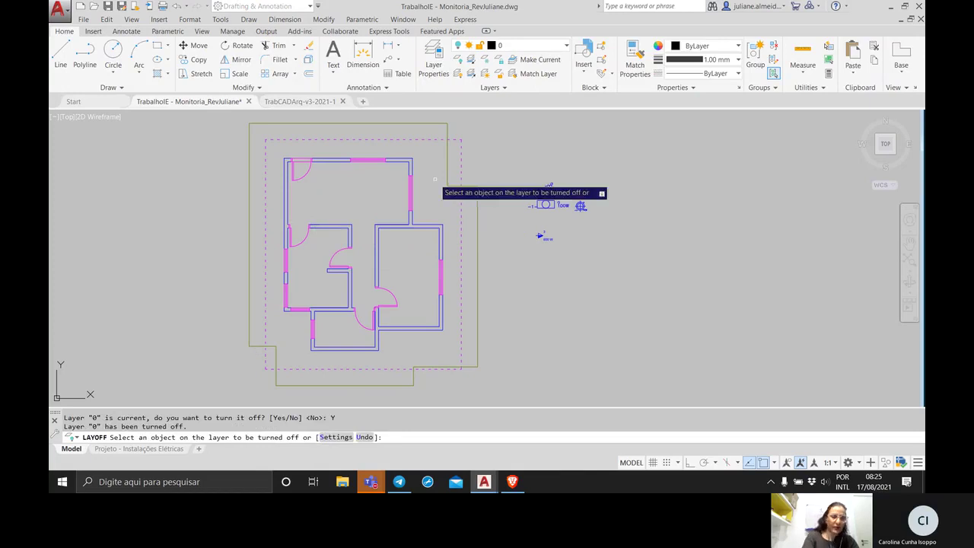
Start copying the 100W rectangular light symbol beside the plan, enabling the Center object snap and using its circle's center as base point.
{"action": "key", "text": "Escape"}
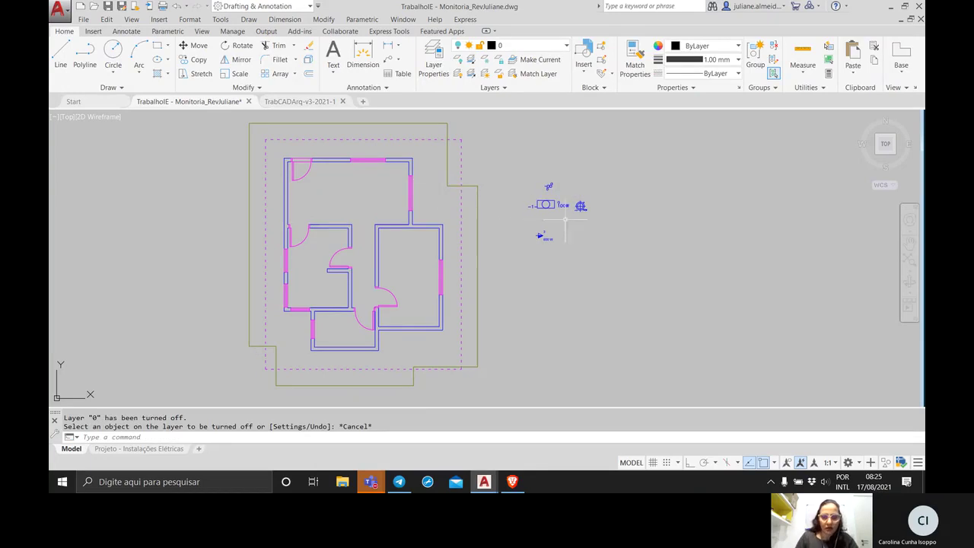
{"action": "scroll", "coordinate": [565, 220], "scroll_direction": "up", "scroll_amount": 2}
{"action": "left_click", "coordinate": [563, 221]}
{"action": "left_click", "coordinate": [495, 187]}
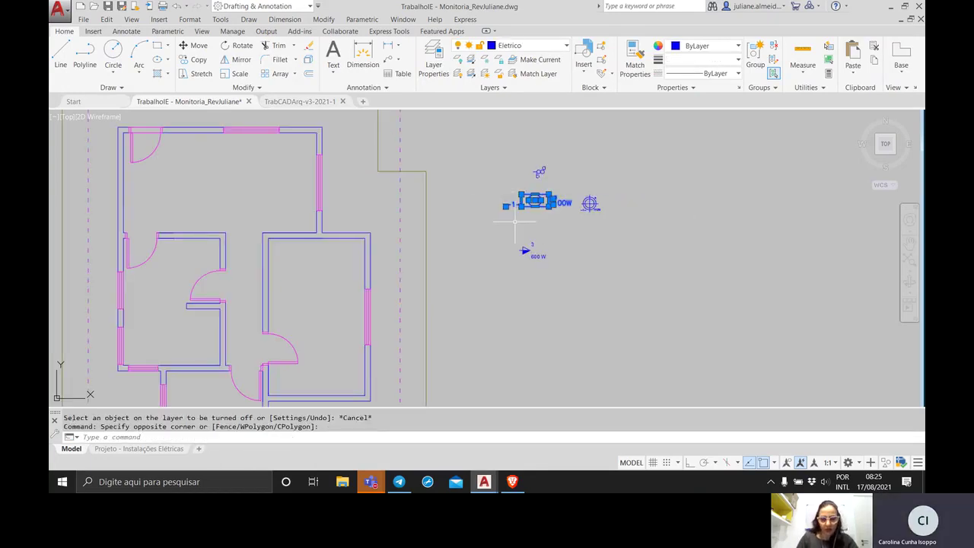
{"action": "type", "text": "co"}
{"action": "key", "text": "Return"}
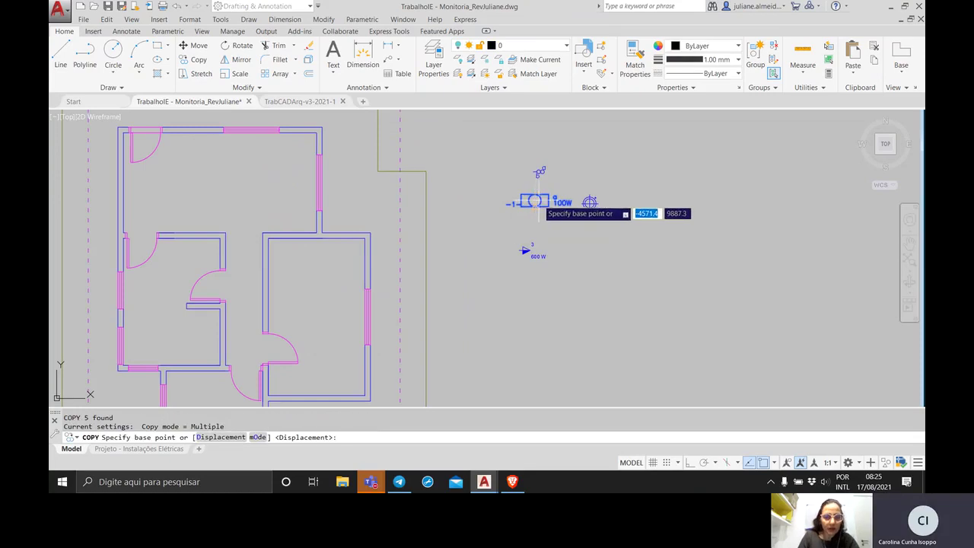
{"action": "scroll", "coordinate": [540, 202], "scroll_direction": "up", "scroll_amount": 5}
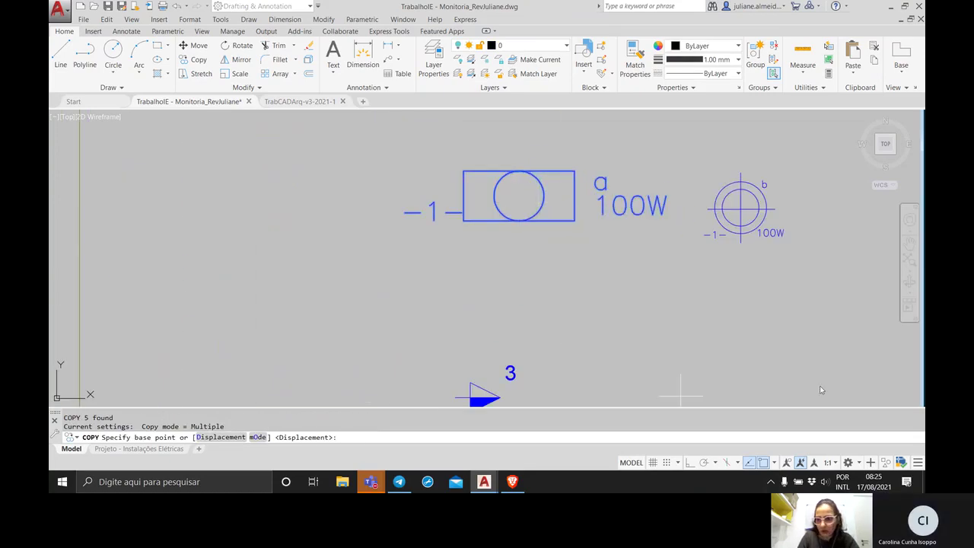
{"action": "left_click", "coordinate": [775, 465]}
{"action": "left_click", "coordinate": [775, 465]}
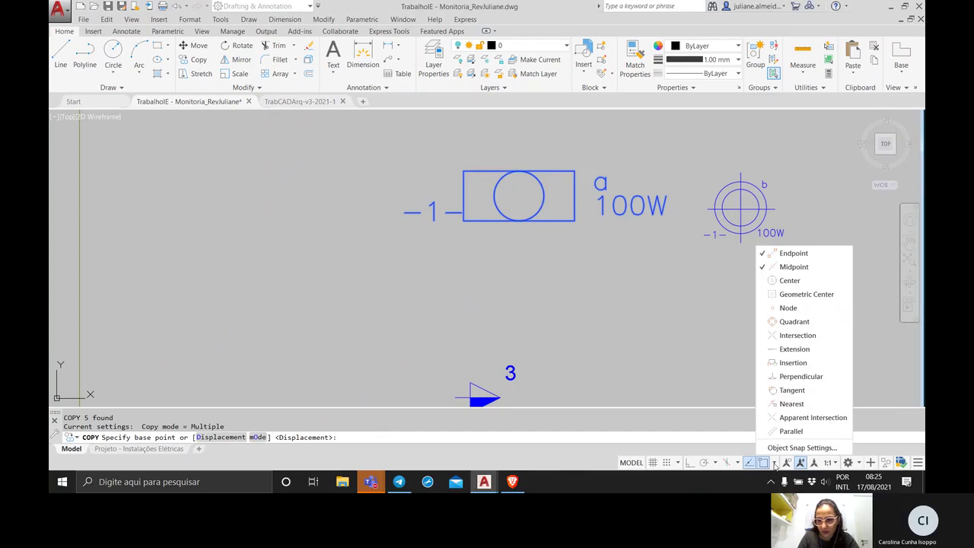
{"action": "left_click", "coordinate": [793, 283]}
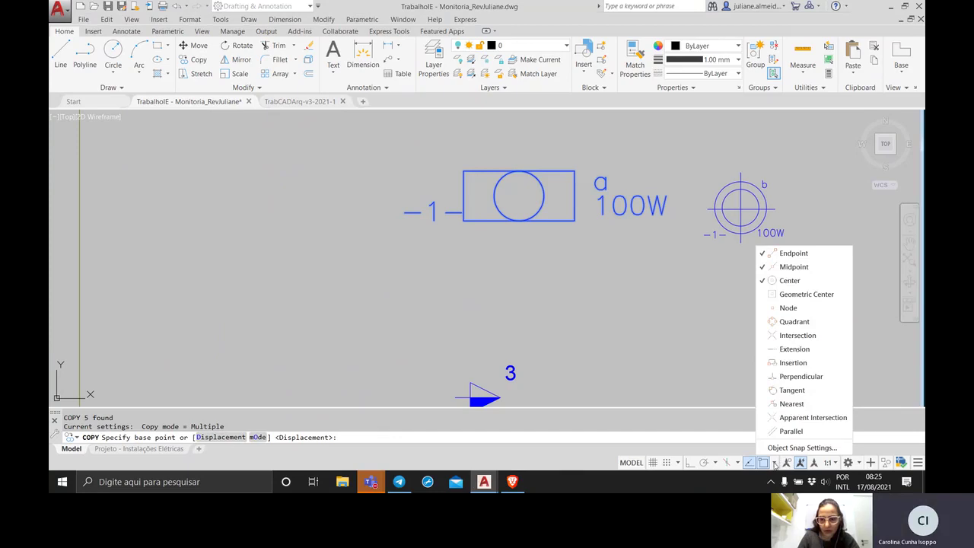
{"action": "left_click", "coordinate": [515, 196]}
Place light symbol copies in the right bedroom, the large upper room, the hallway, the left room and the small lower room.
{"action": "scroll", "coordinate": [338, 296], "scroll_direction": "down", "scroll_amount": 5}
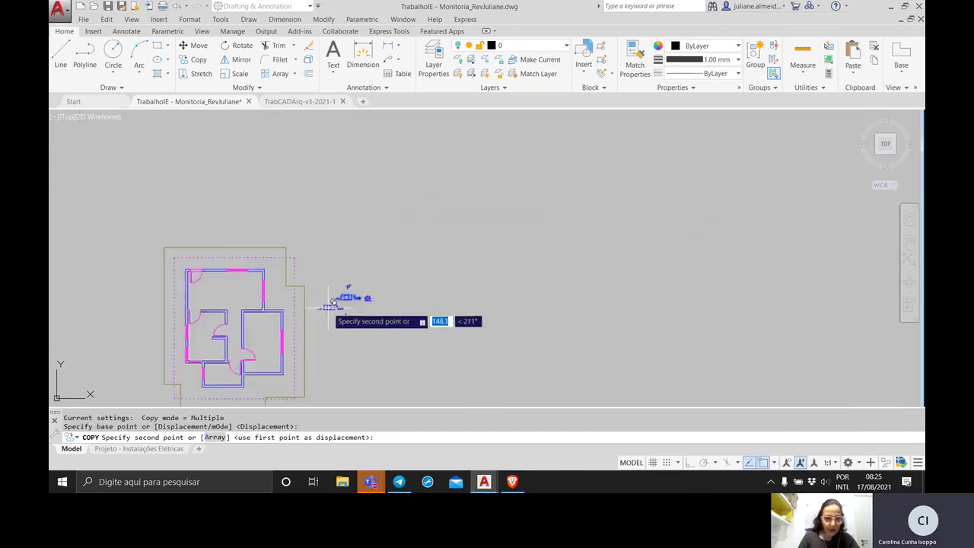
{"action": "scroll", "coordinate": [376, 303], "scroll_direction": "up", "scroll_amount": 4}
{"action": "scroll", "coordinate": [381, 298], "scroll_direction": "down", "scroll_amount": 4}
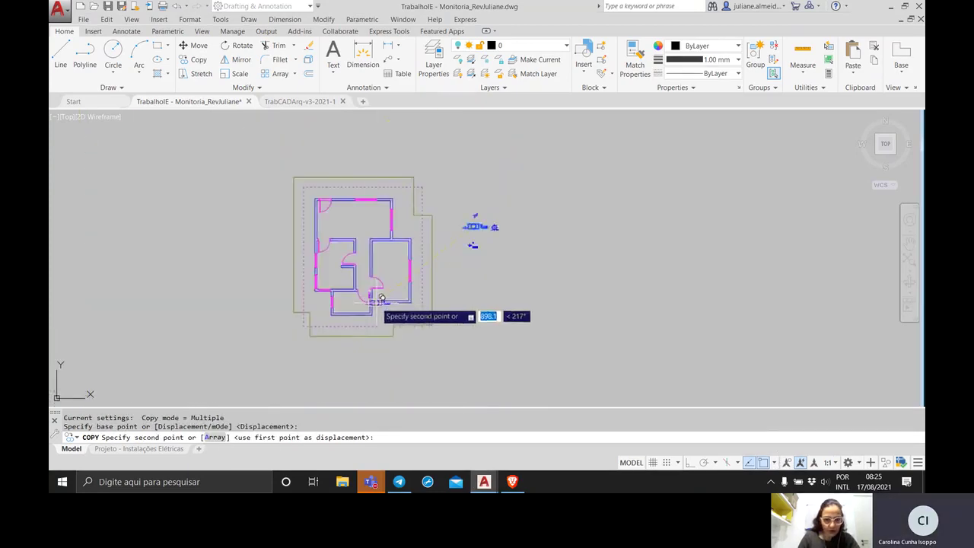
{"action": "scroll", "coordinate": [441, 296], "scroll_direction": "up", "scroll_amount": 3}
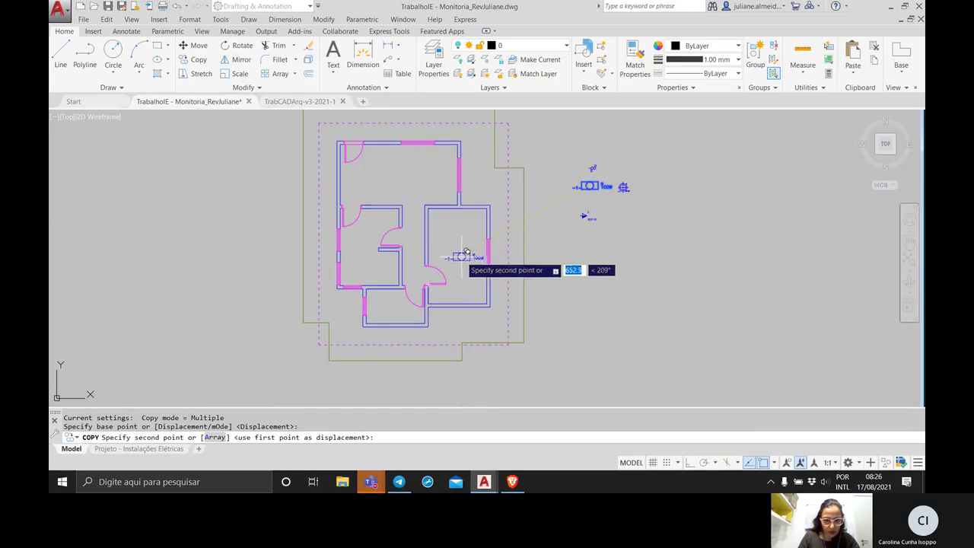
{"action": "left_click", "coordinate": [460, 253]}
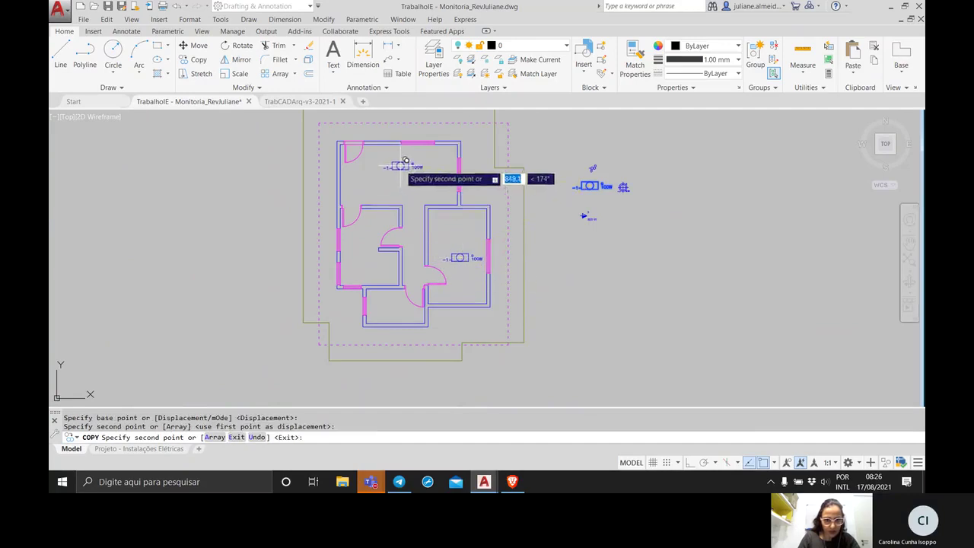
{"action": "left_click", "coordinate": [411, 241]}
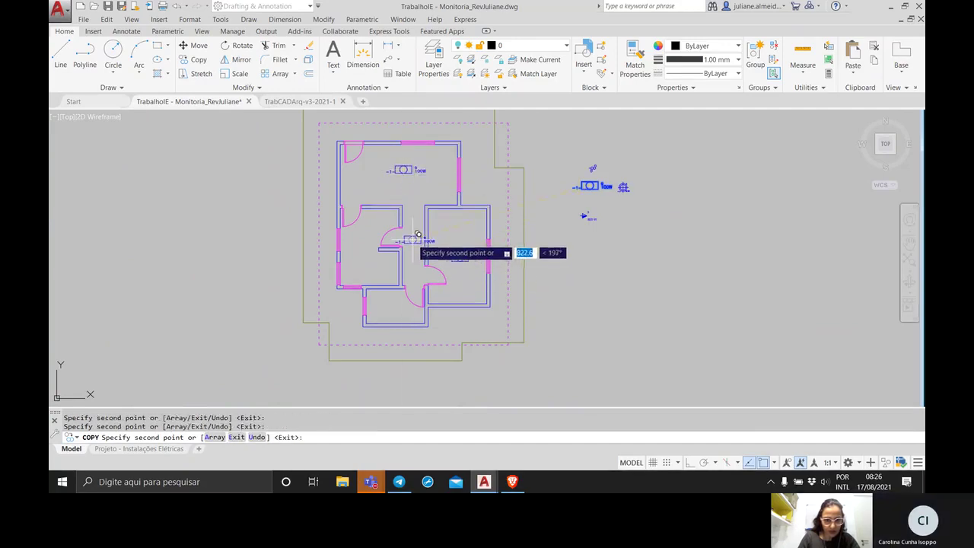
{"action": "left_click", "coordinate": [365, 252]}
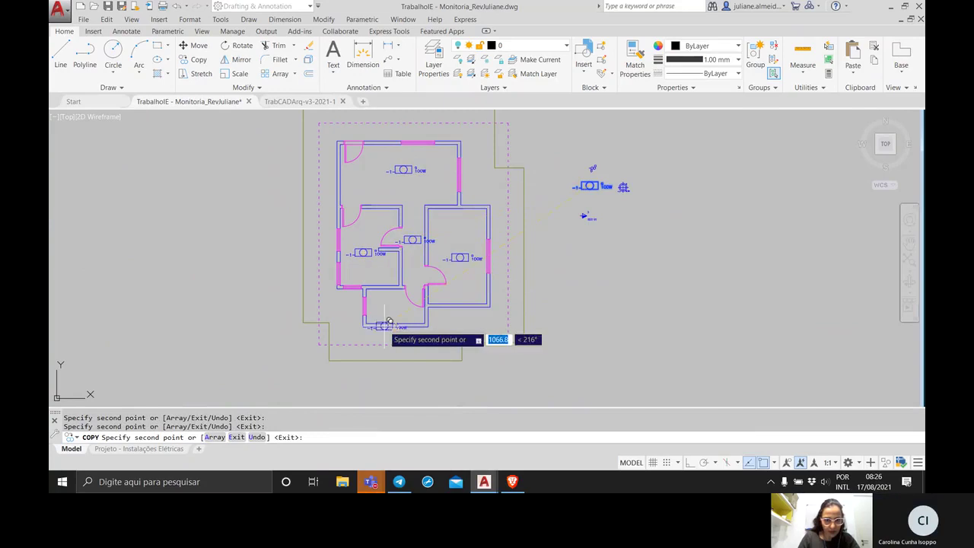
{"action": "left_click", "coordinate": [398, 303]}
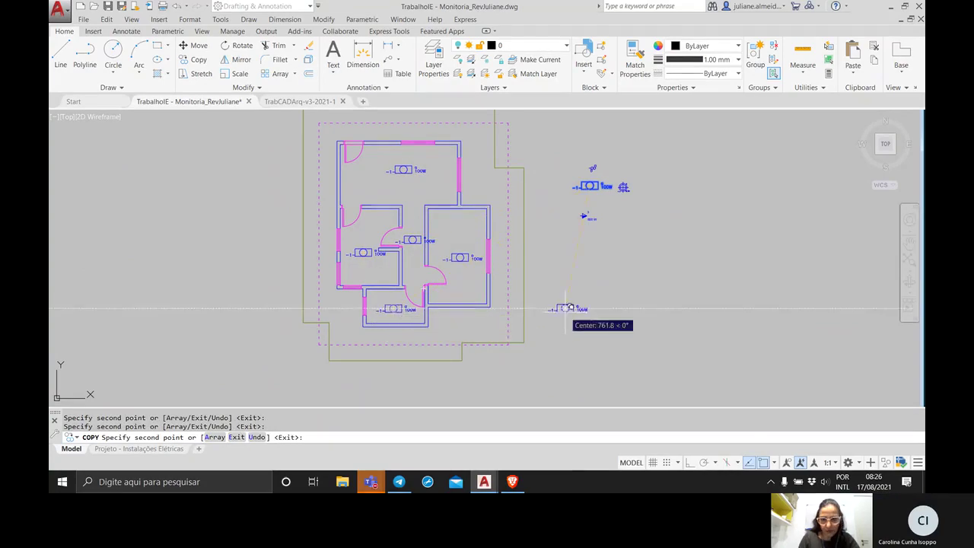
{"action": "key", "text": "Return"}
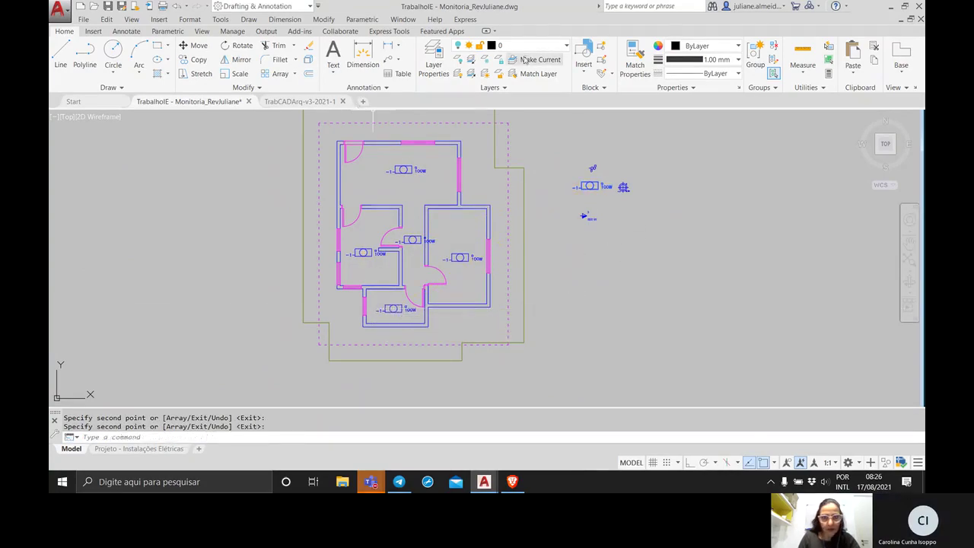
Set the Eletrico layer's color to index color 24.
{"action": "left_click", "coordinate": [525, 47]}
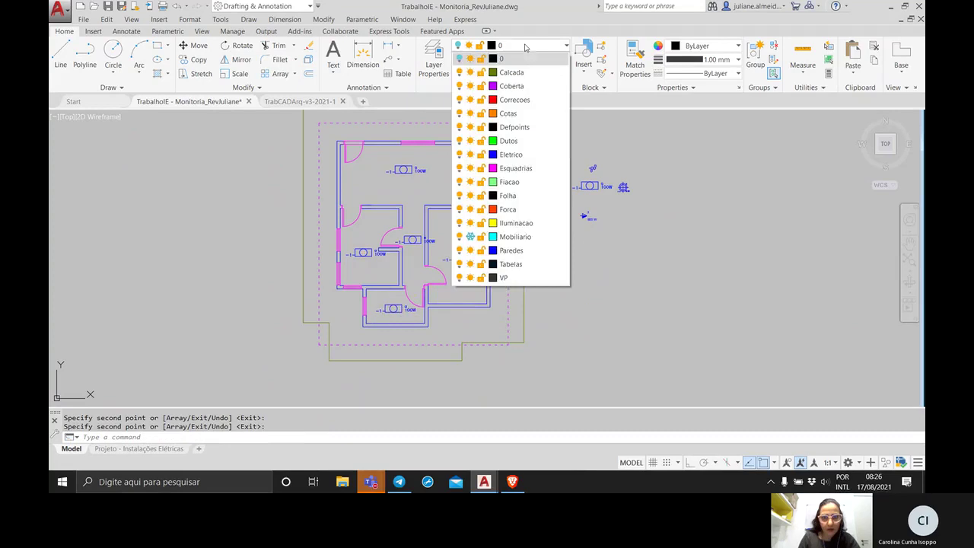
{"action": "left_click", "coordinate": [493, 154]}
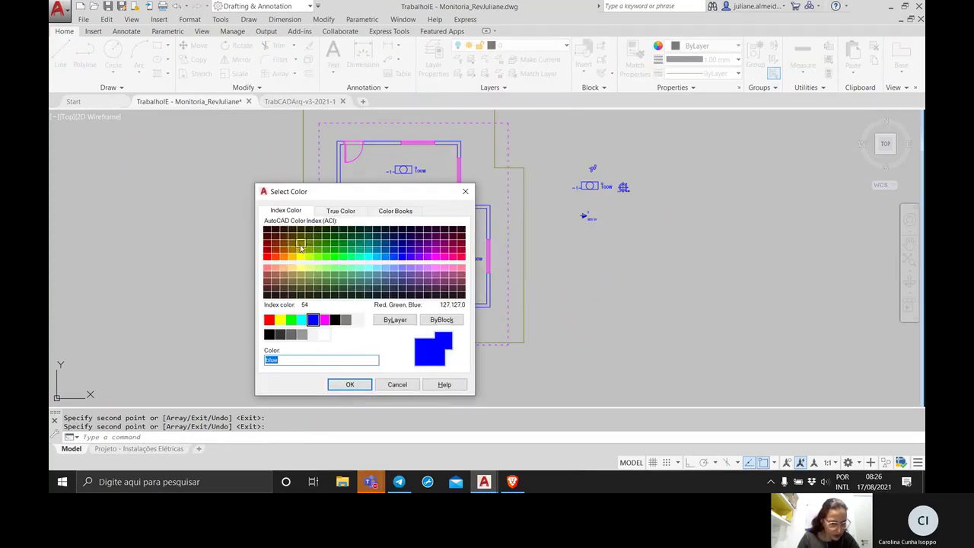
{"action": "left_click", "coordinate": [349, 384]}
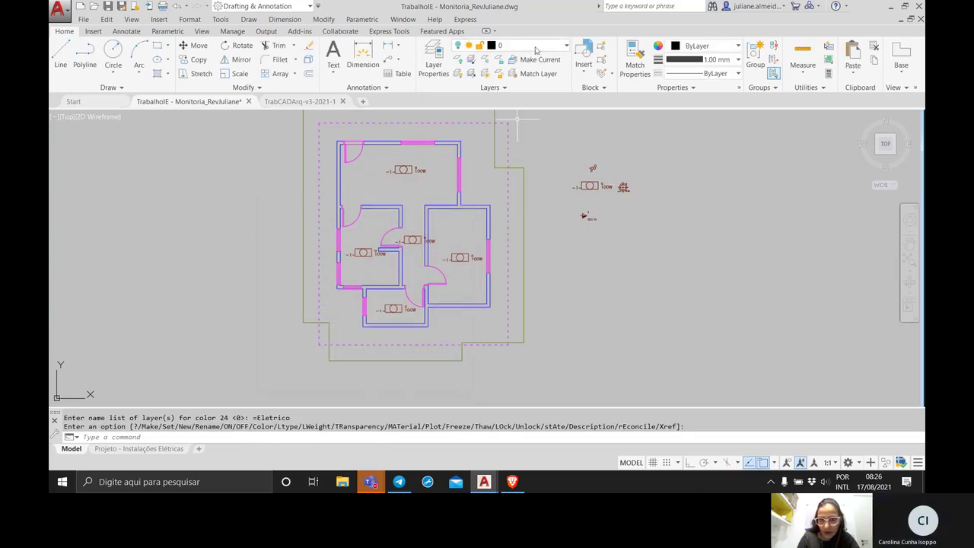
Set the Eletrico layer's color to index color 12.
{"action": "left_click", "coordinate": [534, 52]}
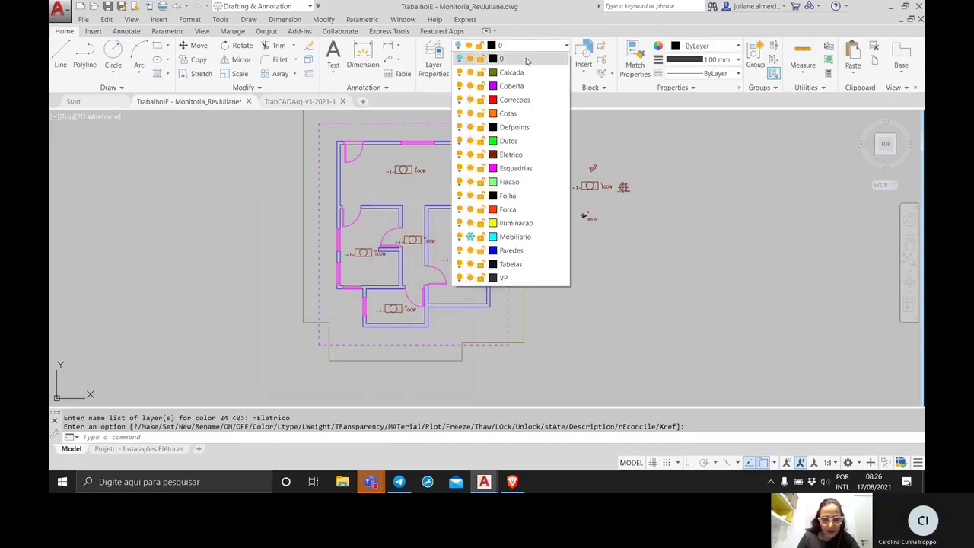
{"action": "left_click", "coordinate": [493, 156]}
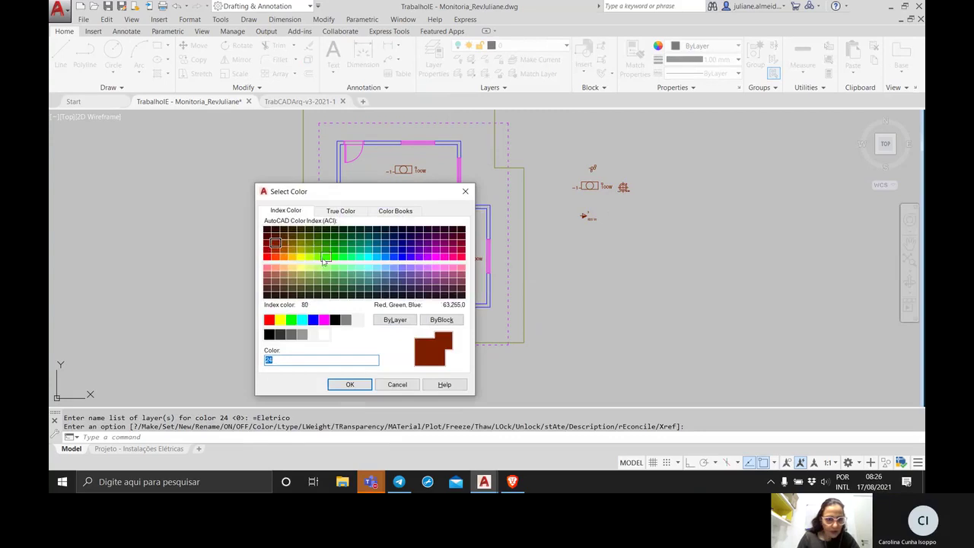
{"action": "left_click", "coordinate": [347, 386]}
Copy the 600 W outlet symbol from its line end to two adjacent spots at the left room's upper window.
{"action": "scroll", "coordinate": [595, 218], "scroll_direction": "up", "scroll_amount": 2}
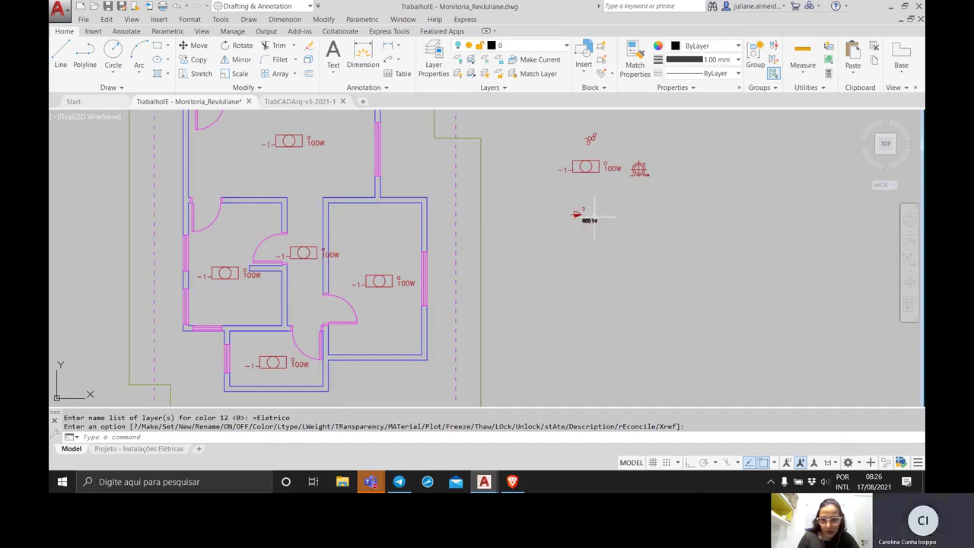
{"action": "left_click", "coordinate": [611, 248]}
{"action": "left_click", "coordinate": [549, 186]}
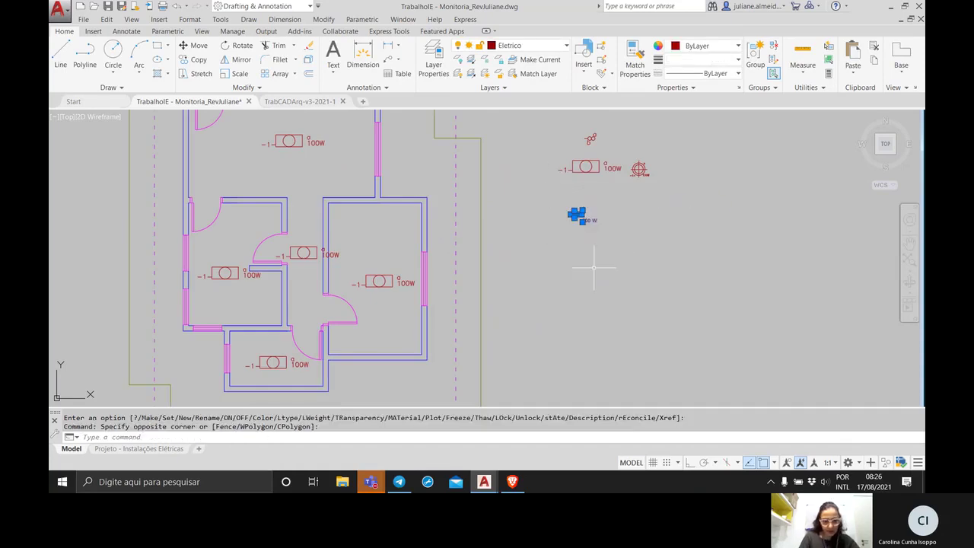
{"action": "type", "text": "co"}
{"action": "key", "text": "Return"}
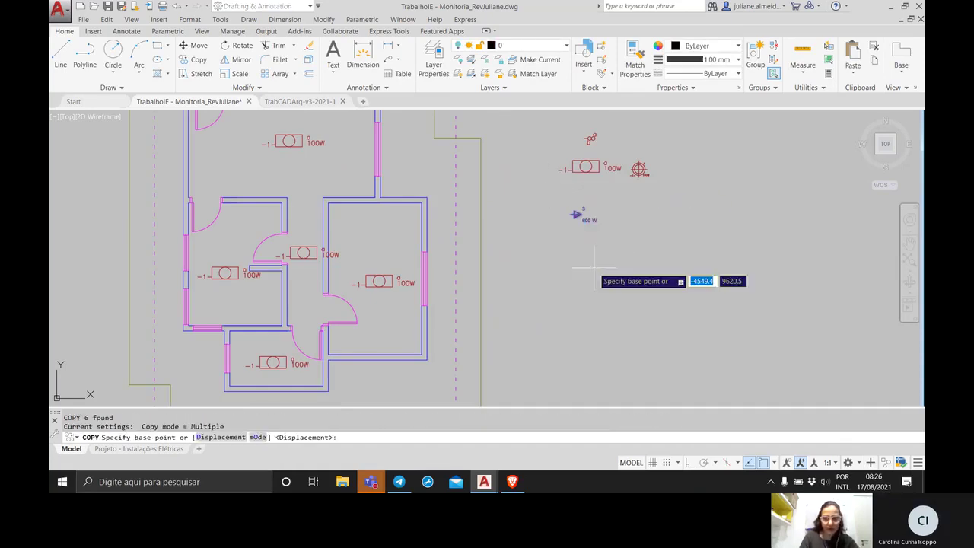
{"action": "left_click", "coordinate": [573, 214]}
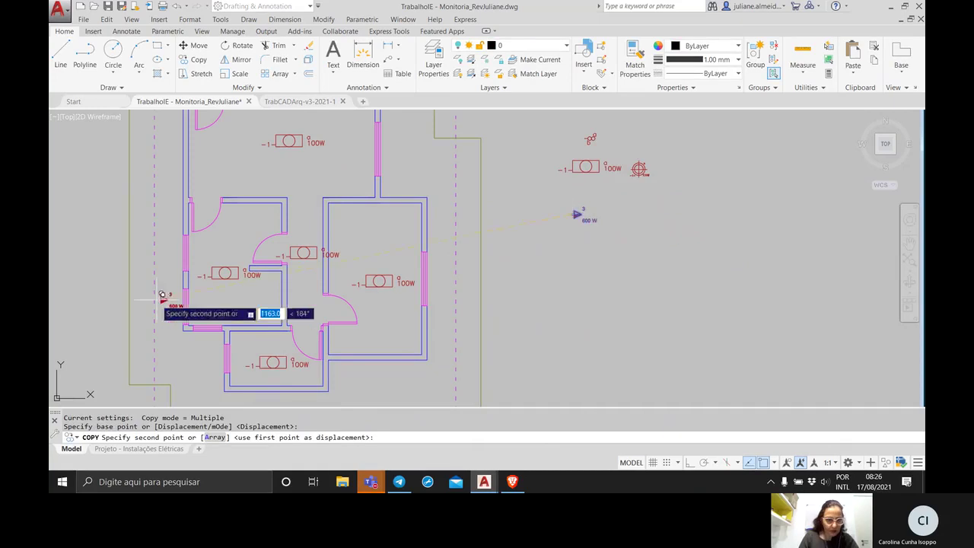
{"action": "scroll", "coordinate": [268, 261], "scroll_direction": "up", "scroll_amount": 2}
{"action": "scroll", "coordinate": [305, 259], "scroll_direction": "up", "scroll_amount": 3}
{"action": "middle_click_drag", "start_coordinate": [309, 259], "coordinate": [319, 321]}
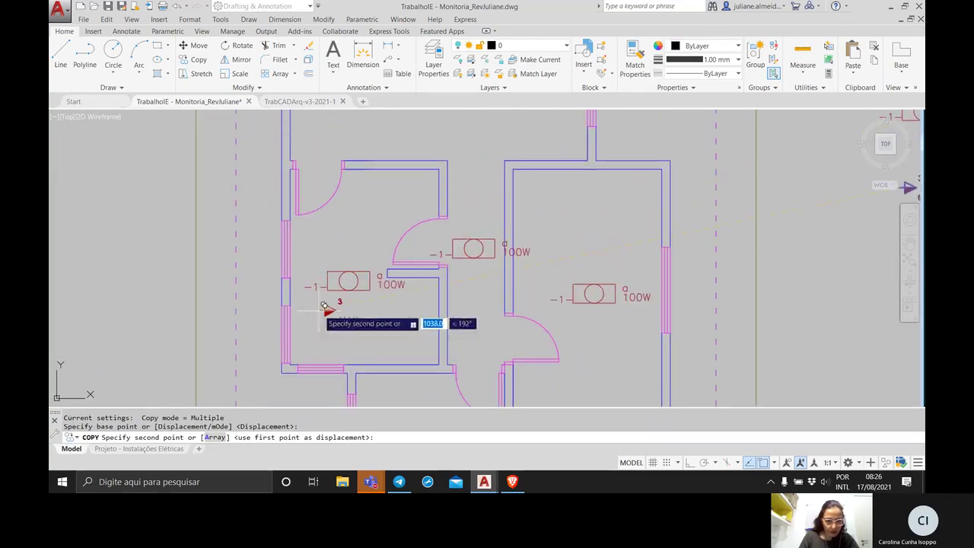
{"action": "left_click", "coordinate": [296, 228]}
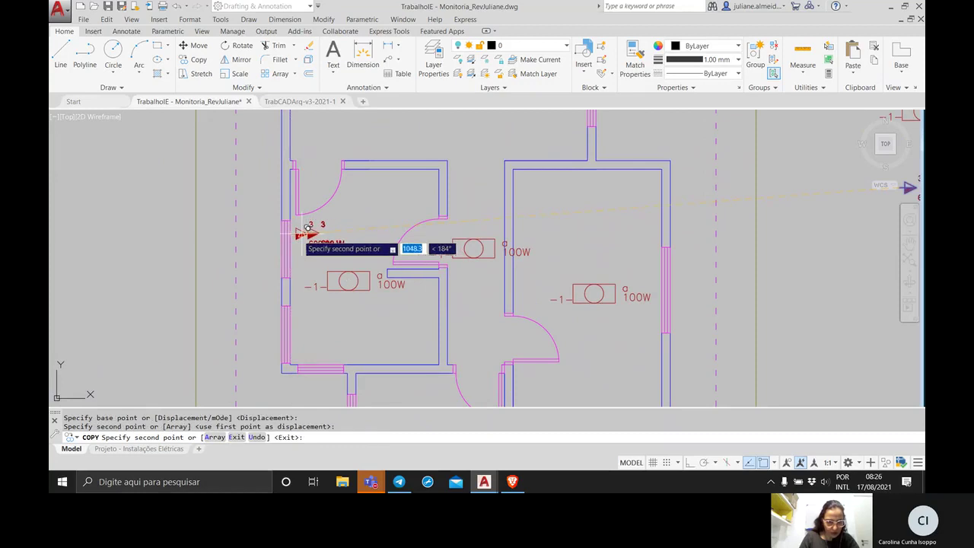
{"action": "left_click", "coordinate": [308, 229]}
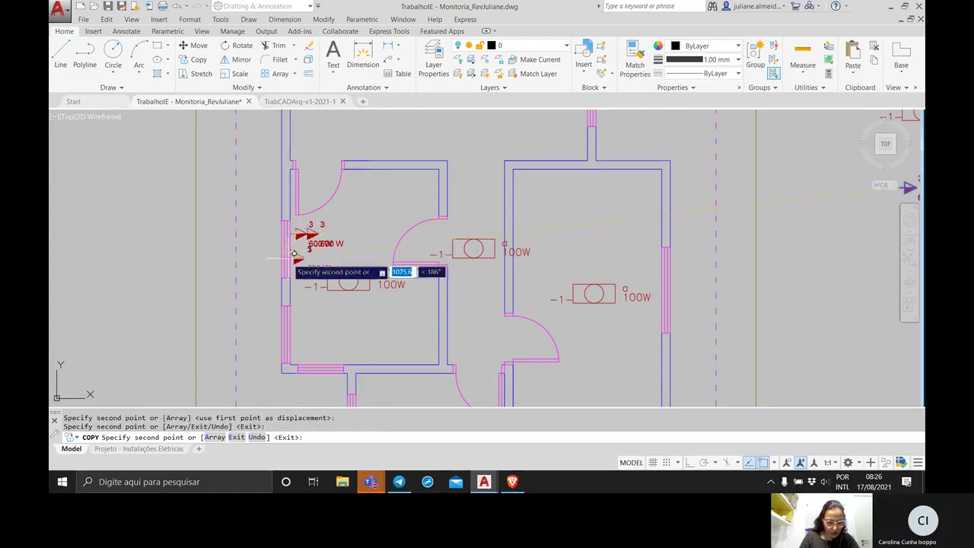
Place further 600 W outlet copies lower along the left room's outer wall and one on its wall facing the hallway.
{"action": "scroll", "coordinate": [296, 255], "scroll_direction": "up", "scroll_amount": 3}
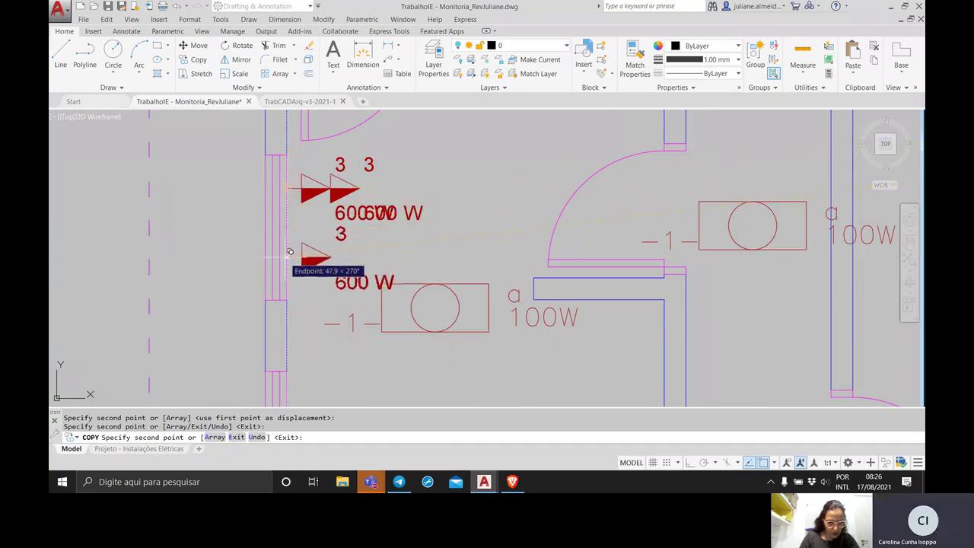
{"action": "scroll", "coordinate": [513, 211], "scroll_direction": "down", "scroll_amount": 3}
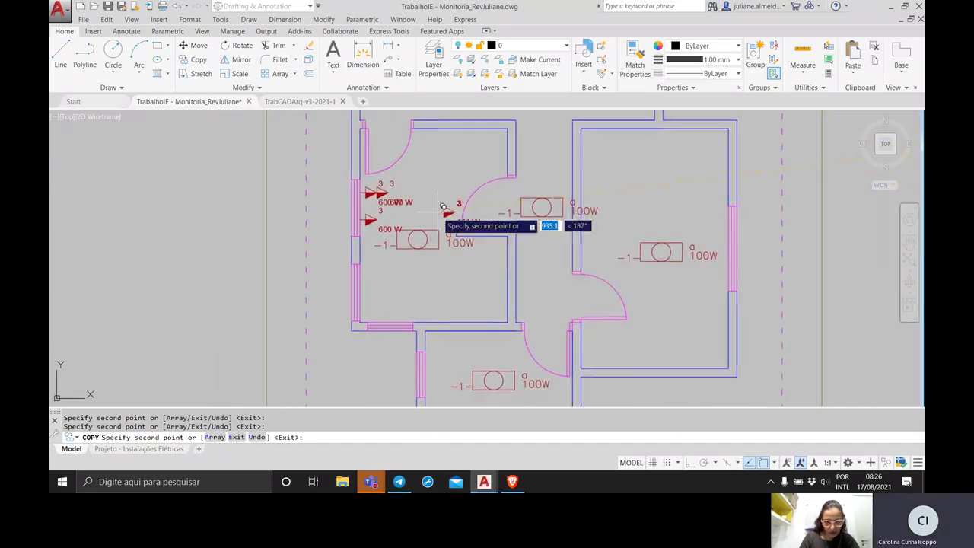
{"action": "left_click", "coordinate": [509, 271]}
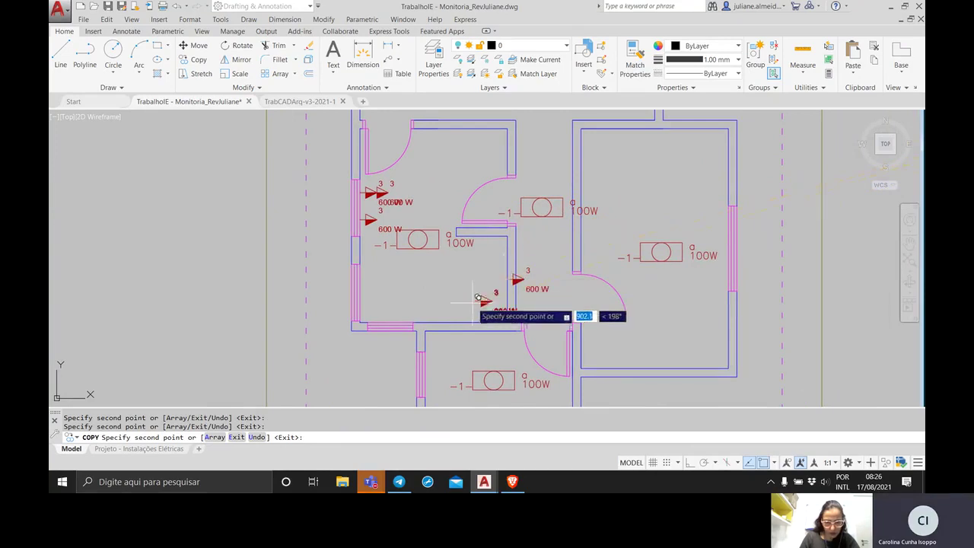
{"action": "left_click", "coordinate": [367, 287]}
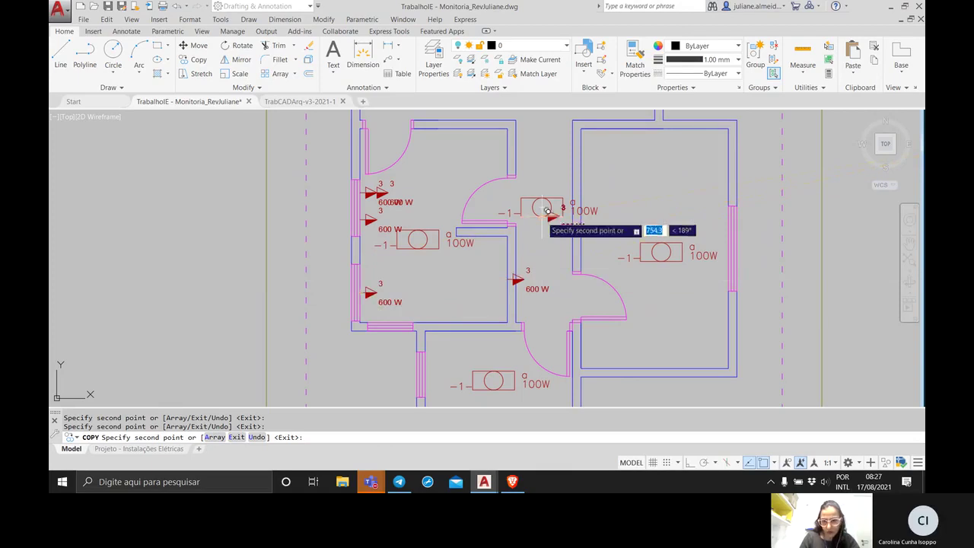
Try placing a 600 W outlet copy on the large upper room's outer wall between the door and the window.
{"action": "scroll", "coordinate": [539, 215], "scroll_direction": "down", "scroll_amount": 3}
{"action": "middle_click_drag", "start_coordinate": [539, 215], "coordinate": [368, 268]}
{"action": "scroll", "coordinate": [369, 268], "scroll_direction": "down", "scroll_amount": 2}
{"action": "scroll", "coordinate": [296, 267], "scroll_direction": "up", "scroll_amount": 4}
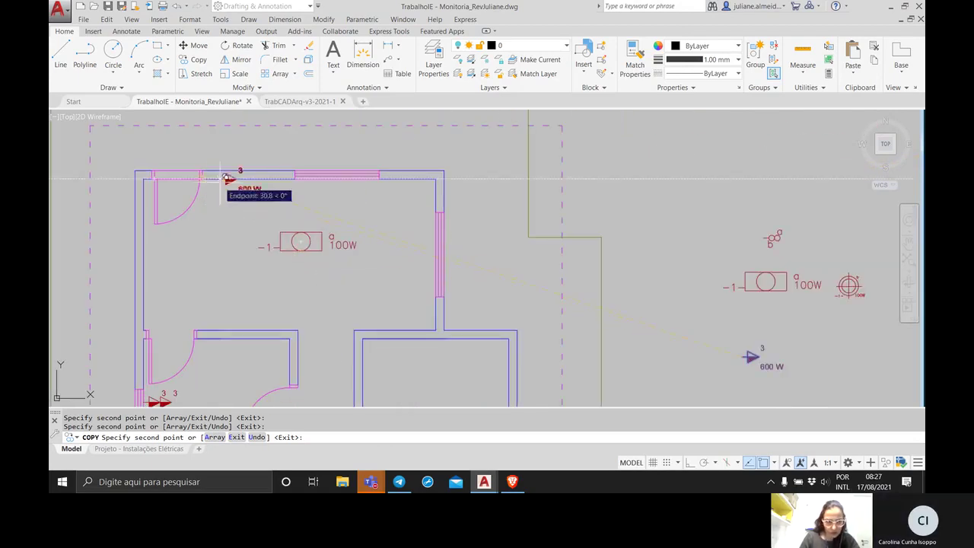
{"action": "left_click", "coordinate": [255, 173]}
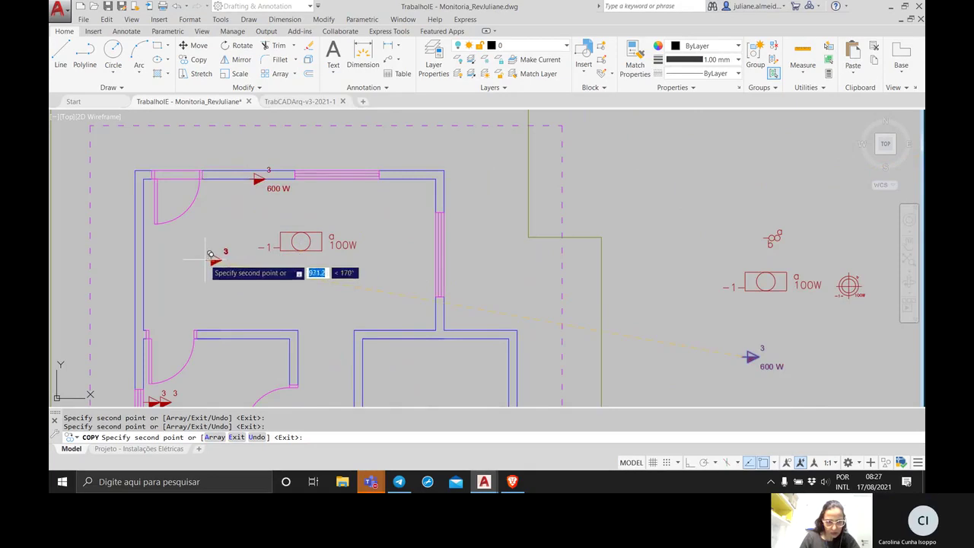
{"action": "key", "text": "ctrl+z"}
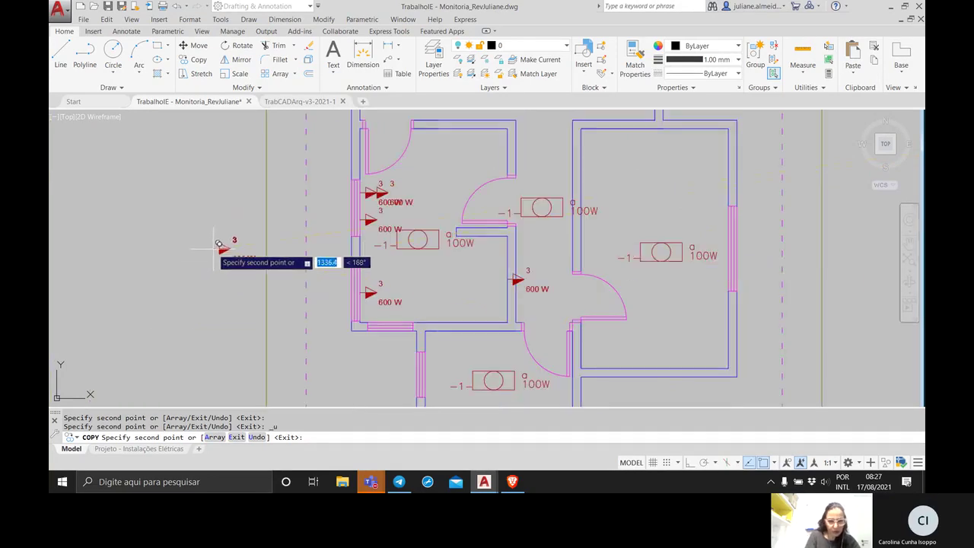
{"action": "key", "text": "Escape"}
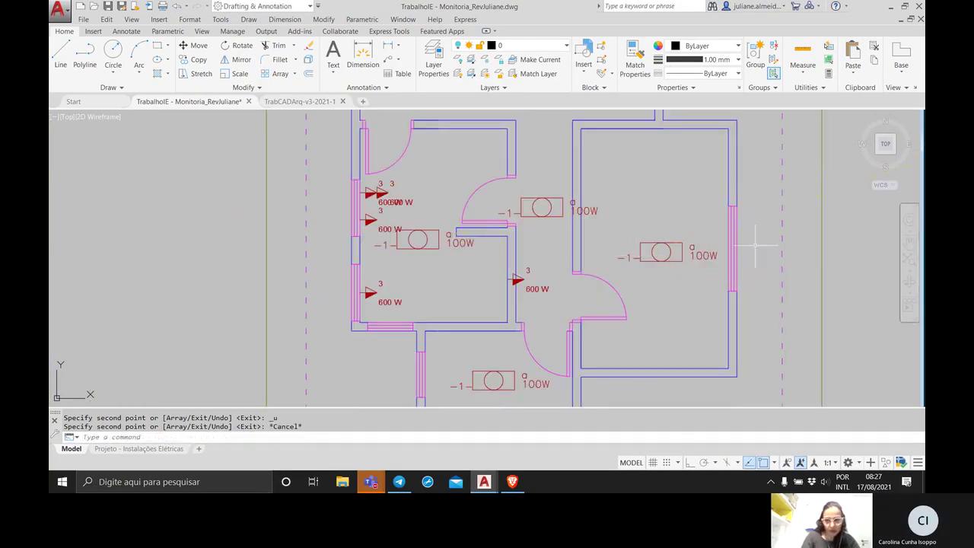
Copy the filled 600 W outlet symbol beside the plan to a free spot just below the original.
{"action": "middle_click_drag", "start_coordinate": [708, 224], "coordinate": [290, 240]}
{"action": "left_click", "coordinate": [609, 198]}
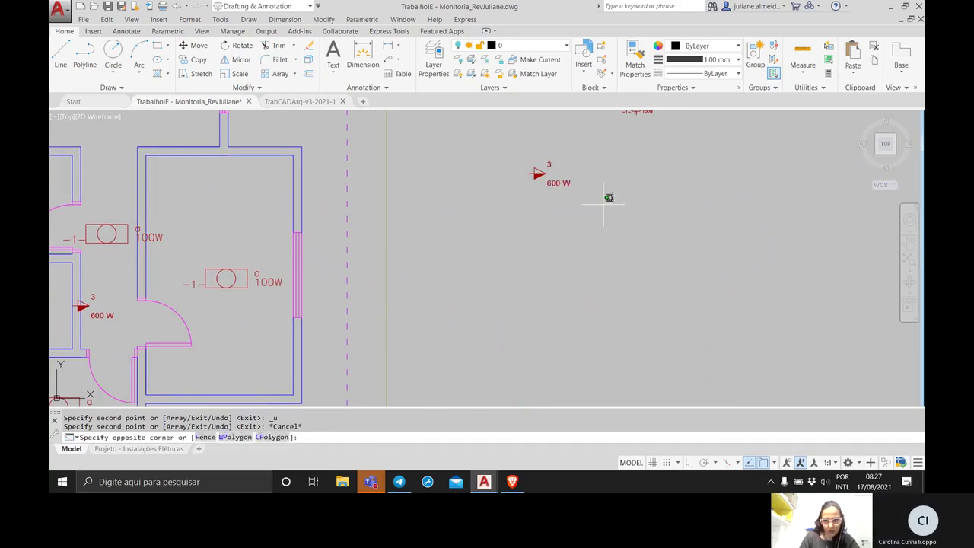
{"action": "left_click", "coordinate": [445, 181]}
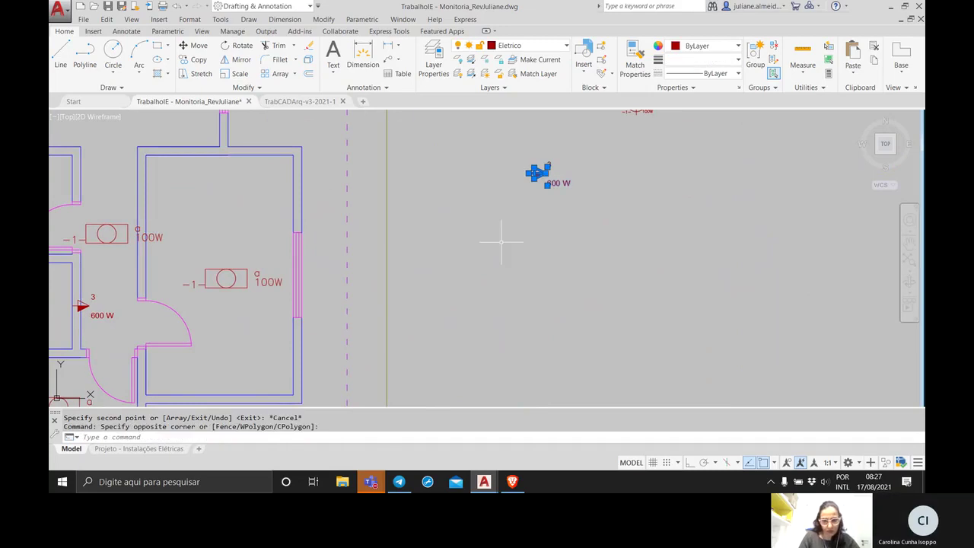
{"action": "type", "text": "co"}
{"action": "key", "text": "Return"}
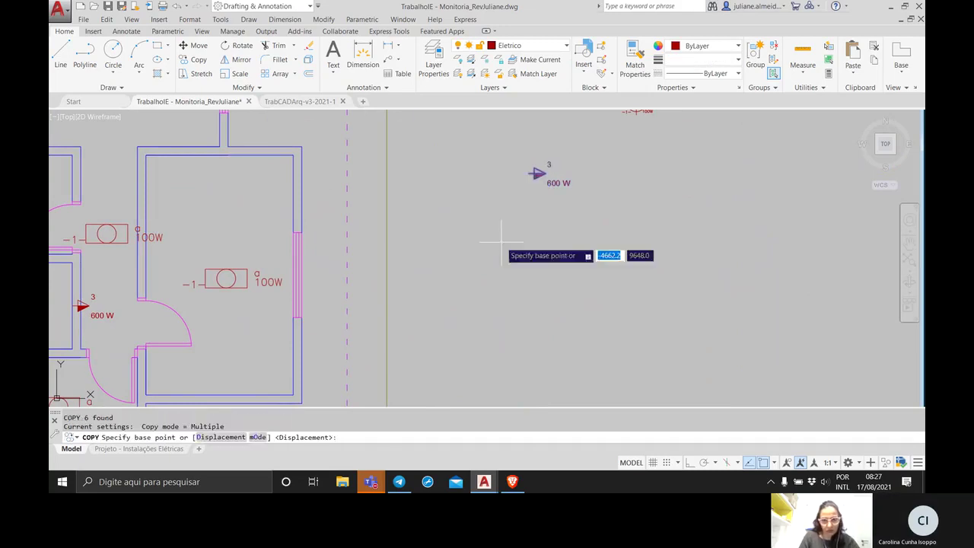
{"action": "left_click", "coordinate": [535, 174]}
{"action": "left_click", "coordinate": [510, 240]}
{"action": "key", "text": "Return"}
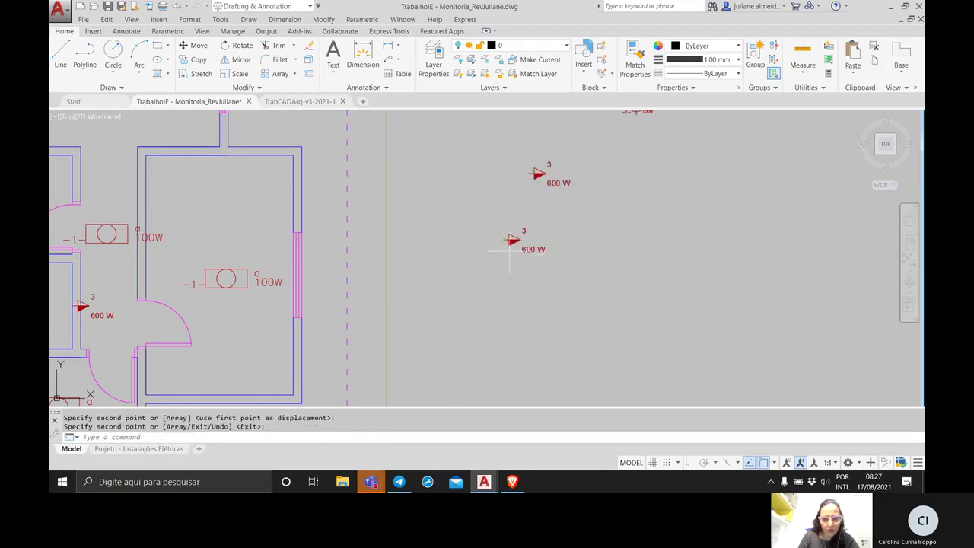
Explode the new outlet symbol copy and delete the solid hatch from its triangle.
{"action": "left_click", "coordinate": [582, 270]}
{"action": "left_click", "coordinate": [477, 226]}
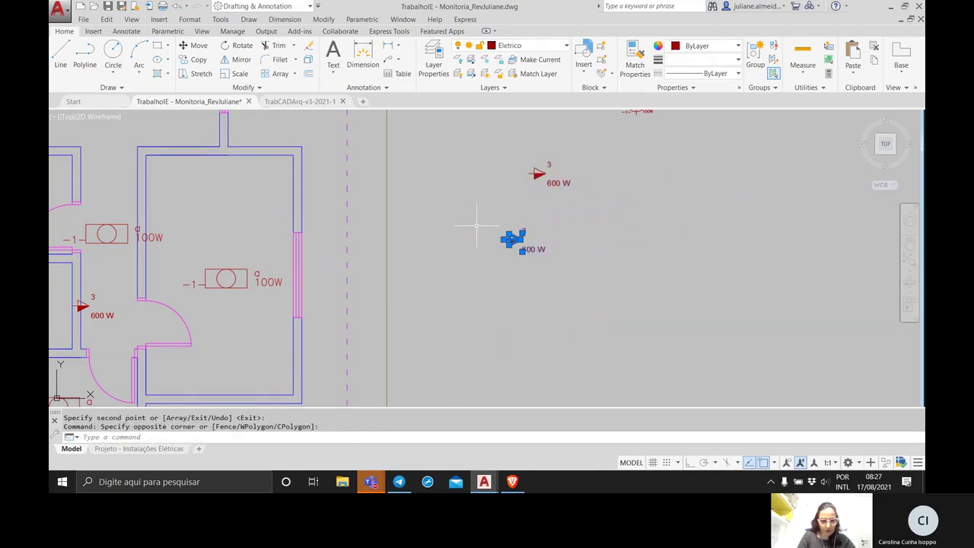
{"action": "type", "text": "explode"}
{"action": "key", "text": "Return"}
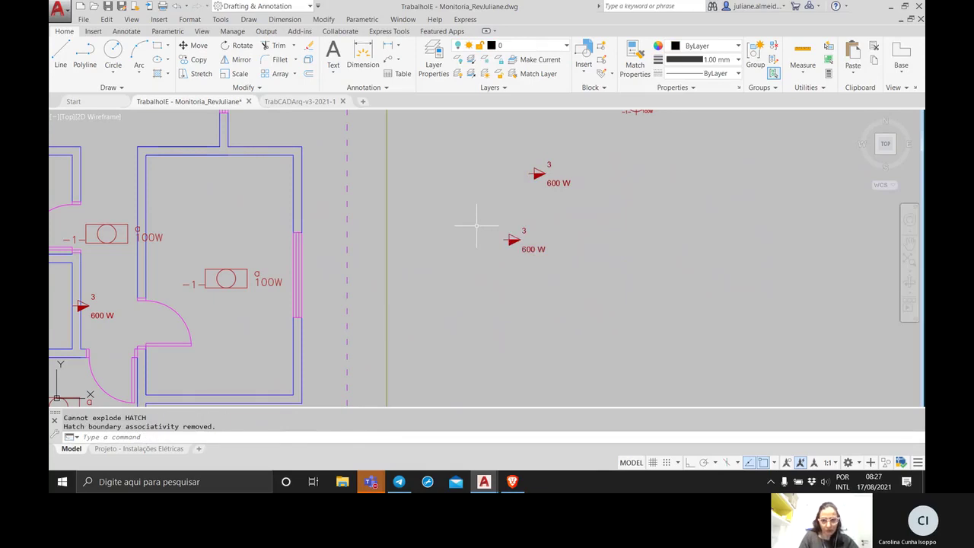
{"action": "scroll", "coordinate": [524, 244], "scroll_direction": "up", "scroll_amount": 4}
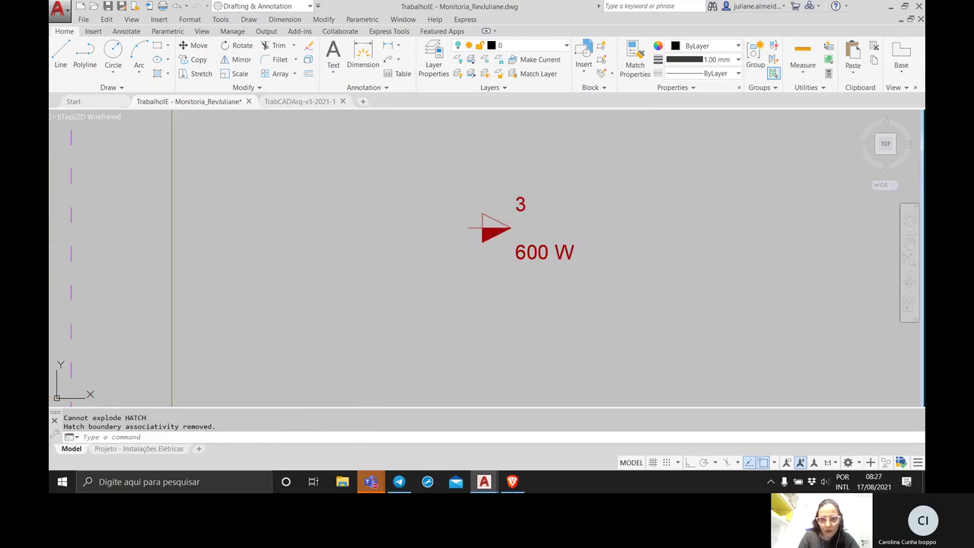
{"action": "key", "text": "Delete"}
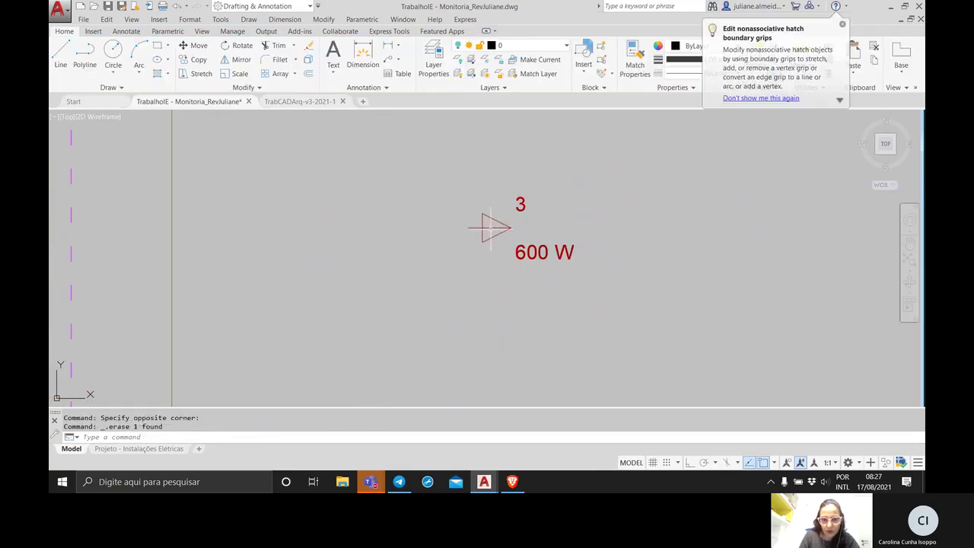
Copy the unfilled 600 W outlet symbol from its line end onto the large upper room's top wall, between the door and the window.
{"action": "scroll", "coordinate": [537, 287], "scroll_direction": "down", "scroll_amount": 4}
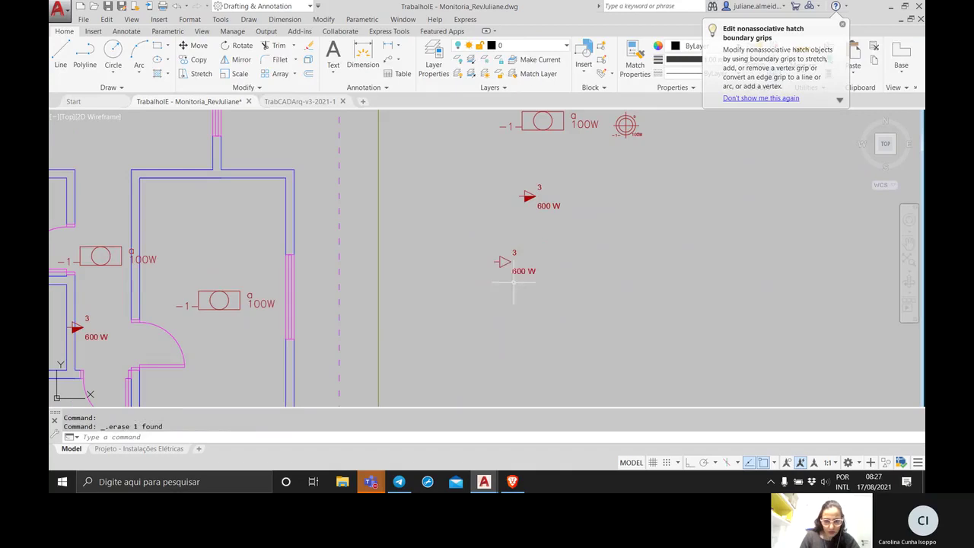
{"action": "left_click", "coordinate": [563, 292]}
{"action": "left_click", "coordinate": [464, 231]}
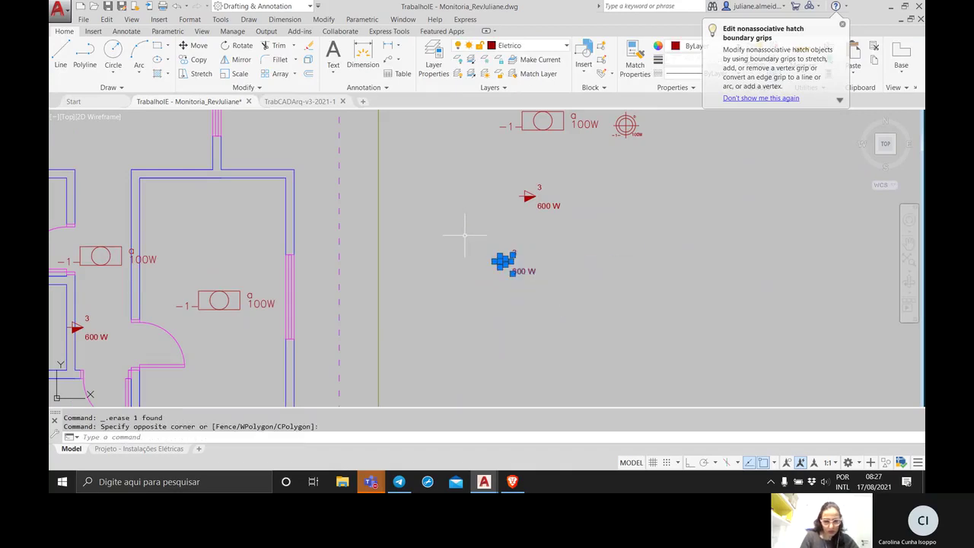
{"action": "type", "text": "co"}
{"action": "key", "text": "Return"}
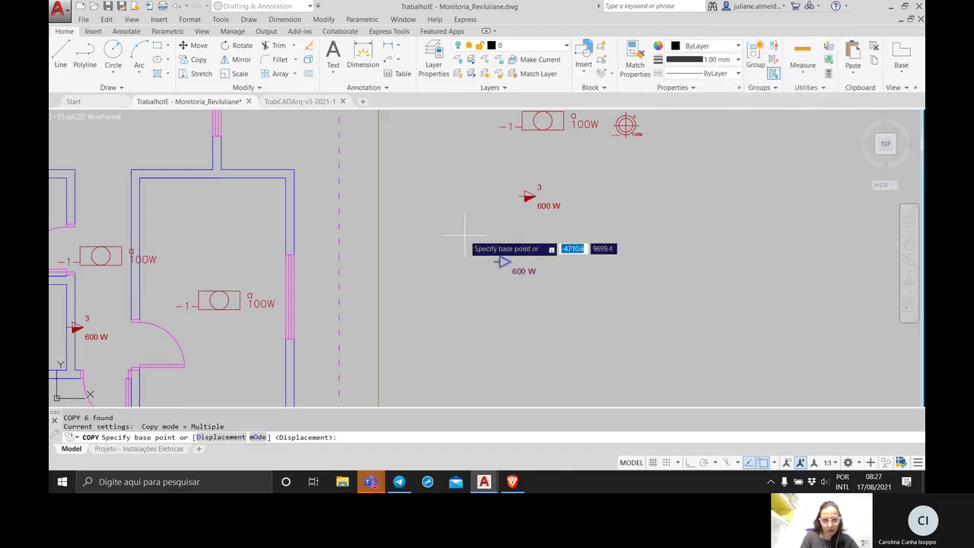
{"action": "left_click", "coordinate": [499, 259]}
{"action": "scroll", "coordinate": [280, 253], "scroll_direction": "down", "scroll_amount": 4}
{"action": "scroll", "coordinate": [283, 252], "scroll_direction": "up", "scroll_amount": 2}
{"action": "middle_click_drag", "start_coordinate": [287, 251], "coordinate": [456, 296]}
{"action": "scroll", "coordinate": [251, 188], "scroll_direction": "down", "scroll_amount": 2}
{"action": "middle_click_drag", "start_coordinate": [251, 188], "coordinate": [313, 260]}
{"action": "scroll", "coordinate": [320, 235], "scroll_direction": "up", "scroll_amount": 5}
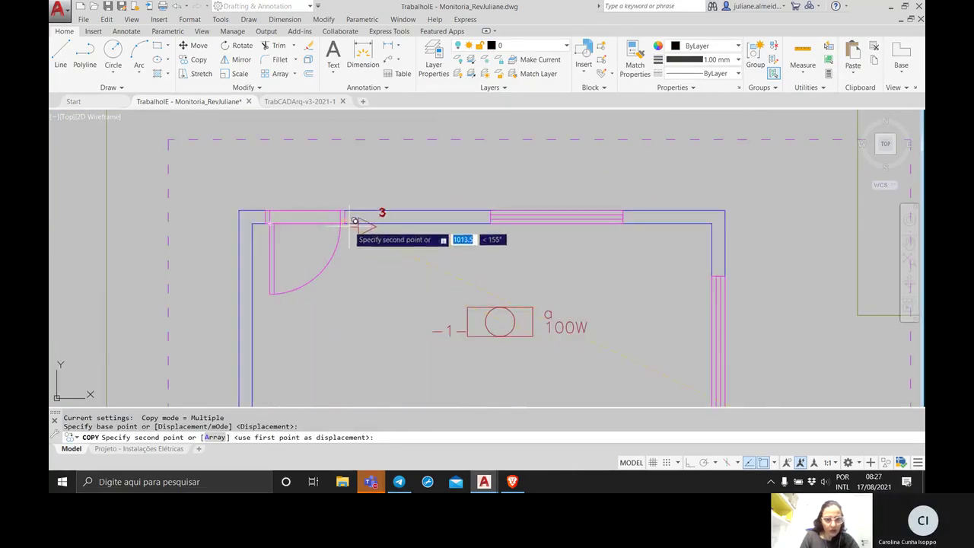
{"action": "left_click", "coordinate": [375, 223]}
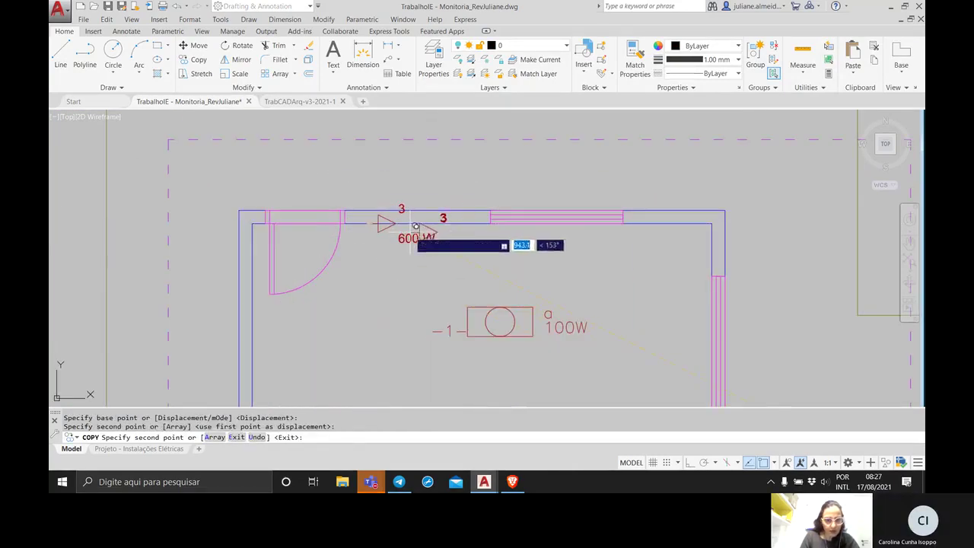
Place two more unfilled 600 W outlet copies one above the other on the upper room's left wall, below the door.
{"action": "left_click", "coordinate": [258, 320]}
{"action": "left_click", "coordinate": [258, 364]}
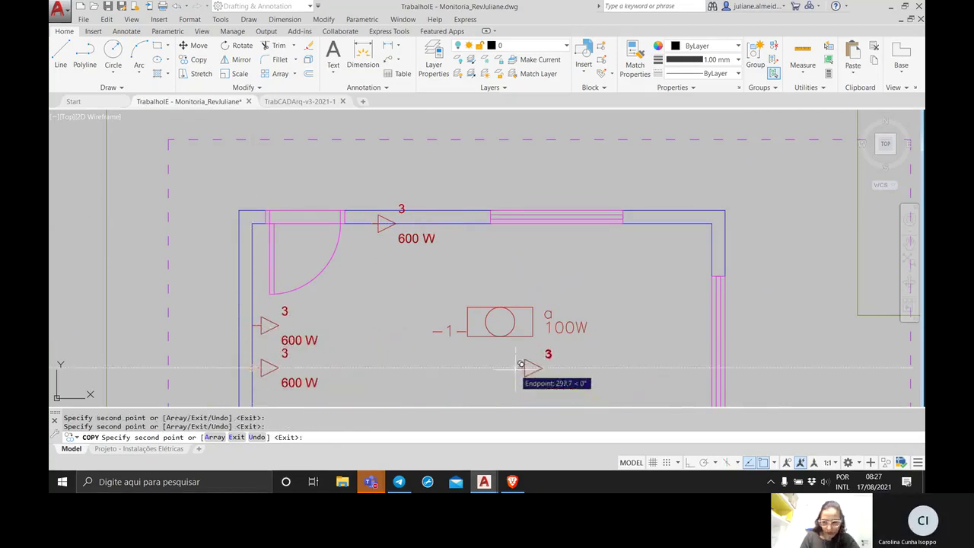
{"action": "key", "text": "Return"}
Rotate the outlet symbol on the upper room's top wall by -90 degrees so it points into the room.
{"action": "scroll", "coordinate": [461, 263], "scroll_direction": "down", "scroll_amount": 4}
{"action": "scroll", "coordinate": [460, 257], "scroll_direction": "up", "scroll_amount": 5}
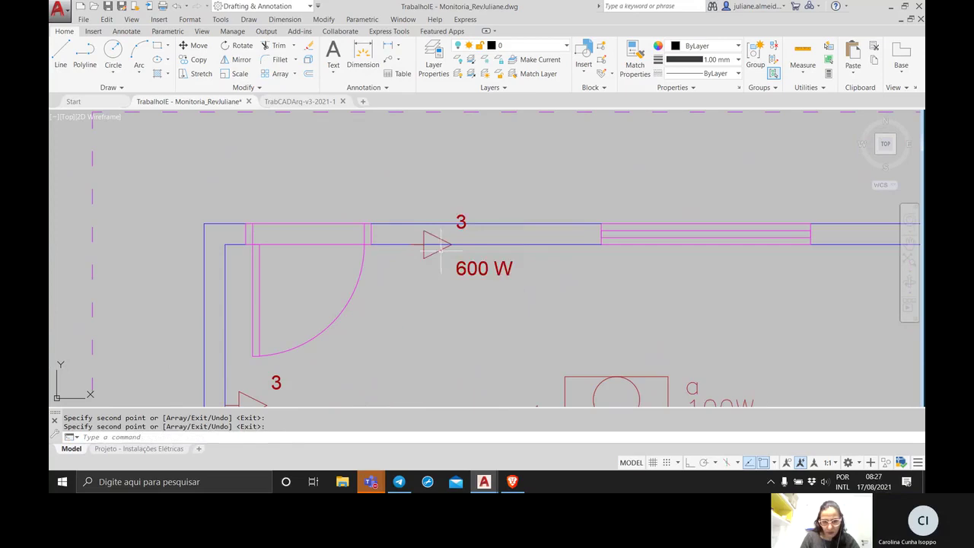
{"action": "left_click", "coordinate": [378, 196]}
{"action": "left_click", "coordinate": [552, 323]}
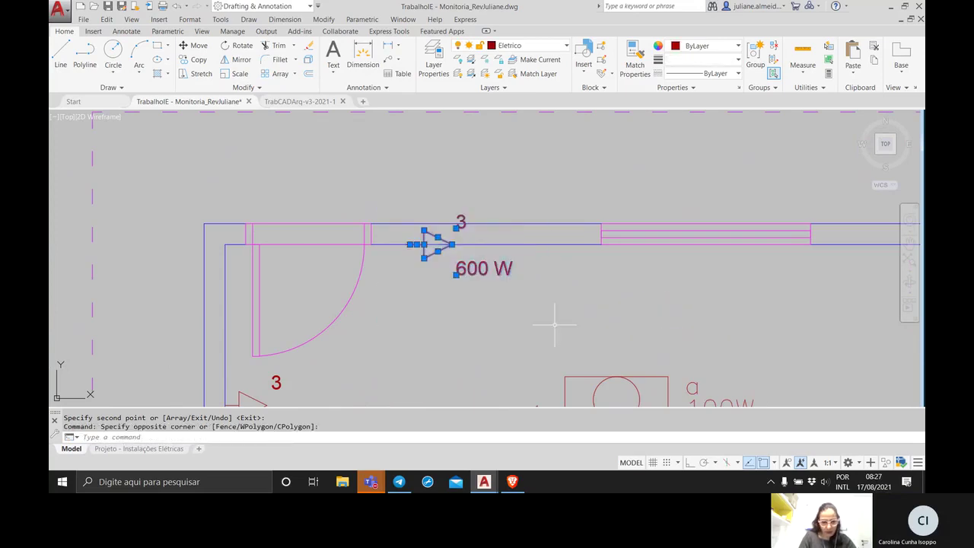
{"action": "type", "text": "rotat"}
{"action": "key", "text": "Return"}
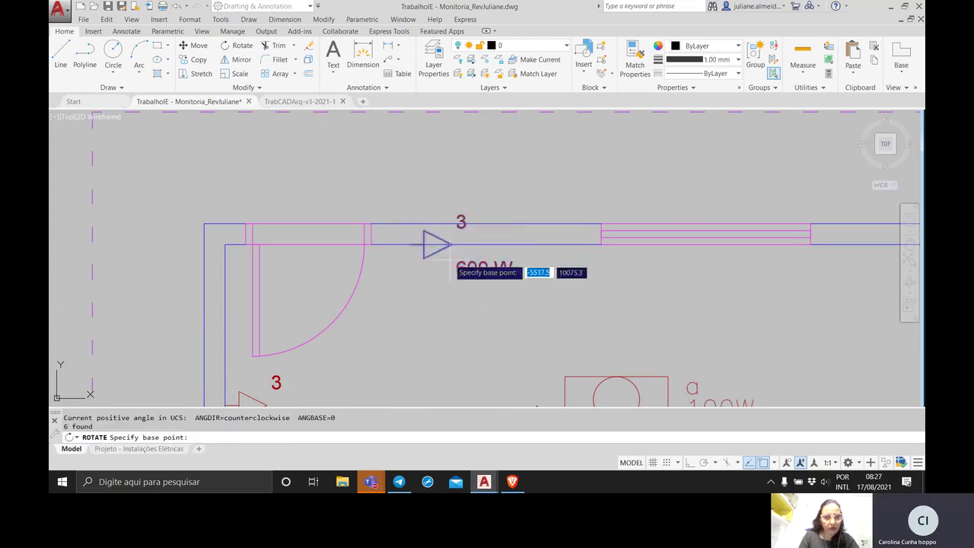
{"action": "left_click", "coordinate": [428, 240]}
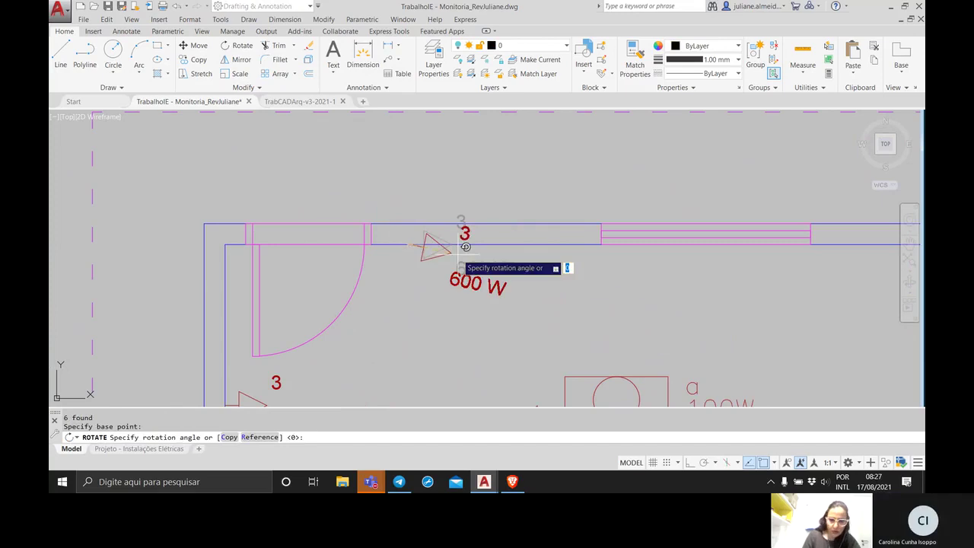
{"action": "type", "text": "-90"}
{"action": "key", "text": "Return"}
Start a block insertion and load the QD_IMB drawing from the Blocos CAD folder as the block source.
{"action": "scroll", "coordinate": [550, 283], "scroll_direction": "down", "scroll_amount": 3}
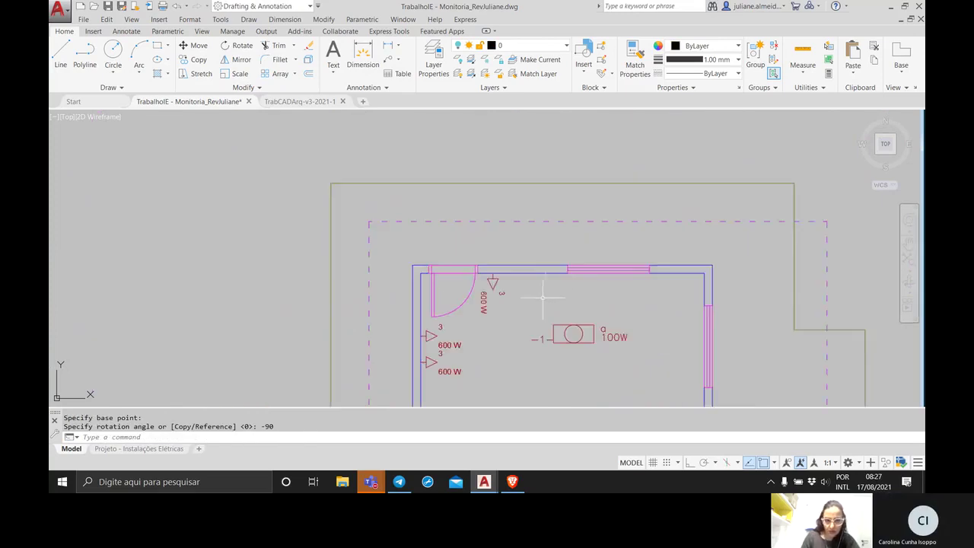
{"action": "middle_click_drag", "start_coordinate": [535, 311], "coordinate": [264, 212]}
{"action": "middle_click_drag", "start_coordinate": [338, 306], "coordinate": [290, 191]}
{"action": "scroll", "coordinate": [379, 231], "scroll_direction": "down", "scroll_amount": 4}
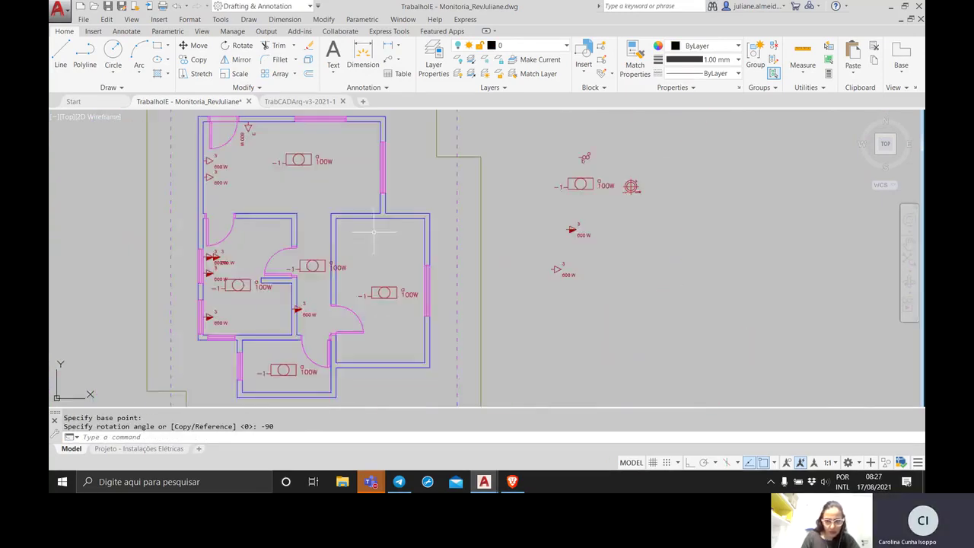
{"action": "middle_click_drag", "start_coordinate": [408, 228], "coordinate": [357, 259]}
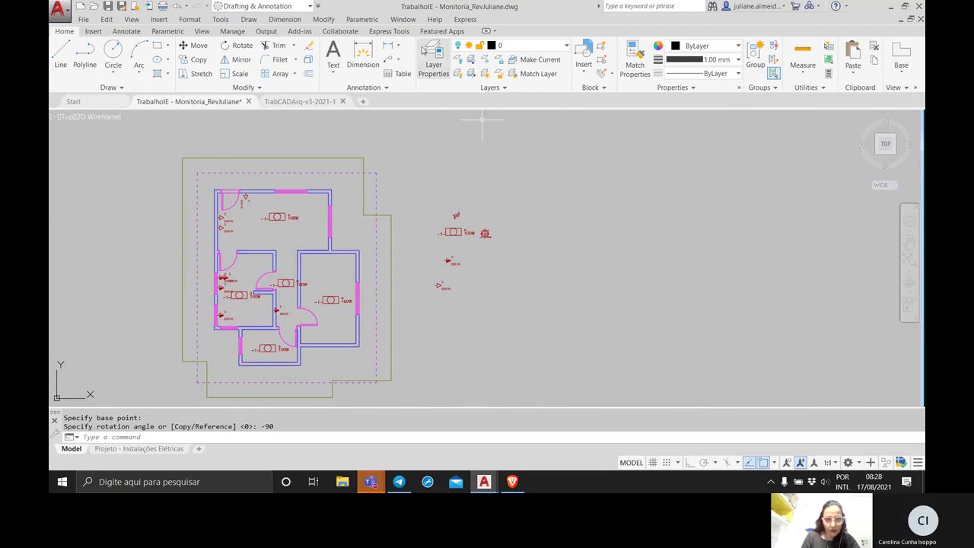
{"action": "type", "text": "inse"}
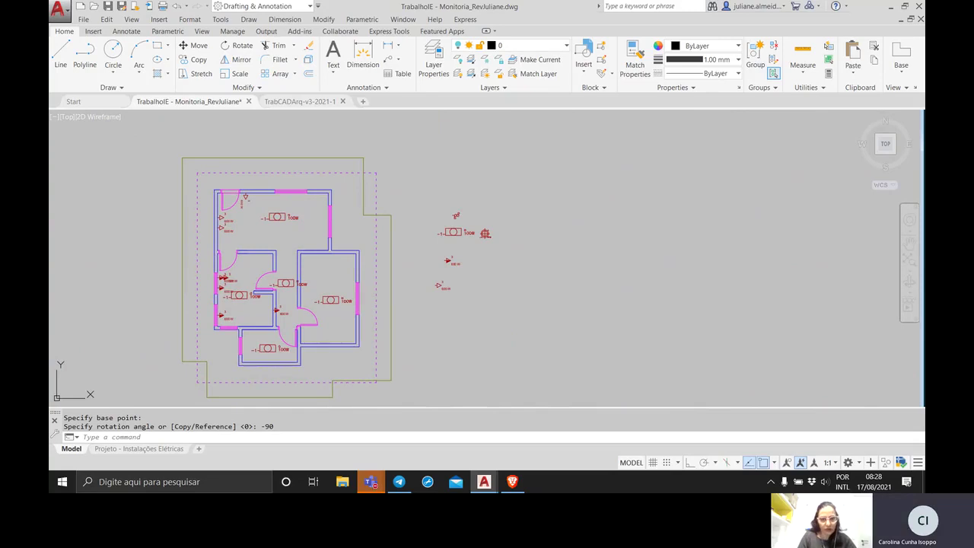
{"action": "key", "text": "Return"}
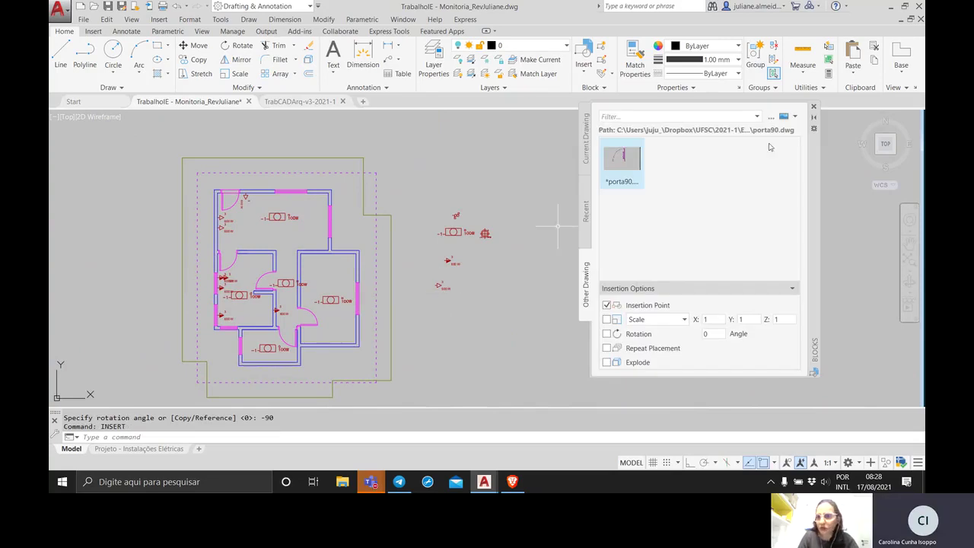
{"action": "left_click", "coordinate": [772, 118]}
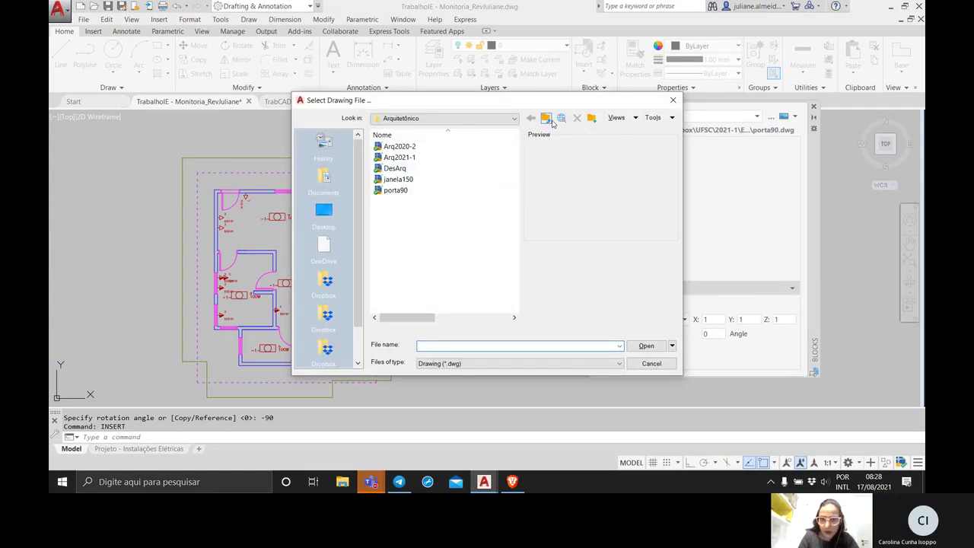
{"action": "left_click", "coordinate": [548, 119]}
{"action": "double_click", "coordinate": [417, 162]}
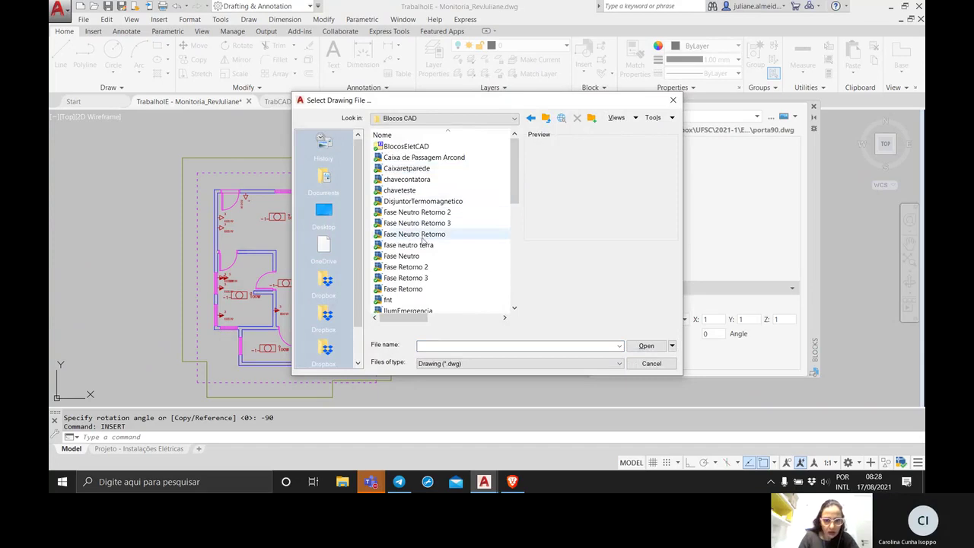
{"action": "scroll", "coordinate": [425, 232], "scroll_direction": "down", "scroll_amount": 2}
{"action": "scroll", "coordinate": [426, 230], "scroll_direction": "down", "scroll_amount": 5}
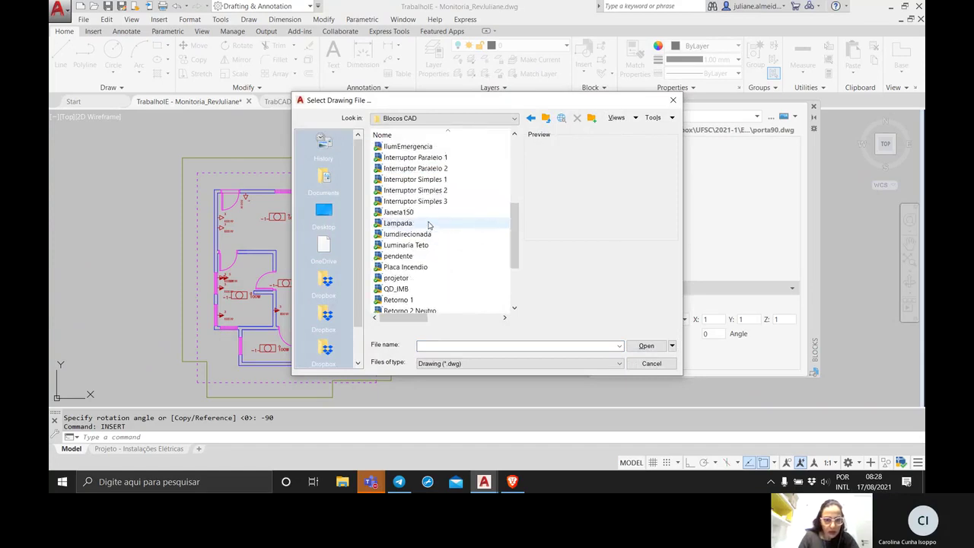
{"action": "left_click", "coordinate": [400, 225]}
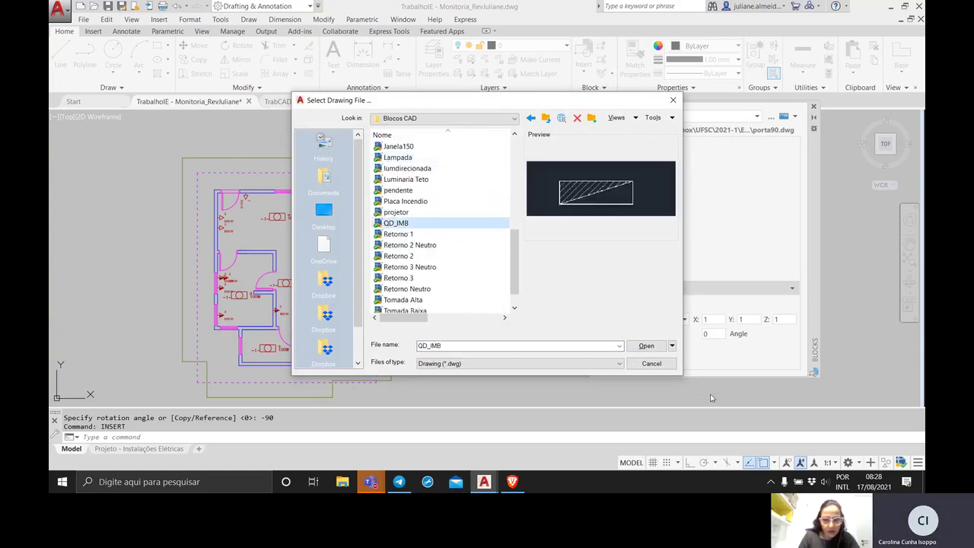
{"action": "left_click", "coordinate": [646, 346]}
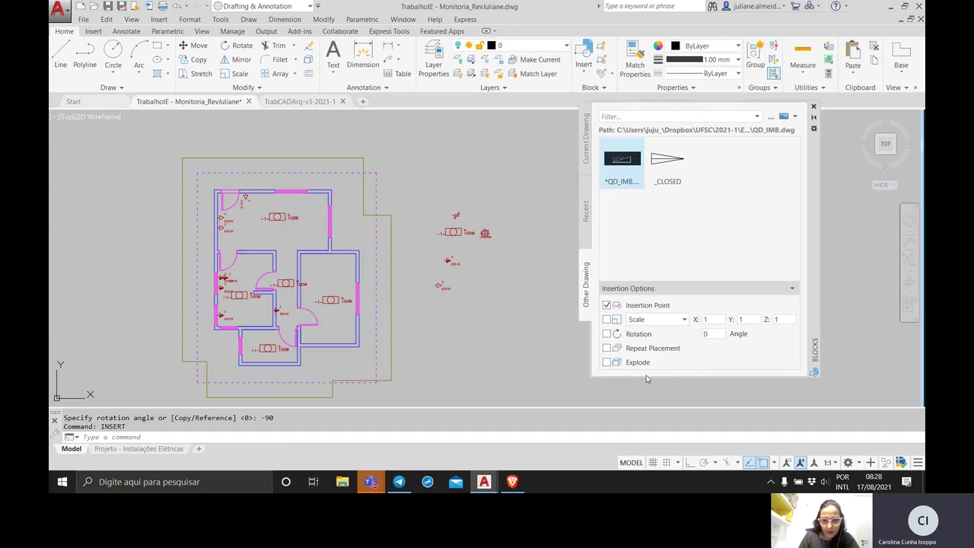
Try to insert the QD_IMB block into the drawing and close the block palette.
{"action": "left_click", "coordinate": [615, 163]}
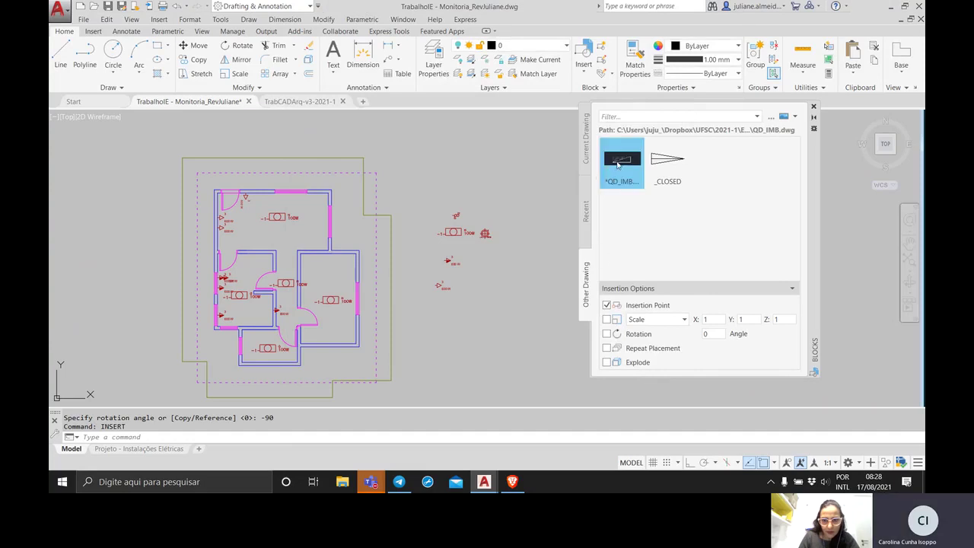
{"action": "key", "text": "Escape"}
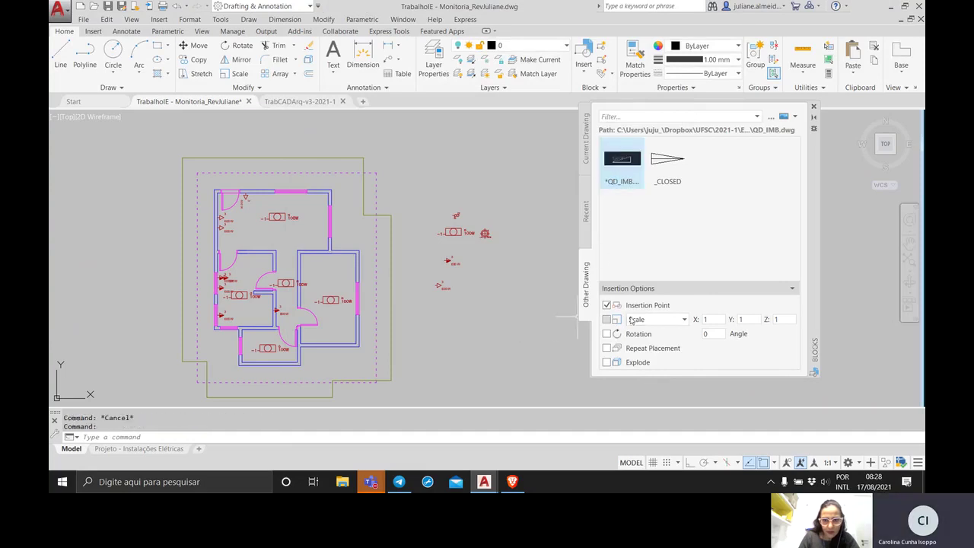
{"action": "left_click", "coordinate": [814, 108]}
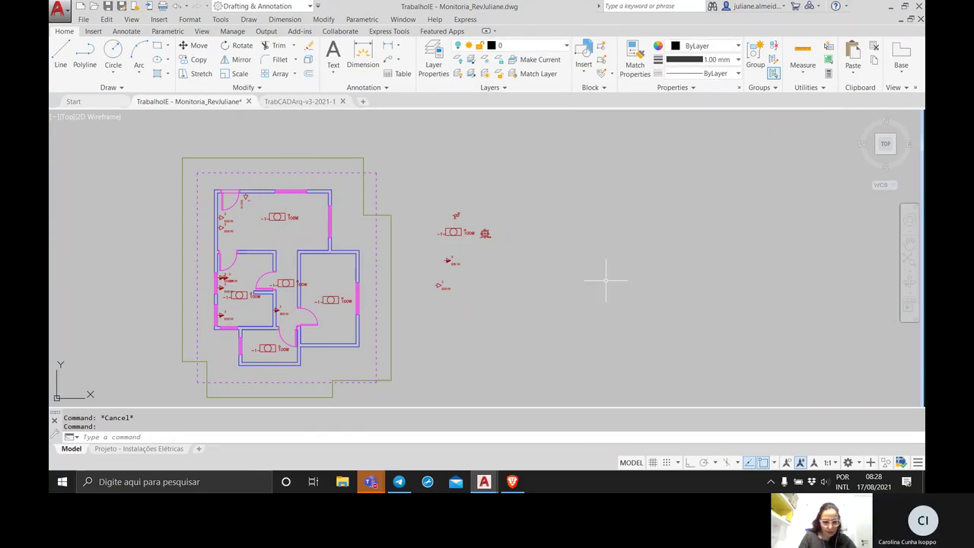
Examine the whole drawing and the area around both floor plans for the inserted QD_IMB block.
{"action": "key", "text": "Return"}
{"action": "type", "text": "e"}
{"action": "key", "text": "Return"}
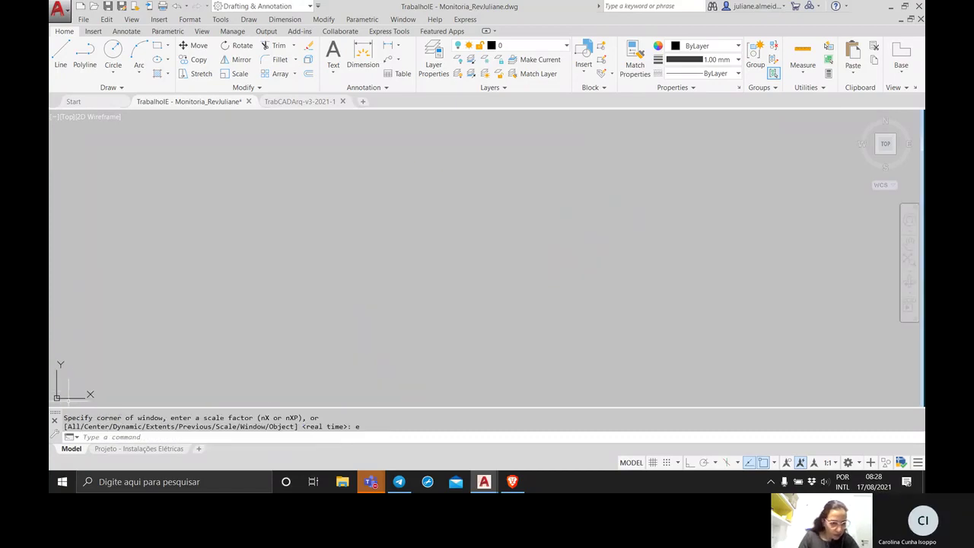
{"action": "middle_click_drag", "start_coordinate": [437, 243], "coordinate": [438, 244]}
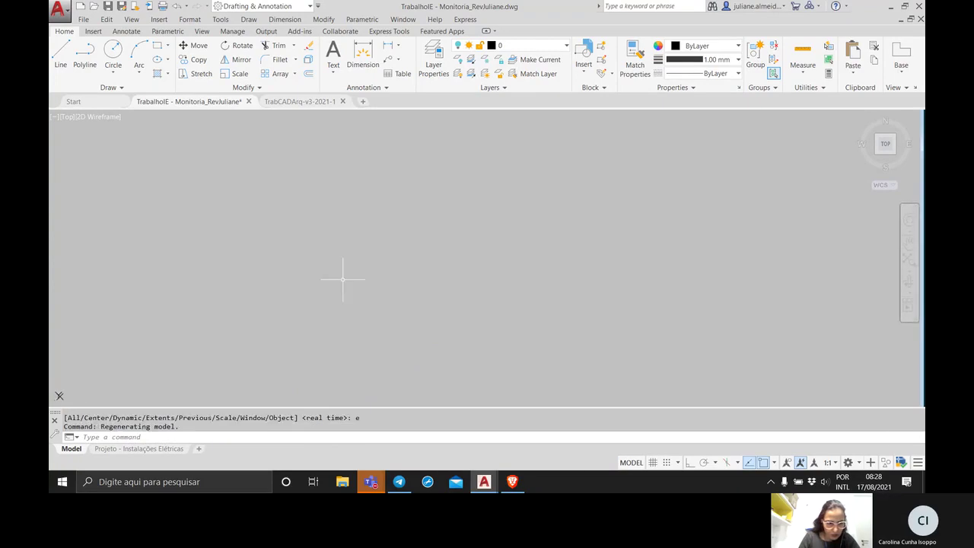
{"action": "scroll", "coordinate": [342, 279], "scroll_direction": "up", "scroll_amount": 3}
{"action": "scroll", "coordinate": [343, 279], "scroll_direction": "up", "scroll_amount": 3}
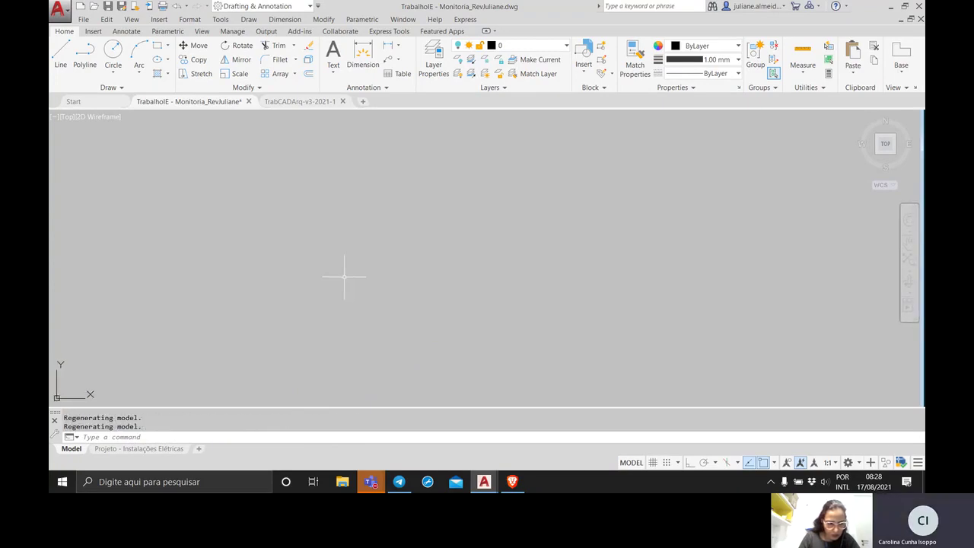
{"action": "scroll", "coordinate": [344, 275], "scroll_direction": "down", "scroll_amount": 5}
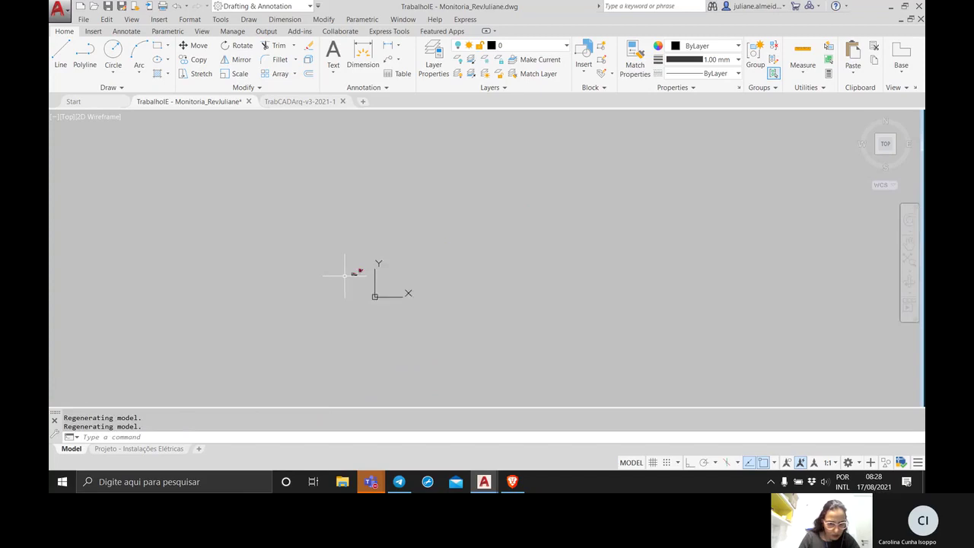
{"action": "mouse_move", "coordinate": [421, 276]}
{"action": "middle_mouse_down"}
{"action": "mouse_move", "coordinate": [332, 290]}
{"action": "mouse_move", "coordinate": [355, 278]}
{"action": "mouse_move", "coordinate": [326, 351]}
{"action": "middle_mouse_up"}
{"action": "scroll", "coordinate": [344, 275], "scroll_direction": "up", "scroll_amount": 5}
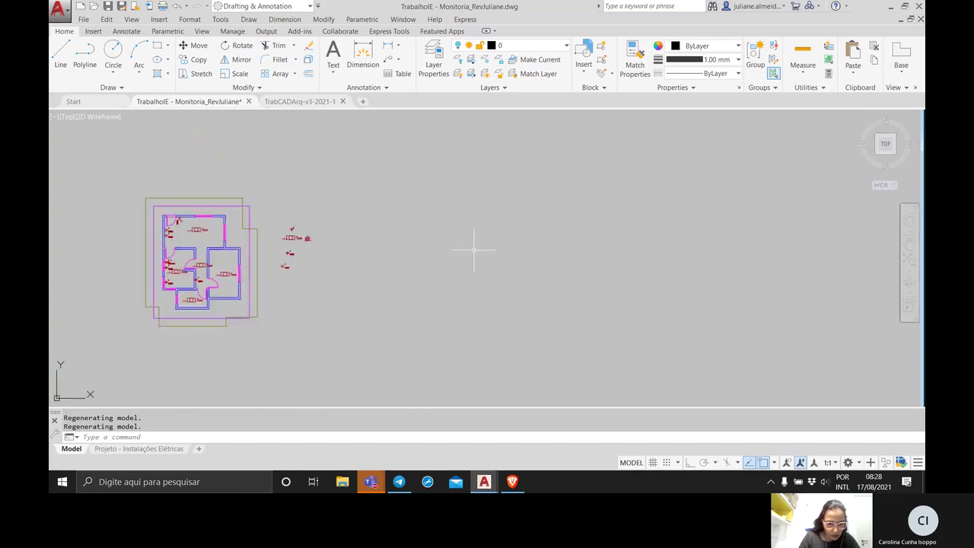
{"action": "scroll", "coordinate": [311, 223], "scroll_direction": "up", "scroll_amount": 5}
{"action": "scroll", "coordinate": [311, 224], "scroll_direction": "down", "scroll_amount": 5}
{"action": "mouse_move", "coordinate": [321, 225]}
{"action": "middle_mouse_down"}
{"action": "mouse_move", "coordinate": [484, 207]}
{"action": "mouse_move", "coordinate": [583, 130]}
{"action": "middle_mouse_up"}
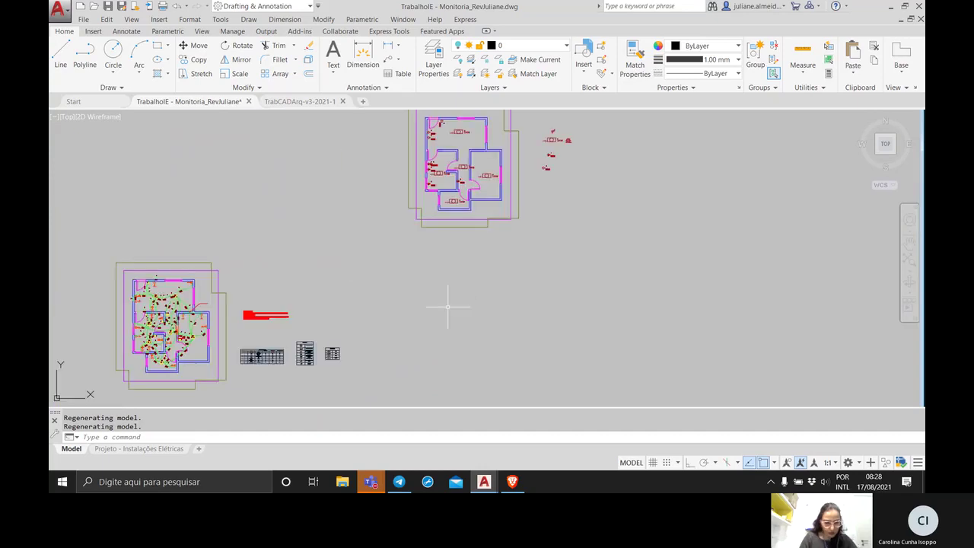
{"action": "key", "text": "Return"}
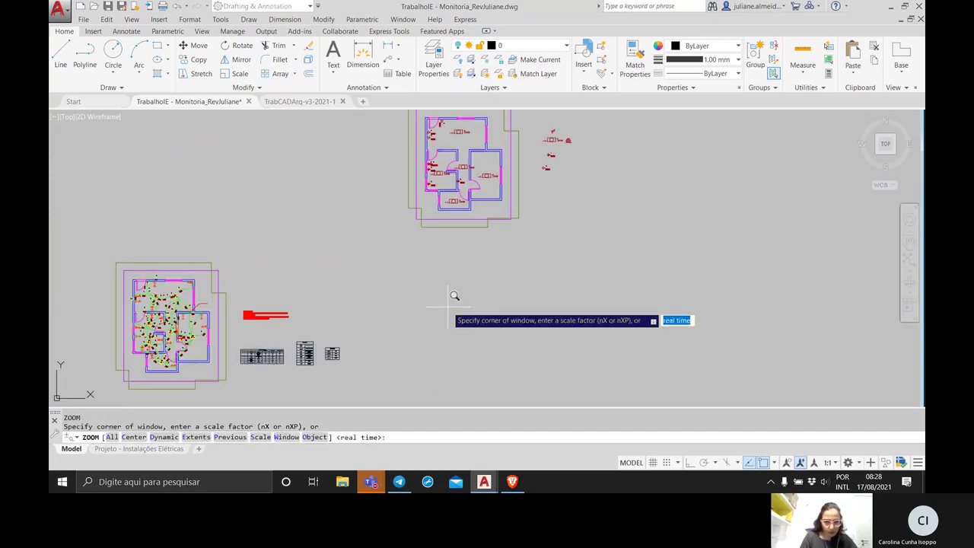
{"action": "key", "text": "Return"}
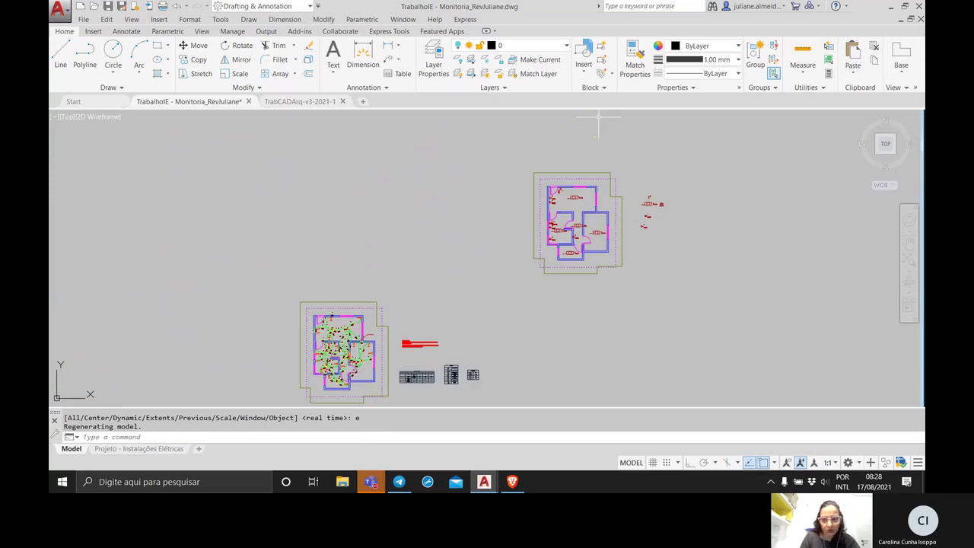
Erase the three small stray yellow objects in the empty area above the upper floor plan.
{"action": "mouse_move", "coordinate": [596, 129]}
{"action": "middle_mouse_down"}
{"action": "mouse_move", "coordinate": [553, 183]}
{"action": "mouse_move", "coordinate": [520, 183]}
{"action": "mouse_move", "coordinate": [523, 155]}
{"action": "middle_mouse_up"}
{"action": "scroll", "coordinate": [550, 163], "scroll_direction": "up", "scroll_amount": 5}
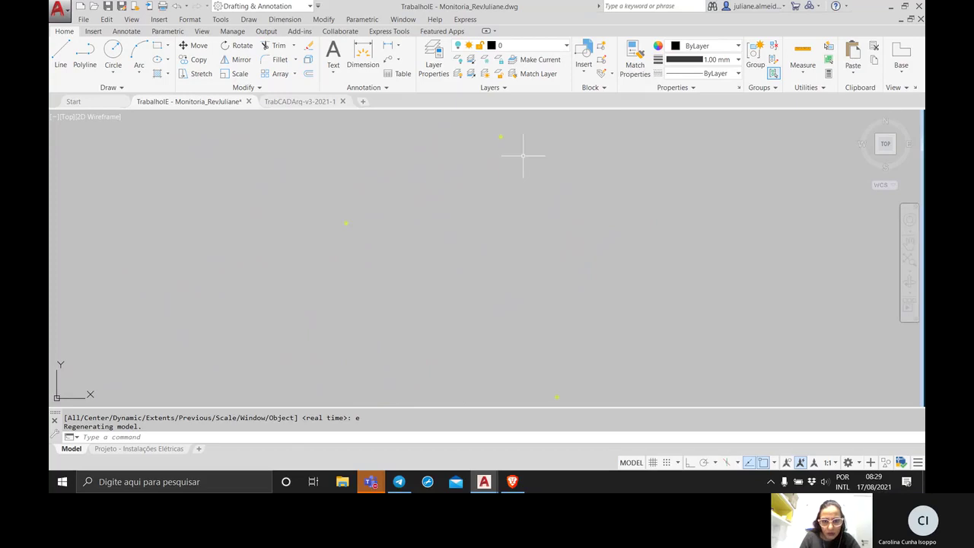
{"action": "left_click", "coordinate": [566, 329]}
{"action": "left_click", "coordinate": [351, 145]}
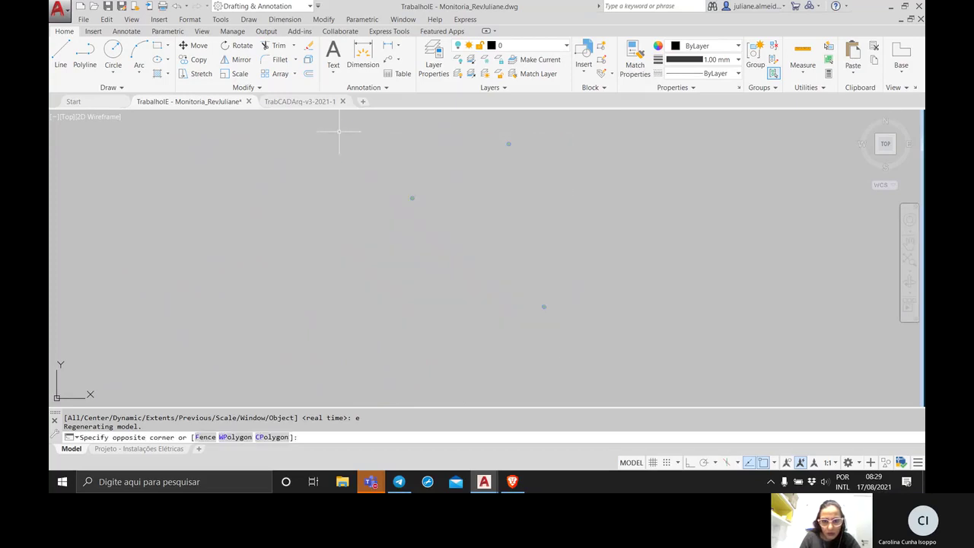
{"action": "key", "text": "Delete"}
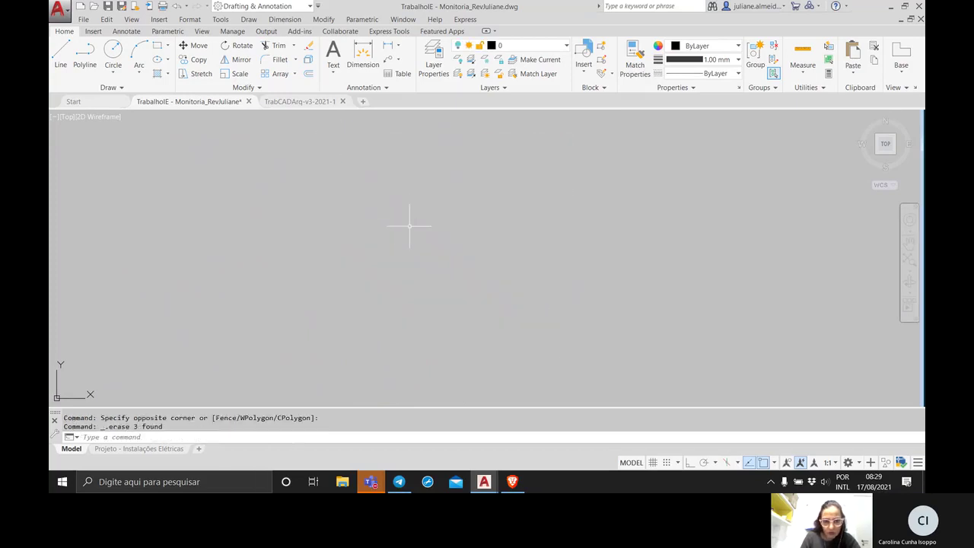
Examine the empty area beyond the lower floor plan and around the coordinate origin for the missing QD_IMB block.
{"action": "key", "text": "Return"}
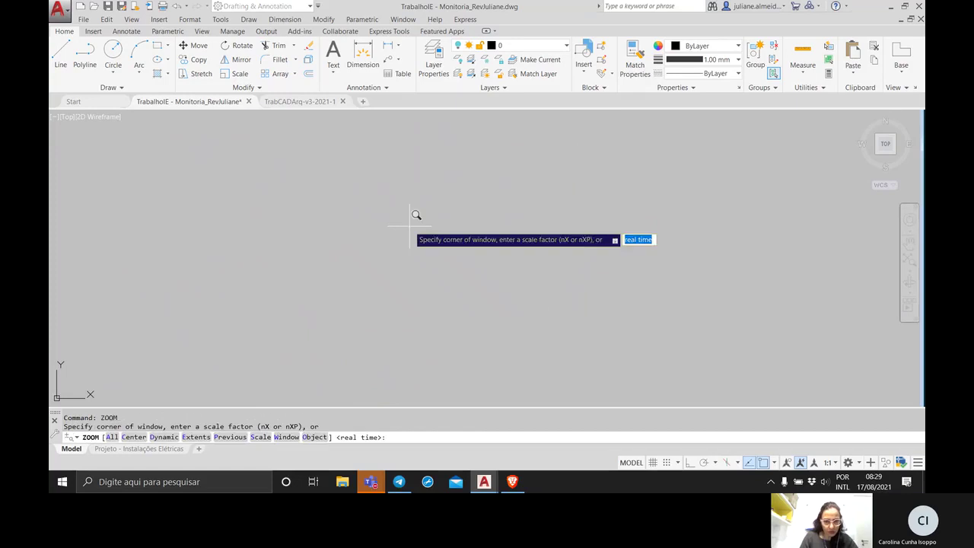
{"action": "type", "text": "e"}
{"action": "key", "text": "Return"}
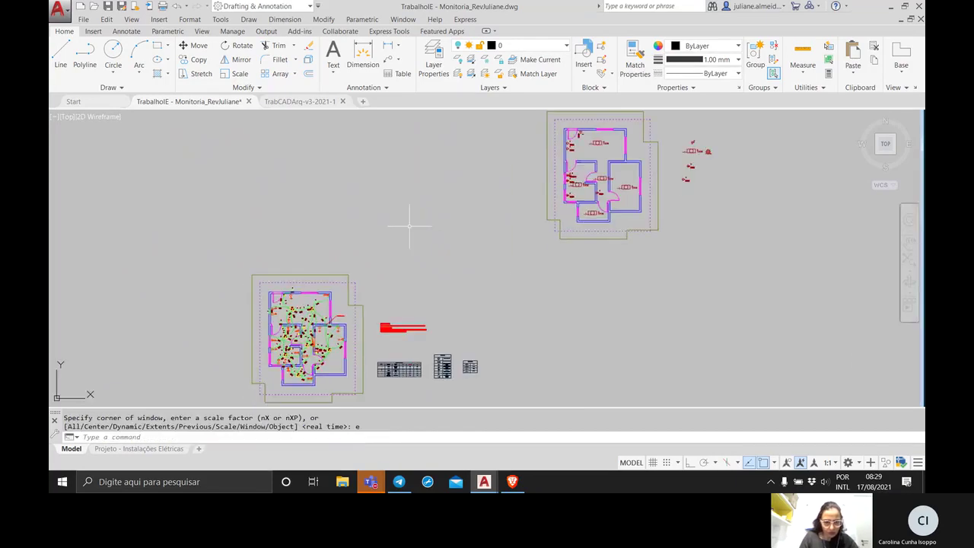
{"action": "middle_click_drag", "start_coordinate": [402, 260], "coordinate": [515, 203]}
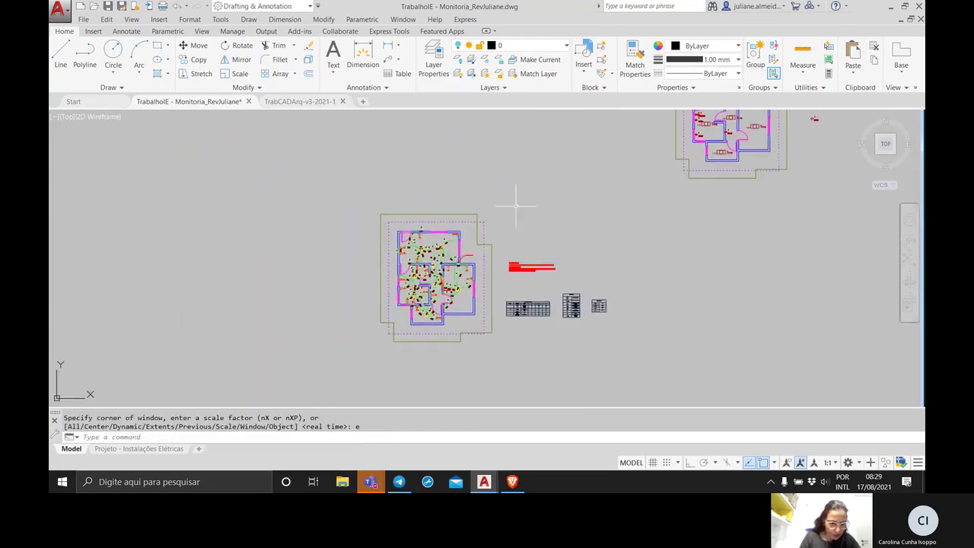
{"action": "middle_click_drag", "start_coordinate": [154, 356], "coordinate": [315, 258]}
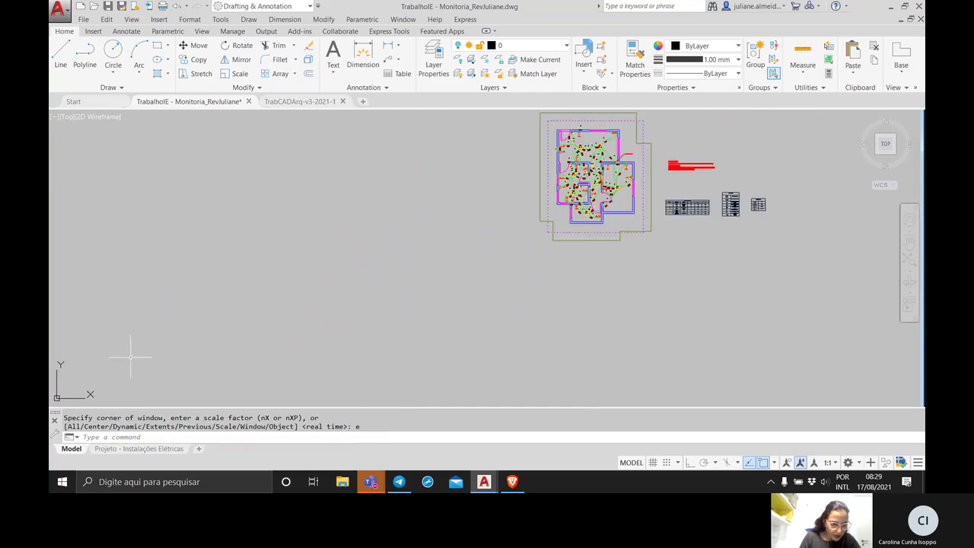
{"action": "middle_click_drag", "start_coordinate": [135, 352], "coordinate": [396, 211]}
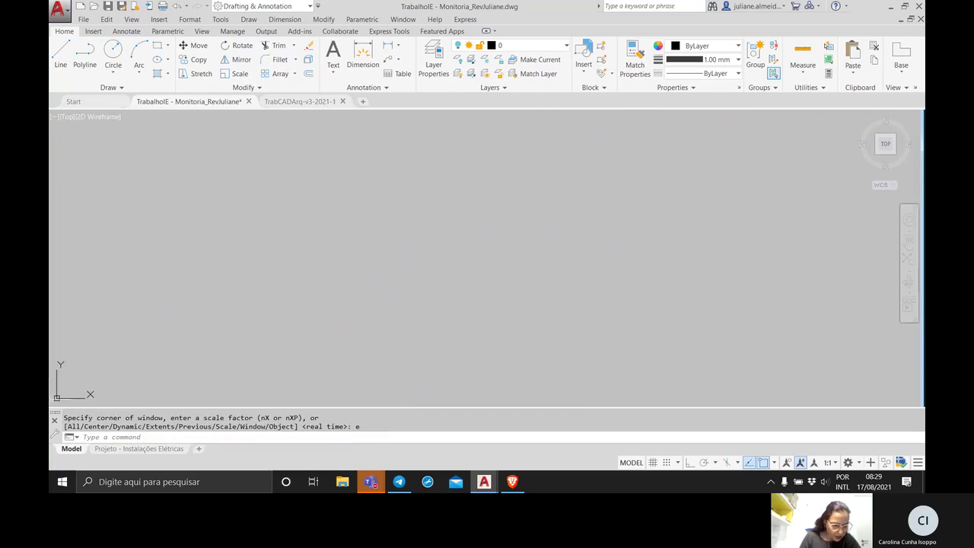
{"action": "key", "text": "Return"}
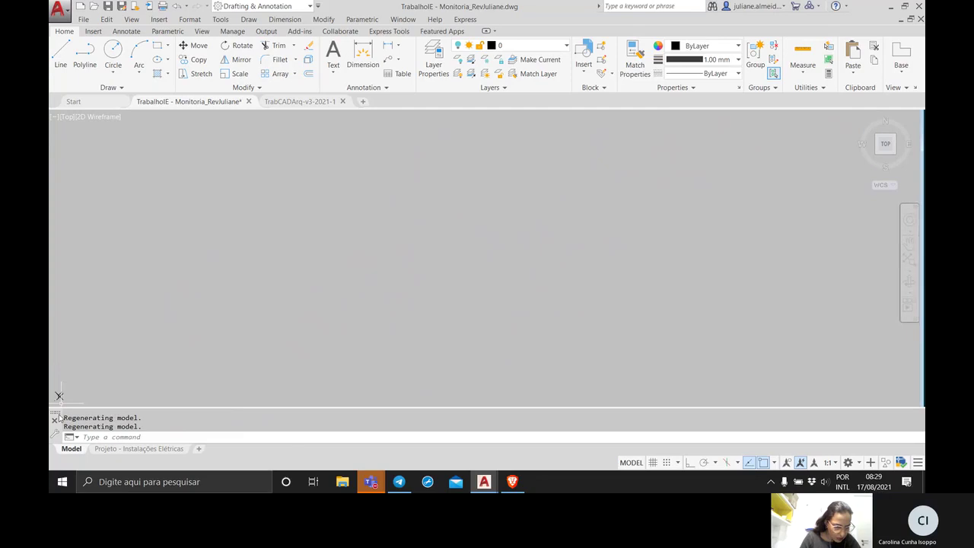
{"action": "left_click", "coordinate": [82, 386]}
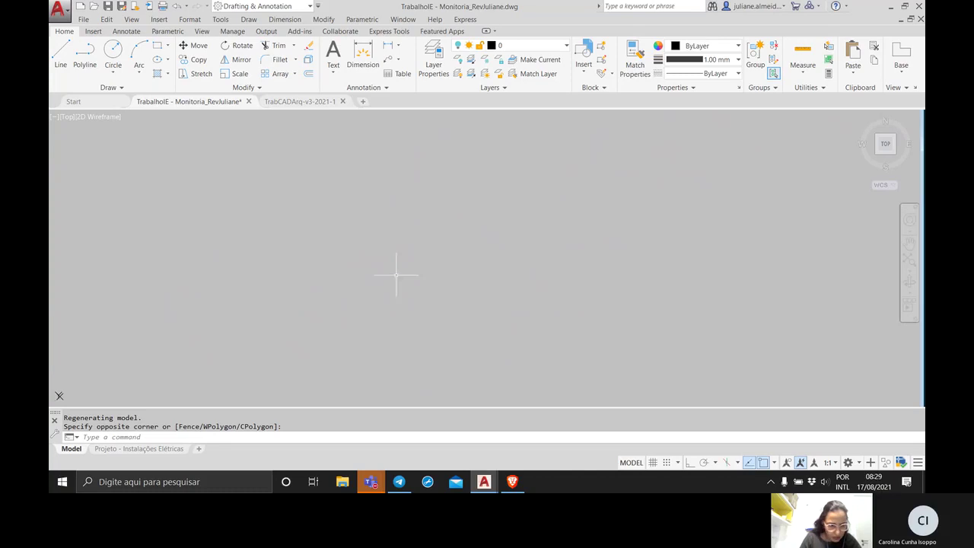
{"action": "middle_click_drag", "start_coordinate": [263, 319], "coordinate": [587, 179]}
{"action": "scroll", "coordinate": [587, 179], "scroll_direction": "up", "scroll_amount": 5}
{"action": "scroll", "coordinate": [372, 260], "scroll_direction": "up", "scroll_amount": 5}
{"action": "scroll", "coordinate": [373, 260], "scroll_direction": "down", "scroll_amount": 10}
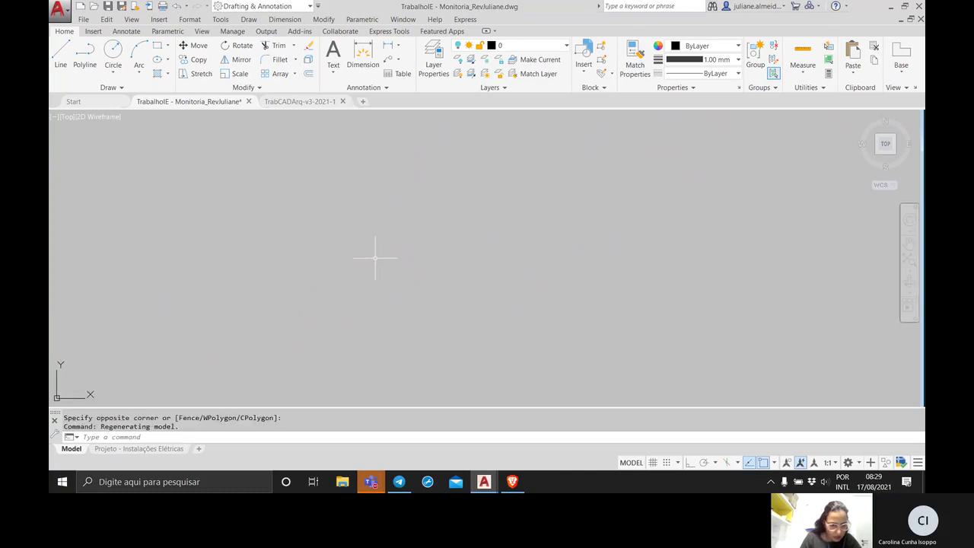
{"action": "scroll", "coordinate": [408, 261], "scroll_direction": "up", "scroll_amount": 6}
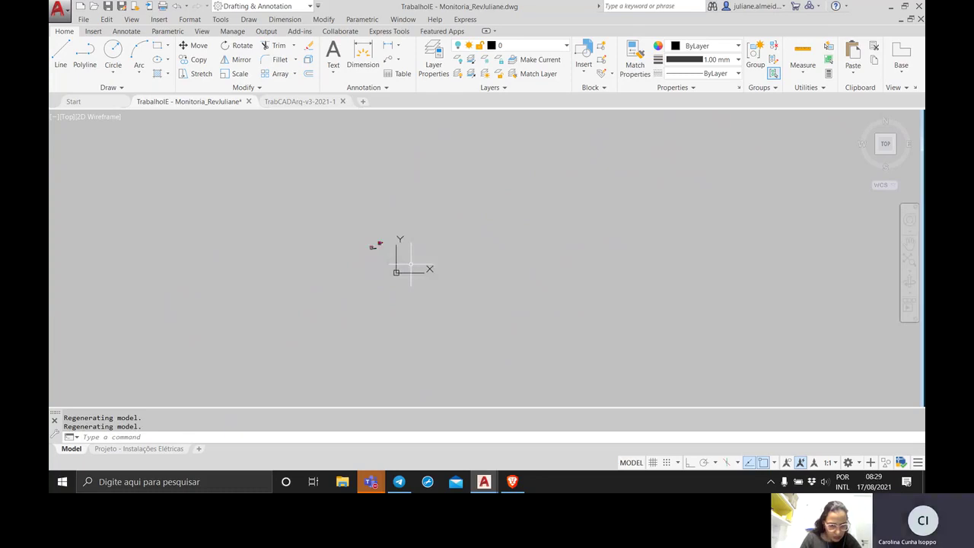
{"action": "middle_click_drag", "start_coordinate": [407, 266], "coordinate": [312, 247]}
{"action": "scroll", "coordinate": [278, 266], "scroll_direction": "up", "scroll_amount": 4}
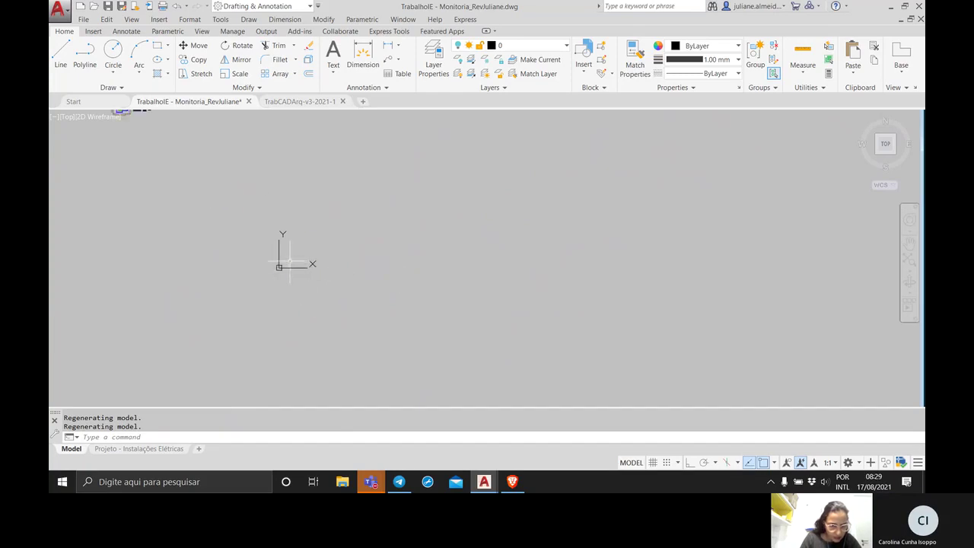
{"action": "scroll", "coordinate": [290, 261], "scroll_direction": "up", "scroll_amount": 8}
{"action": "middle_click_drag", "start_coordinate": [291, 264], "coordinate": [613, 137]}
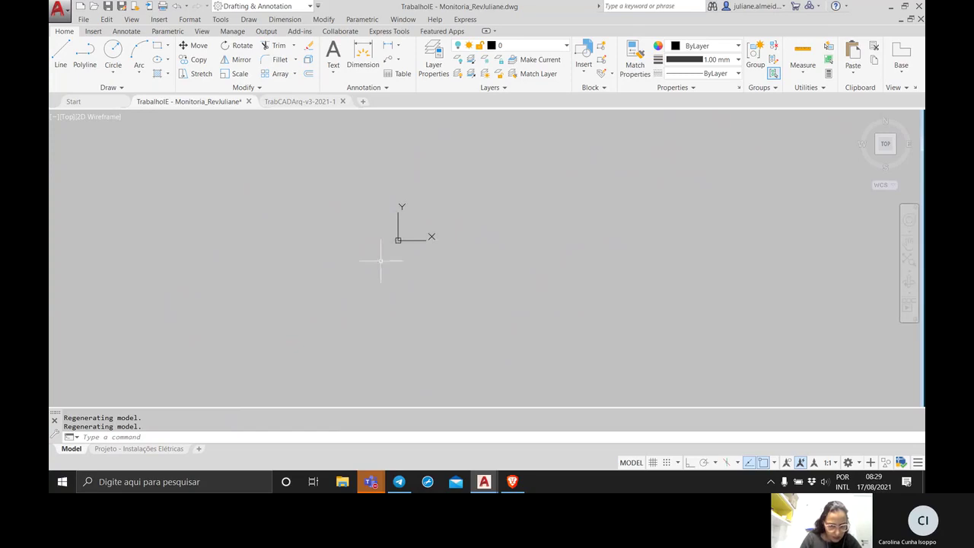
{"action": "scroll", "coordinate": [380, 252], "scroll_direction": "up", "scroll_amount": 10}
{"action": "middle_click_drag", "start_coordinate": [491, 206], "coordinate": [450, 203]}
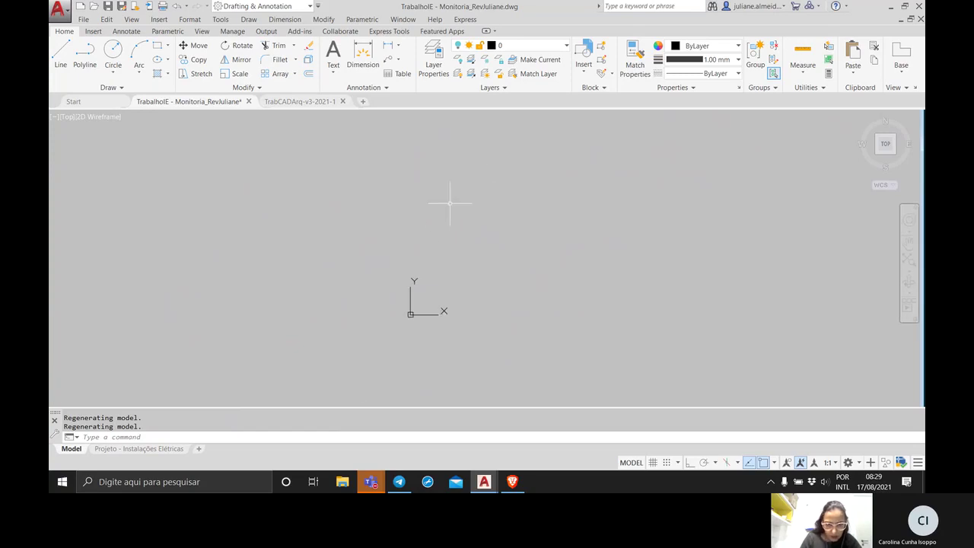
{"action": "scroll", "coordinate": [419, 309], "scroll_direction": "up", "scroll_amount": 10}
{"action": "middle_click_drag", "start_coordinate": [348, 355], "coordinate": [413, 259]}
{"action": "scroll", "coordinate": [389, 298], "scroll_direction": "up", "scroll_amount": 10}
{"action": "middle_click_drag", "start_coordinate": [211, 301], "coordinate": [489, 286]}
{"action": "scroll", "coordinate": [450, 290], "scroll_direction": "up", "scroll_amount": 10}
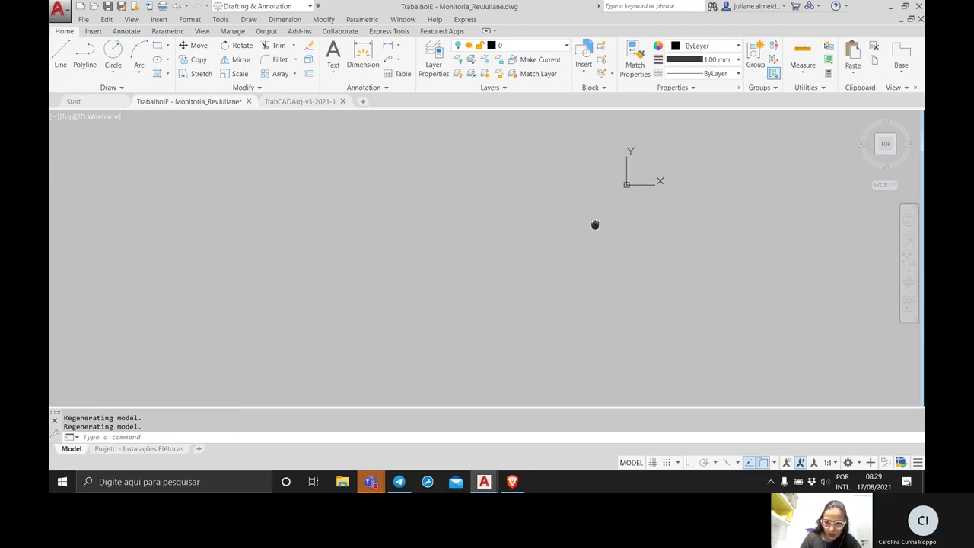
{"action": "middle_click_drag", "start_coordinate": [596, 223], "coordinate": [502, 323]}
{"action": "scroll", "coordinate": [509, 317], "scroll_direction": "up", "scroll_amount": 10}
{"action": "middle_click_drag", "start_coordinate": [395, 272], "coordinate": [459, 353]}
{"action": "scroll", "coordinate": [358, 225], "scroll_direction": "down", "scroll_amount": 5}
{"action": "scroll", "coordinate": [361, 215], "scroll_direction": "up", "scroll_amount": 10}
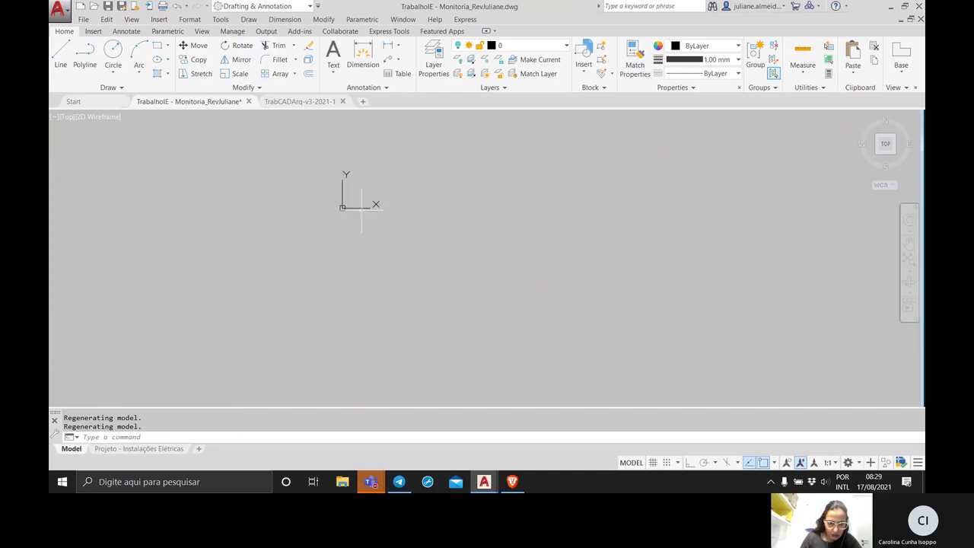
{"action": "middle_click_drag", "start_coordinate": [299, 210], "coordinate": [509, 267]}
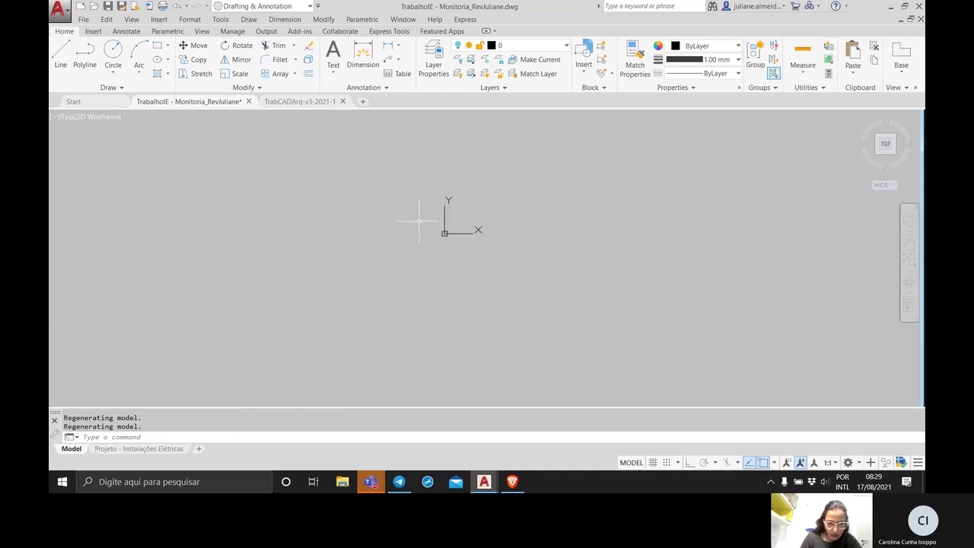
{"action": "scroll", "coordinate": [419, 221], "scroll_direction": "up", "scroll_amount": 8}
{"action": "scroll", "coordinate": [581, 296], "scroll_direction": "up", "scroll_amount": 8}
{"action": "scroll", "coordinate": [584, 296], "scroll_direction": "up", "scroll_amount": 5}
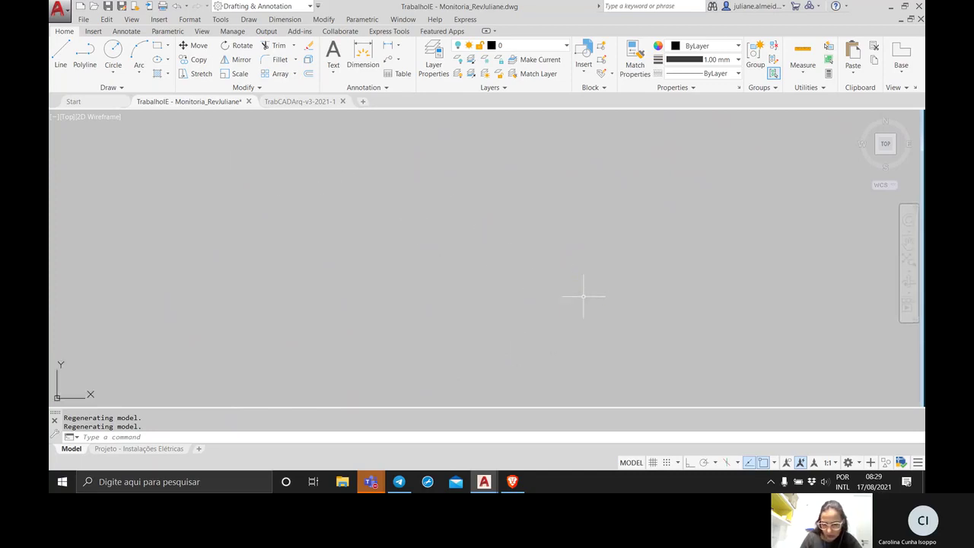
{"action": "middle_click_drag", "start_coordinate": [523, 336], "coordinate": [587, 134]}
{"action": "scroll", "coordinate": [567, 204], "scroll_direction": "down", "scroll_amount": 10}
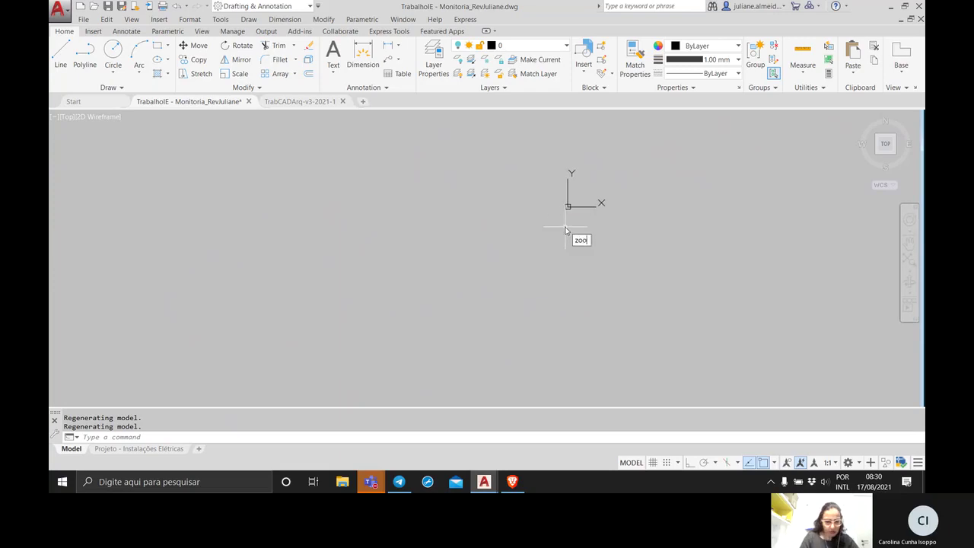
Reopen the block insertion palette for QD_IMB with the upper floor plan in view and on-screen Insertion Point enabled.
{"action": "key", "text": "Return"}
{"action": "type", "text": "e"}
{"action": "key", "text": "Return"}
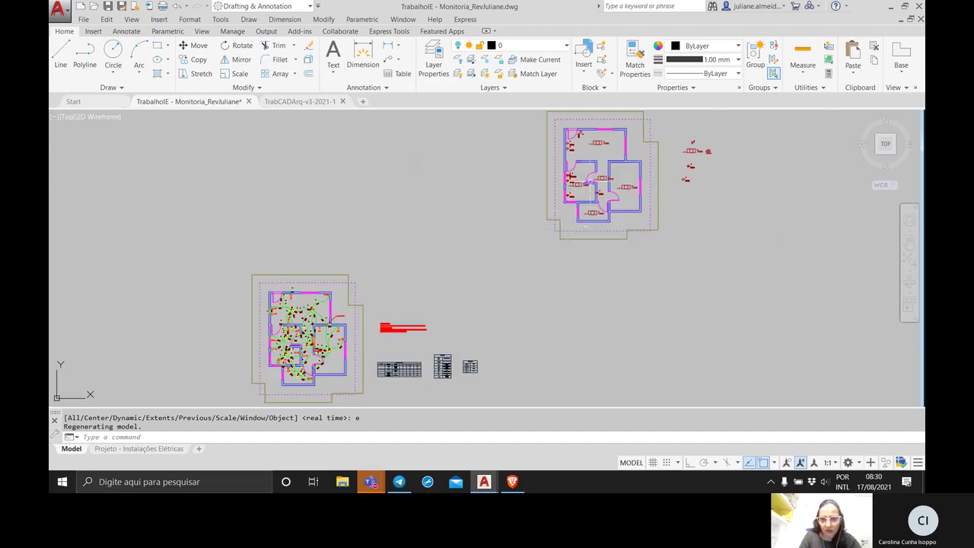
{"action": "middle_click_drag", "start_coordinate": [565, 226], "coordinate": [362, 245]}
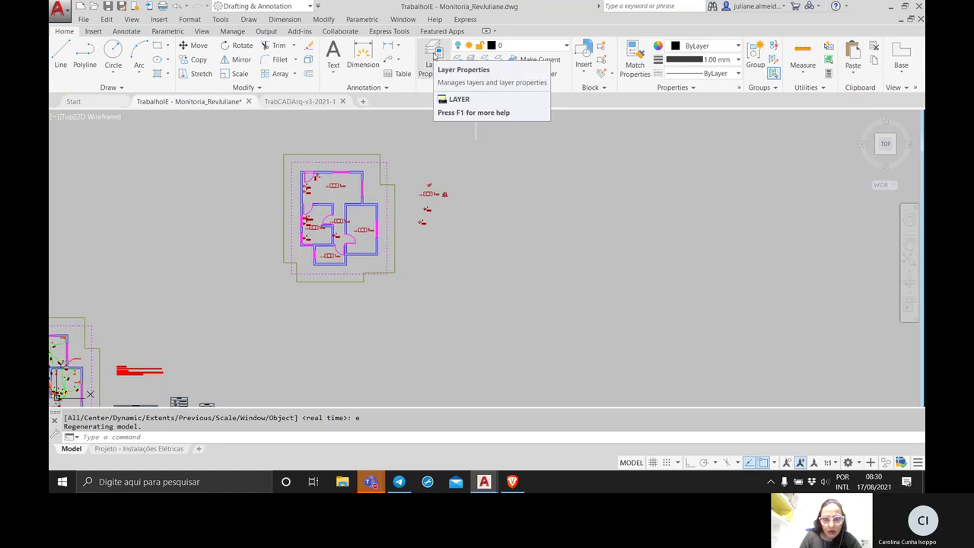
{"action": "type", "text": "t"}
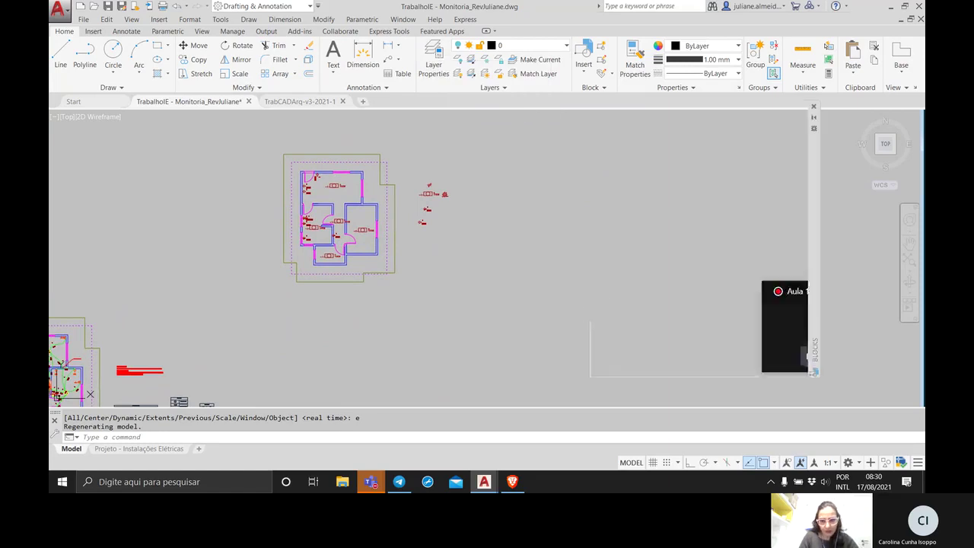
{"action": "key", "text": "Return"}
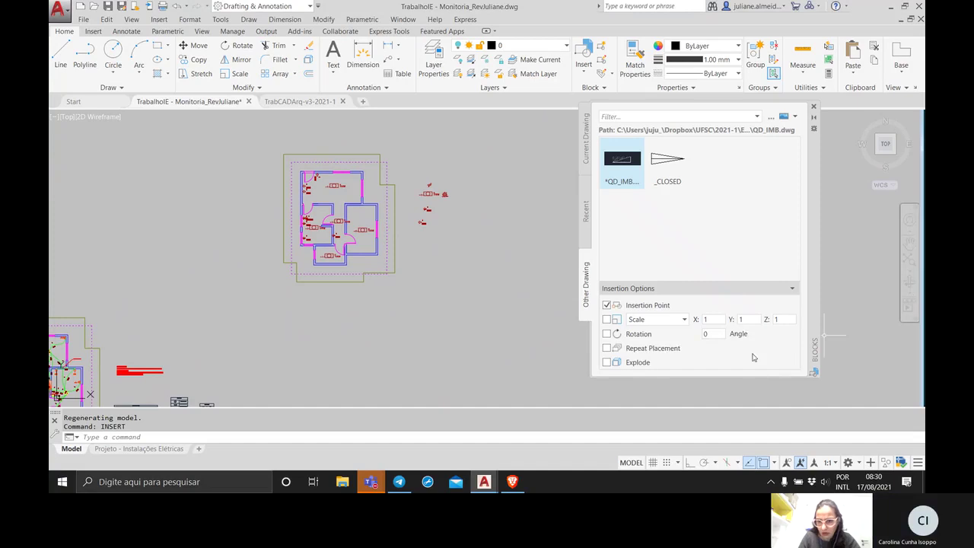
{"action": "left_click", "coordinate": [608, 307]}
{"action": "left_click", "coordinate": [607, 306]}
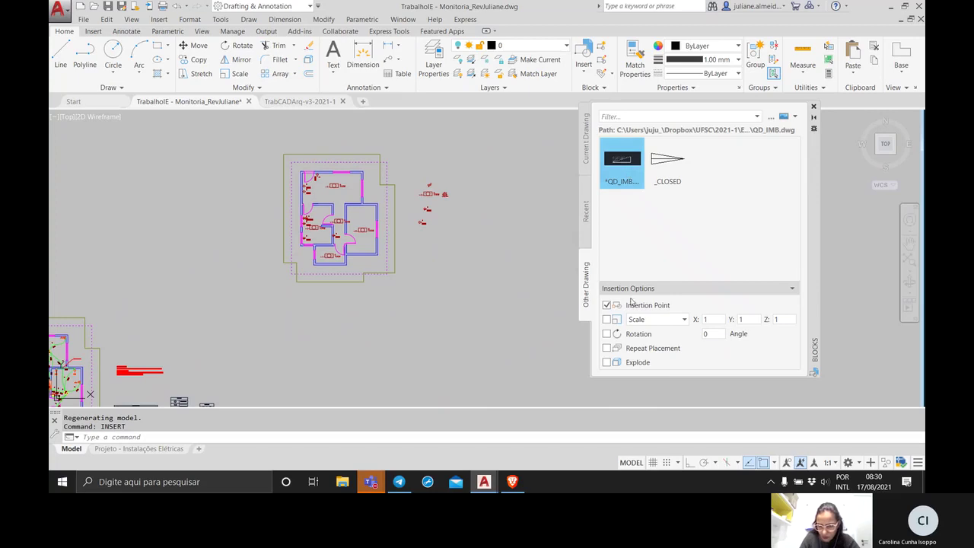
{"action": "left_click", "coordinate": [607, 305]}
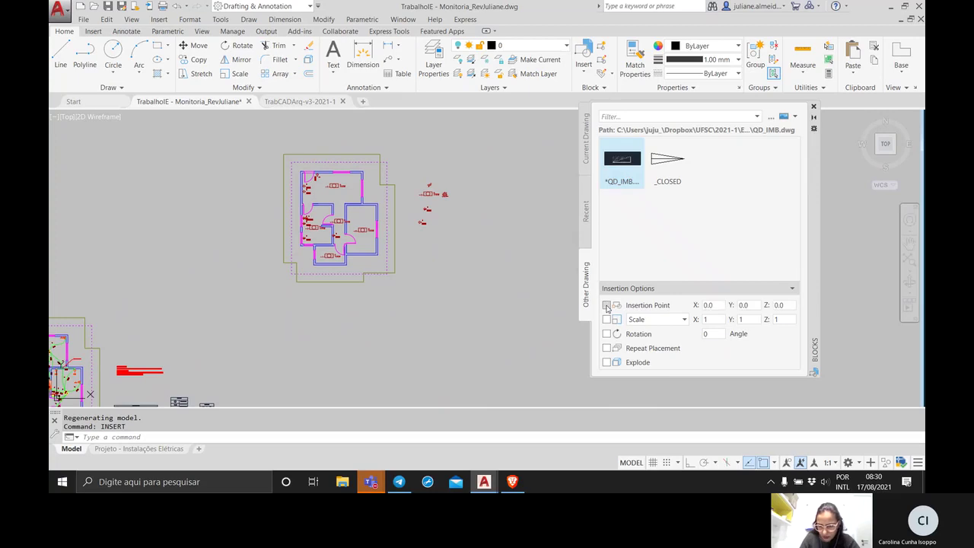
{"action": "left_click", "coordinate": [606, 305]}
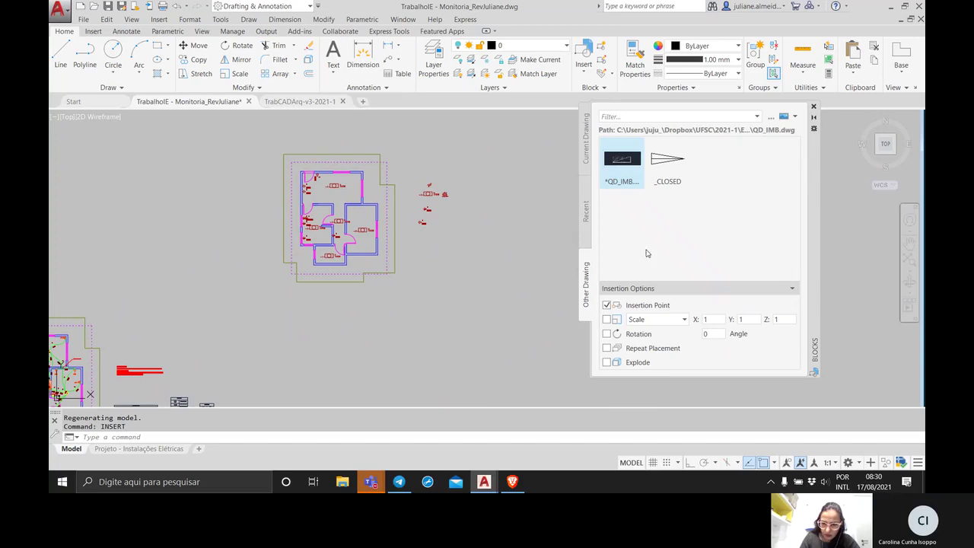
Try to insert the QD_IMB block beside the upper floor plan, redefining the existing block, and close the block palette.
{"action": "left_click", "coordinate": [622, 162]}
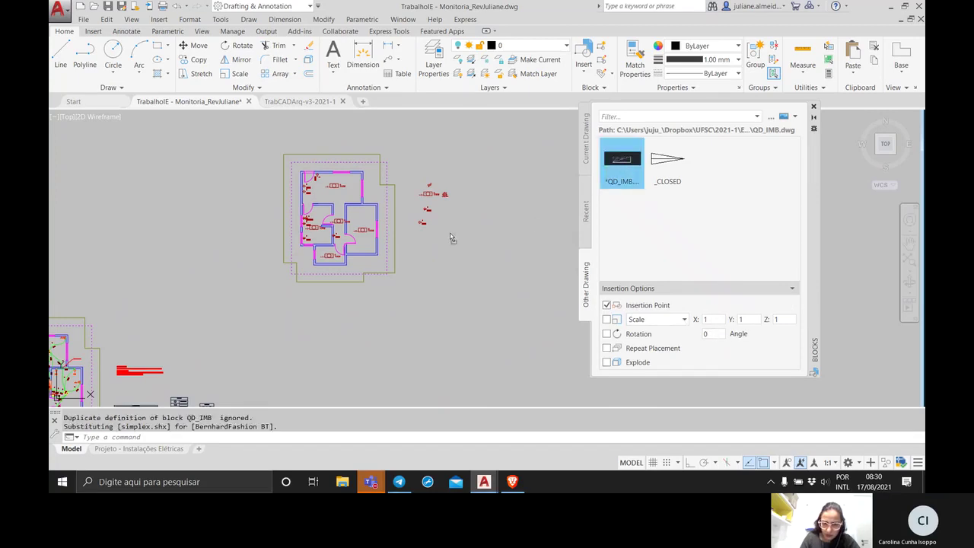
{"action": "key", "text": "Escape"}
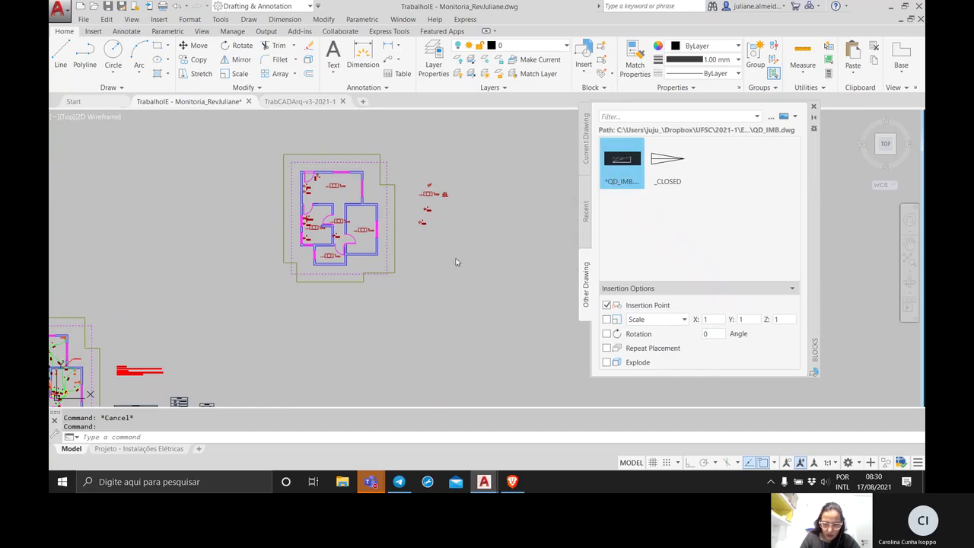
{"action": "left_click", "coordinate": [621, 159]}
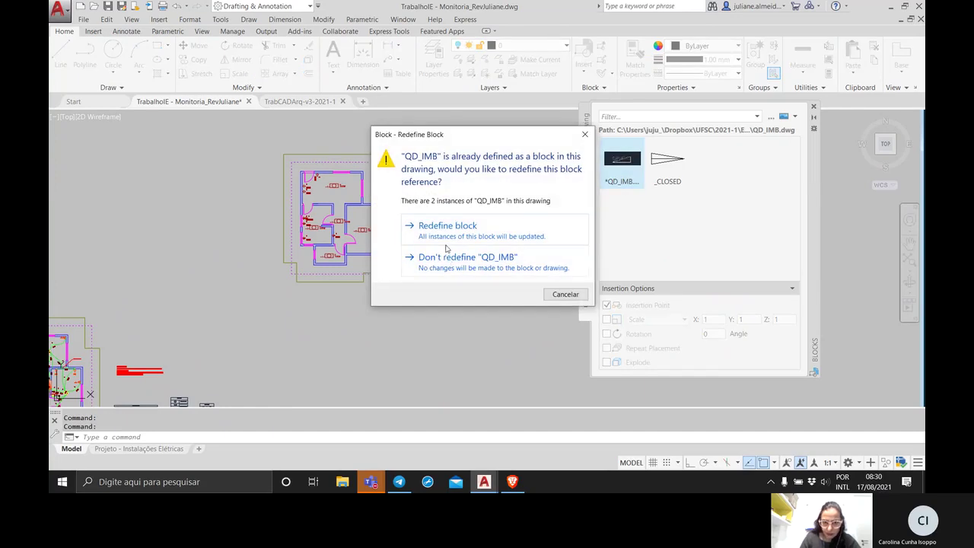
{"action": "left_click", "coordinate": [453, 238]}
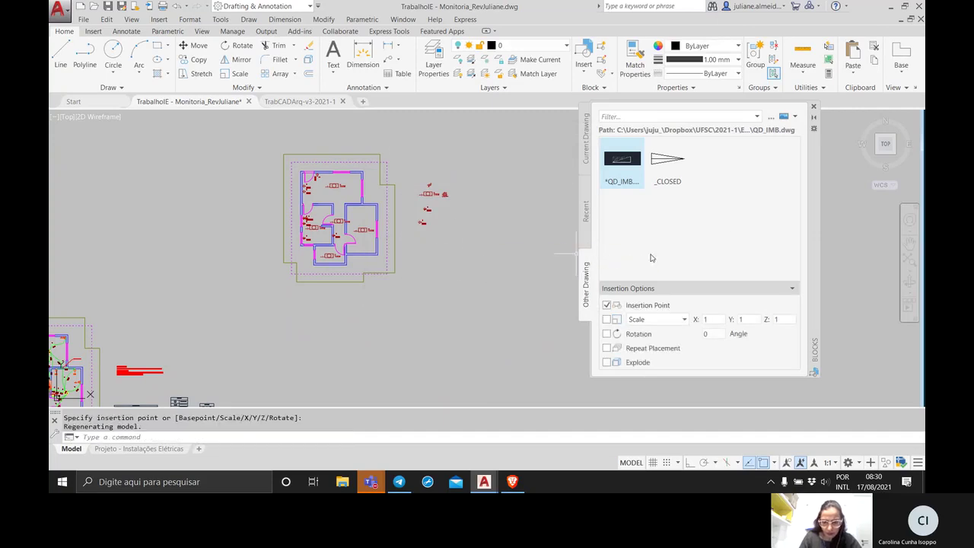
{"action": "left_click", "coordinate": [814, 107]}
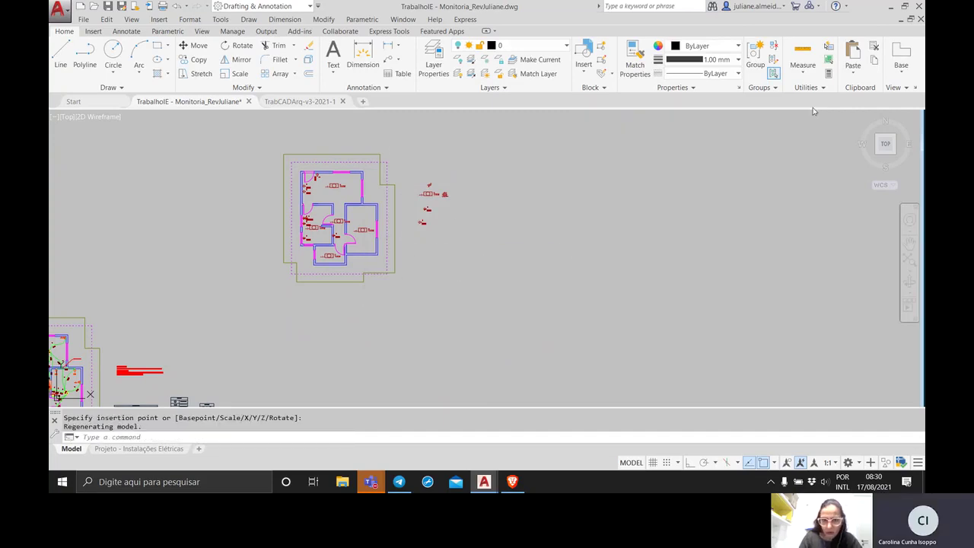
{"action": "scroll", "coordinate": [419, 234], "scroll_direction": "up", "scroll_amount": 5}
{"action": "scroll", "coordinate": [418, 234], "scroll_direction": "down", "scroll_amount": 8}
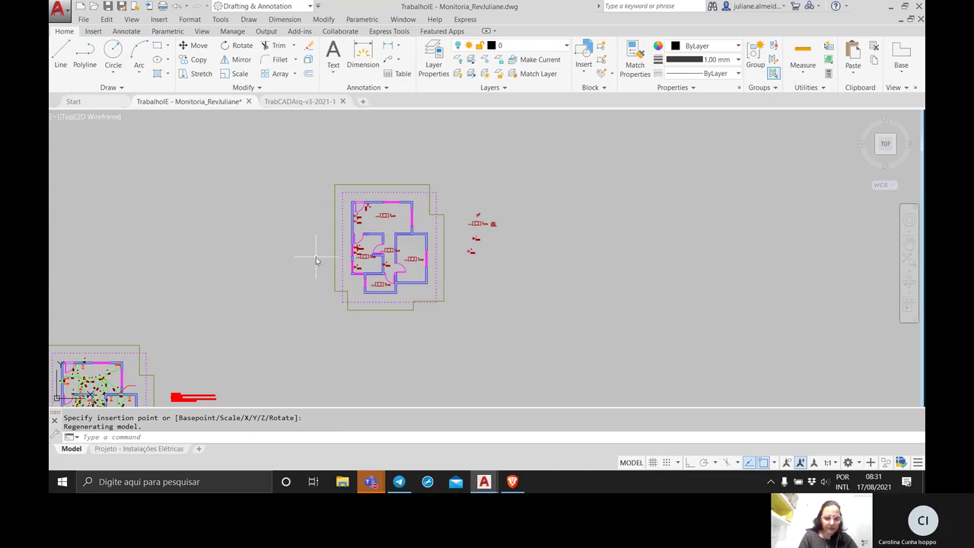
Start another block insertion and browse the EGR 5621 folder, checking its Blocos Elétricos CAD subfolder for block drawings.
{"action": "type", "text": "INSERT"}
{"action": "key", "text": "Return"}
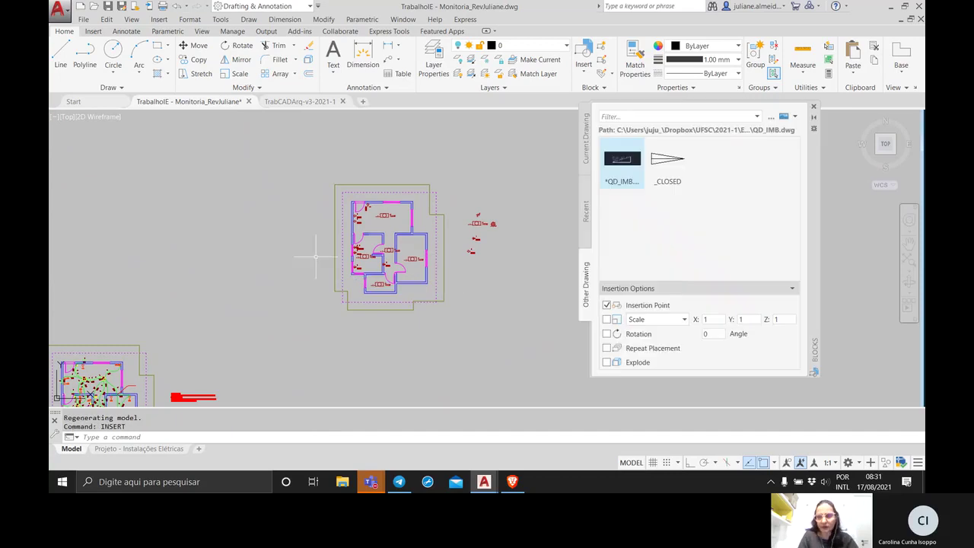
{"action": "left_click", "coordinate": [772, 119]}
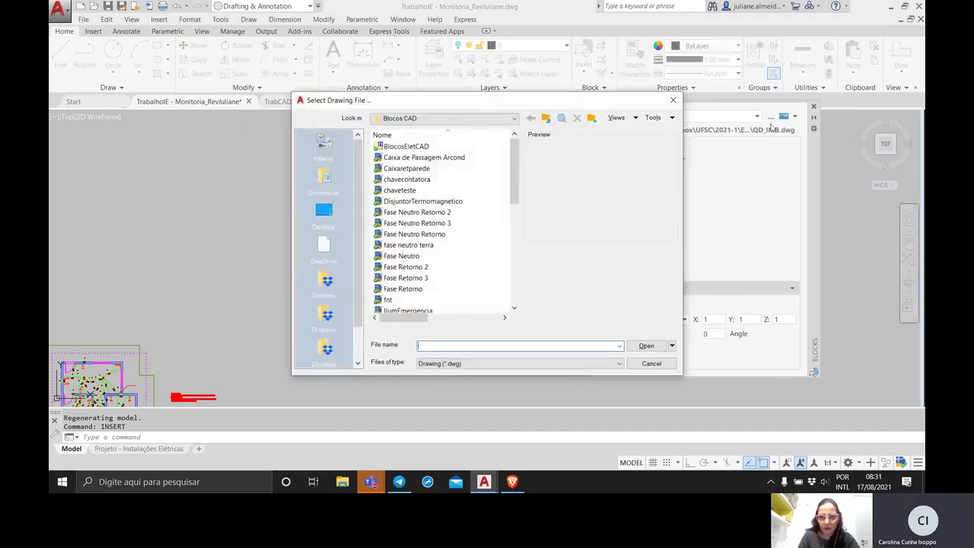
{"action": "left_click", "coordinate": [546, 120]}
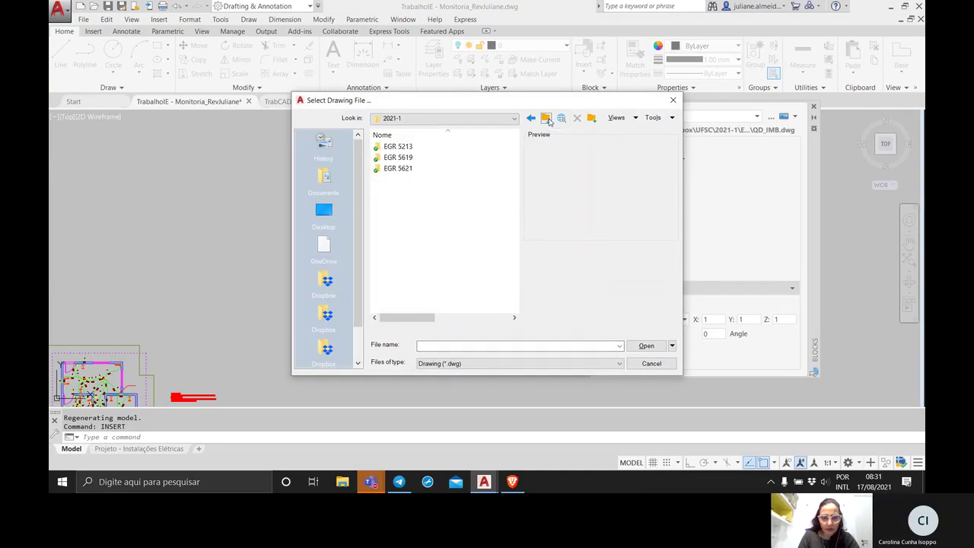
{"action": "left_click", "coordinate": [409, 168]}
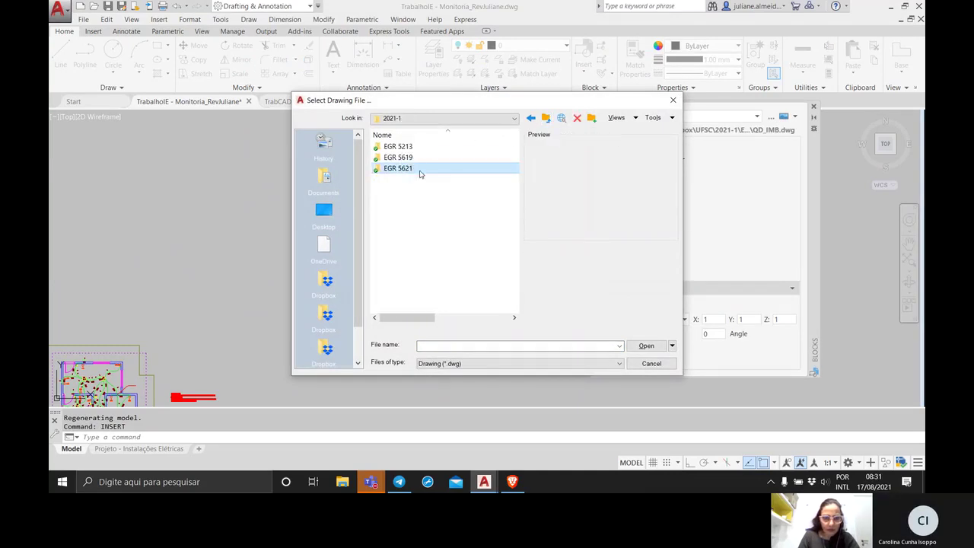
{"action": "double_click", "coordinate": [442, 174]}
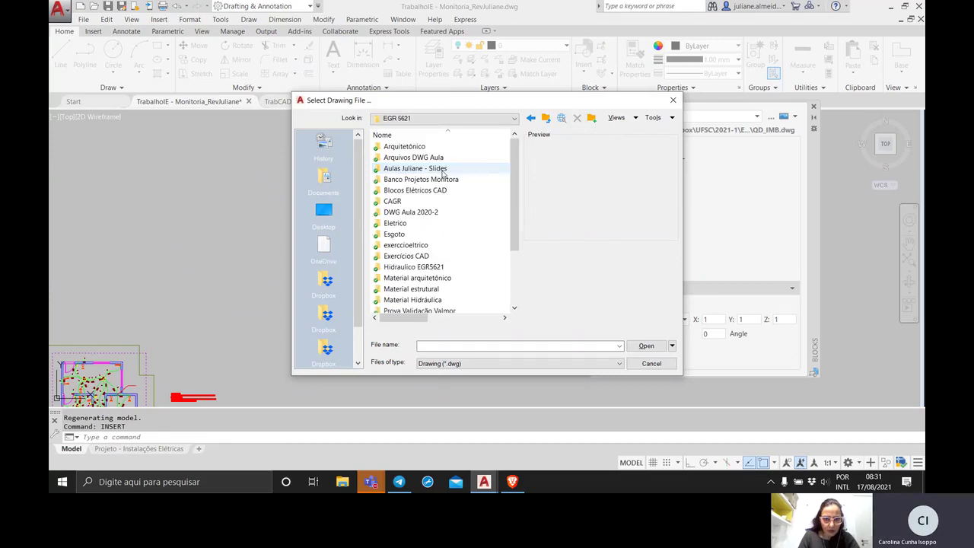
{"action": "left_click", "coordinate": [427, 192]}
{"action": "double_click", "coordinate": [427, 191]}
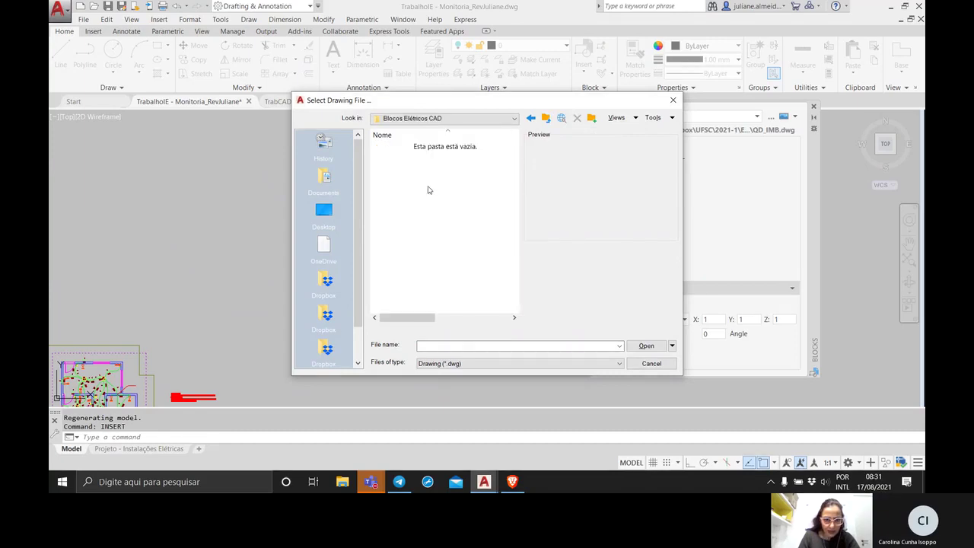
{"action": "left_click", "coordinate": [546, 118]}
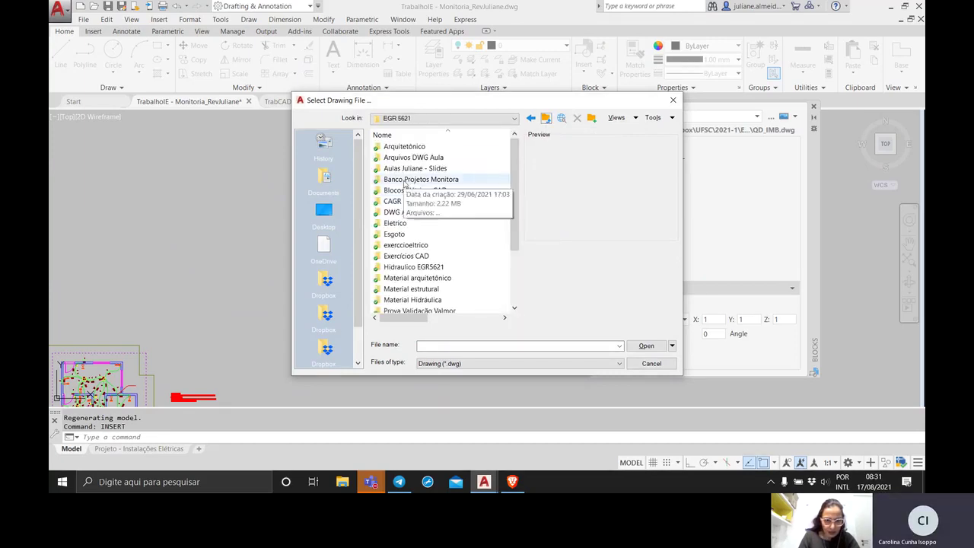
Load the QD_IMB drawing from the Blocos folder inside Eletrico as the block source.
{"action": "double_click", "coordinate": [428, 225]}
{"action": "double_click", "coordinate": [393, 146]}
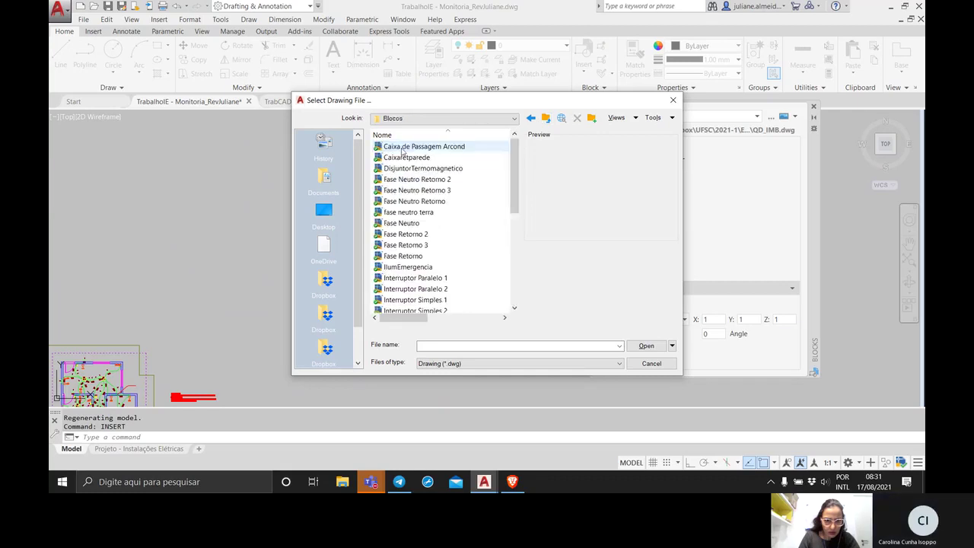
{"action": "scroll", "coordinate": [439, 202], "scroll_direction": "down", "scroll_amount": 5}
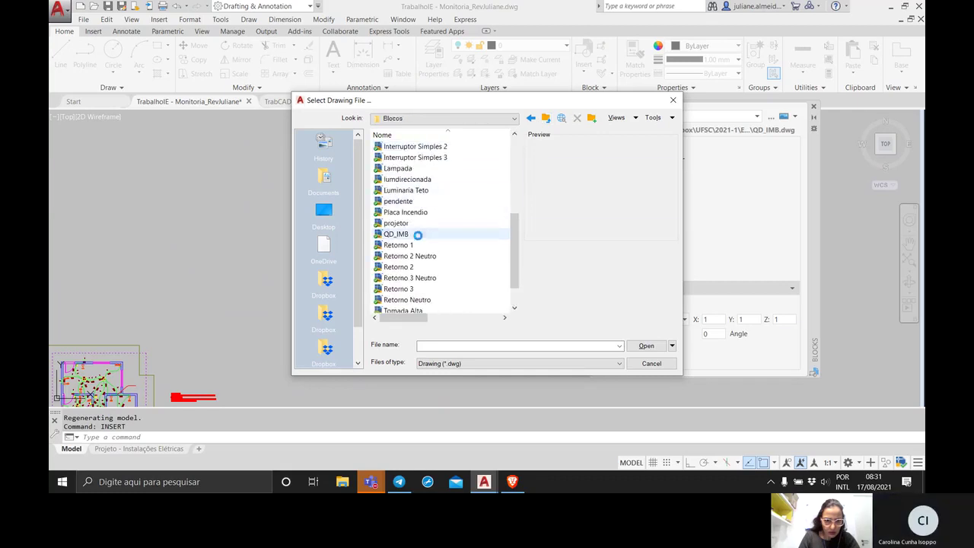
{"action": "left_click", "coordinate": [446, 234]}
{"action": "left_click", "coordinate": [646, 347]}
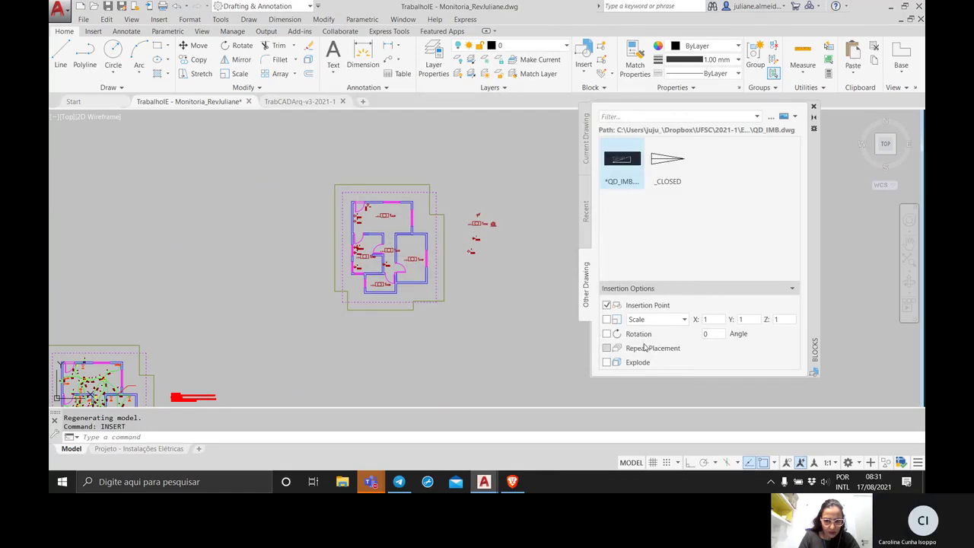
Try to insert and explode QD_IMB near the loose symbols beside the upper floor plan, redefining the block, and close the palette.
{"action": "left_click", "coordinate": [623, 160]}
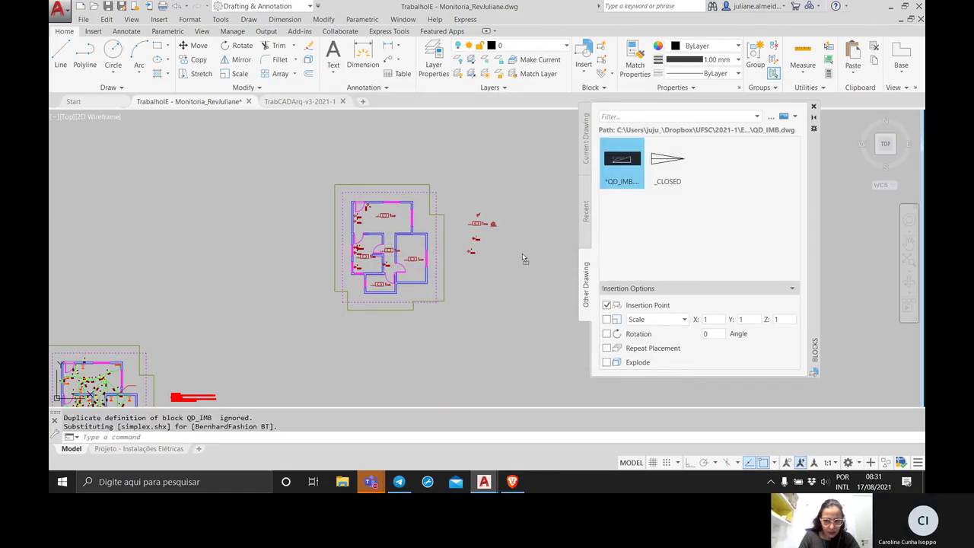
{"action": "key", "text": "Escape"}
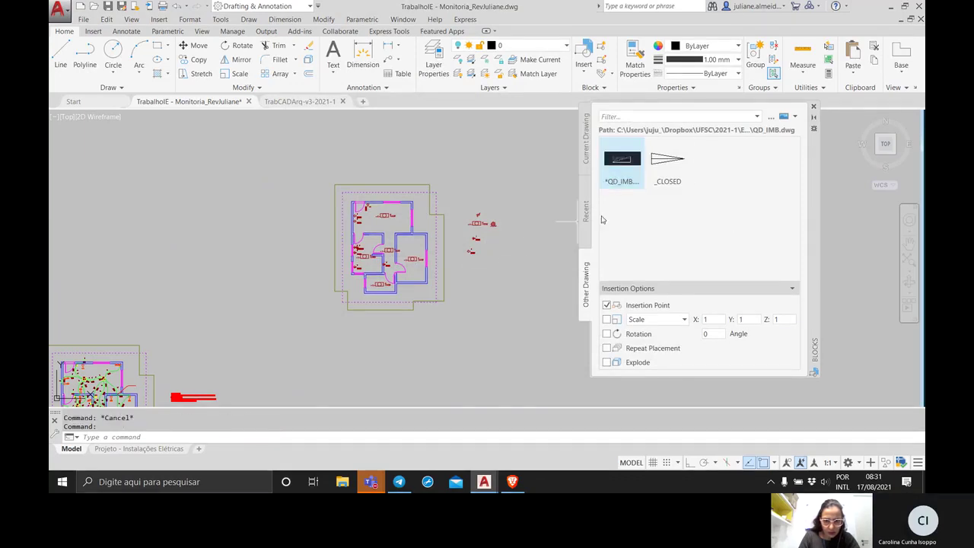
{"action": "left_click", "coordinate": [613, 166]}
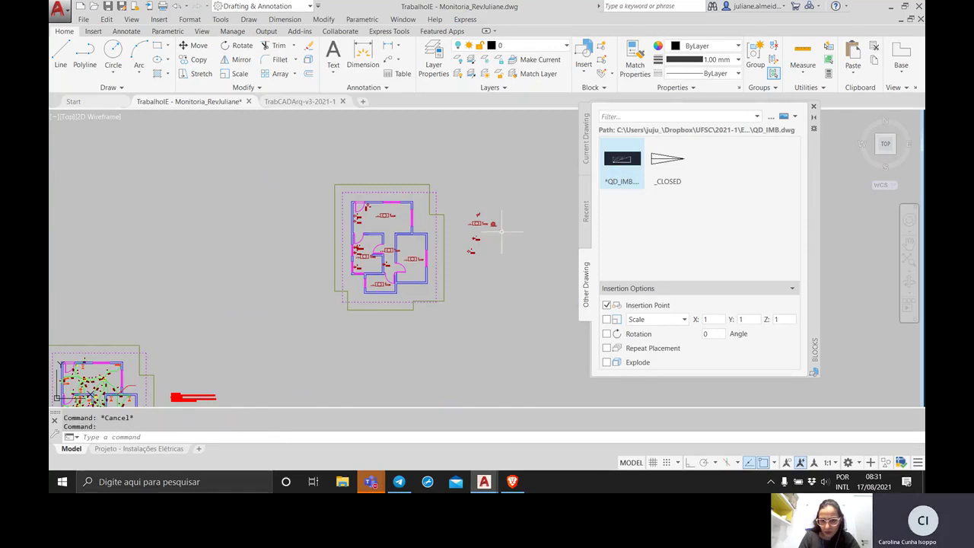
{"action": "scroll", "coordinate": [505, 229], "scroll_direction": "up", "scroll_amount": 4}
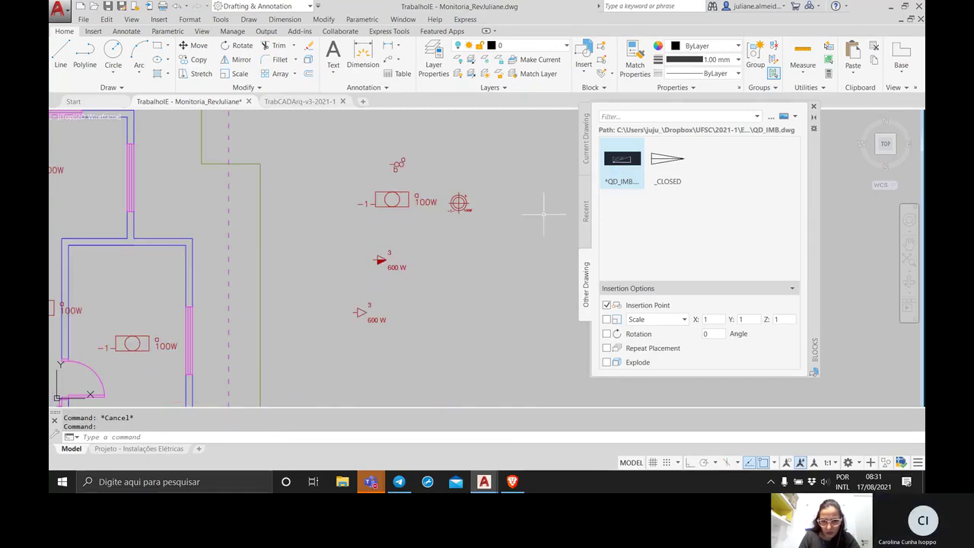
{"action": "right_click", "coordinate": [612, 165]}
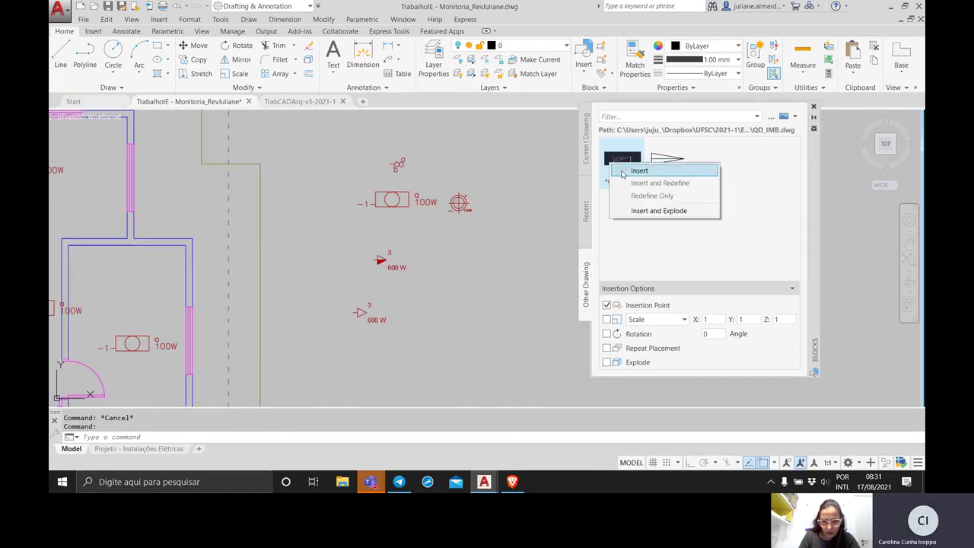
{"action": "left_click", "coordinate": [658, 210]}
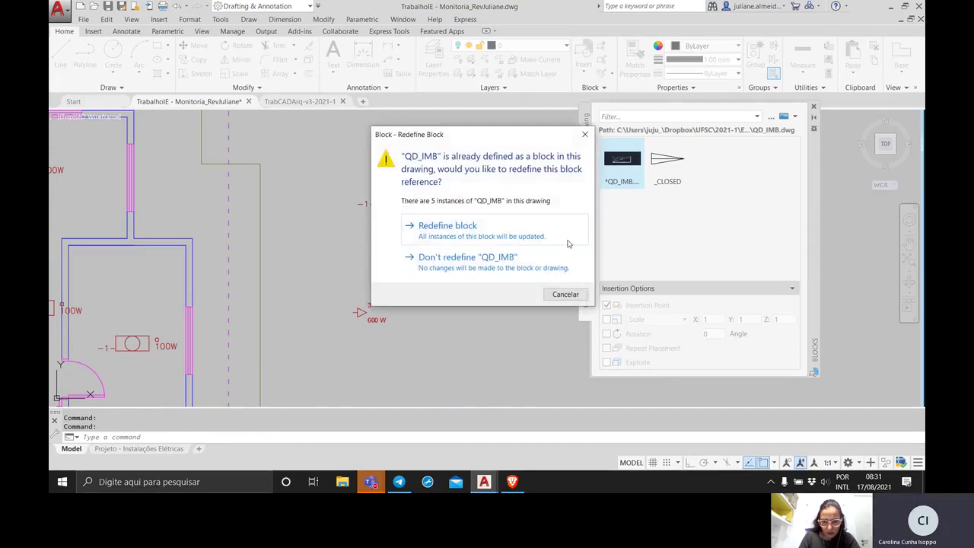
{"action": "left_click", "coordinate": [510, 239]}
{"action": "left_click", "coordinate": [460, 277]}
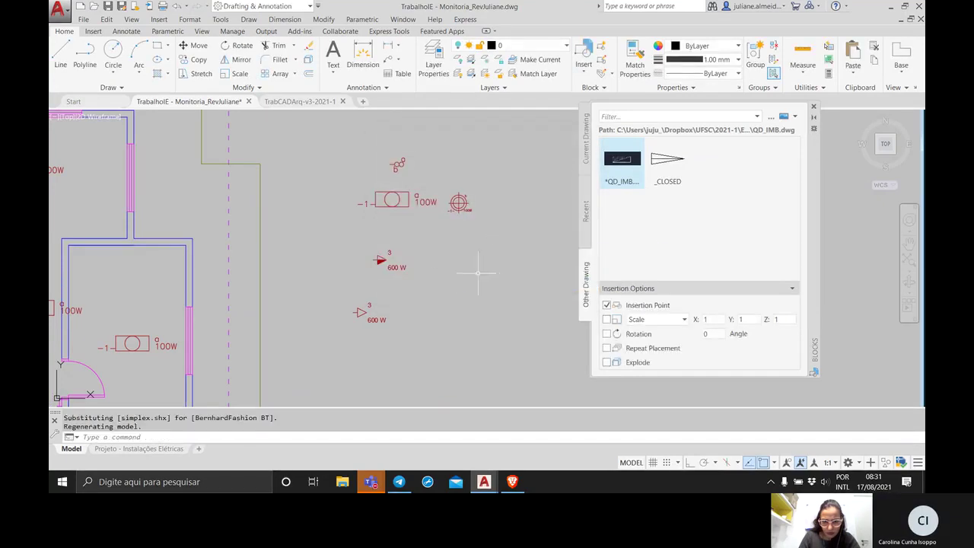
{"action": "left_click", "coordinate": [812, 108]}
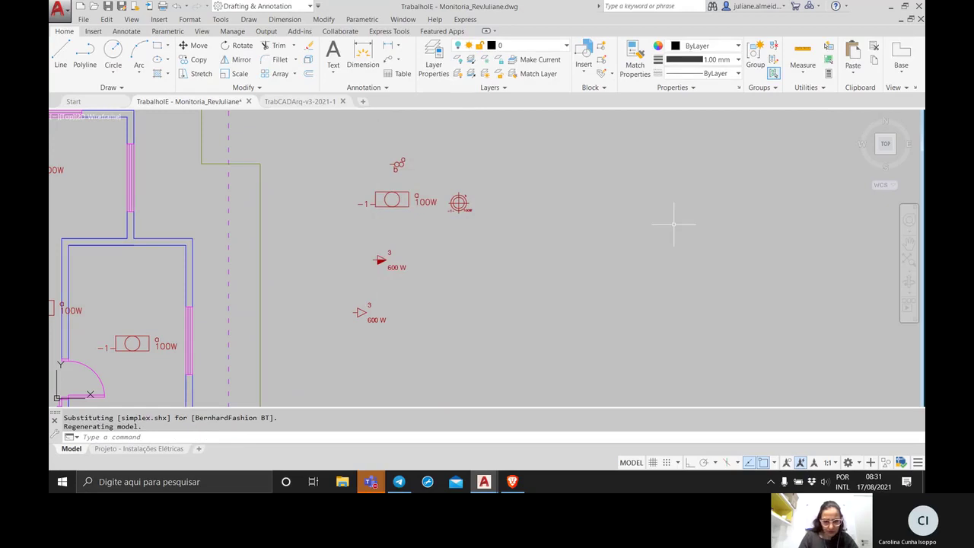
Examine the whole drawing and the hatched distribution board symbol on the wall in the lower floor plan.
{"action": "type", "text": "zoom"}
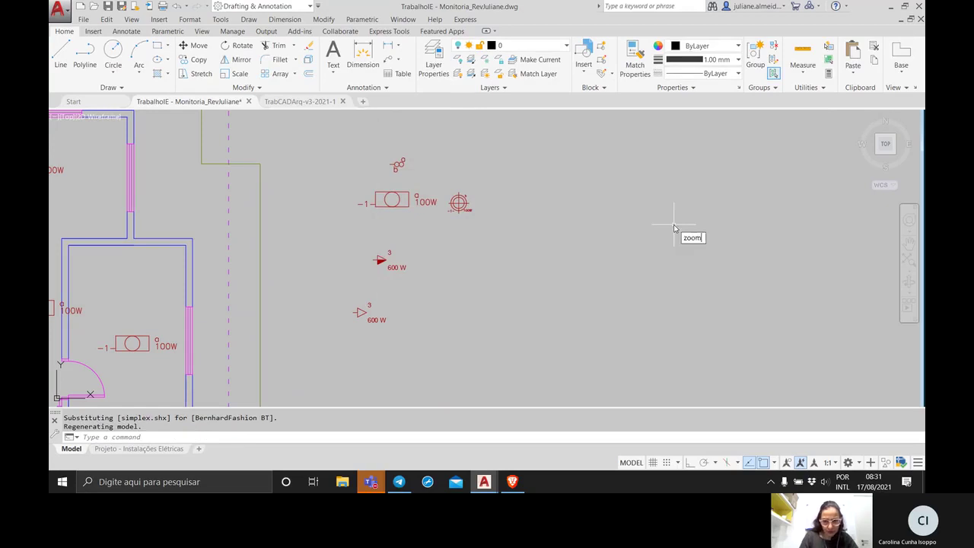
{"action": "key", "text": "Return"}
{"action": "type", "text": "e"}
{"action": "key", "text": "Return"}
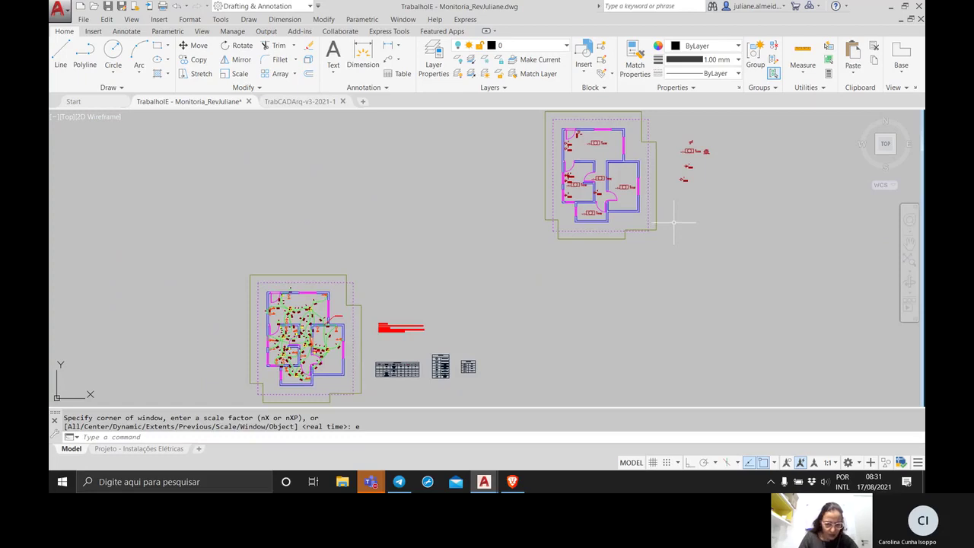
{"action": "middle_click_drag", "start_coordinate": [324, 353], "coordinate": [347, 267]}
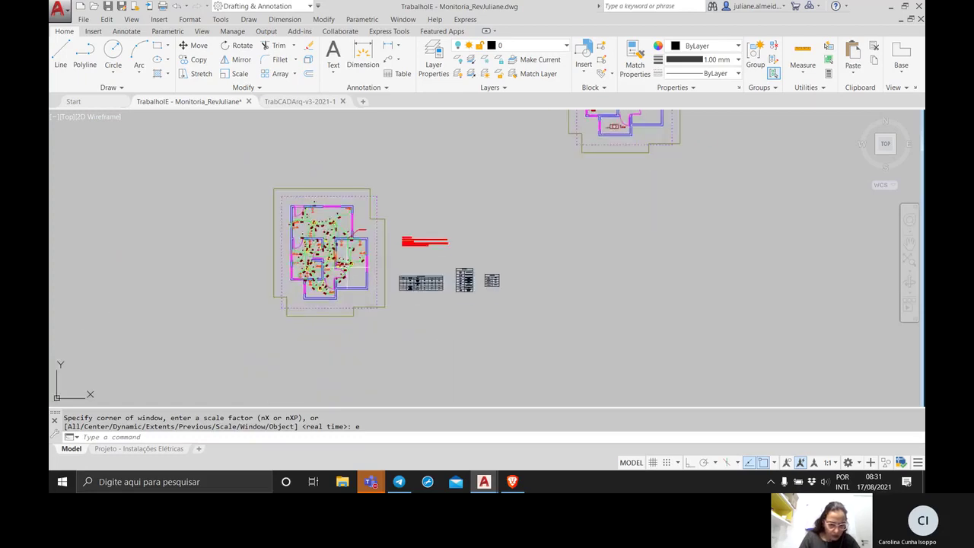
{"action": "scroll", "coordinate": [344, 267], "scroll_direction": "up", "scroll_amount": 8}
{"action": "scroll", "coordinate": [342, 266], "scroll_direction": "down", "scroll_amount": 4}
{"action": "scroll", "coordinate": [308, 250], "scroll_direction": "up", "scroll_amount": 2}
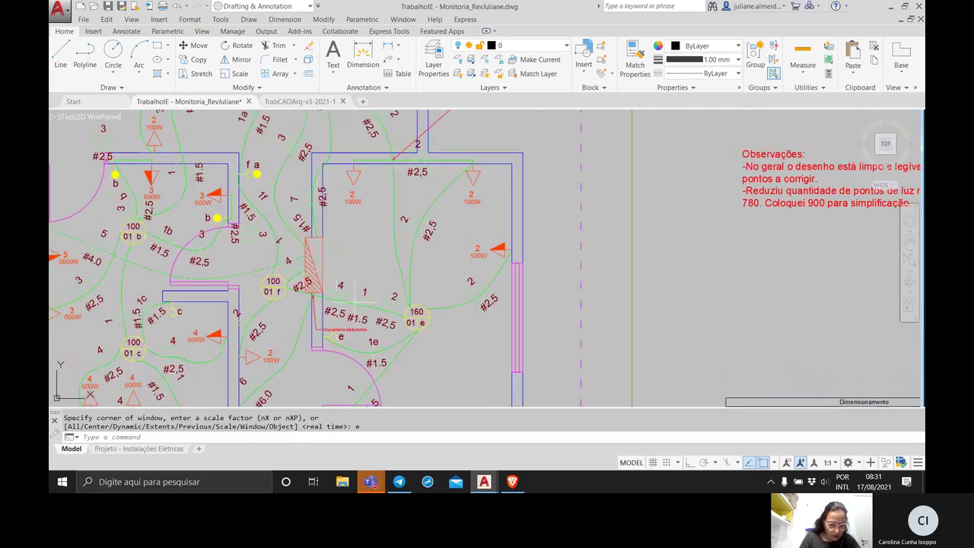
Copy the hatched distribution board symbol from the lower floor plan's wall to the loose symbols beside the upper floor plan.
{"action": "left_click", "coordinate": [313, 251]}
{"action": "left_click", "coordinate": [305, 251]}
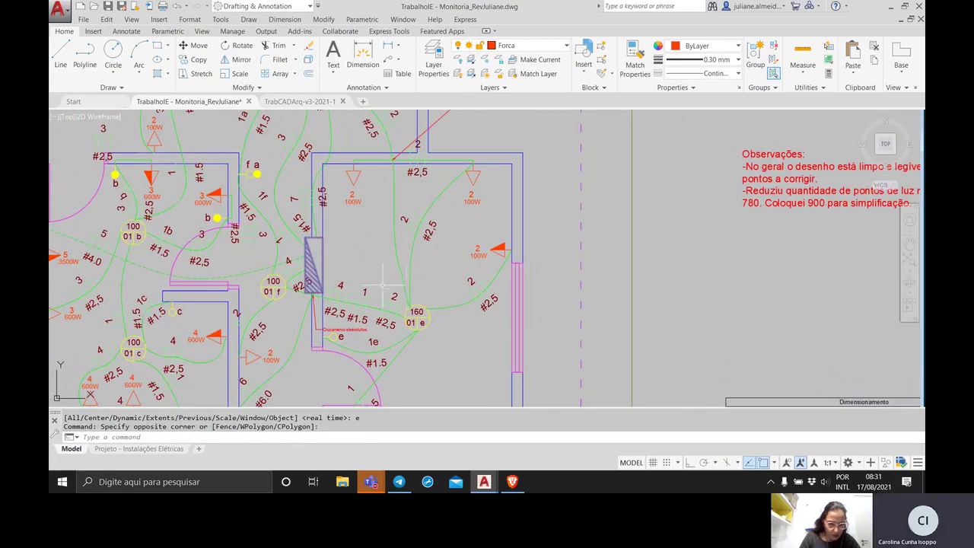
{"action": "type", "text": "co"}
{"action": "key", "text": "Return"}
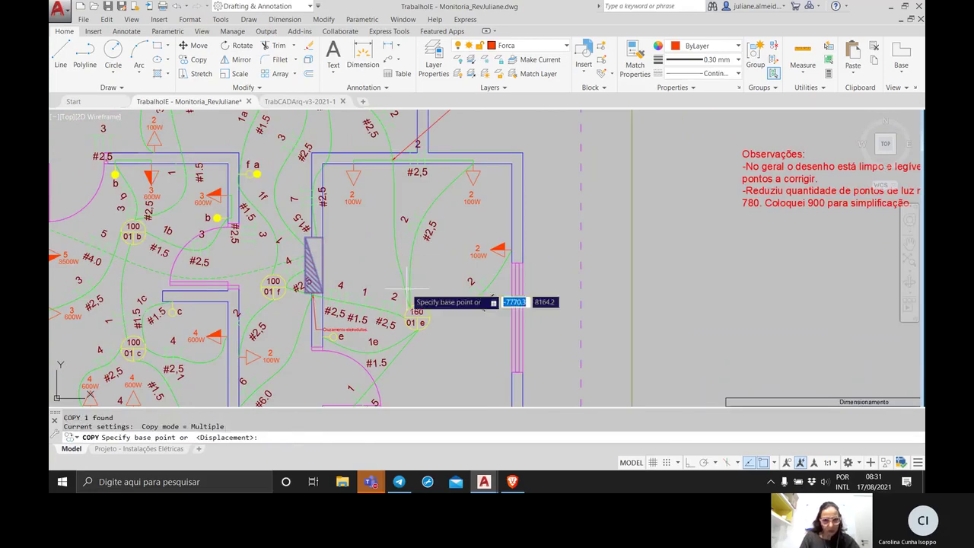
{"action": "left_click", "coordinate": [313, 265]}
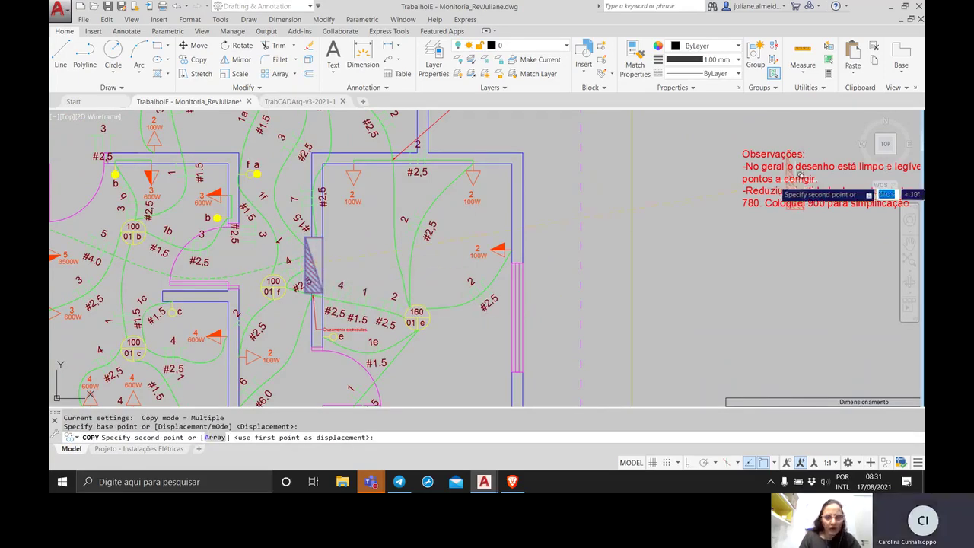
{"action": "scroll", "coordinate": [785, 197], "scroll_direction": "down", "scroll_amount": 10}
{"action": "middle_click_drag", "start_coordinate": [783, 180], "coordinate": [155, 326]}
{"action": "scroll", "coordinate": [300, 263], "scroll_direction": "up", "scroll_amount": 10}
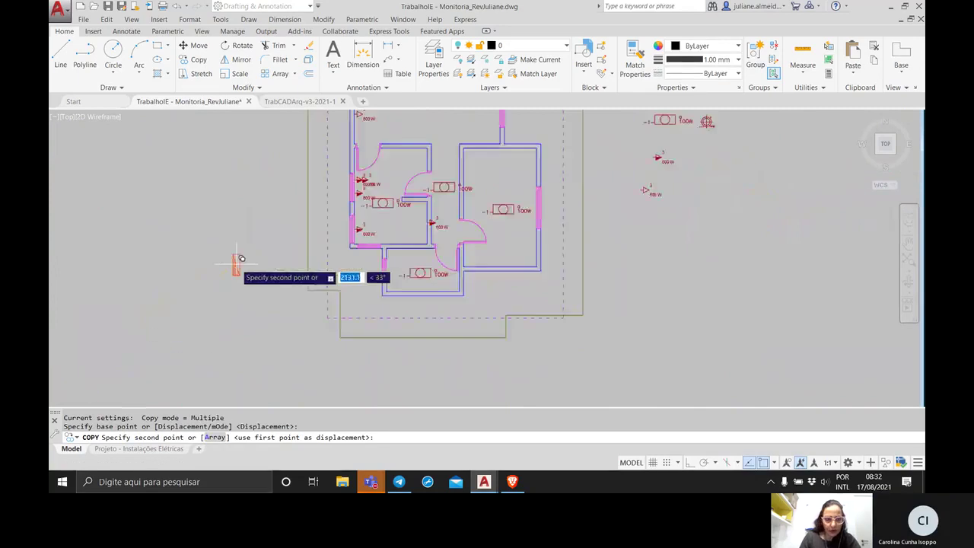
{"action": "scroll", "coordinate": [514, 258], "scroll_direction": "down", "scroll_amount": 3}
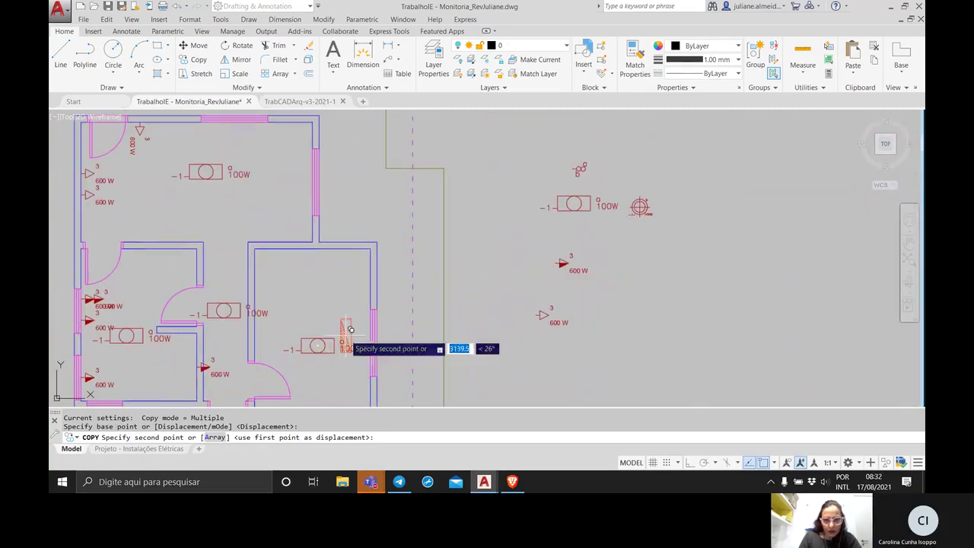
{"action": "left_click", "coordinate": [661, 297]}
{"action": "key", "text": "Return"}
Assign the copied distribution board symbol beside the upper floor plan to the Eletrico layer.
{"action": "left_click", "coordinate": [700, 354]}
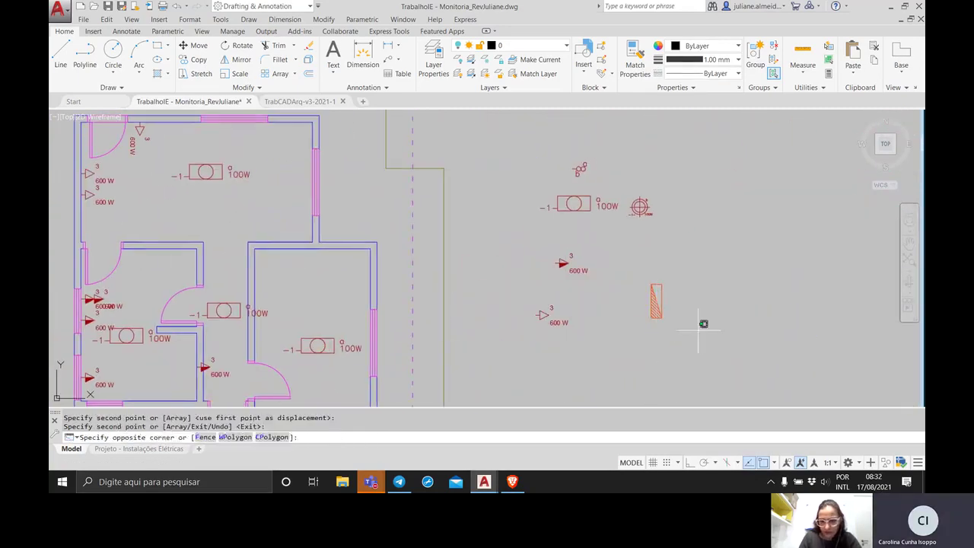
{"action": "left_click", "coordinate": [602, 261]}
{"action": "left_click", "coordinate": [549, 50]}
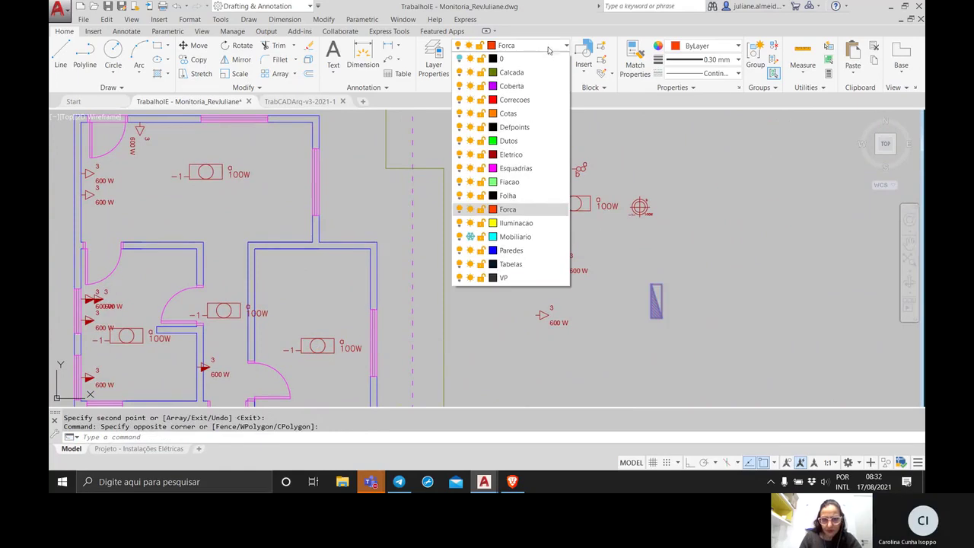
{"action": "left_click", "coordinate": [523, 155]}
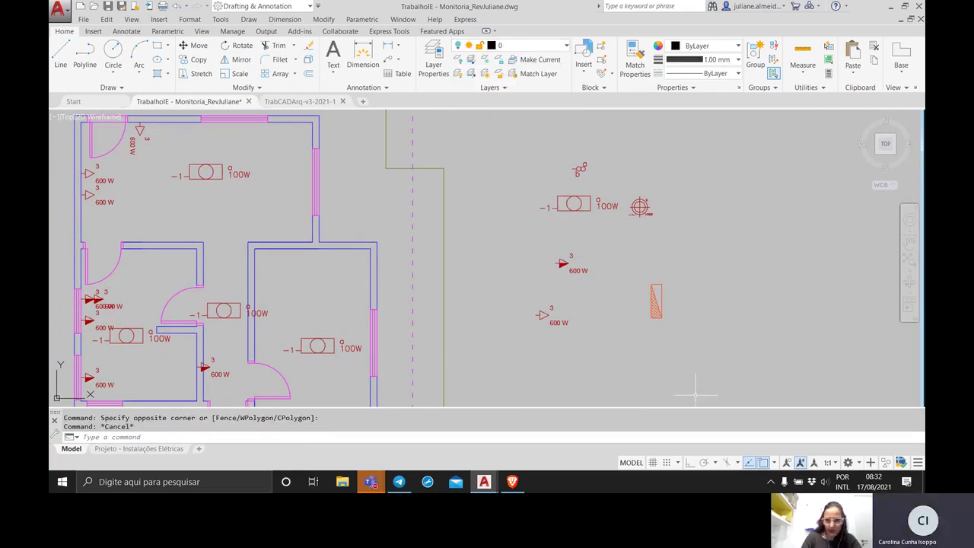
{"action": "key", "text": "Escape"}
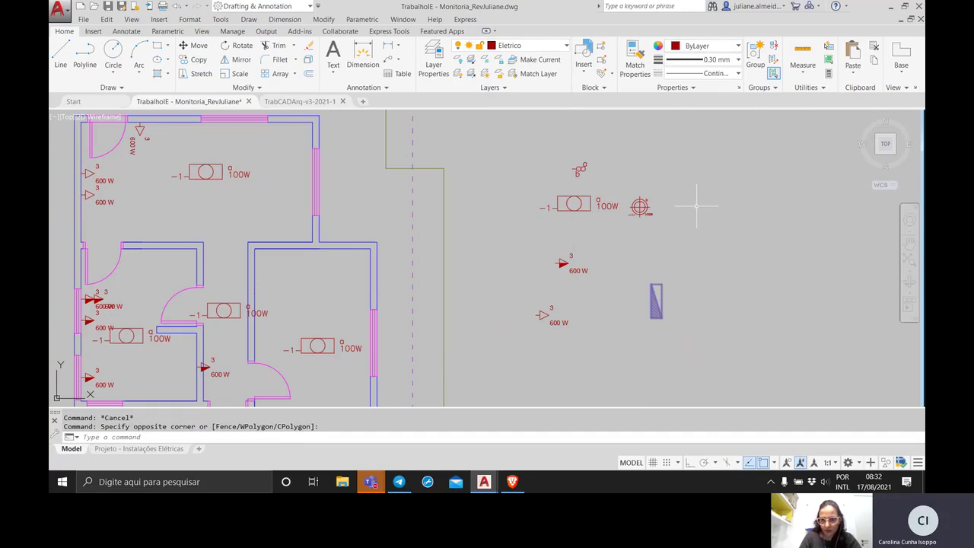
Try to move the board symbol onto the west wall of the east room in the upper floor plan, and undo the move.
{"action": "type", "text": "ve"}
{"action": "key", "text": "Return"}
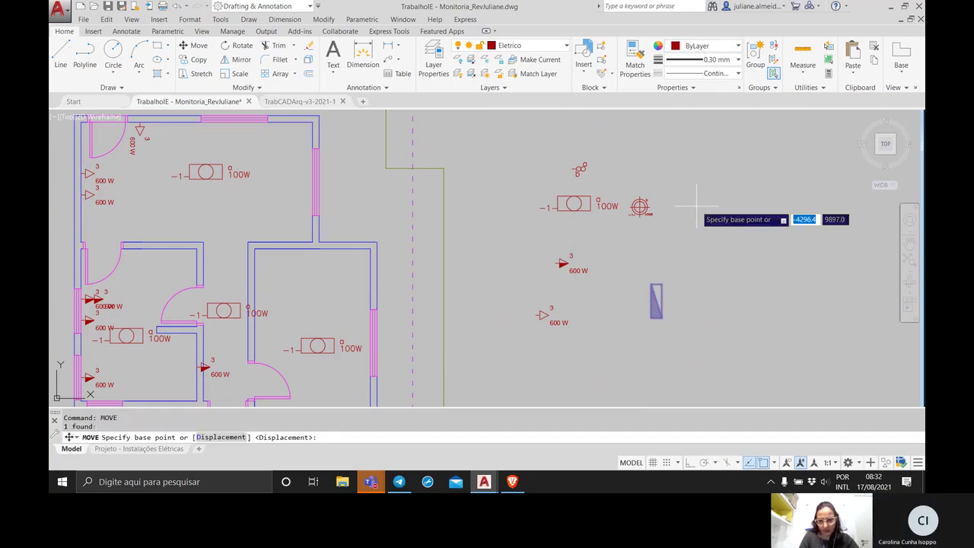
{"action": "left_click", "coordinate": [659, 308]}
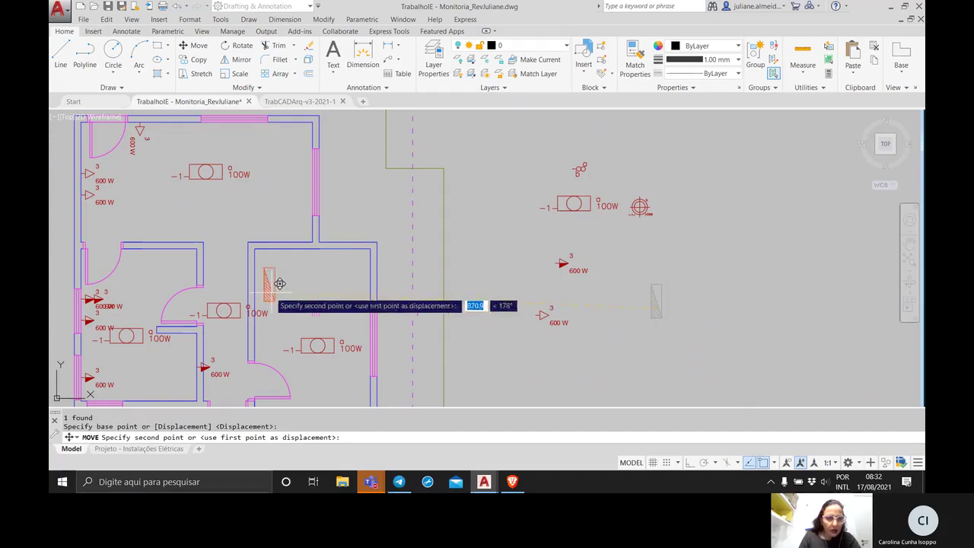
{"action": "scroll", "coordinate": [256, 259], "scroll_direction": "up", "scroll_amount": 3}
{"action": "scroll", "coordinate": [301, 223], "scroll_direction": "up", "scroll_amount": 2}
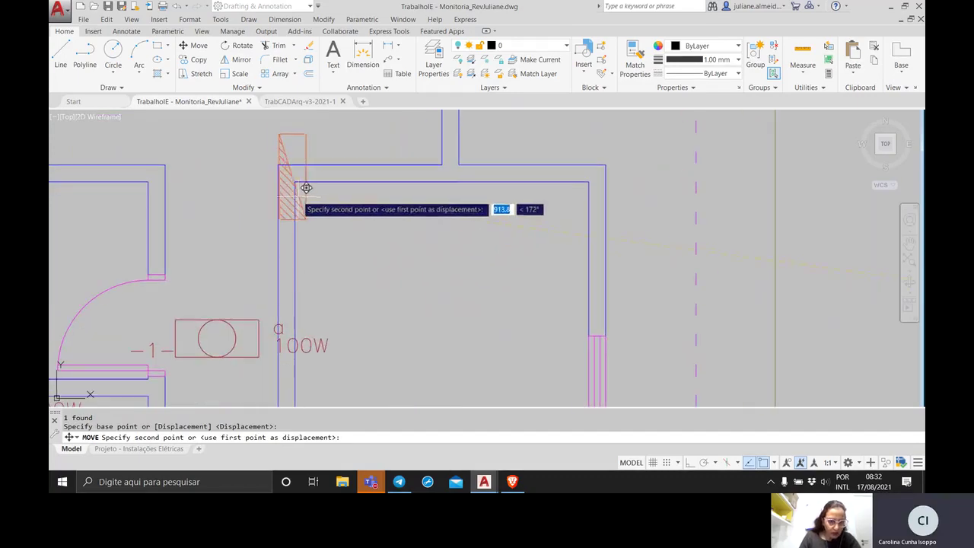
{"action": "left_click", "coordinate": [302, 230]}
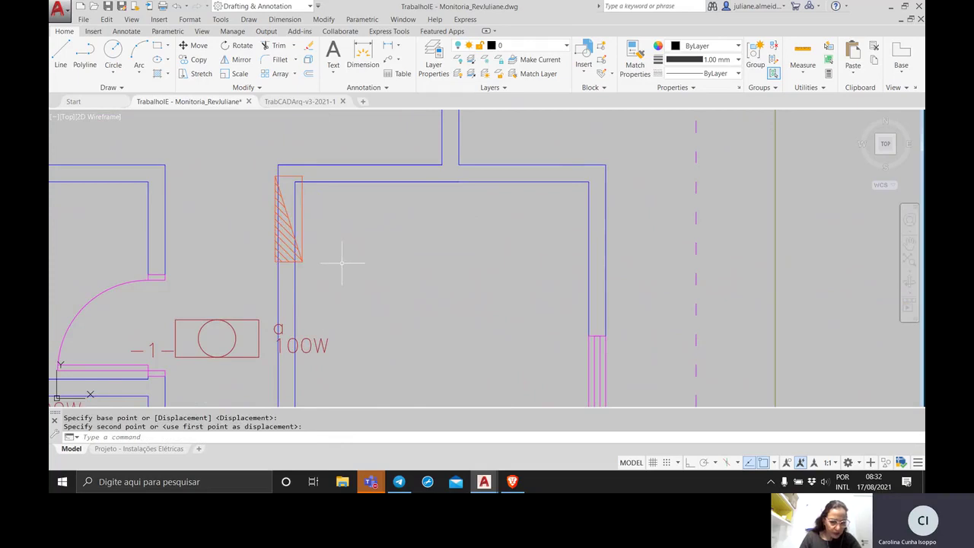
{"action": "key", "text": "ctrl+z"}
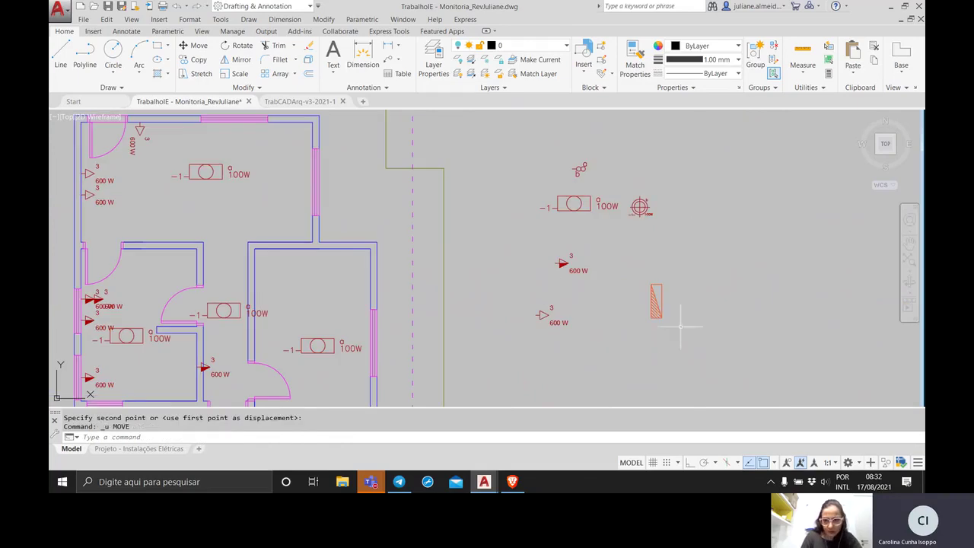
Move the board symbol onto the east room's west wall near its north corner, aligning its edge with the wall's inner face.
{"action": "left_click", "coordinate": [685, 327]}
{"action": "left_click", "coordinate": [642, 266]}
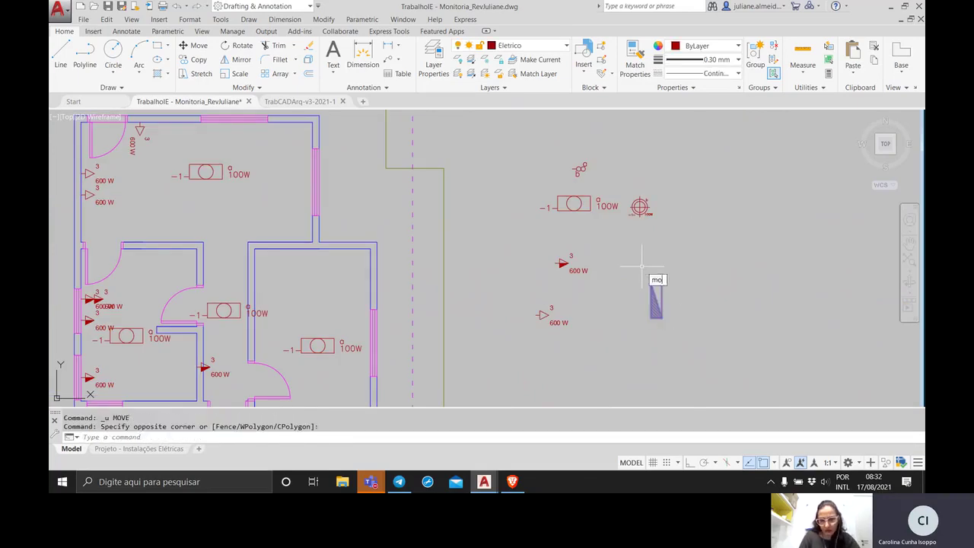
{"action": "type", "text": "m"}
{"action": "key", "text": "Return"}
{"action": "left_click", "coordinate": [658, 300]}
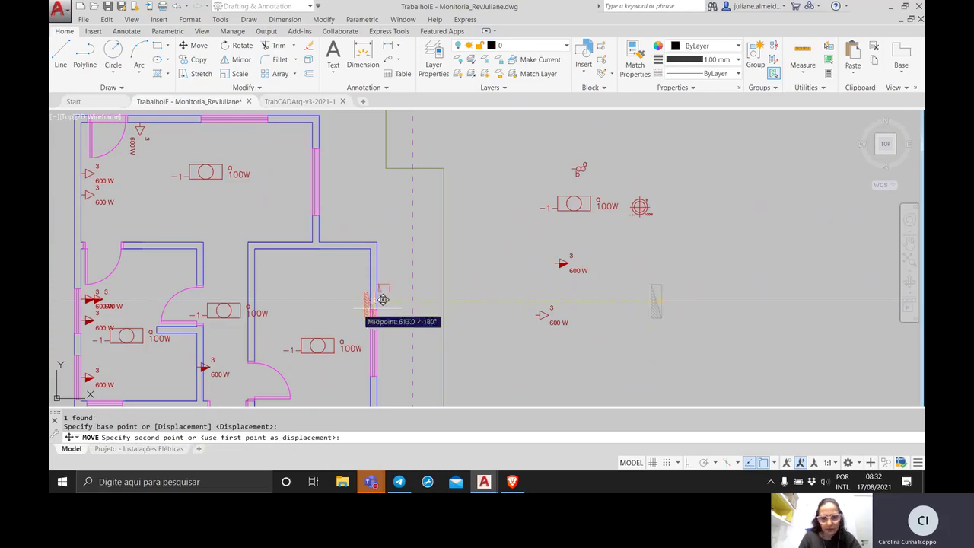
{"action": "scroll", "coordinate": [266, 309], "scroll_direction": "up", "scroll_amount": 4}
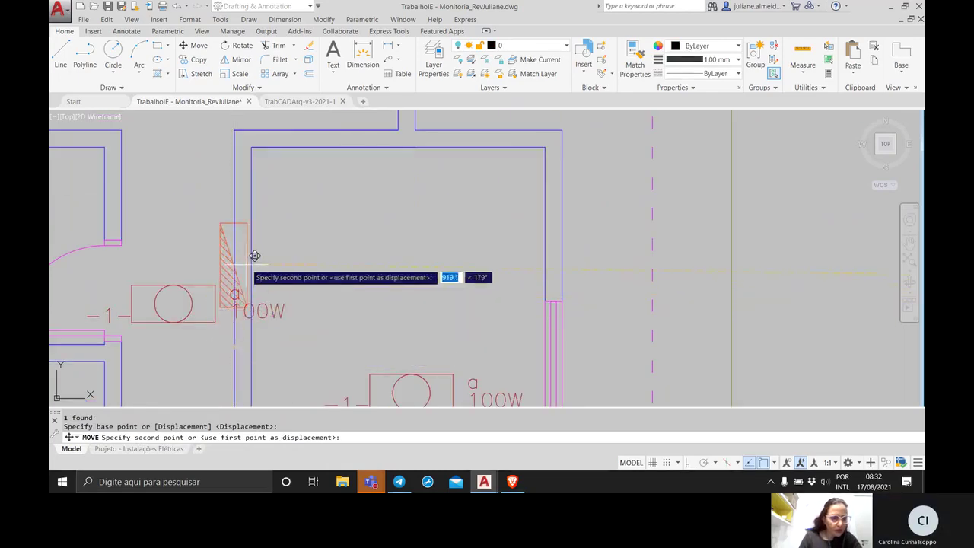
{"action": "left_click", "coordinate": [258, 195]}
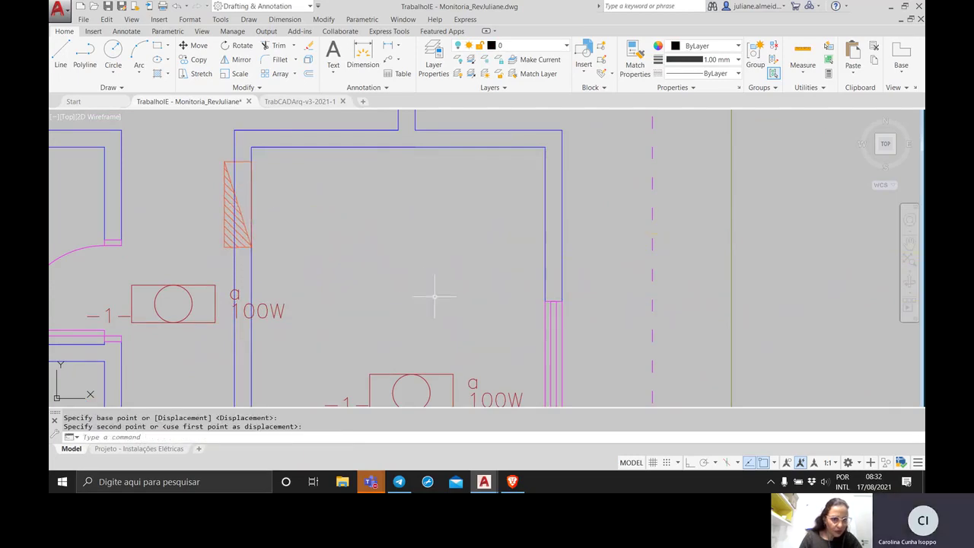
Relabel the lower outlet on the large north room's west wall with circuit 2 and a power of 100 W.
{"action": "scroll", "coordinate": [289, 246], "scroll_direction": "down", "scroll_amount": 4}
{"action": "middle_click_drag", "start_coordinate": [398, 254], "coordinate": [521, 266]}
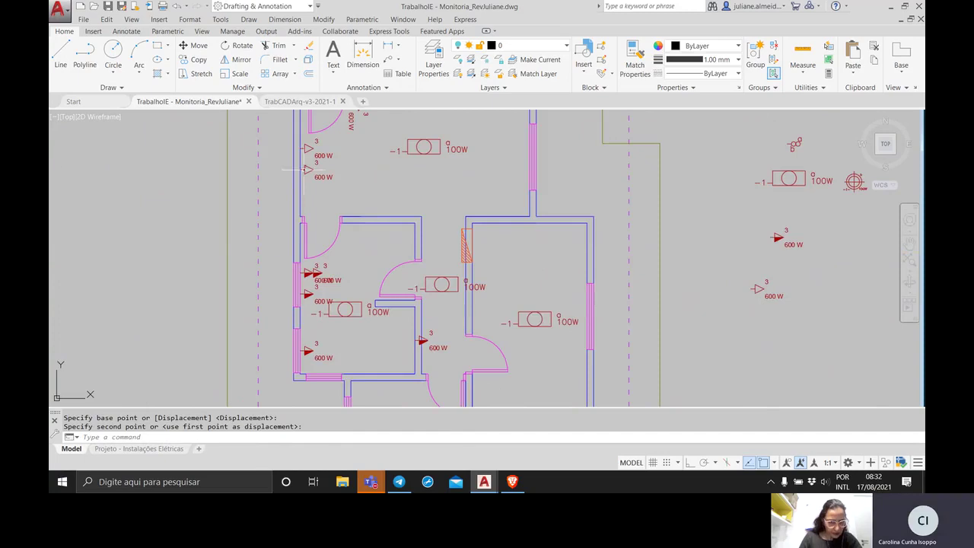
{"action": "middle_click_drag", "start_coordinate": [314, 162], "coordinate": [298, 271]}
{"action": "key", "text": "Escape"}
{"action": "double_click", "coordinate": [299, 271]}
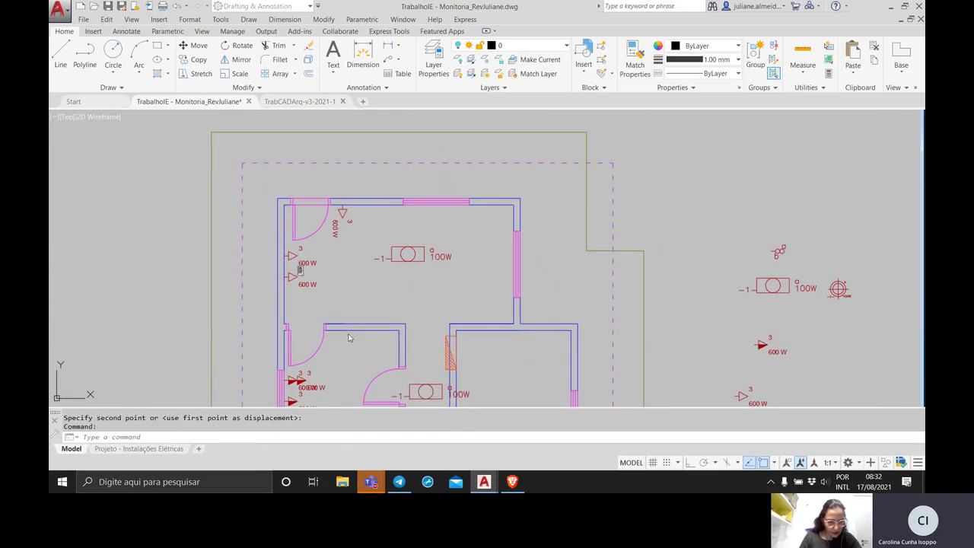
{"action": "type", "text": "2"}
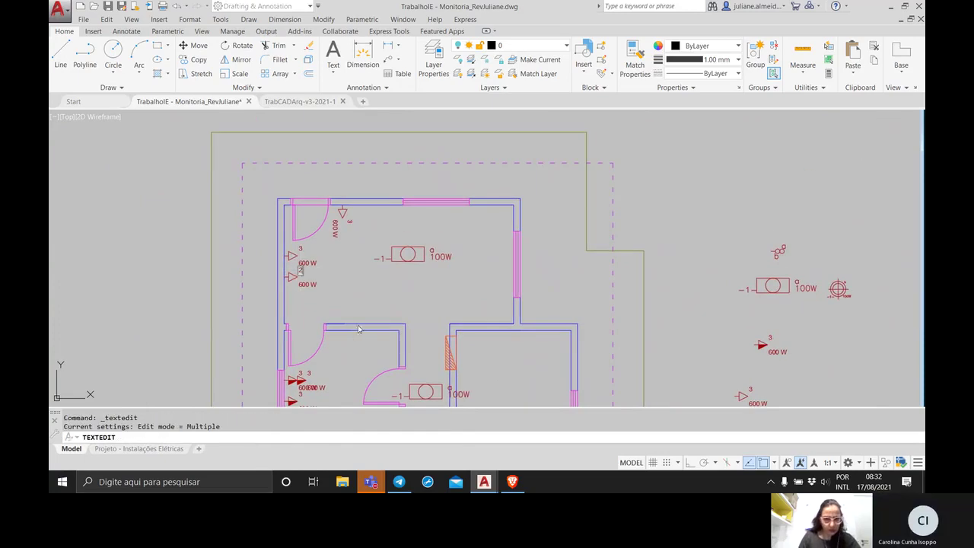
{"action": "left_click", "coordinate": [359, 326]}
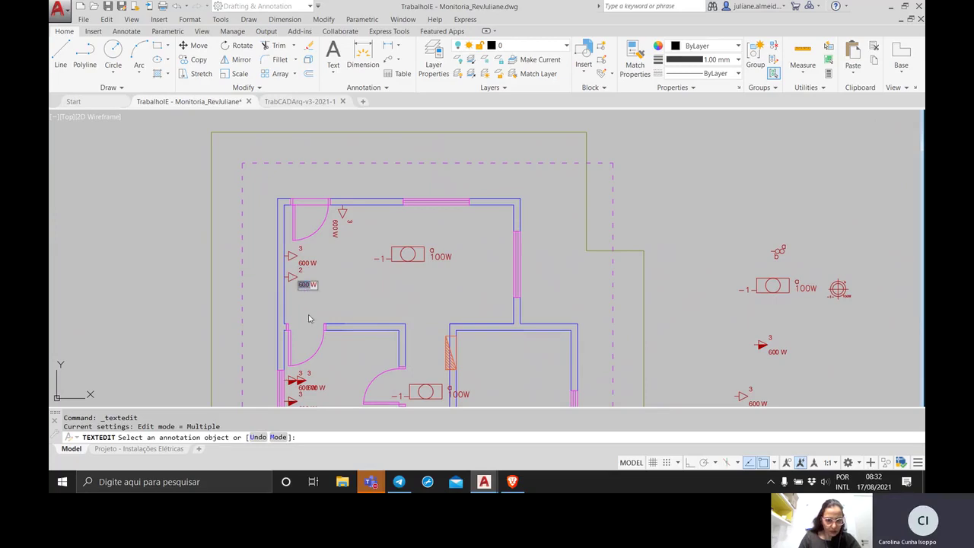
{"action": "type", "text": "1"}
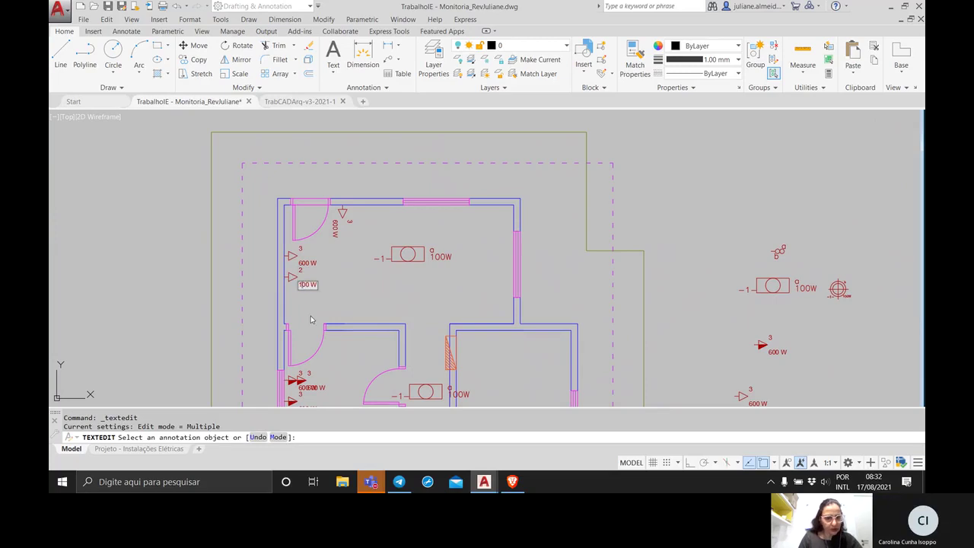
{"action": "left_click", "coordinate": [329, 268]}
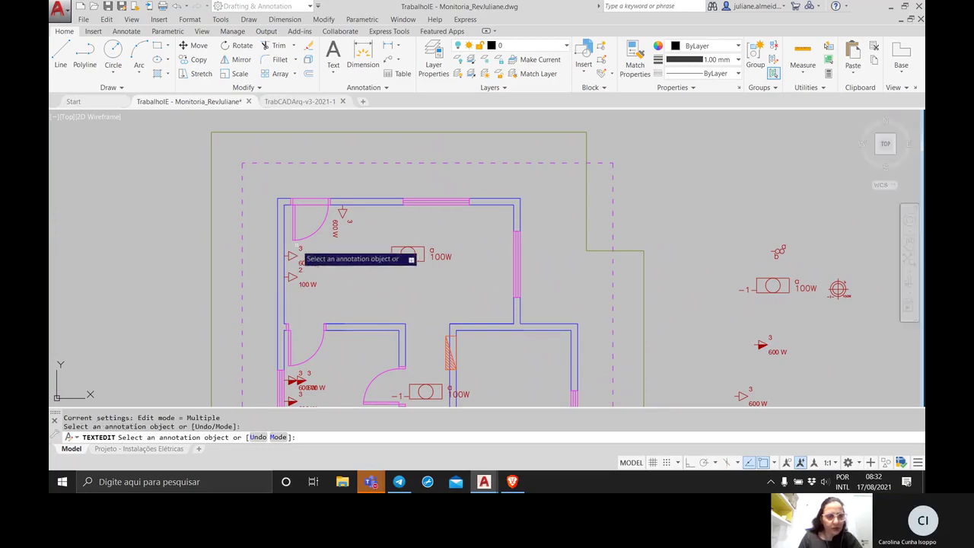
Relabel the upper outlet on the large north room's west wall as circuit 2 with 100 W.
{"action": "left_click", "coordinate": [299, 249]}
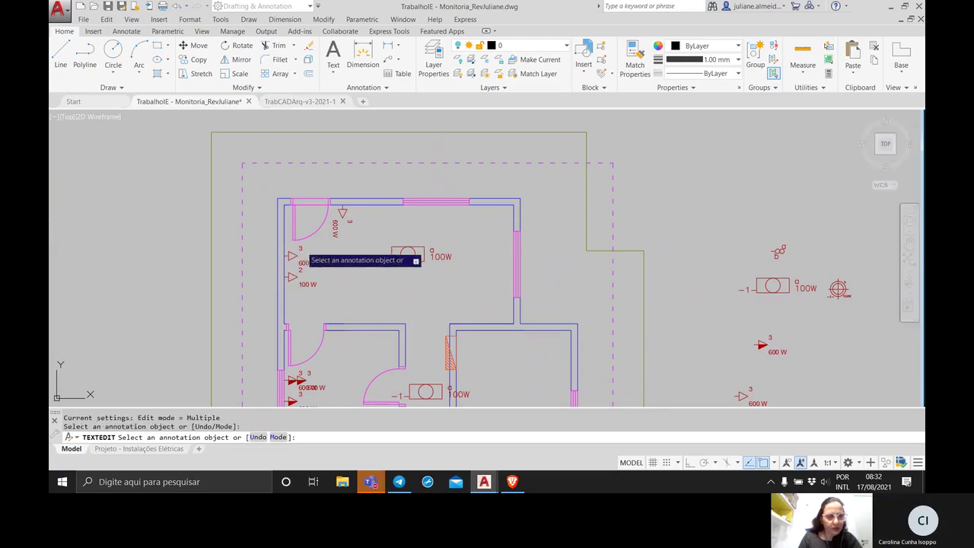
{"action": "left_click", "coordinate": [327, 279]}
{"action": "left_click", "coordinate": [306, 264]}
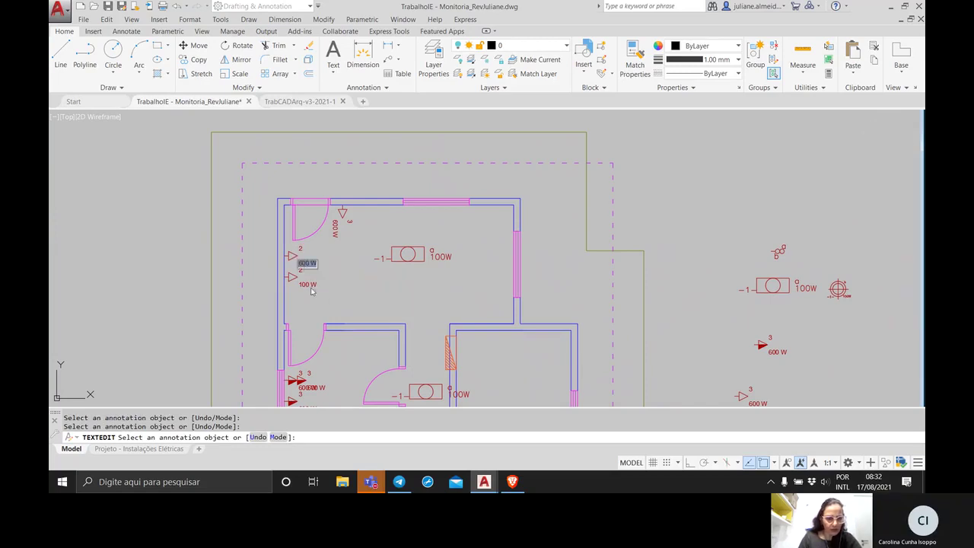
{"action": "key", "text": "Return"}
{"action": "left_click", "coordinate": [304, 264]}
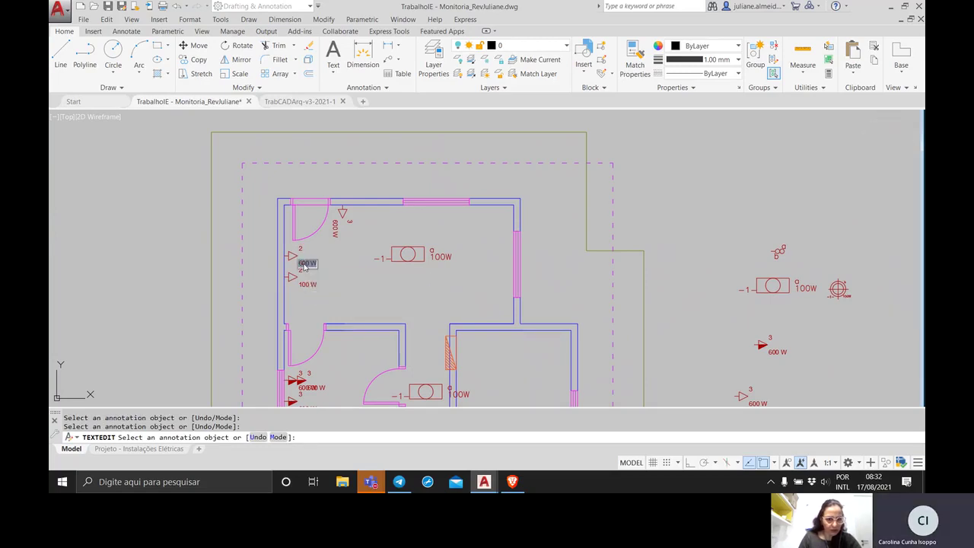
{"action": "left_click", "coordinate": [306, 265]}
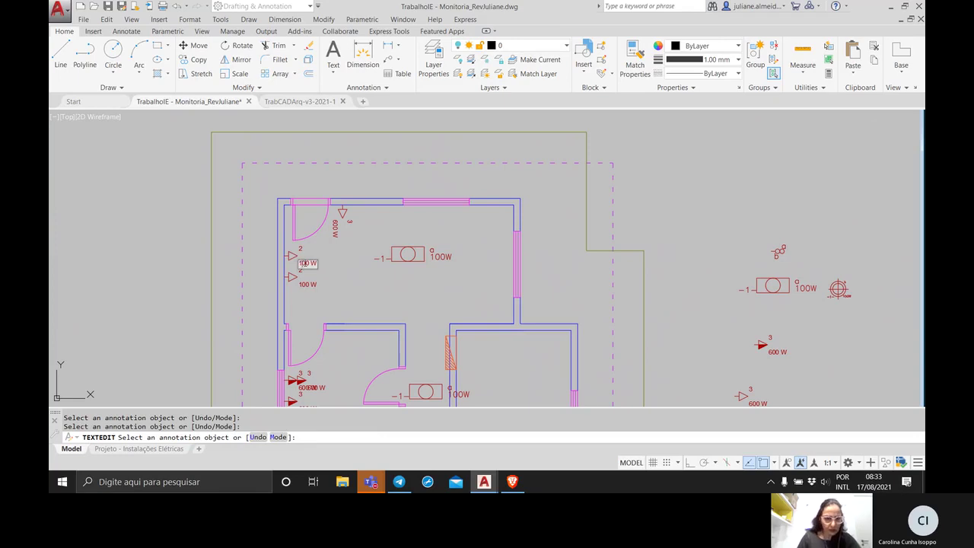
{"action": "key", "text": "Return"}
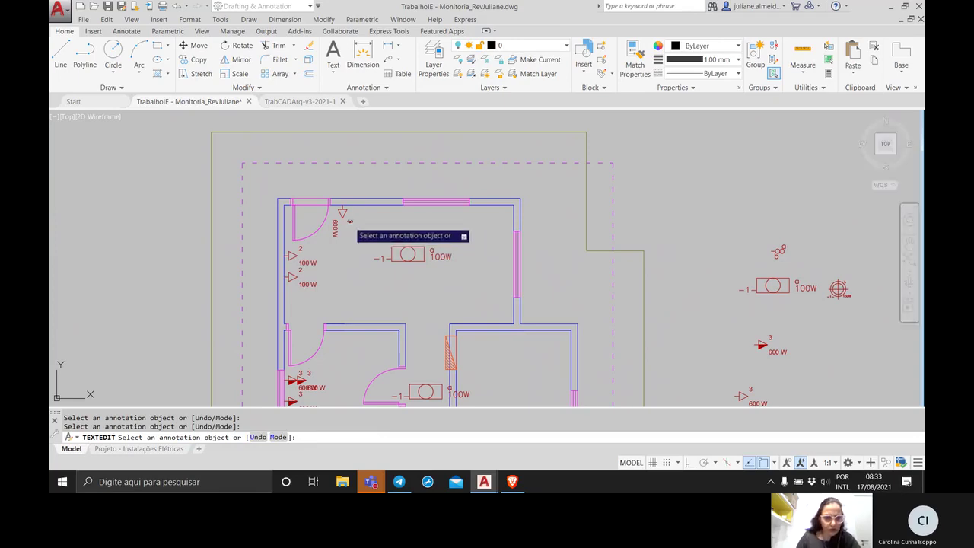
Set the rotated outlet beside the north wall's door to circuit 2 and 100 W, and finish text editing.
{"action": "left_click", "coordinate": [347, 217]}
{"action": "type", "text": "2"}
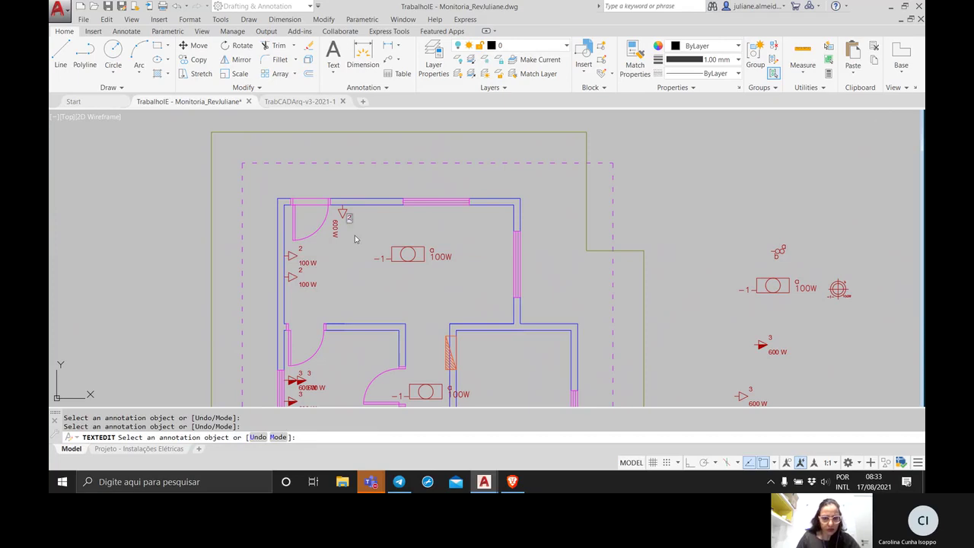
{"action": "key", "text": "Return"}
{"action": "left_click", "coordinate": [335, 231]}
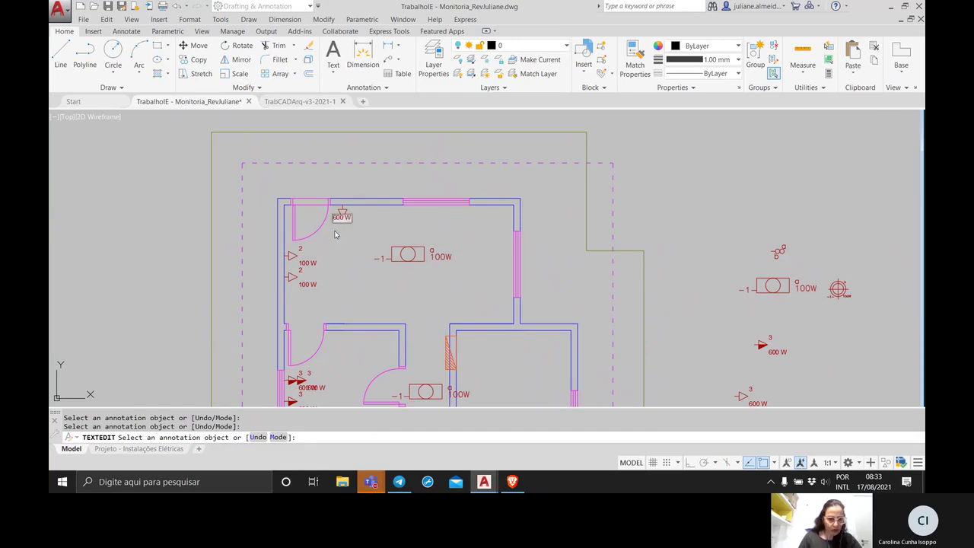
{"action": "key", "text": "Return"}
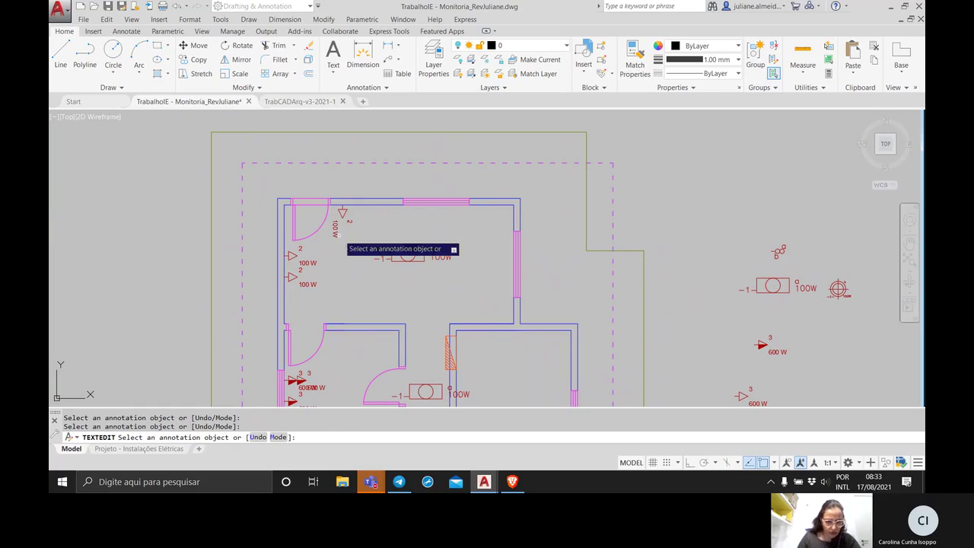
{"action": "key", "text": "Escape"}
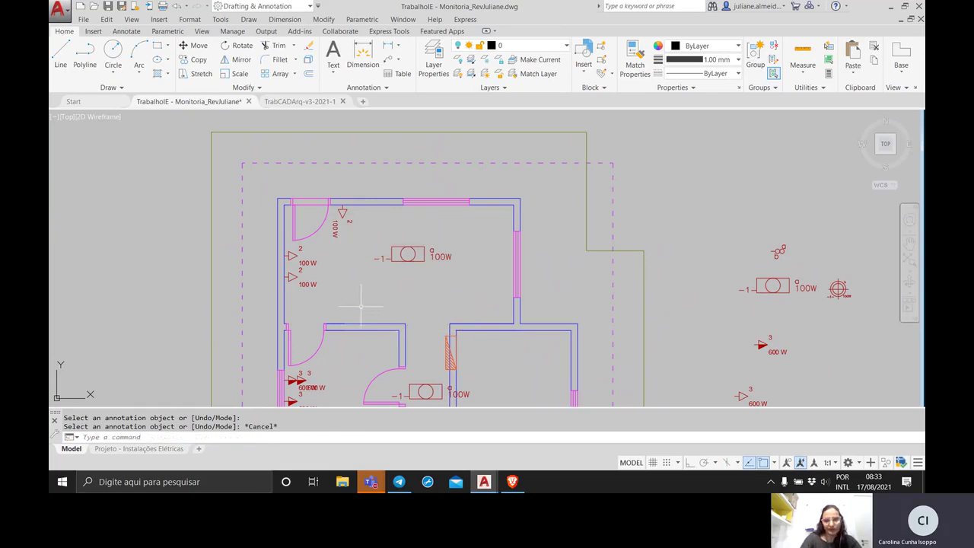
Delete the filled 600 W outlet symbol and its labels from the wall in the central hallway.
{"action": "scroll", "coordinate": [365, 305], "scroll_direction": "down", "scroll_amount": 2}
{"action": "middle_click_drag", "start_coordinate": [415, 316], "coordinate": [343, 256]}
{"action": "left_click", "coordinate": [332, 335]}
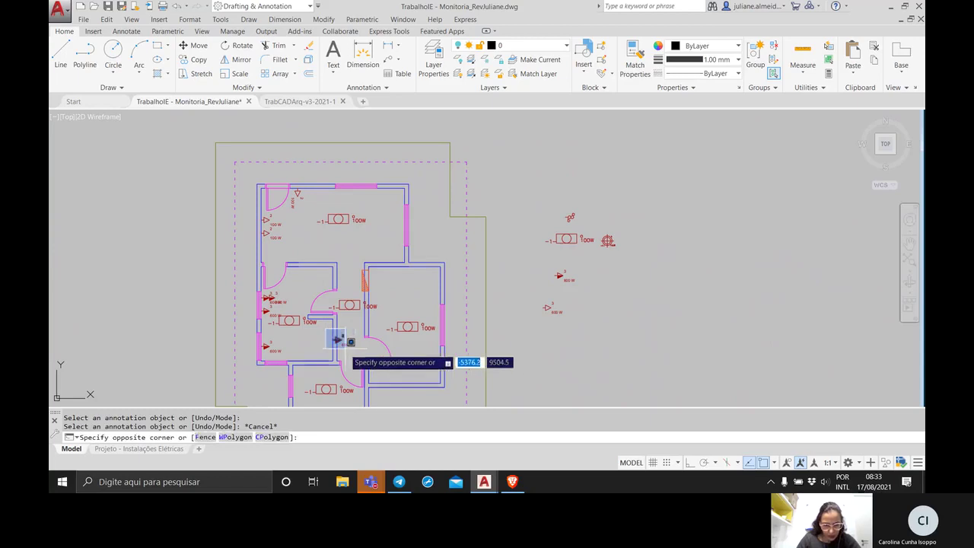
{"action": "left_click", "coordinate": [344, 347]}
{"action": "key", "text": "Delete"}
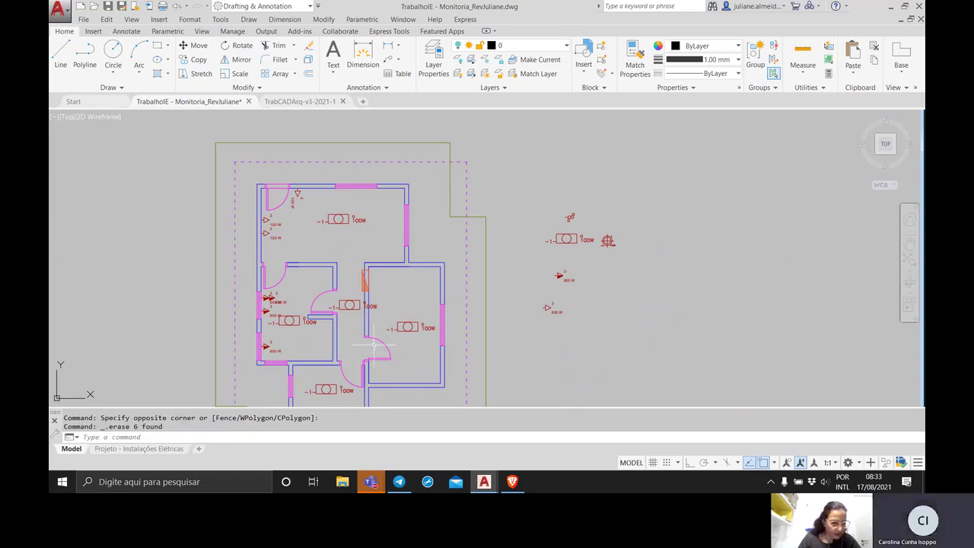
Copy the half-filled 600 W outlet symbol with its labels from the symbols beside the plan onto the small south room's north wall.
{"action": "middle_click_drag", "start_coordinate": [340, 329], "coordinate": [301, 262]}
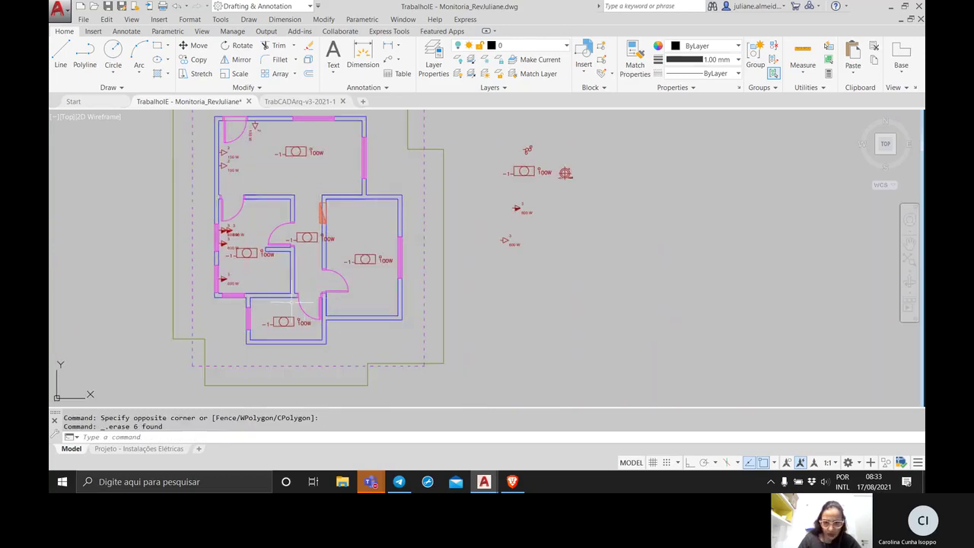
{"action": "scroll", "coordinate": [533, 213], "scroll_direction": "up", "scroll_amount": 2}
{"action": "middle_click_drag", "start_coordinate": [513, 213], "coordinate": [490, 272]}
{"action": "left_click", "coordinate": [522, 263]}
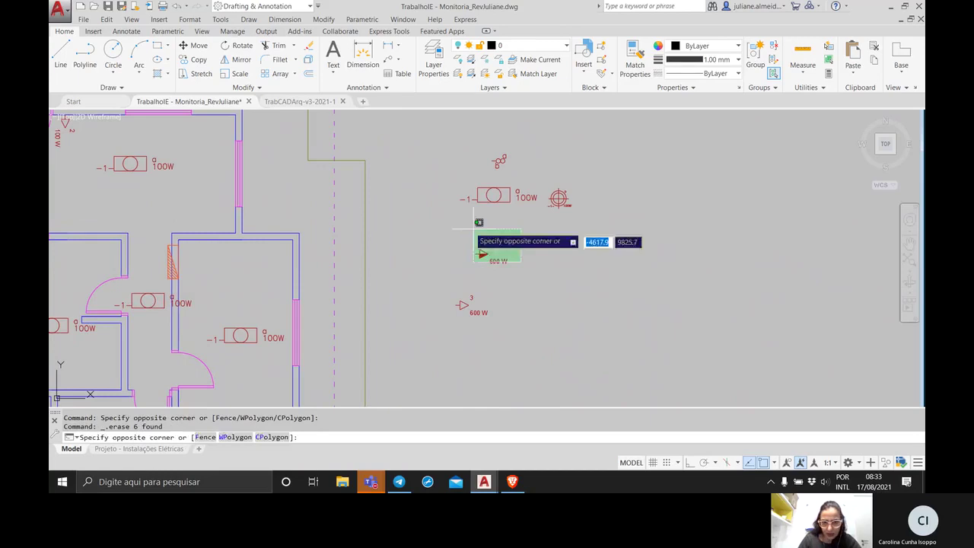
{"action": "left_click", "coordinate": [443, 220]}
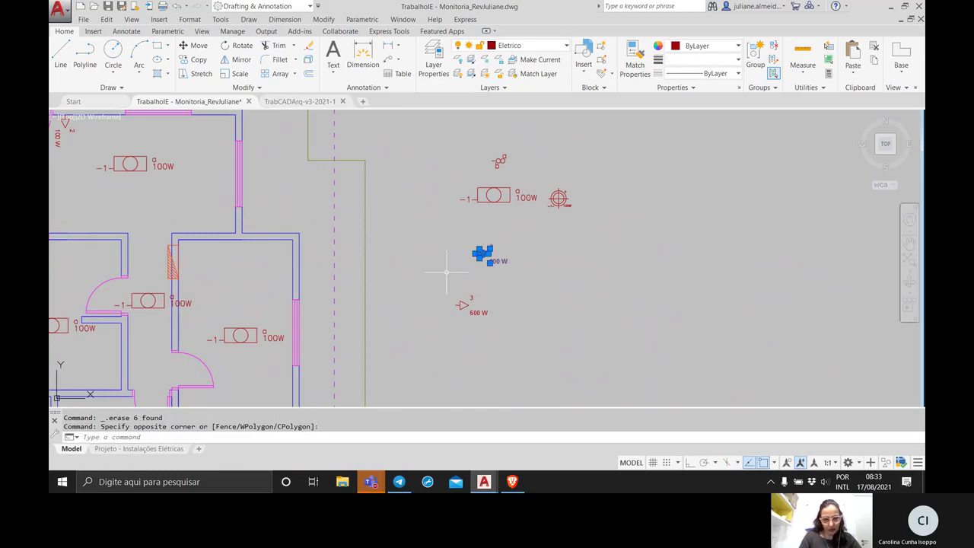
{"action": "type", "text": "co"}
{"action": "key", "text": "Return"}
{"action": "left_click", "coordinate": [476, 250]}
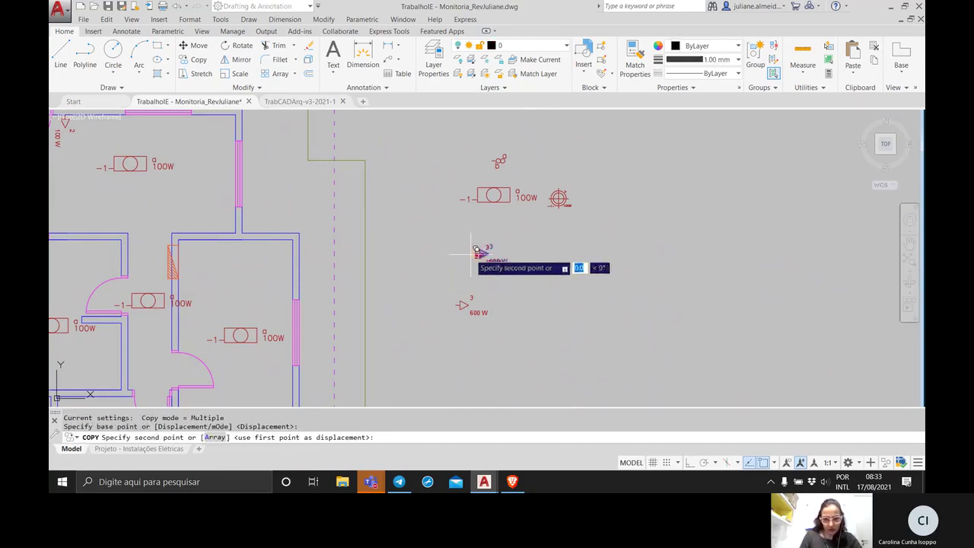
{"action": "scroll", "coordinate": [331, 308], "scroll_direction": "down", "scroll_amount": 4}
{"action": "scroll", "coordinate": [350, 316], "scroll_direction": "up", "scroll_amount": 5}
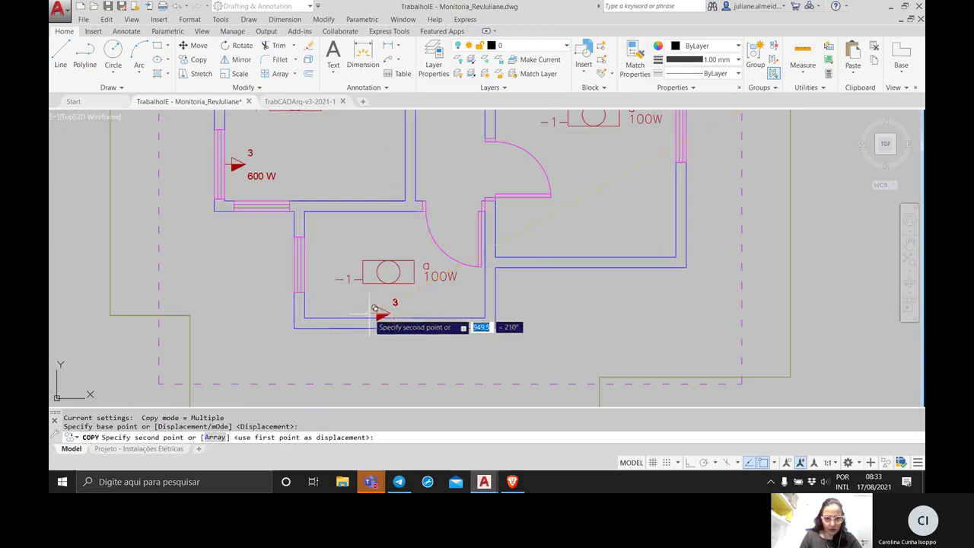
{"action": "left_click", "coordinate": [328, 206]}
{"action": "key", "text": "Return"}
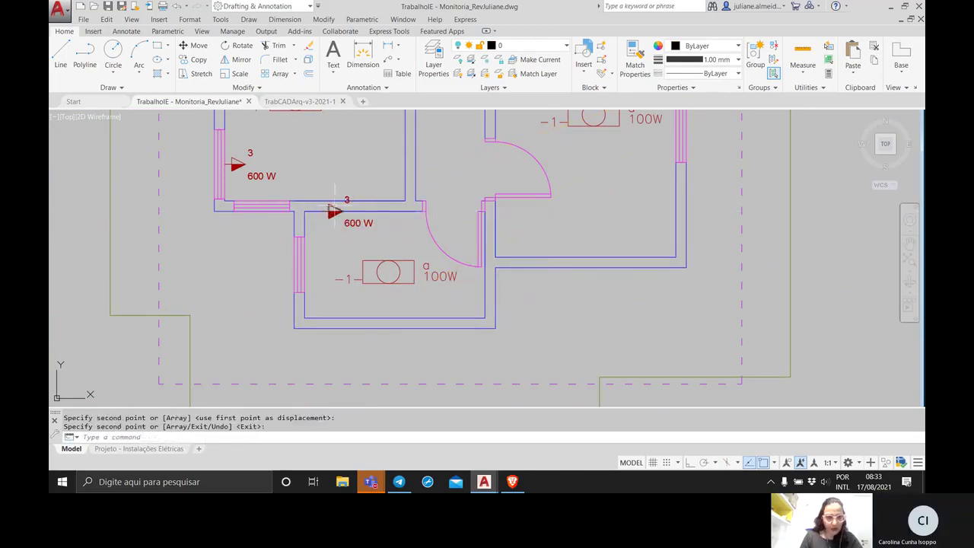
Rotate the copied outlet and its labels by -90 degrees about its point on the small south room's north wall.
{"action": "left_click", "coordinate": [320, 188]}
{"action": "left_click", "coordinate": [389, 246]}
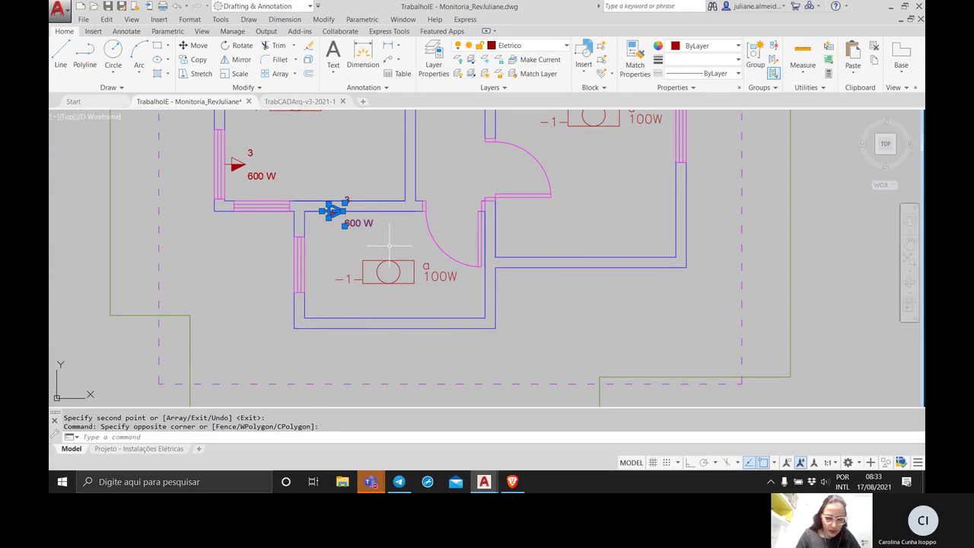
{"action": "type", "text": "ROTATE"}
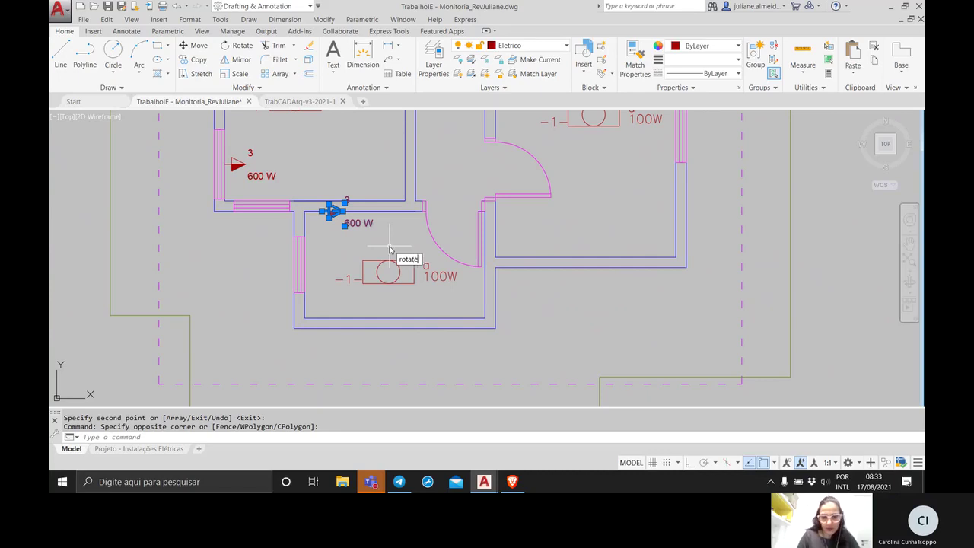
{"action": "key", "text": "Return"}
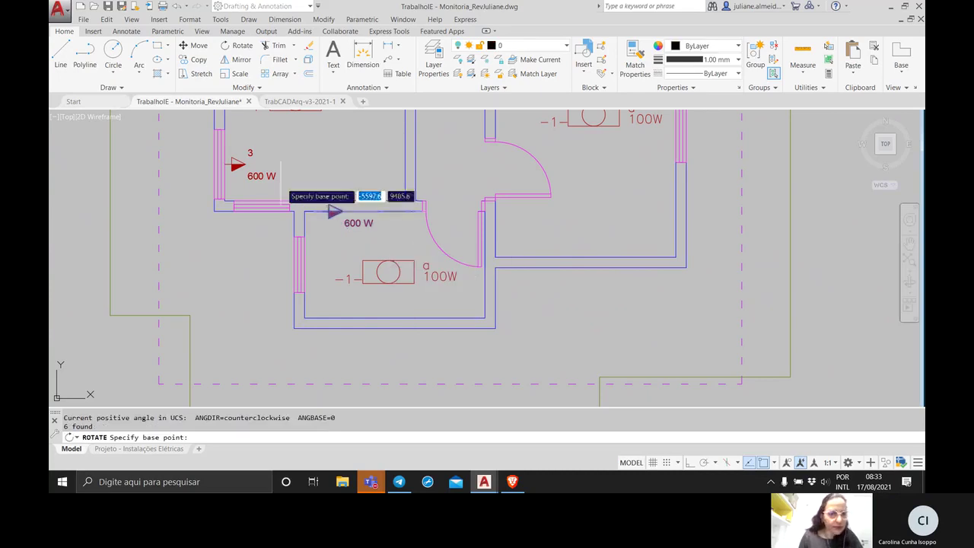
{"action": "left_click", "coordinate": [332, 205]}
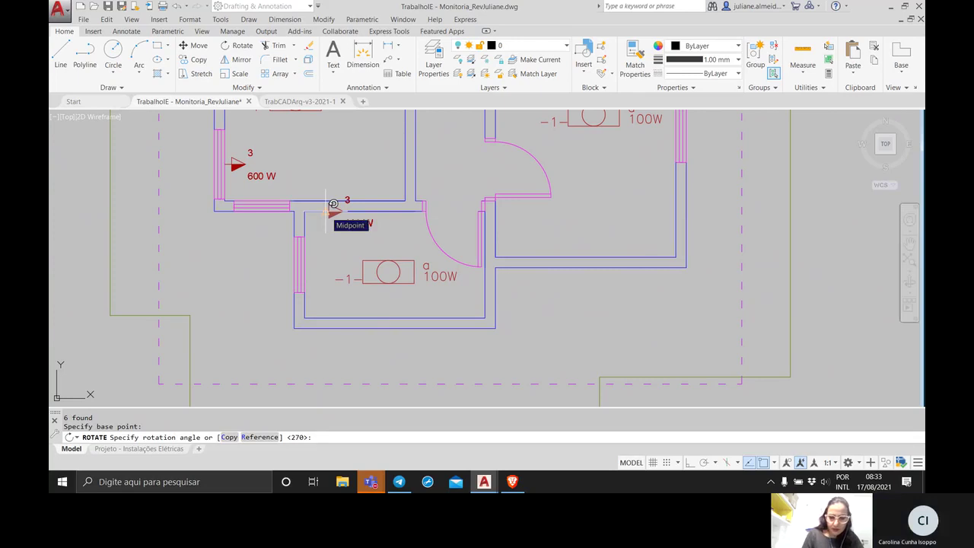
{"action": "type", "text": "-90"}
{"action": "key", "text": "Return"}
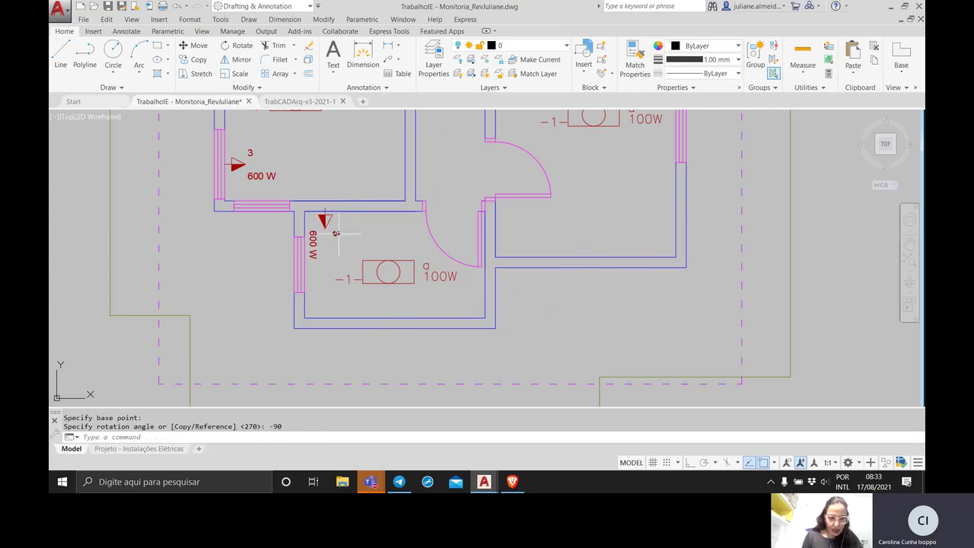
Move the rotated outlet and its labels slightly down so the symbol starts at the inner face of the north wall.
{"action": "left_click", "coordinate": [340, 242]}
{"action": "left_click", "coordinate": [315, 225]}
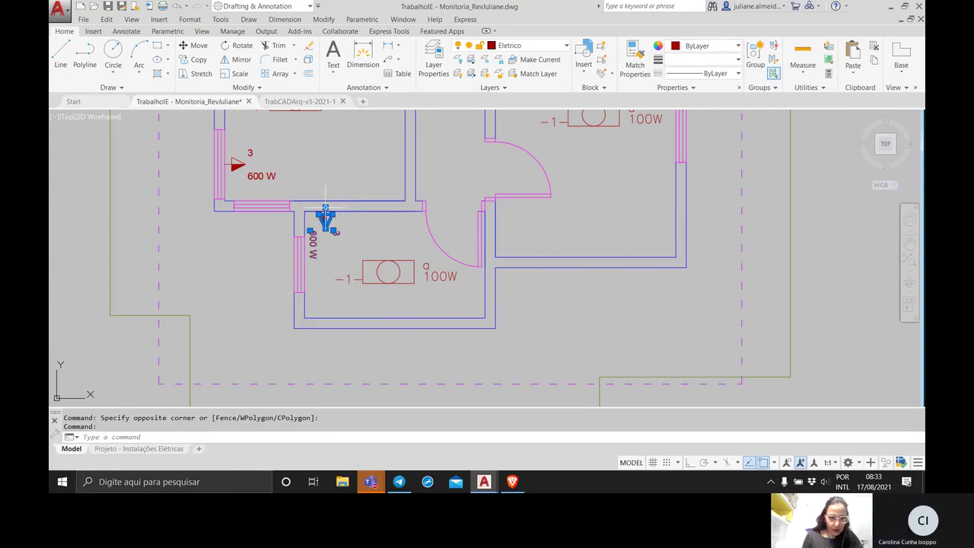
{"action": "type", "text": "mo"}
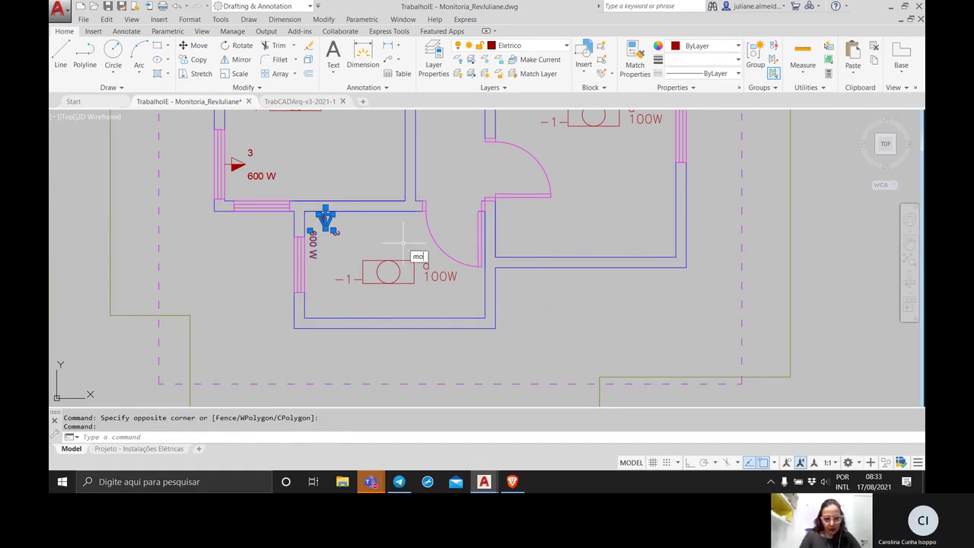
{"action": "key", "text": "Return"}
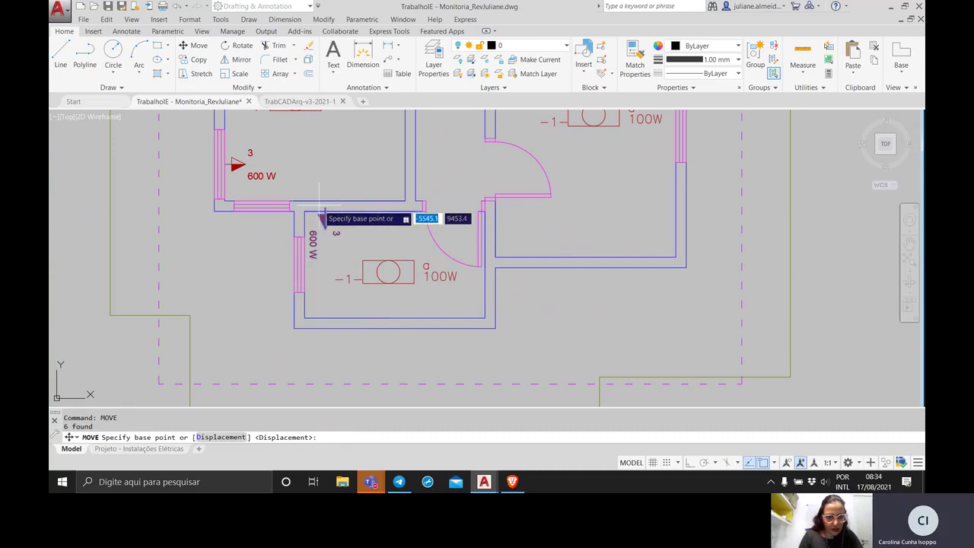
{"action": "left_click", "coordinate": [319, 219]}
{"action": "left_click", "coordinate": [324, 224]}
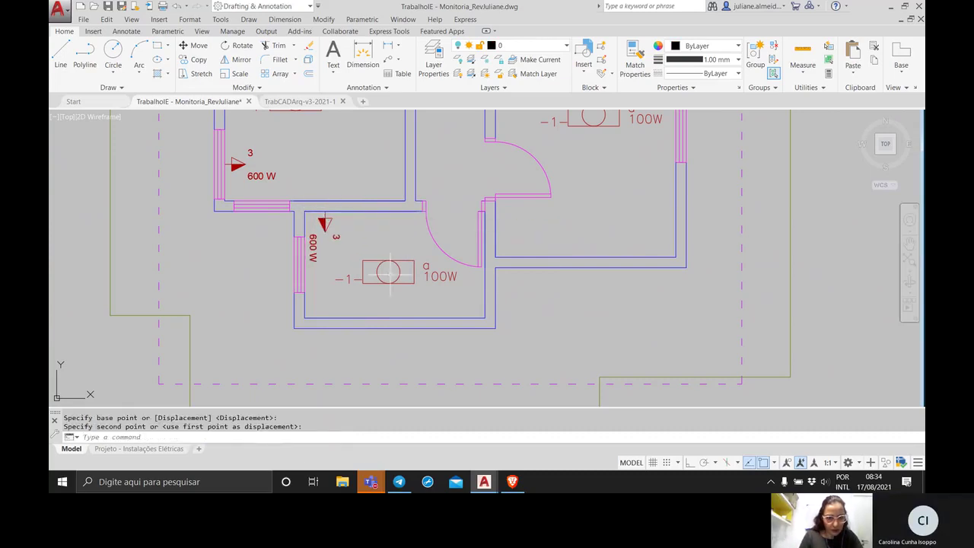
Set the power label of the rotated outlet in the small south room to 7000 W.
{"action": "left_click", "coordinate": [315, 240]}
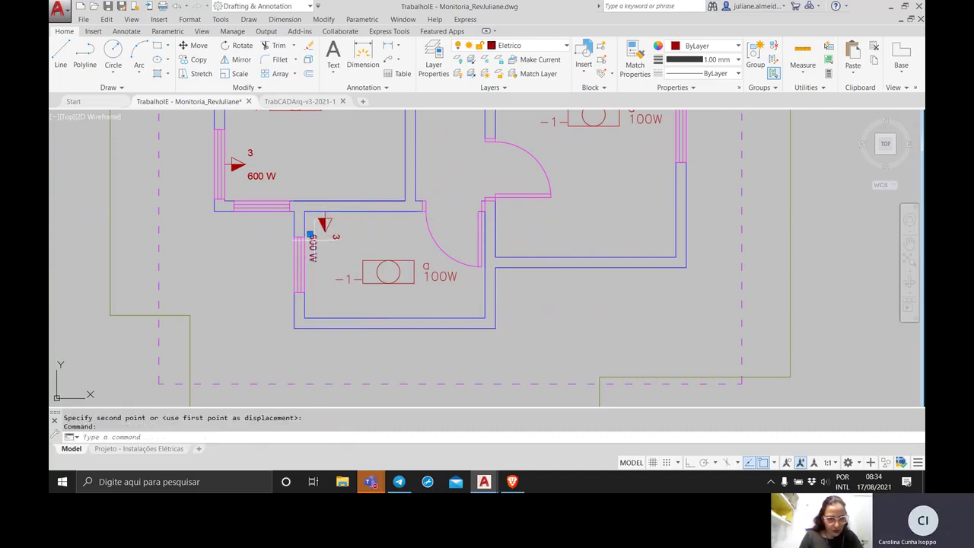
{"action": "double_click", "coordinate": [313, 242]}
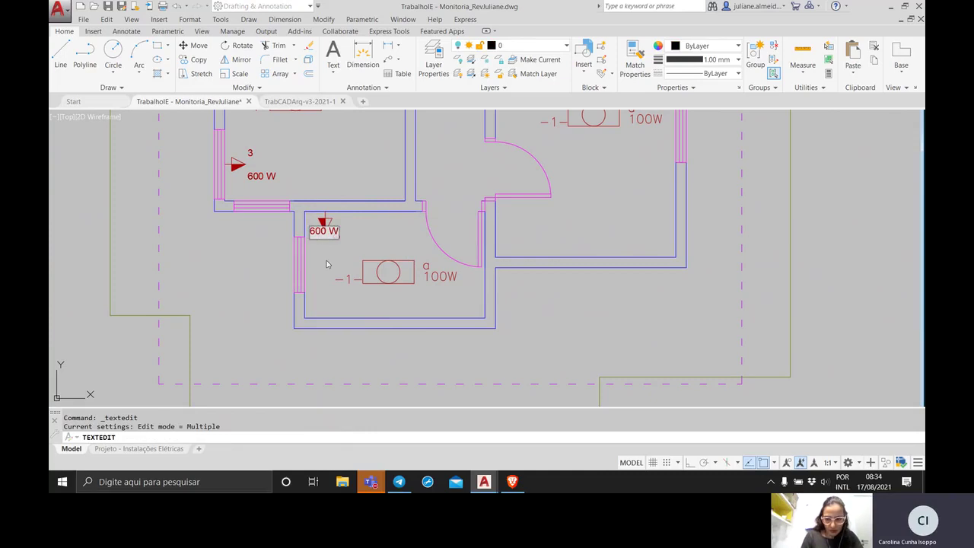
{"action": "key", "text": "Delete"}
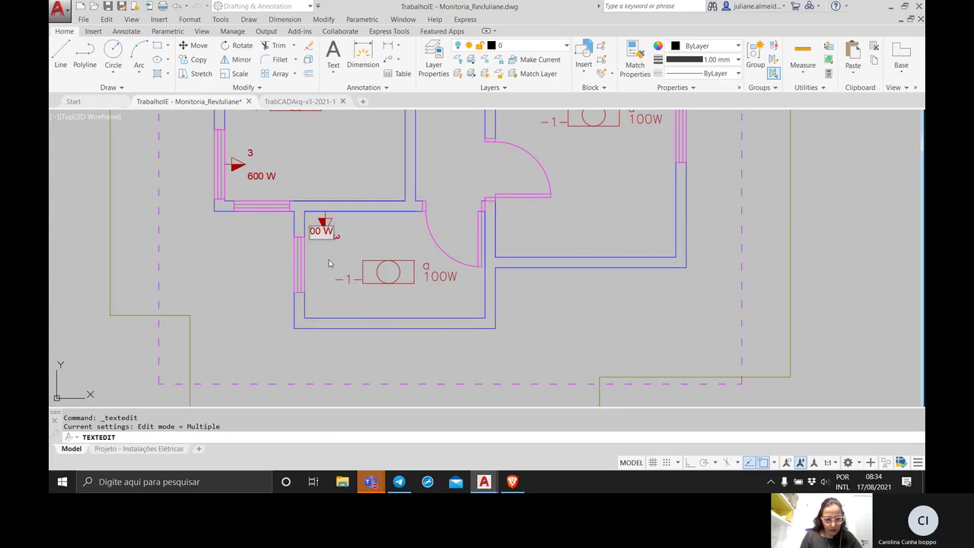
{"action": "type", "text": "70"}
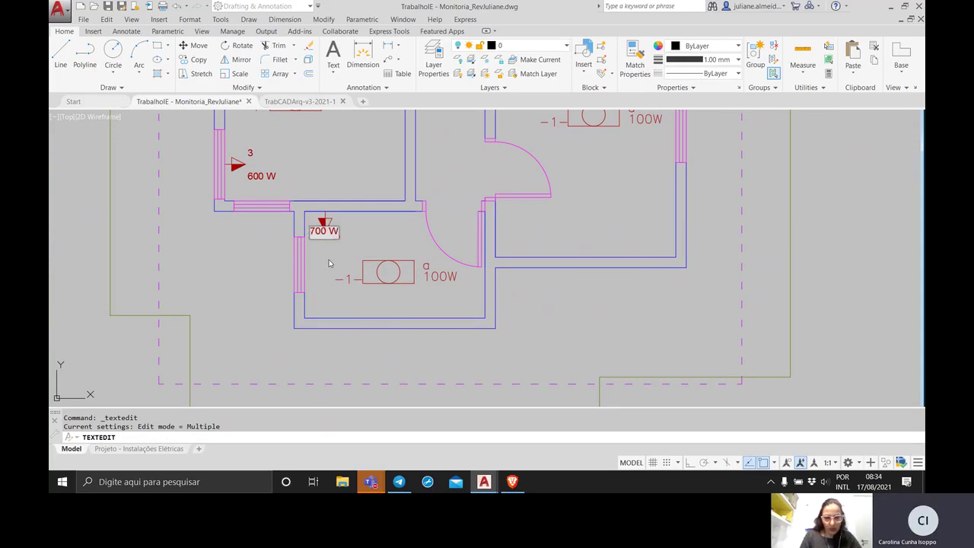
{"action": "key", "text": "Return"}
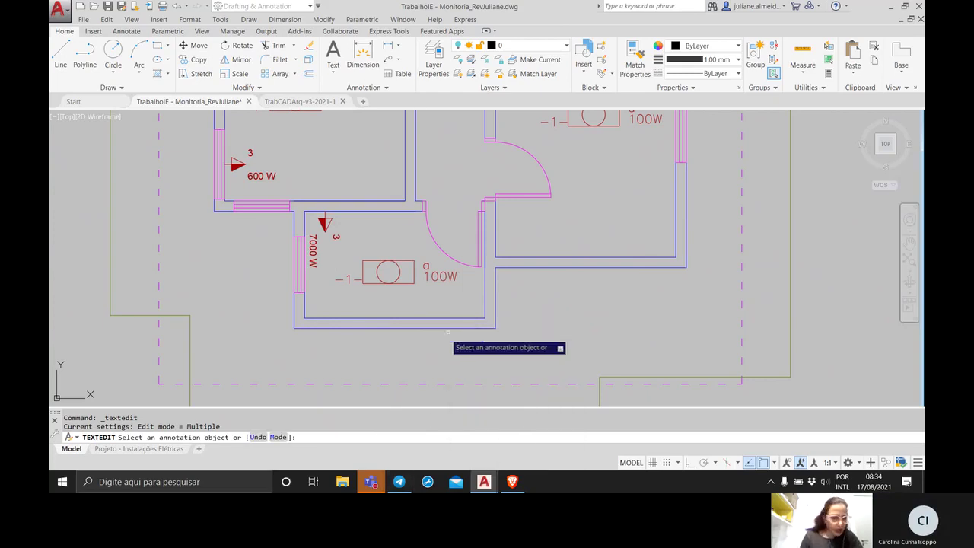
Open the CargasPlanta2021-1 and CircuitosPlanta2021-1 images from the EGR 5621 Eletrico folder, examine the circuit sizing table, and return to the TrabalhoIE drawing.
{"action": "left_click", "coordinate": [341, 481]}
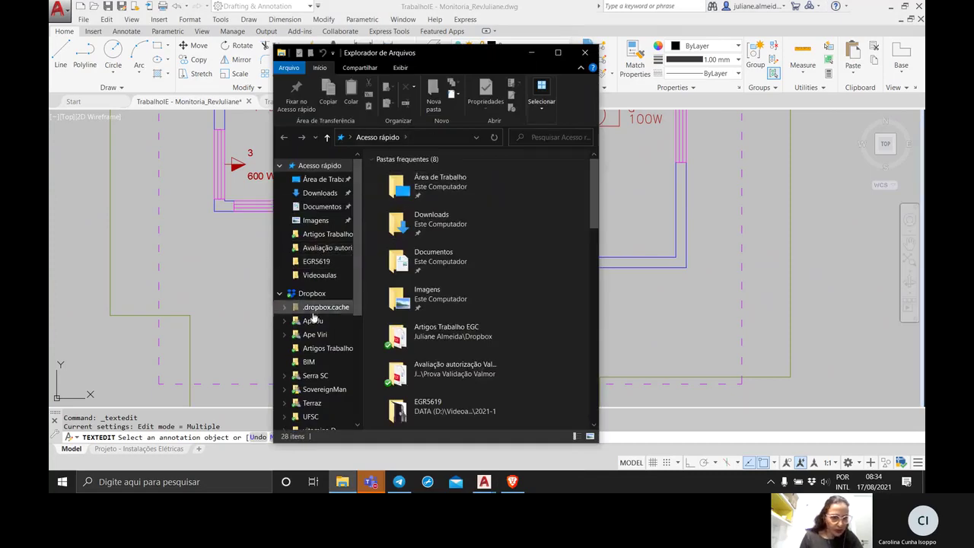
{"action": "left_click", "coordinate": [311, 416]}
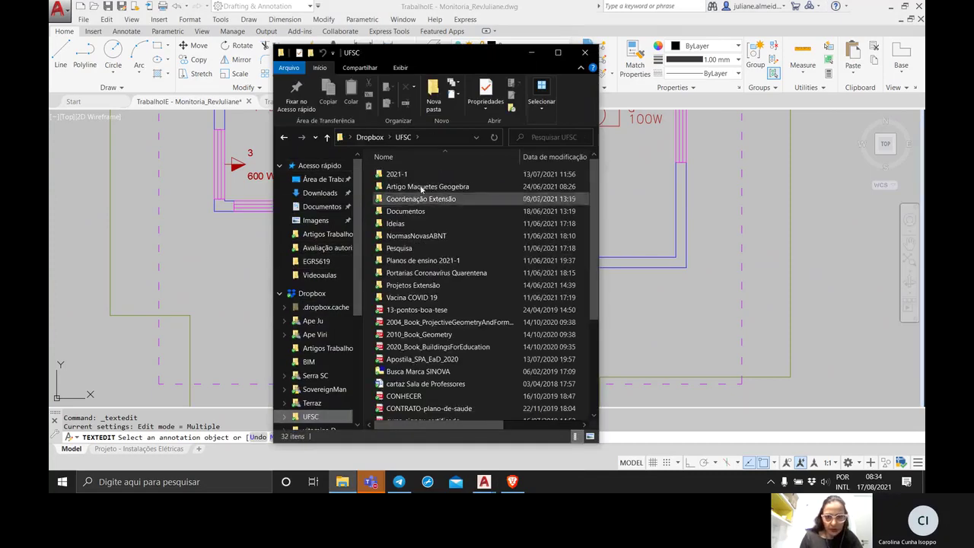
{"action": "double_click", "coordinate": [397, 173]}
{"action": "double_click", "coordinate": [417, 199]}
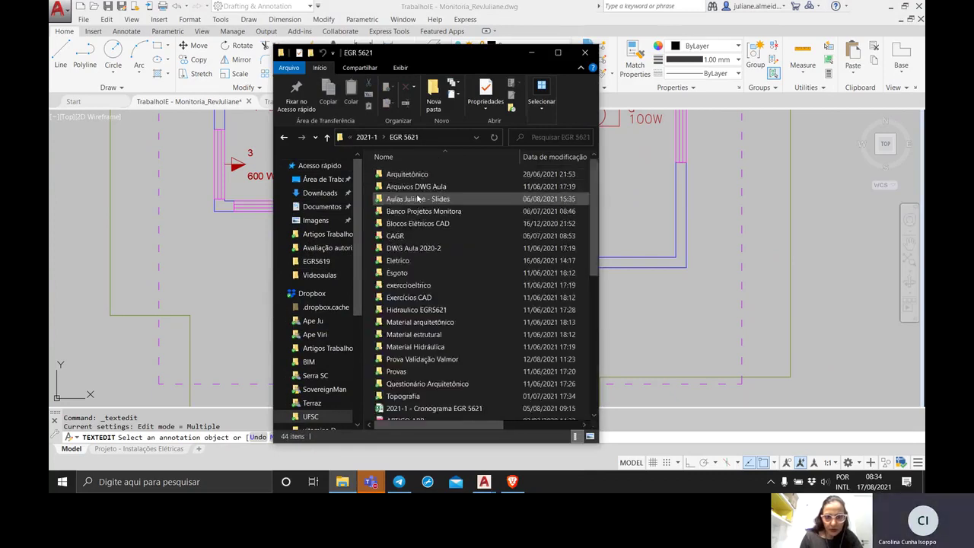
{"action": "double_click", "coordinate": [417, 262]}
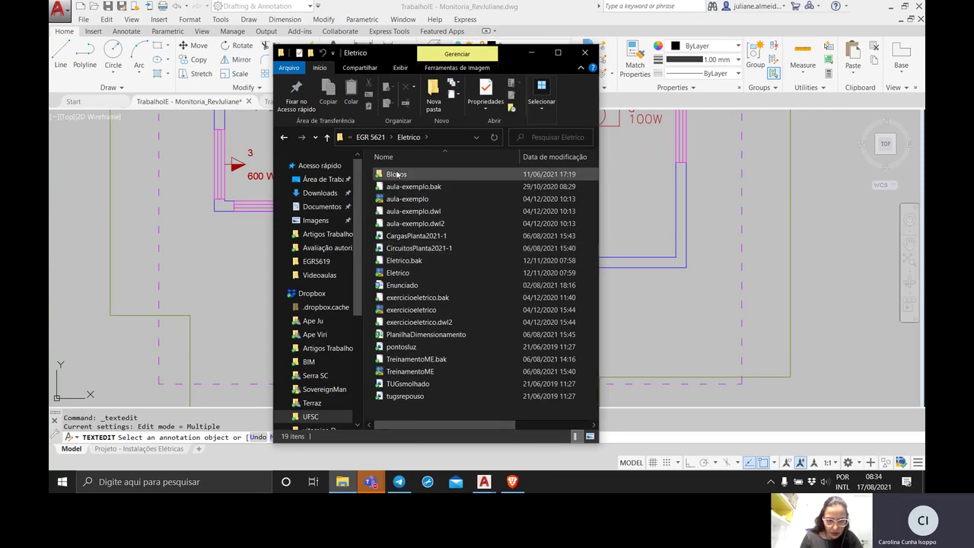
{"action": "left_click", "coordinate": [449, 236]}
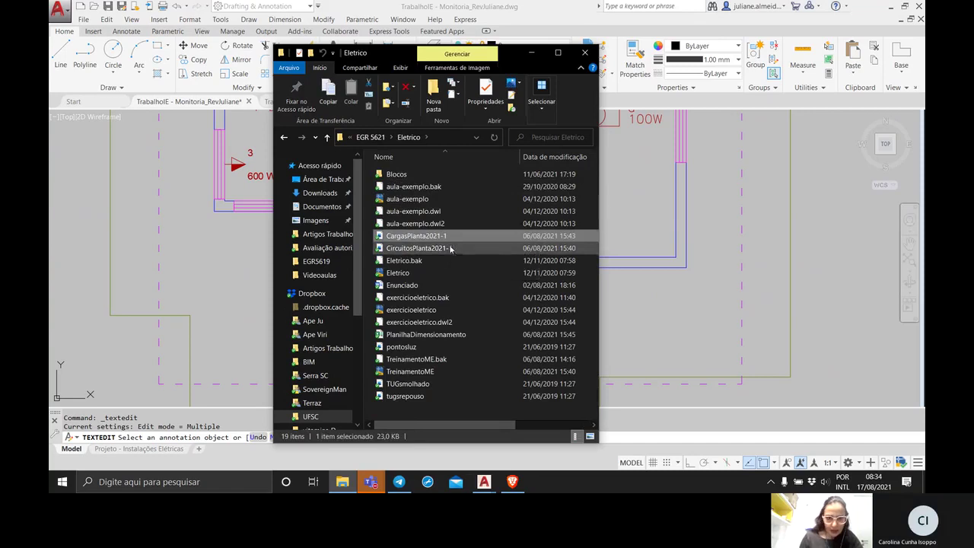
{"action": "left_click", "coordinate": [451, 248], "text": "ctrl"}
{"action": "key", "text": "Return"}
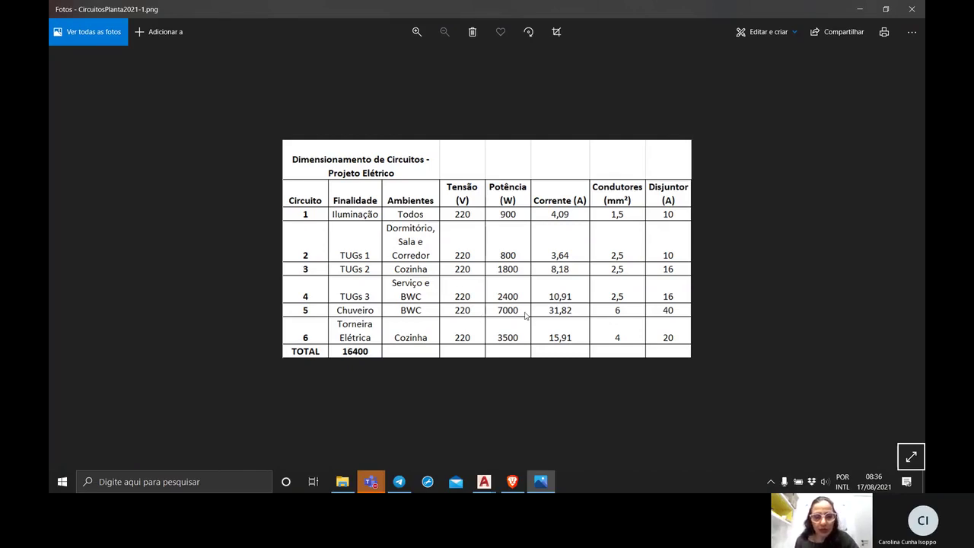
{"action": "left_click", "coordinate": [485, 483]}
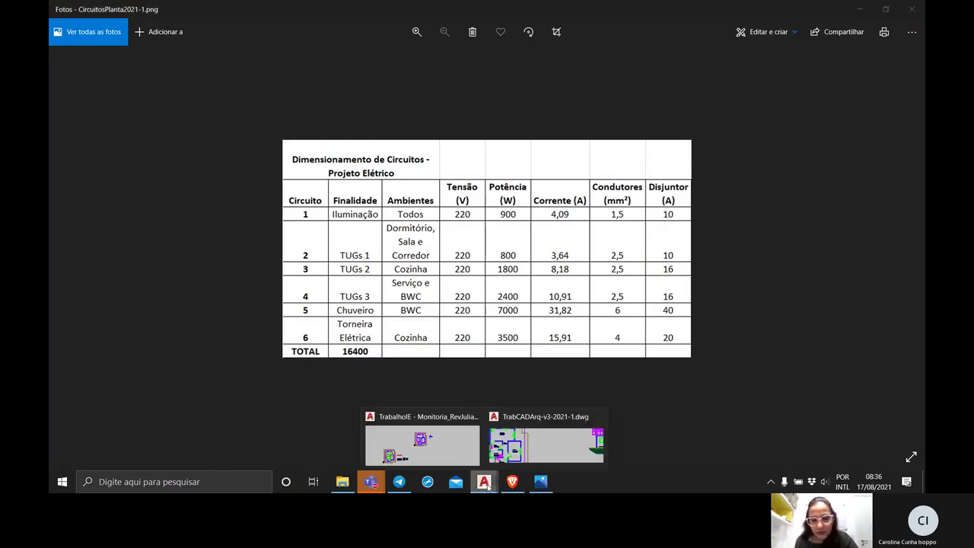
{"action": "left_click", "coordinate": [423, 443]}
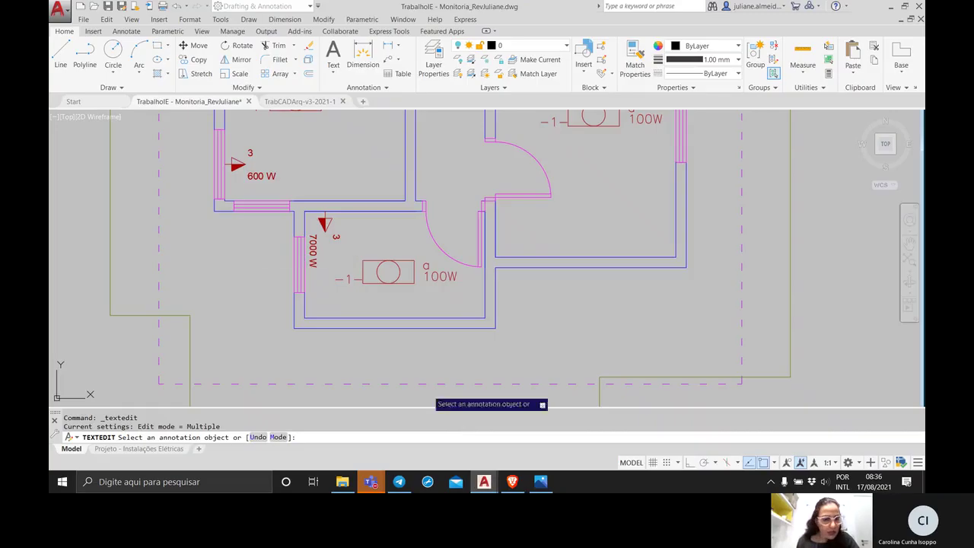
End text editing, explode the 7000 W outlet's triangle symbol, and make Eletrico the current layer.
{"action": "scroll", "coordinate": [358, 257], "scroll_direction": "down", "scroll_amount": 1}
{"action": "scroll", "coordinate": [350, 194], "scroll_direction": "up", "scroll_amount": 1}
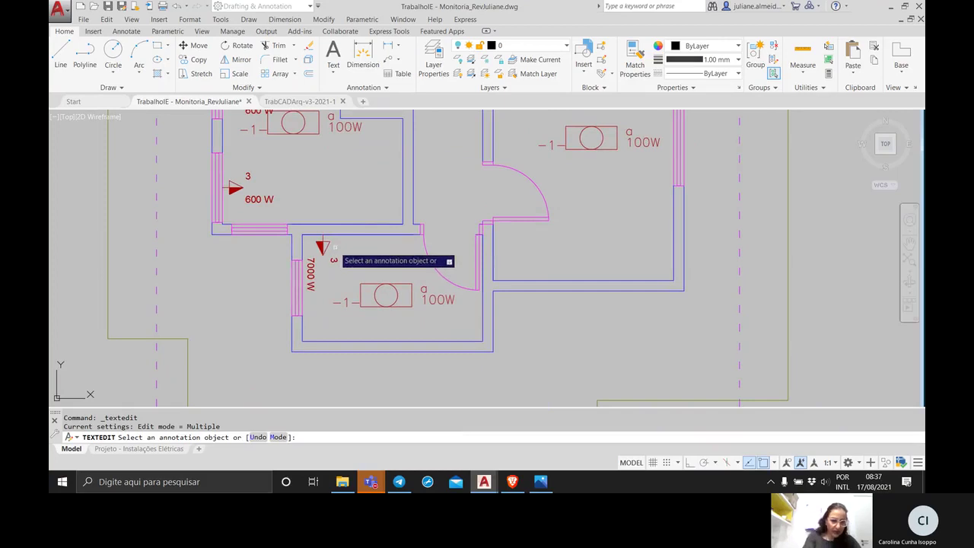
{"action": "key", "text": "Escape"}
{"action": "scroll", "coordinate": [320, 250], "scroll_direction": "up", "scroll_amount": 4}
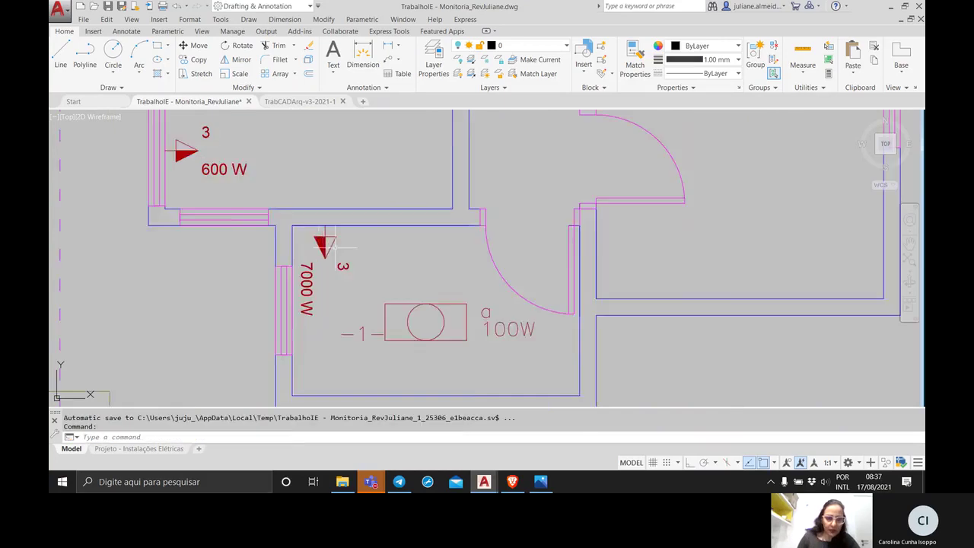
{"action": "left_click", "coordinate": [355, 256]}
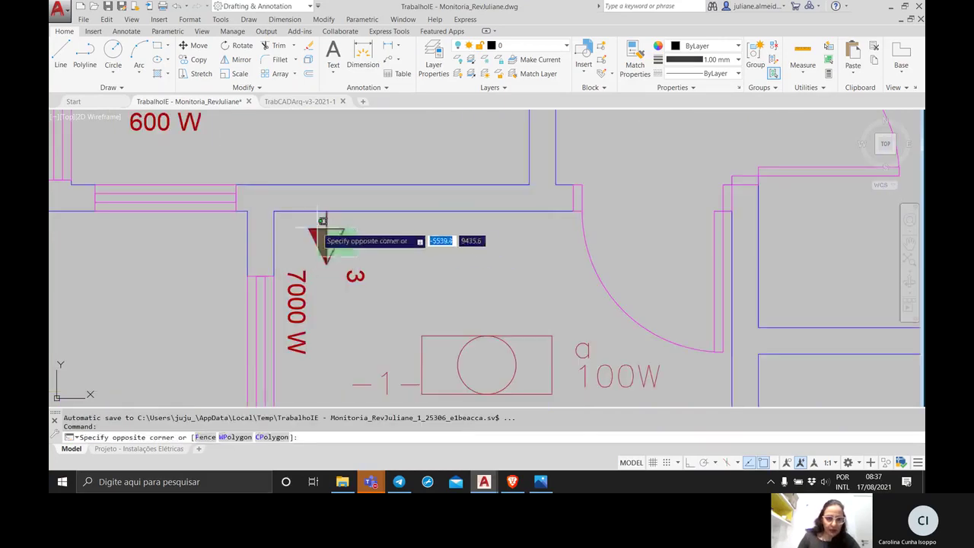
{"action": "left_click", "coordinate": [323, 268]}
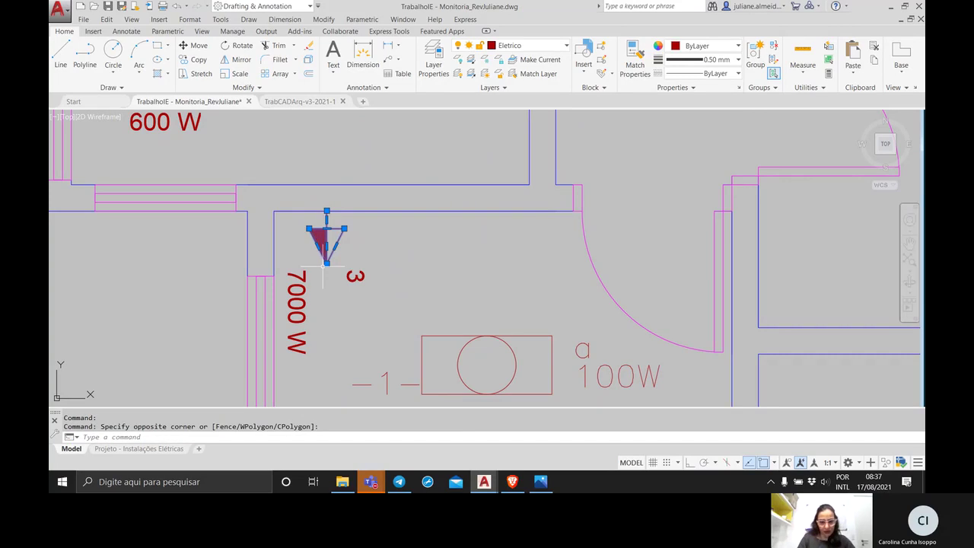
{"action": "type", "text": "explode"}
{"action": "key", "text": "Return"}
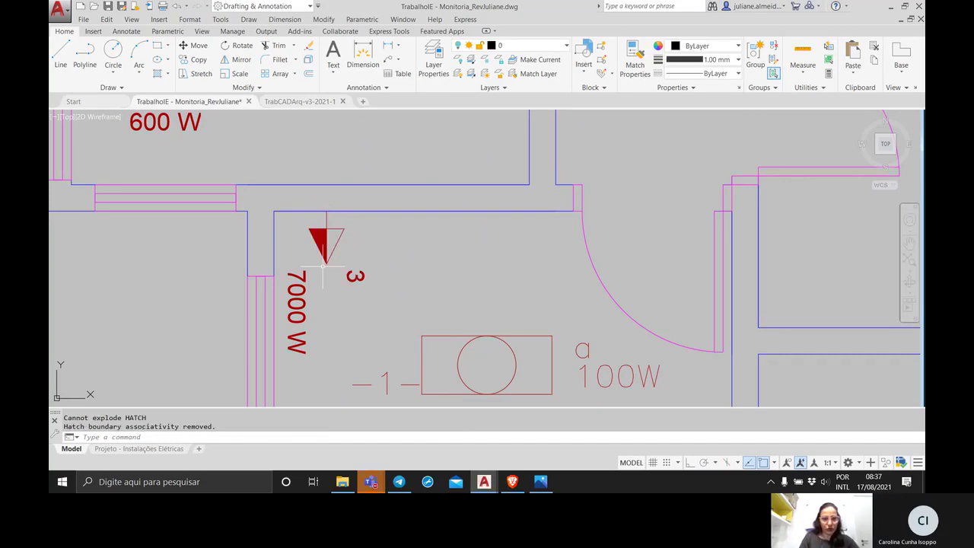
{"action": "left_click", "coordinate": [535, 47]}
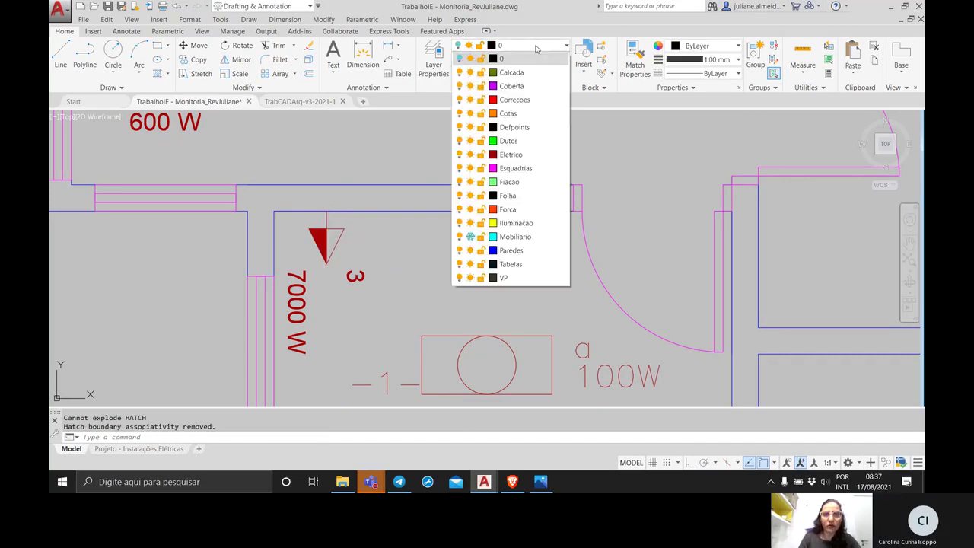
{"action": "left_click", "coordinate": [529, 154]}
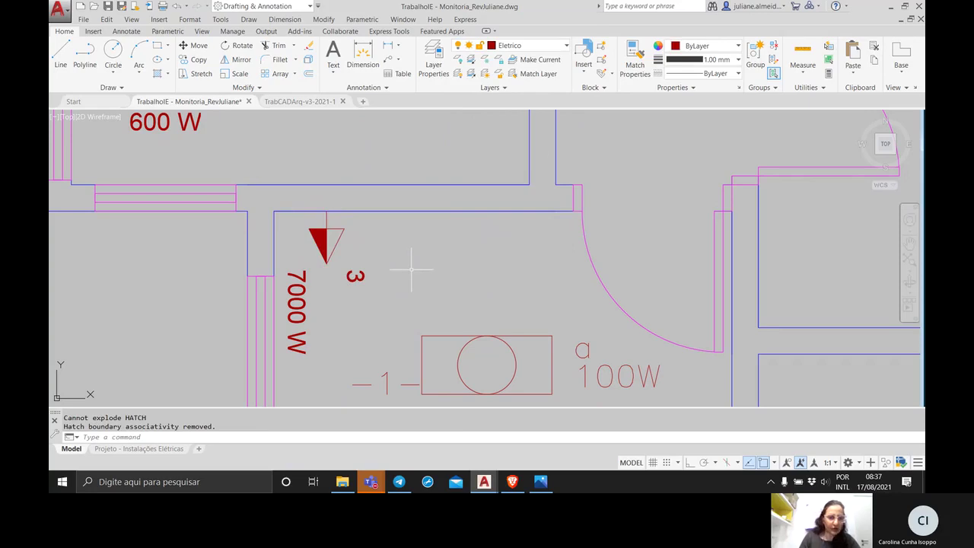
Erase the half-triangle fill and the centre line inside the 7000 W outlet's triangle.
{"action": "key", "text": "Escape"}
{"action": "left_click", "coordinate": [335, 236]}
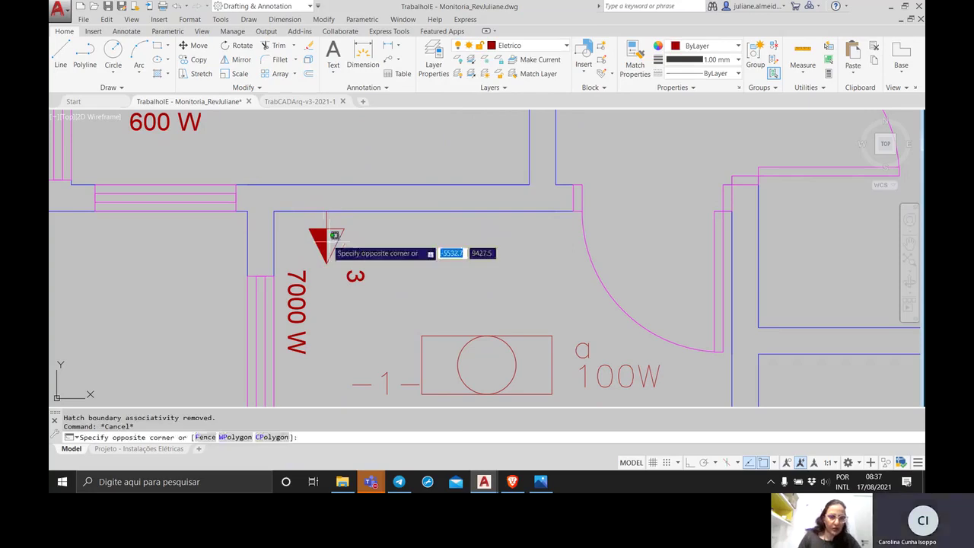
{"action": "left_click", "coordinate": [318, 255]}
{"action": "key", "text": "Delete"}
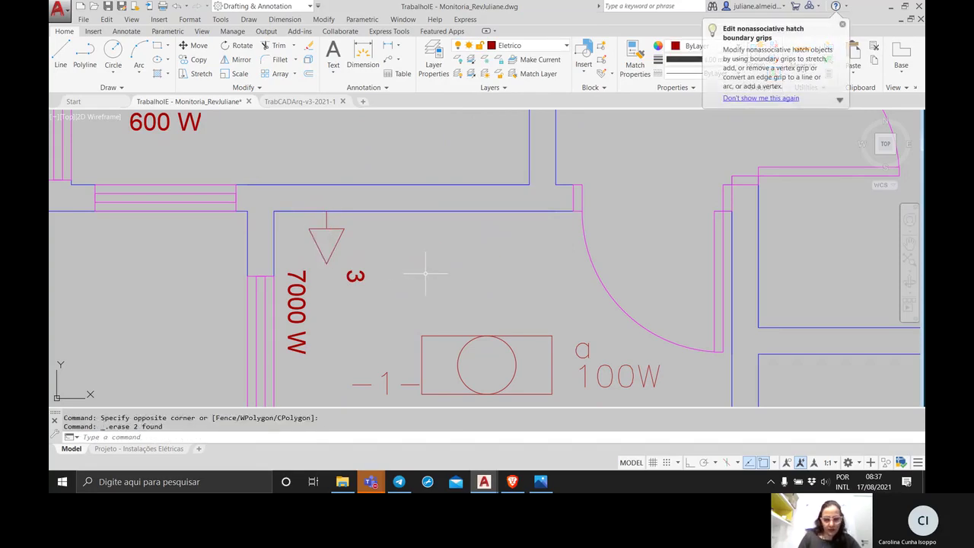
Fill the whole triangle of the 7000 W outlet with a SOLID hatch.
{"action": "type", "text": "hatck"}
{"action": "key", "text": "Return"}
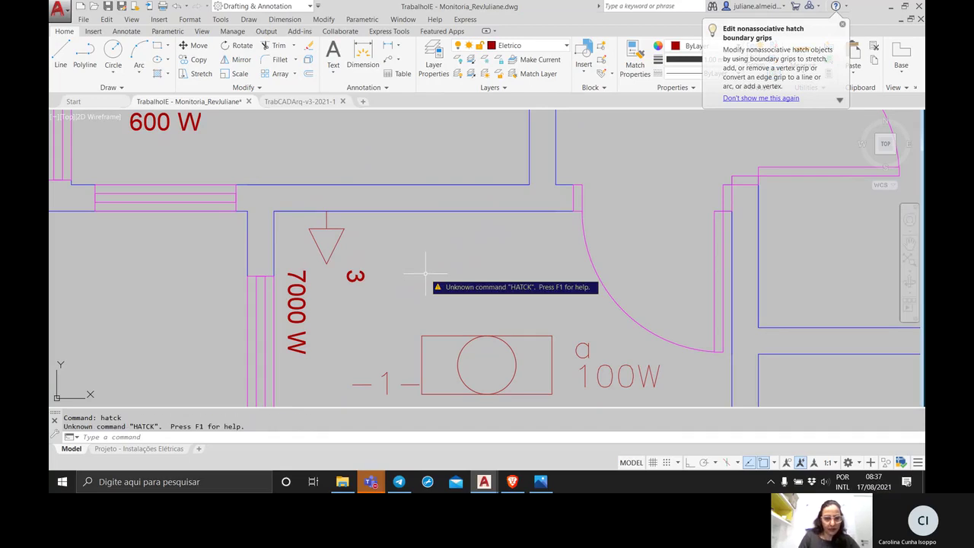
{"action": "type", "text": "hatck"}
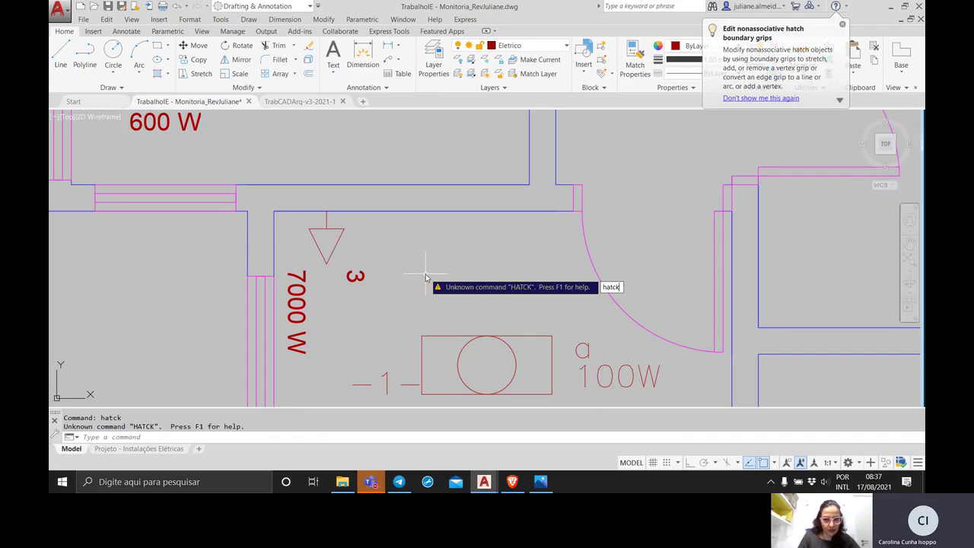
{"action": "type", "text": "h"}
{"action": "key", "text": "Return"}
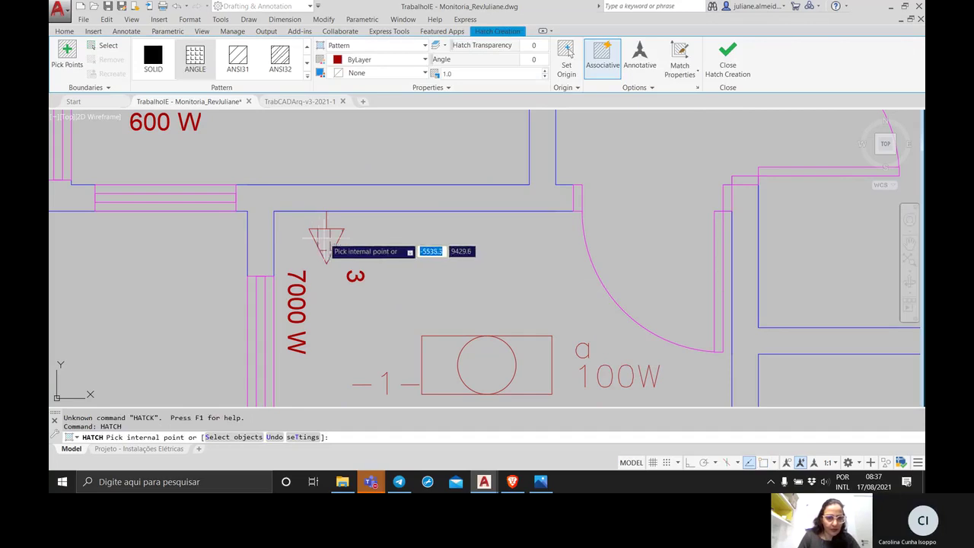
{"action": "left_click", "coordinate": [326, 239]}
{"action": "left_click", "coordinate": [153, 57]}
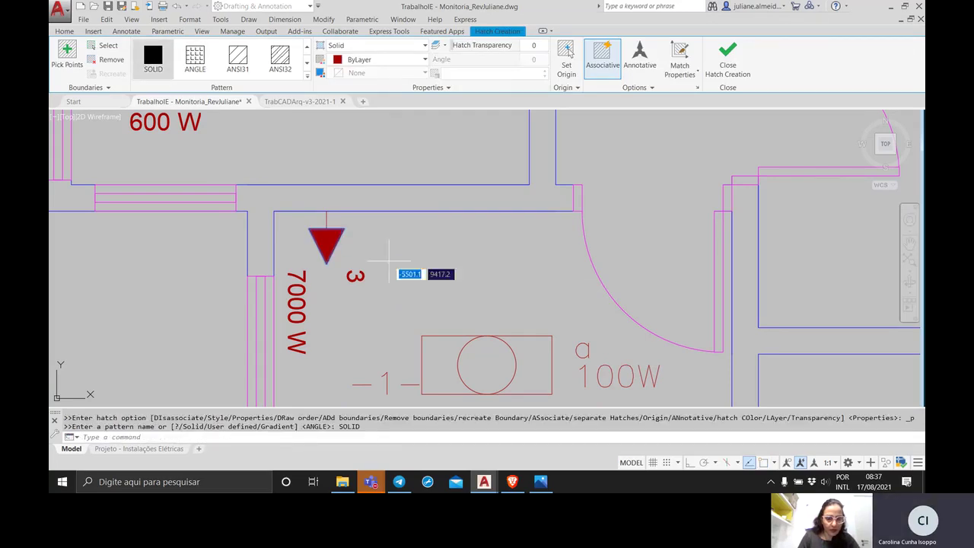
Set the circuit number of the 7000 W outlet to 5.
{"action": "double_click", "coordinate": [354, 276]}
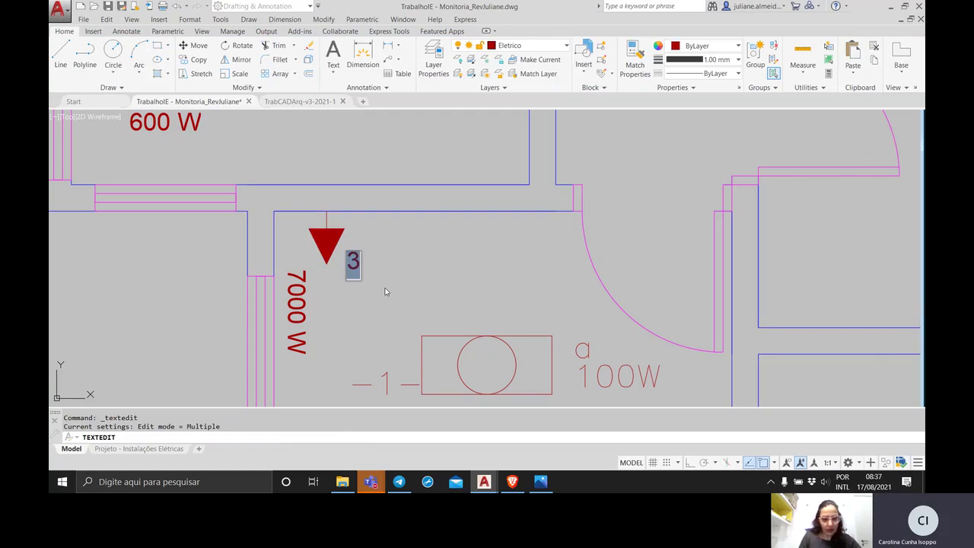
{"action": "type", "text": "5"}
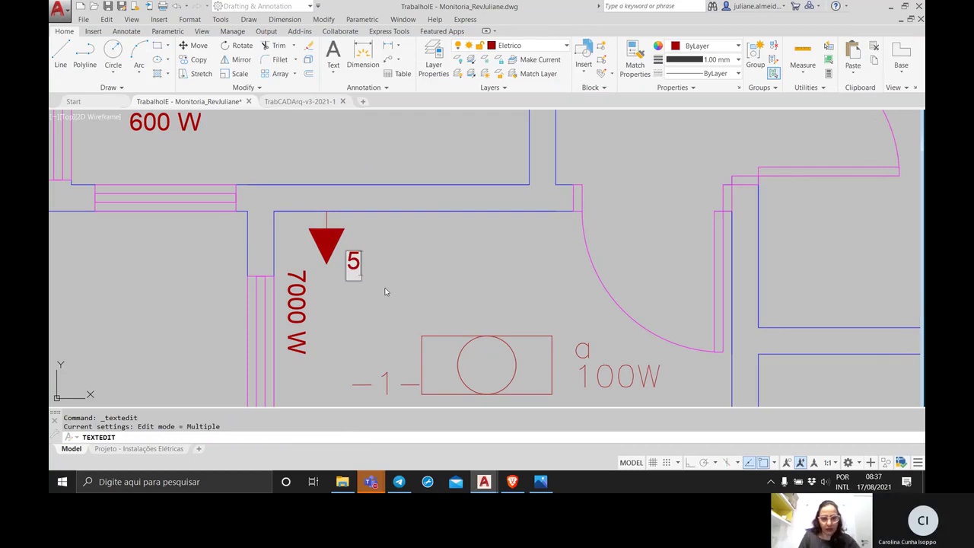
{"action": "left_click", "coordinate": [385, 292]}
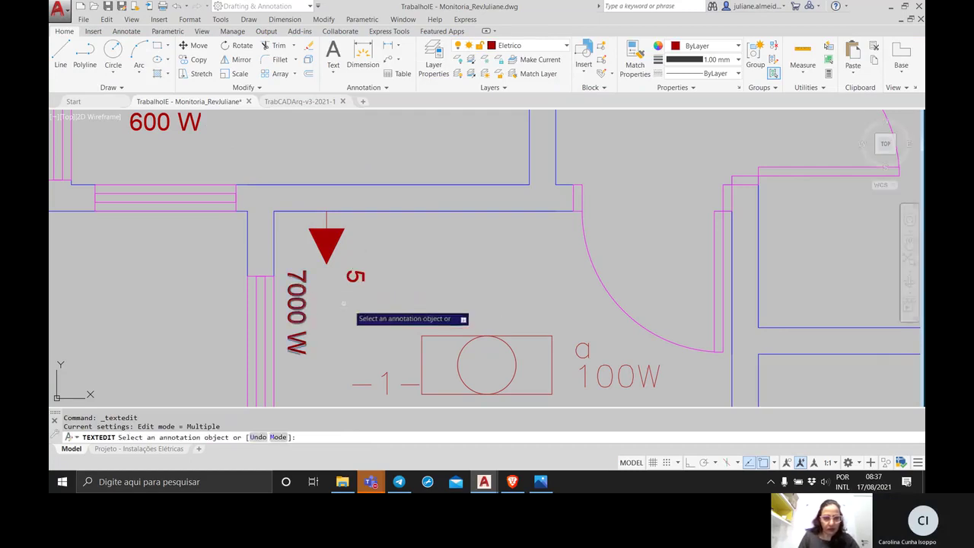
{"action": "key", "text": "Escape"}
Move the 600 W label of the inner of the two adjoining west-wall outlets up beside its triangle, clear of the neighbouring label.
{"action": "scroll", "coordinate": [373, 316], "scroll_direction": "down", "scroll_amount": 5}
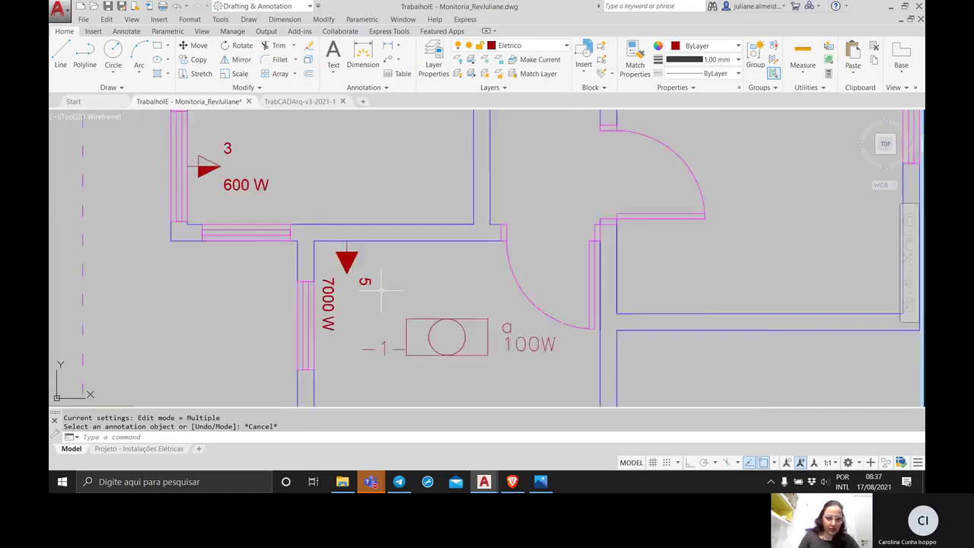
{"action": "middle_click_drag", "start_coordinate": [381, 243], "coordinate": [290, 299]}
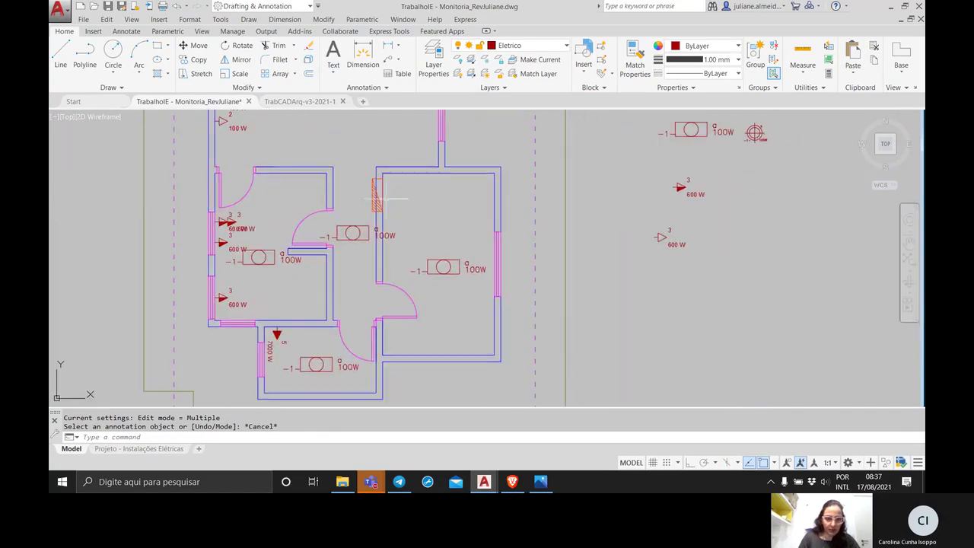
{"action": "scroll", "coordinate": [377, 195], "scroll_direction": "up", "scroll_amount": 2}
{"action": "scroll", "coordinate": [378, 196], "scroll_direction": "down", "scroll_amount": 2}
{"action": "middle_click_drag", "start_coordinate": [377, 195], "coordinate": [270, 195]}
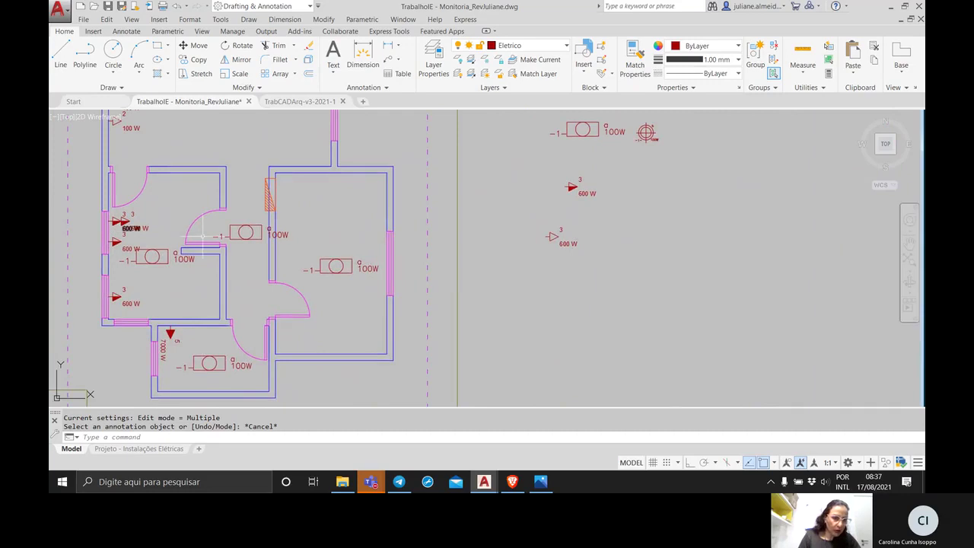
{"action": "scroll", "coordinate": [133, 227], "scroll_direction": "up", "scroll_amount": 4}
{"action": "middle_click_drag", "start_coordinate": [133, 226], "coordinate": [242, 265]}
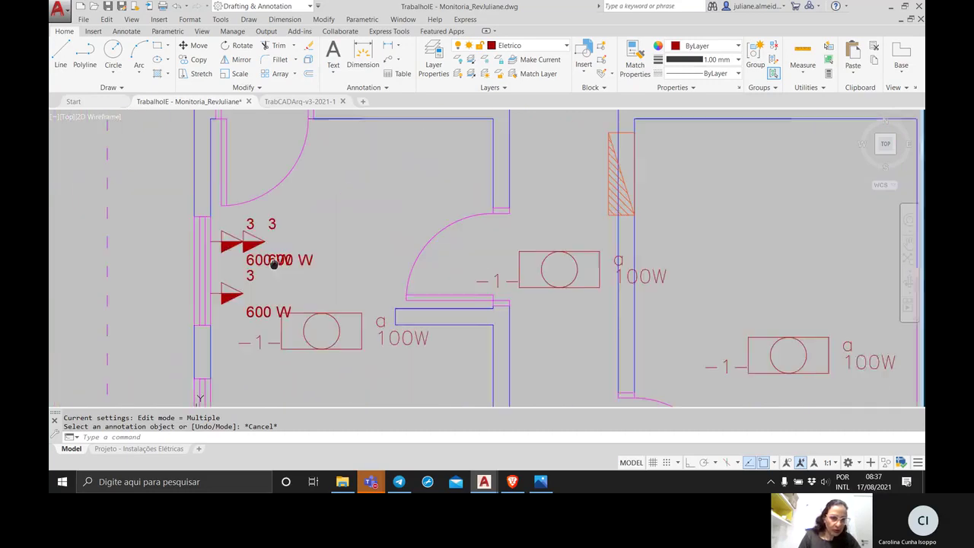
{"action": "left_click", "coordinate": [318, 263]}
{"action": "left_click", "coordinate": [320, 253]}
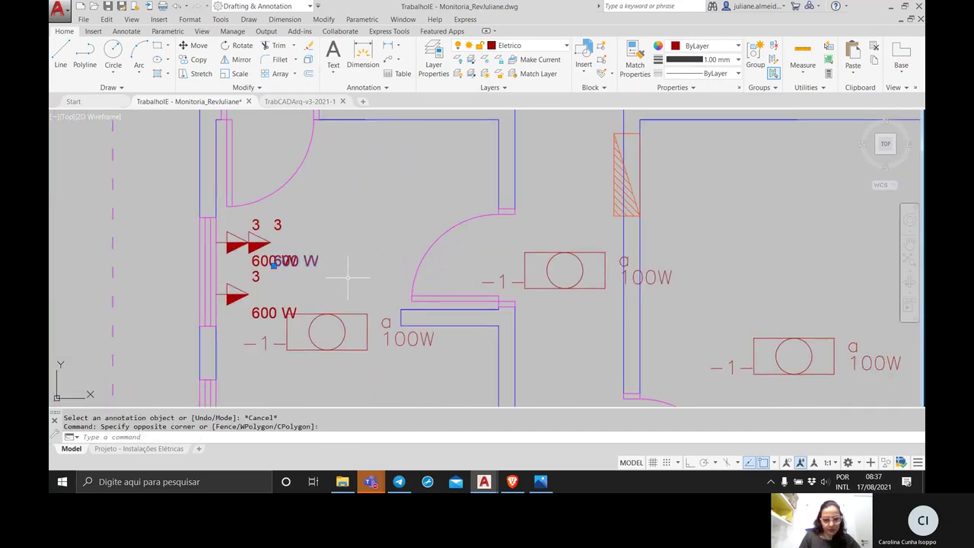
{"action": "type", "text": "move"}
{"action": "key", "text": "Return"}
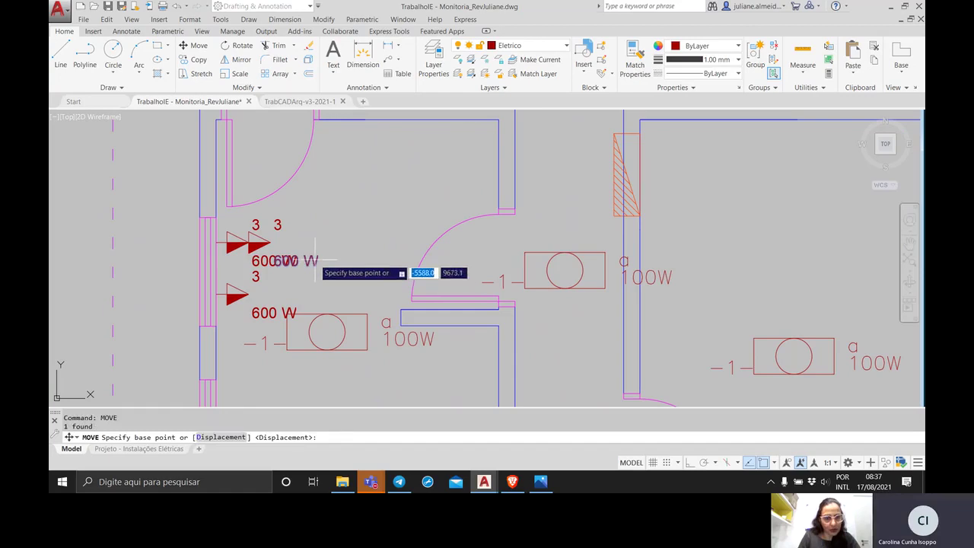
{"action": "left_click", "coordinate": [323, 249]}
{"action": "left_click", "coordinate": [332, 232]}
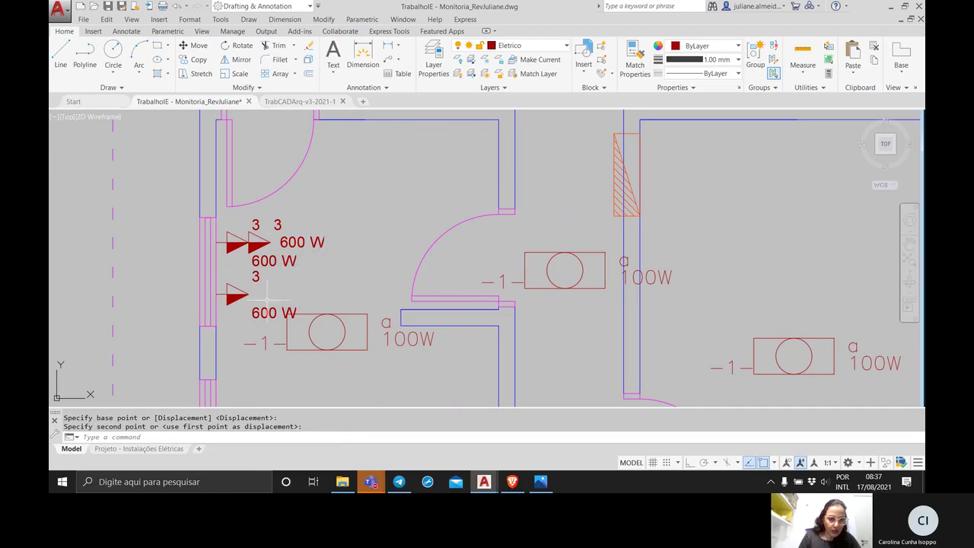
Consult the CircuitosPlanta2021-1 circuit table and set the circuit number of the southernmost 600 W outlet on the west wall to 4.
{"action": "left_click", "coordinate": [541, 481]}
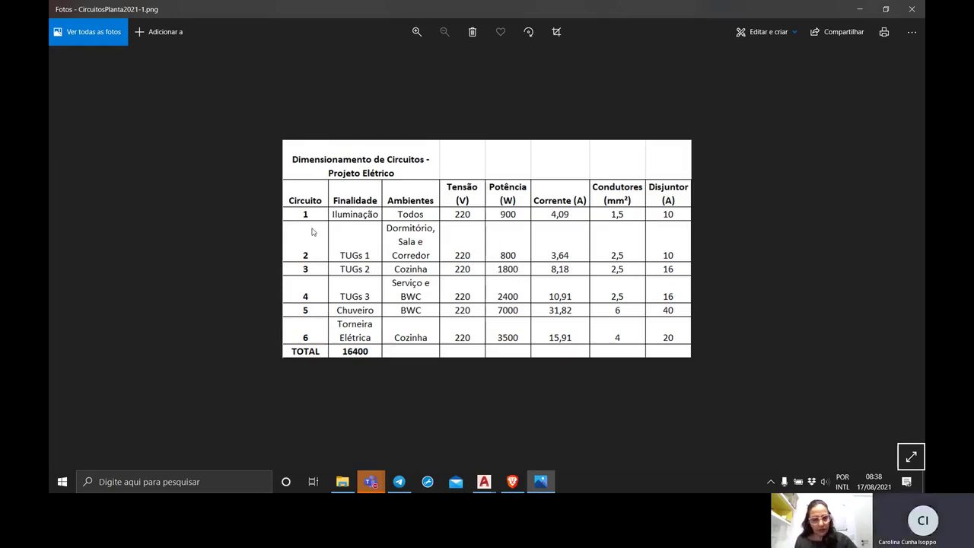
{"action": "key", "text": "alt+Tab"}
{"action": "scroll", "coordinate": [304, 217], "scroll_direction": "down", "scroll_amount": 2}
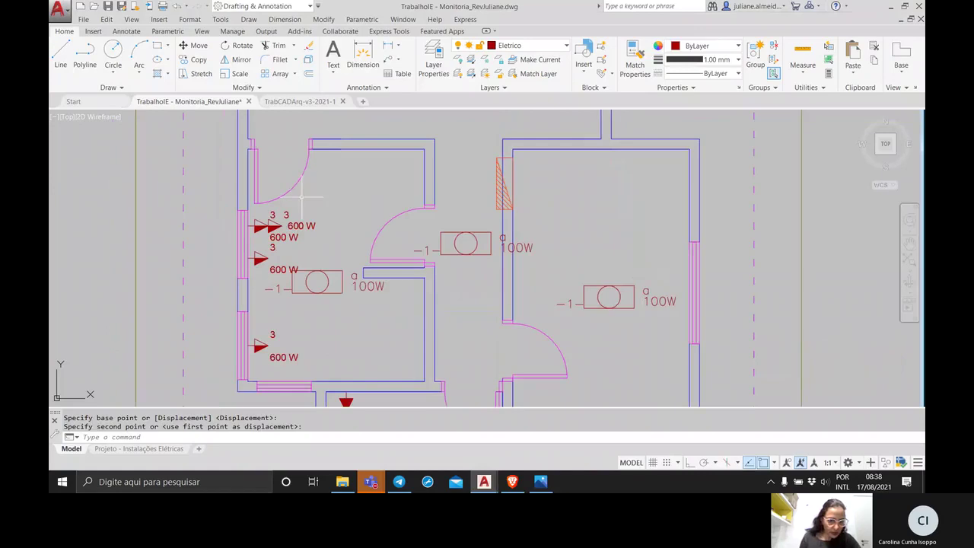
{"action": "key", "text": "Escape"}
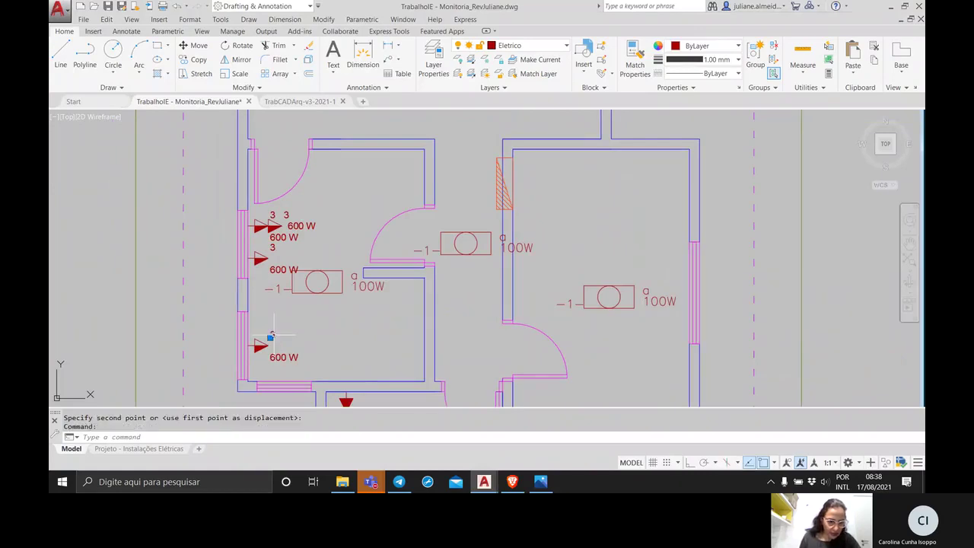
{"action": "double_click", "coordinate": [273, 336]}
{"action": "type", "text": "4"}
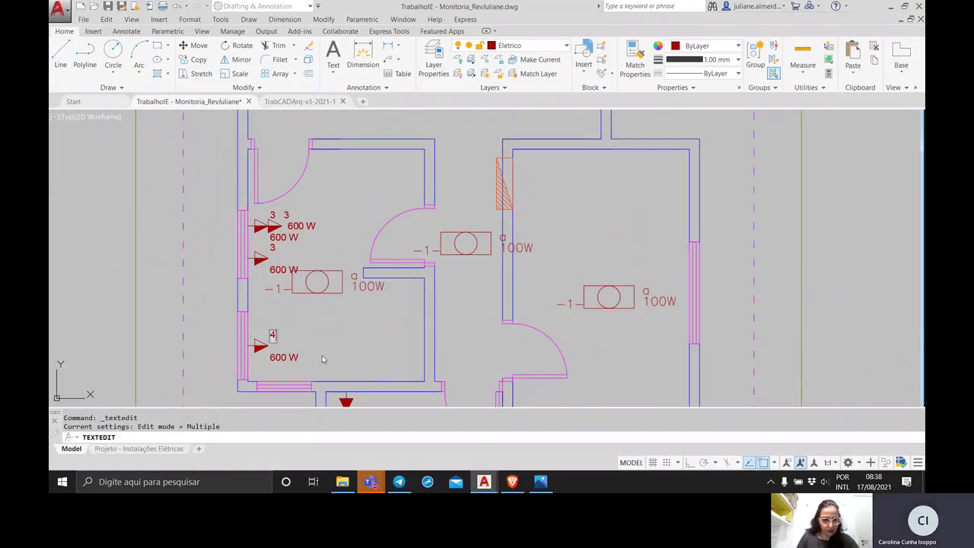
{"action": "key", "text": "Return"}
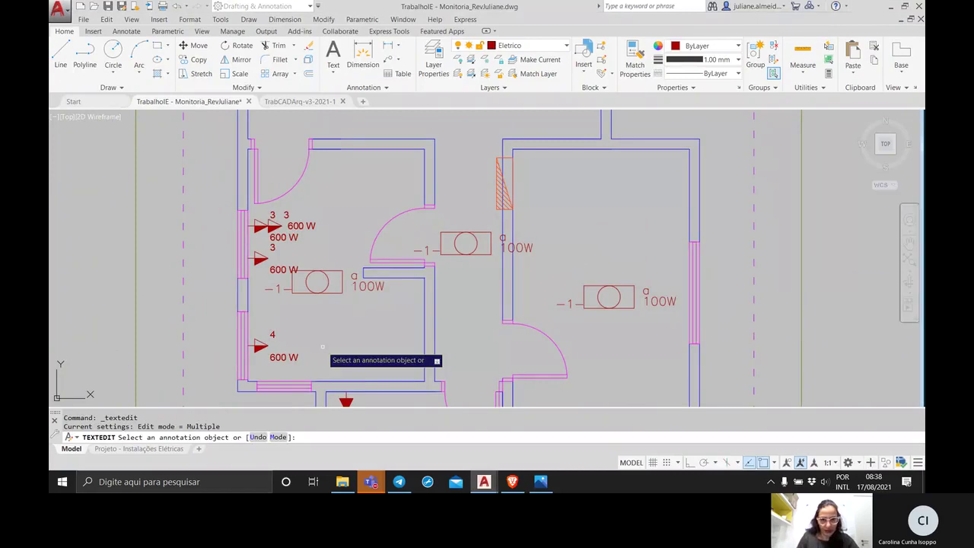
{"action": "key", "text": "alt+Tab"}
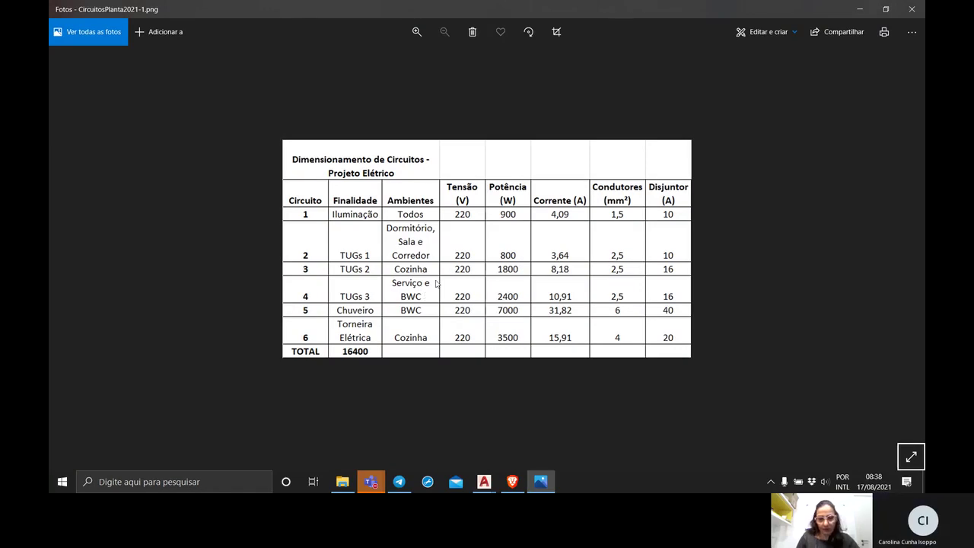
{"action": "key", "text": "alt+Tab"}
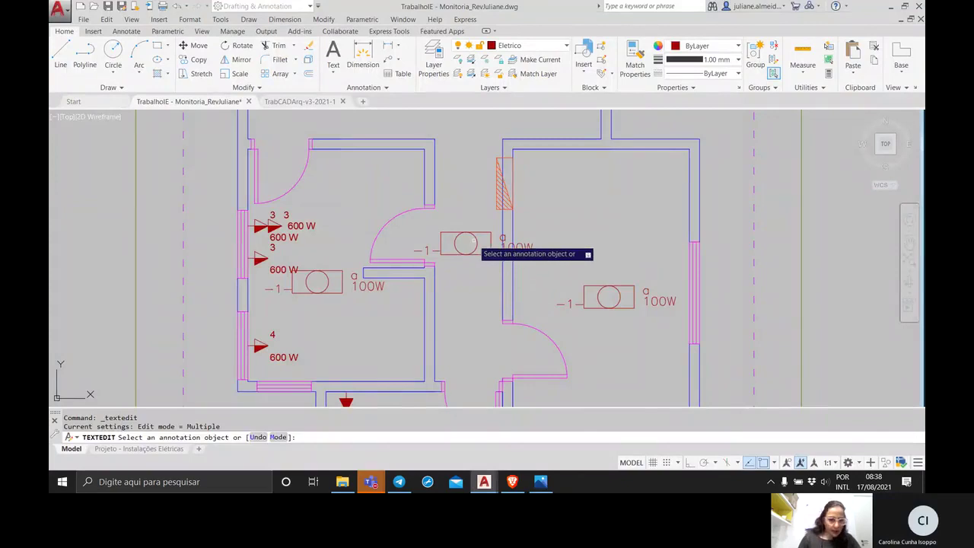
{"action": "key", "text": "Escape"}
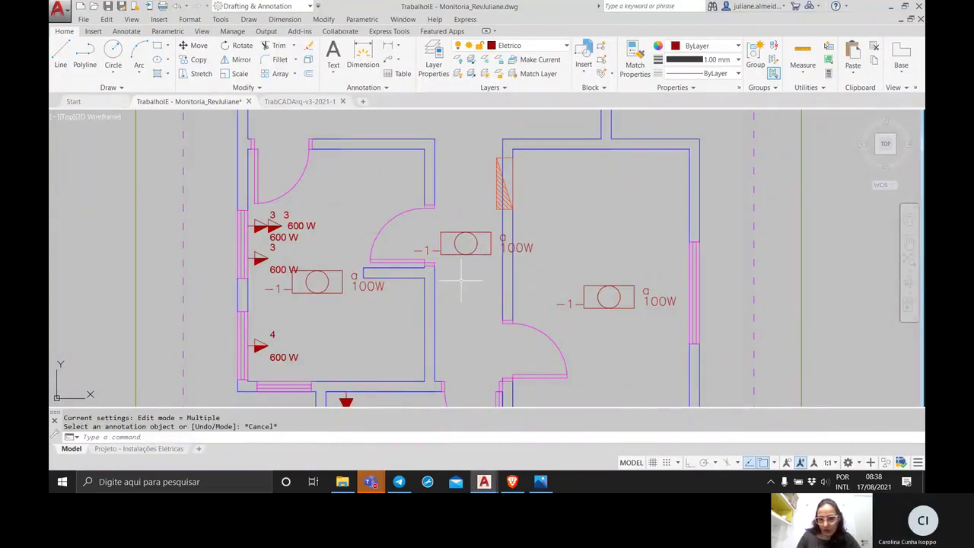
Copy the two-circle switch symbol with its a and b labels to just above the original, outside the floor plan.
{"action": "scroll", "coordinate": [461, 280], "scroll_direction": "up", "scroll_amount": 1}
{"action": "scroll", "coordinate": [463, 276], "scroll_direction": "down", "scroll_amount": 2}
{"action": "middle_click_drag", "start_coordinate": [465, 272], "coordinate": [463, 354]}
{"action": "middle_click_drag", "start_coordinate": [542, 288], "coordinate": [433, 300]}
{"action": "scroll", "coordinate": [721, 200], "scroll_direction": "up", "scroll_amount": 5}
{"action": "left_click", "coordinate": [687, 296]}
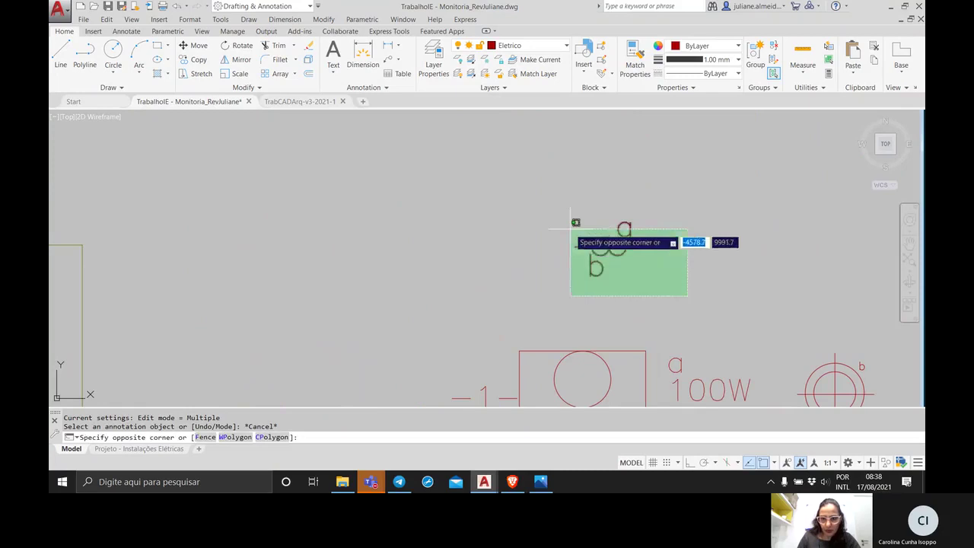
{"action": "left_click", "coordinate": [525, 191]}
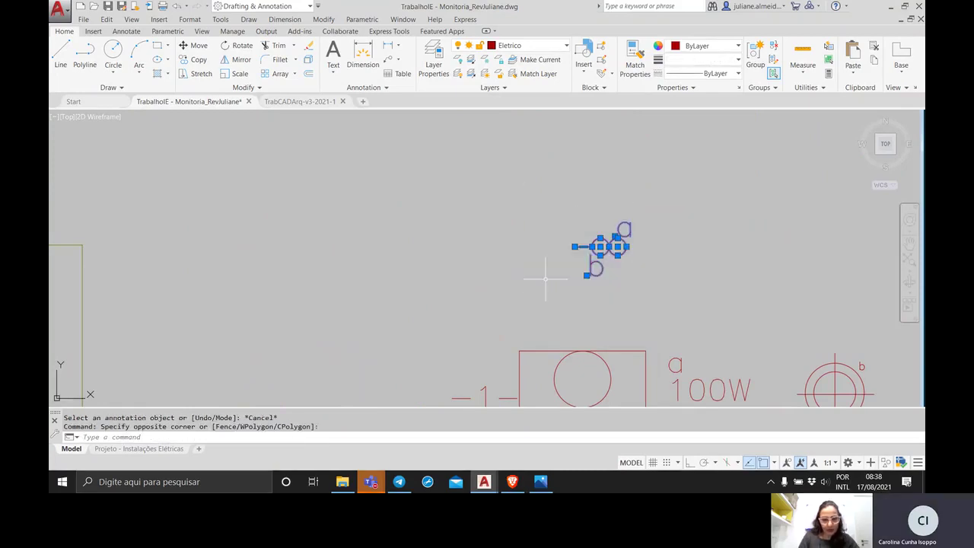
{"action": "type", "text": "co"}
{"action": "key", "text": "Return"}
{"action": "left_click", "coordinate": [576, 246]}
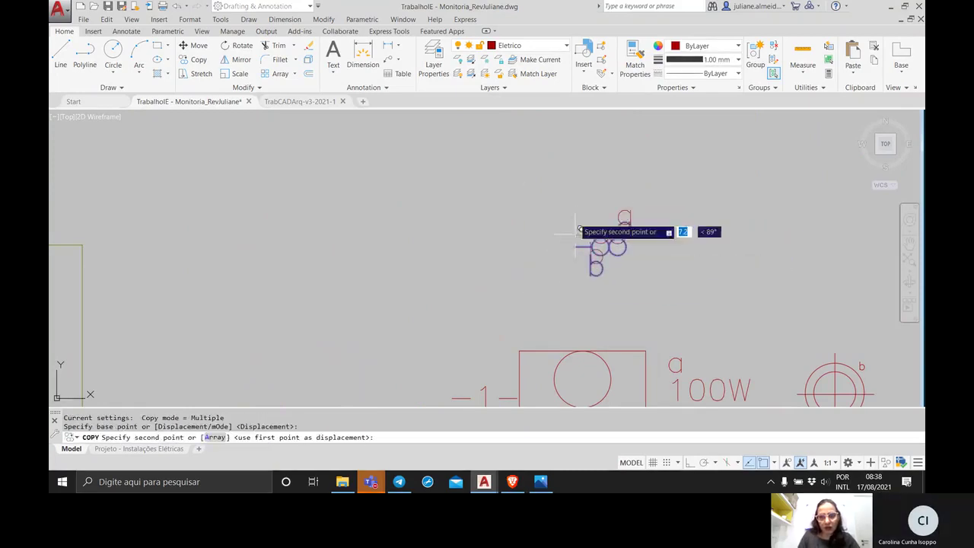
{"action": "left_click", "coordinate": [575, 185]}
{"action": "key", "text": "Return"}
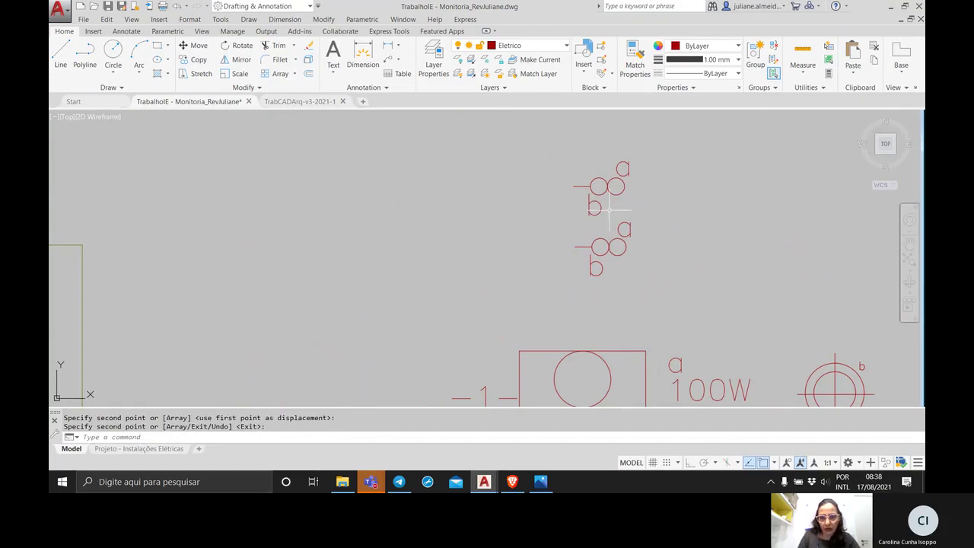
Turn the copied symbol into a single switch by changing its b label to a and erasing the outer circle and upper a label.
{"action": "left_click", "coordinate": [592, 211]}
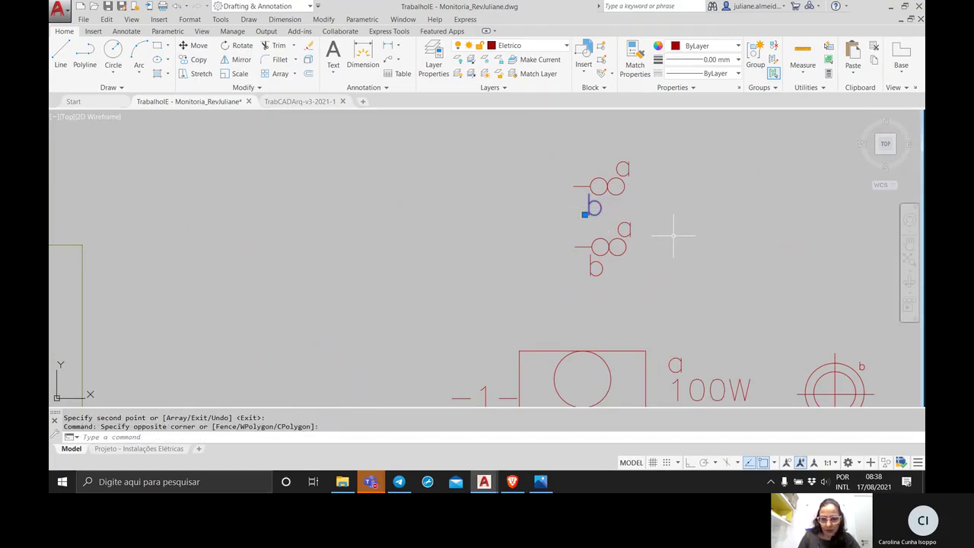
{"action": "key", "text": "Escape"}
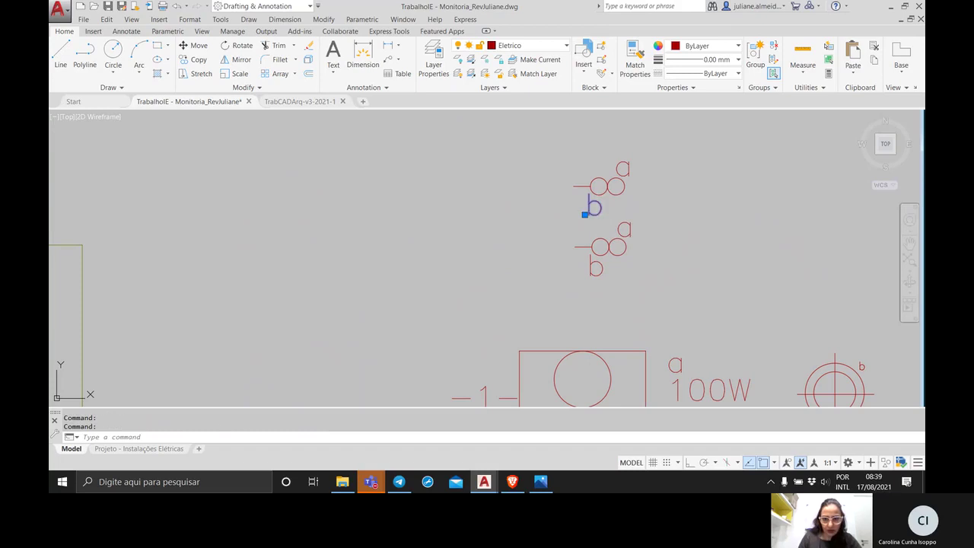
{"action": "double_click", "coordinate": [592, 207]}
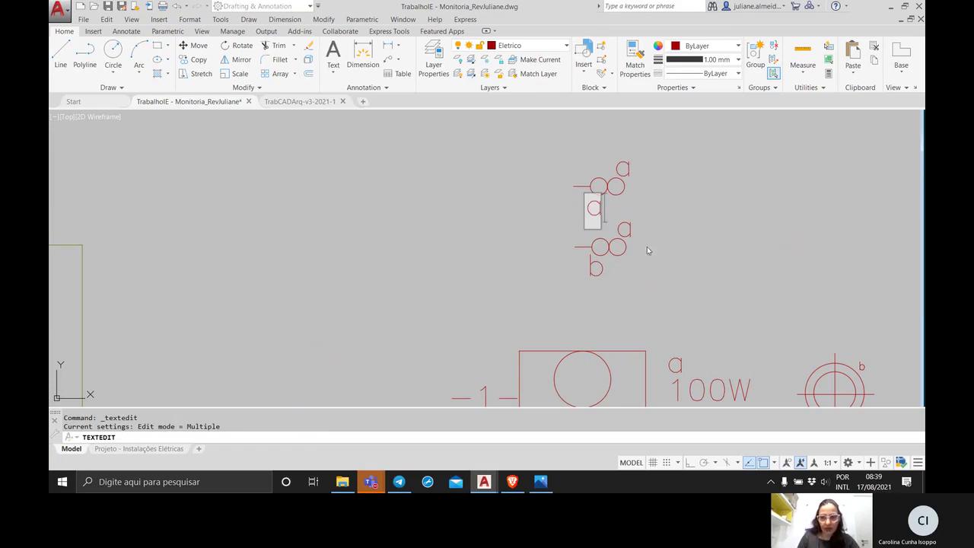
{"action": "left_click", "coordinate": [647, 246]}
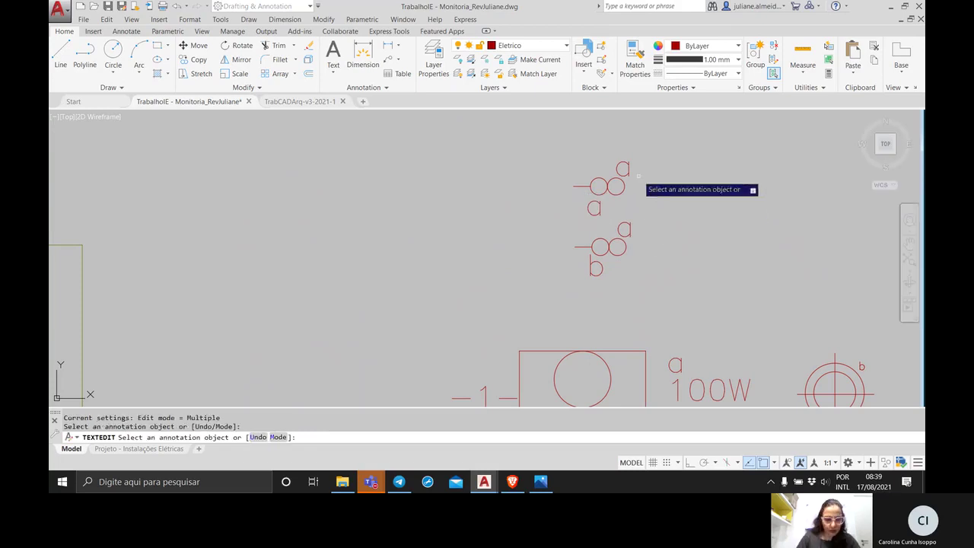
{"action": "key", "text": "Escape"}
{"action": "key", "text": "Escape"}
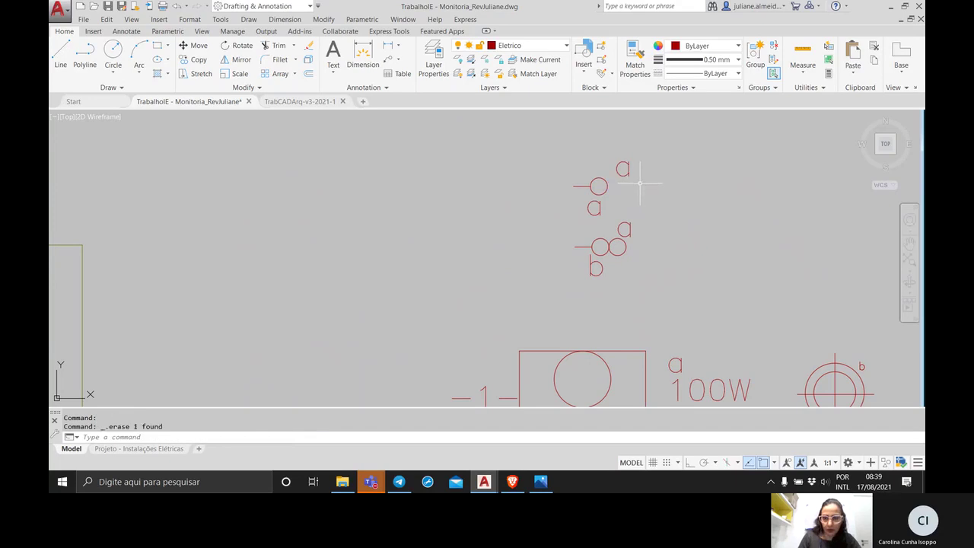
{"action": "left_click", "coordinate": [640, 175]}
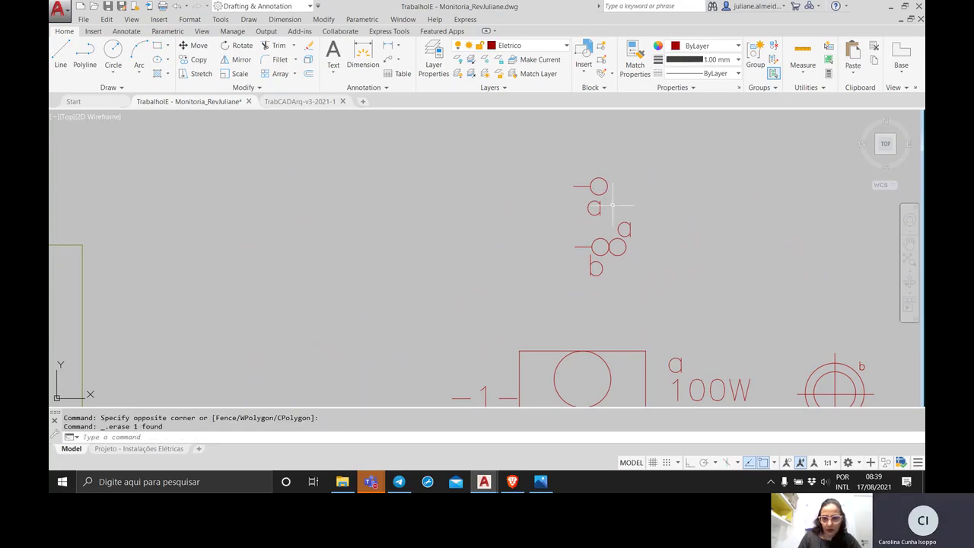
Start copying the single switch symbol with its a label, using the free end of its line as base point.
{"action": "left_click_drag", "start_coordinate": [615, 212], "coordinate": [537, 160]}
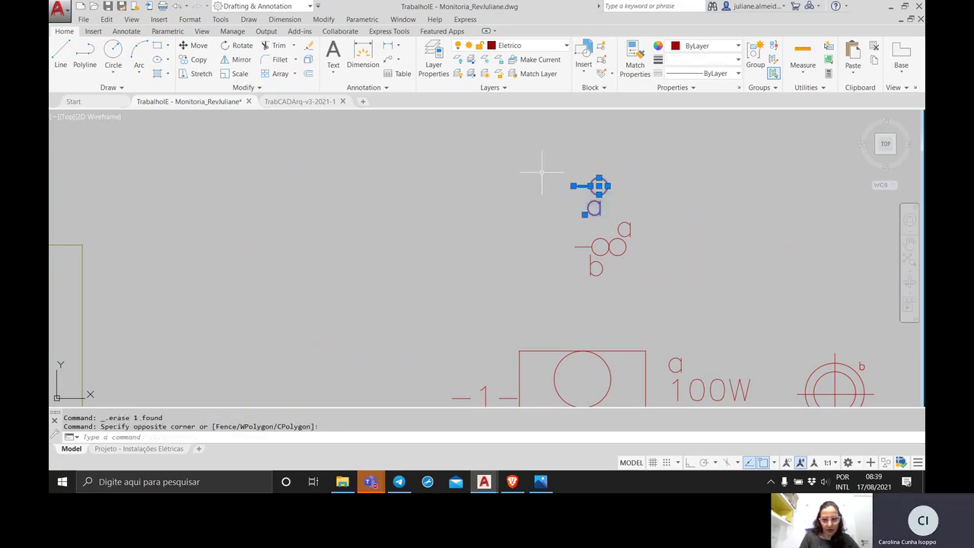
{"action": "type", "text": "co"}
{"action": "key", "text": "Return"}
{"action": "left_click", "coordinate": [575, 186]}
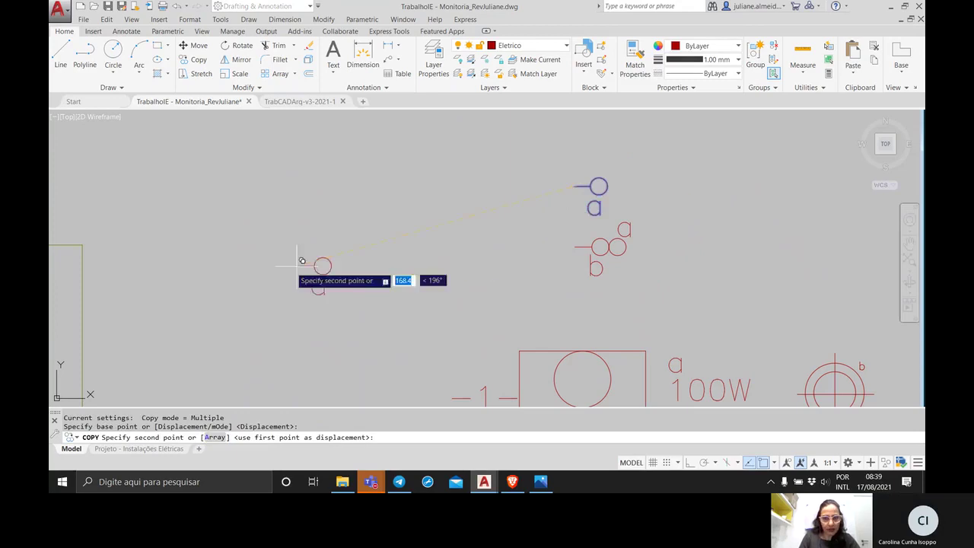
{"action": "scroll", "coordinate": [238, 262], "scroll_direction": "down", "scroll_amount": 5}
{"action": "scroll", "coordinate": [420, 267], "scroll_direction": "up", "scroll_amount": 5}
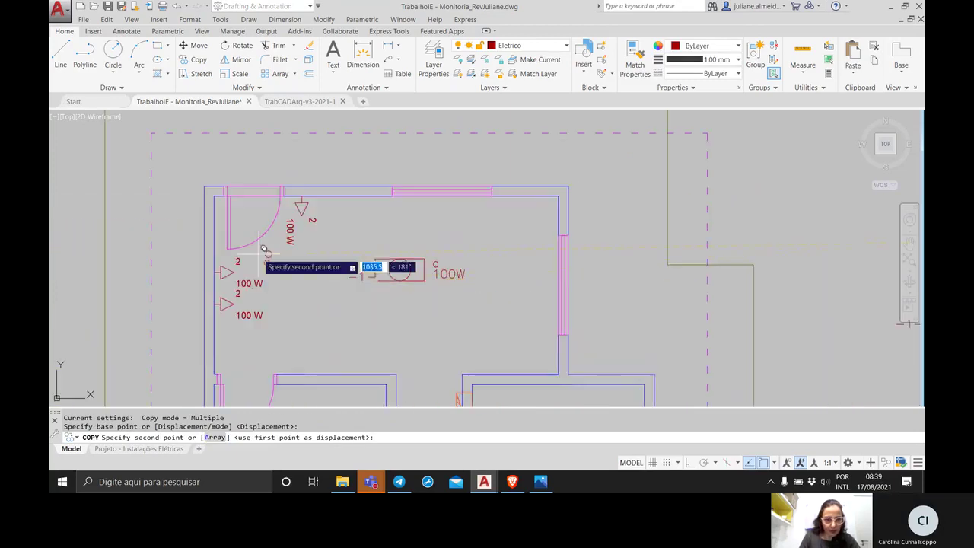
{"action": "scroll", "coordinate": [378, 280], "scroll_direction": "up", "scroll_amount": 4}
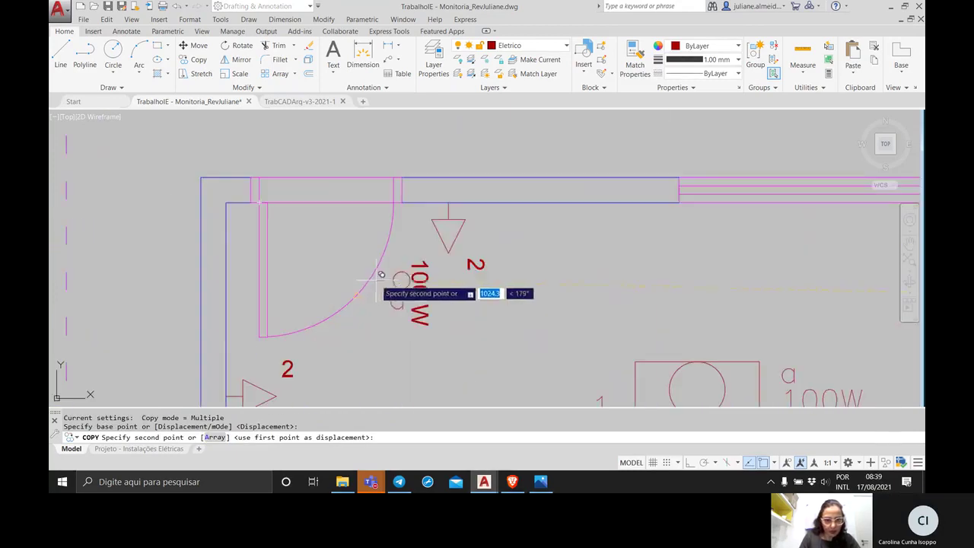
{"action": "left_click", "coordinate": [454, 248]}
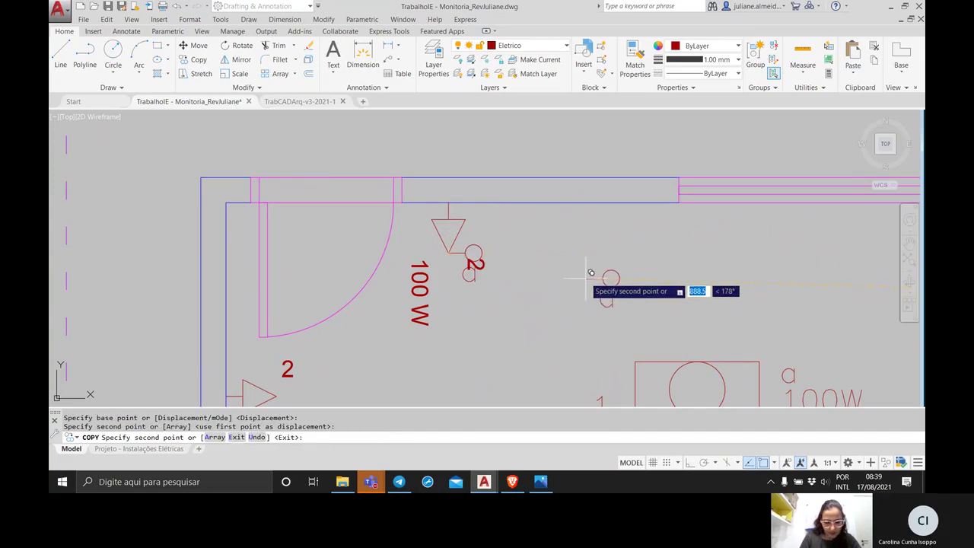
{"action": "key", "text": "ctrl+z"}
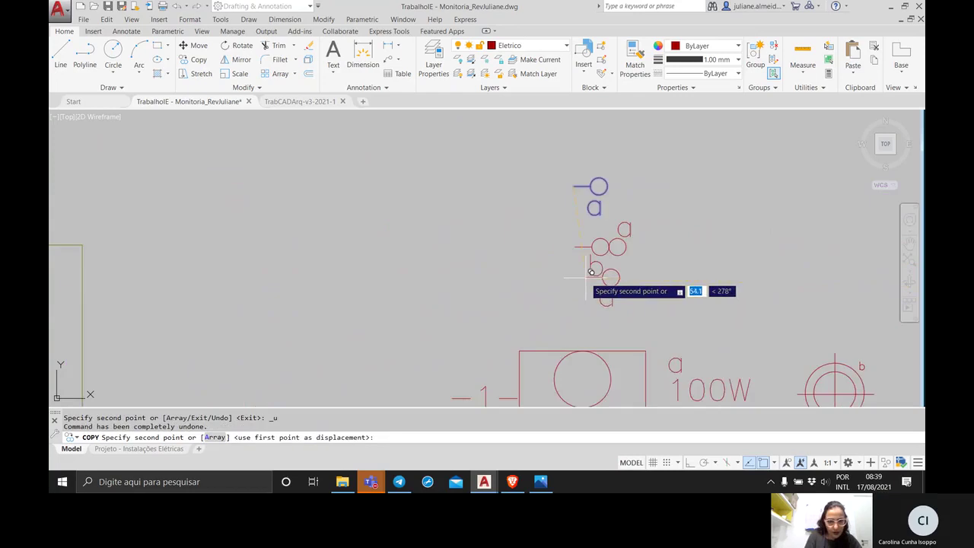
Place one copy of the single switch on the north wall's inner face, between the entrance door and the 100 W outlet.
{"action": "scroll", "coordinate": [312, 263], "scroll_direction": "down", "scroll_amount": 6}
{"action": "middle_click_drag", "start_coordinate": [310, 263], "coordinate": [644, 267]}
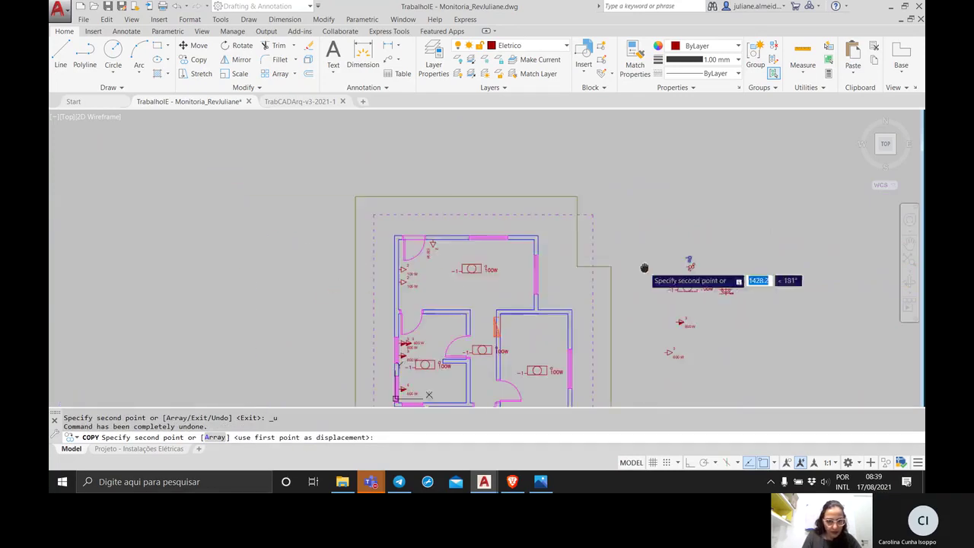
{"action": "scroll", "coordinate": [405, 225], "scroll_direction": "up", "scroll_amount": 4}
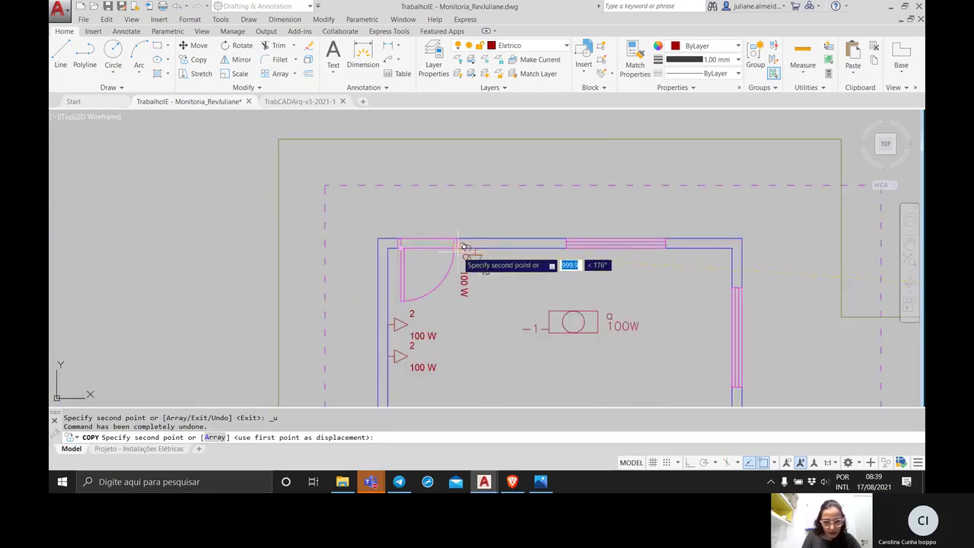
{"action": "scroll", "coordinate": [463, 247], "scroll_direction": "up", "scroll_amount": 4}
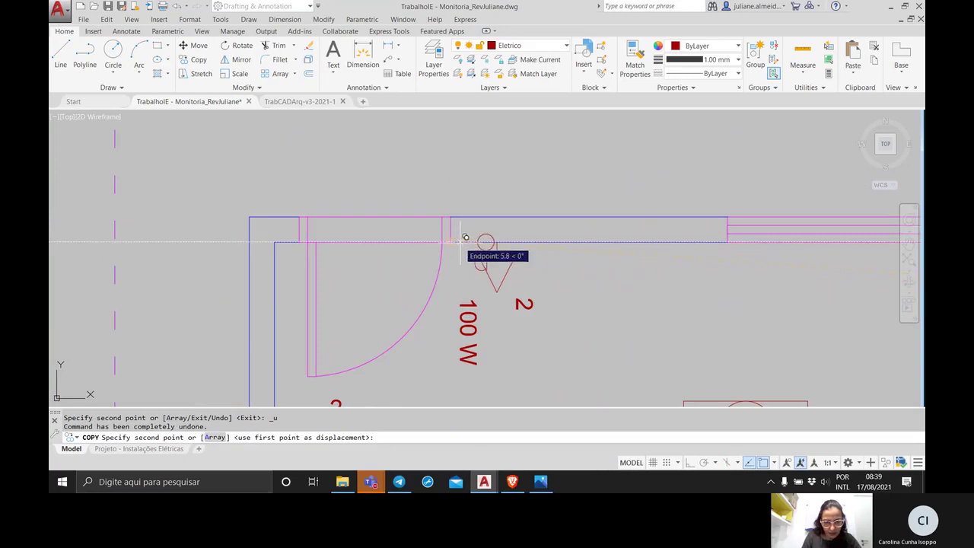
{"action": "left_click", "coordinate": [466, 237]}
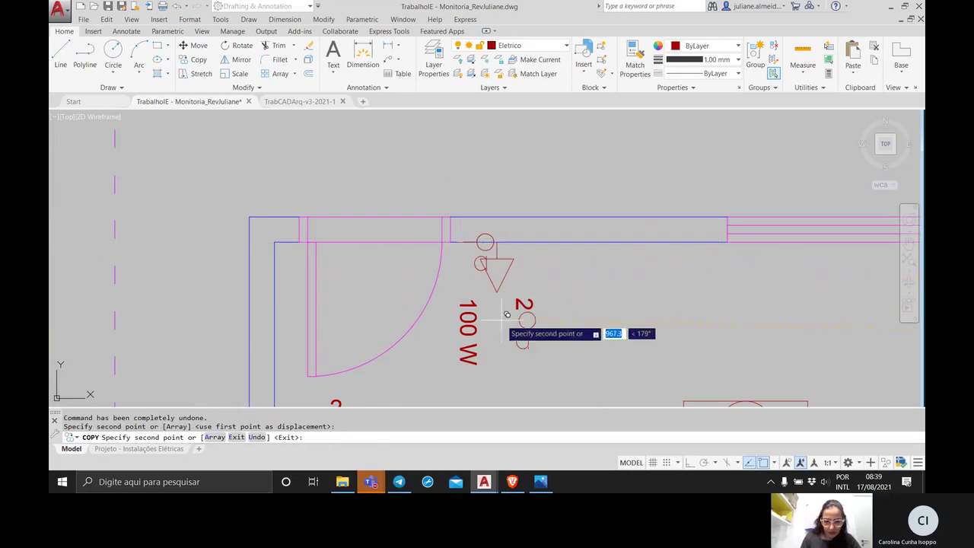
{"action": "scroll", "coordinate": [507, 314], "scroll_direction": "down", "scroll_amount": 6}
{"action": "scroll", "coordinate": [514, 326], "scroll_direction": "up", "scroll_amount": 4}
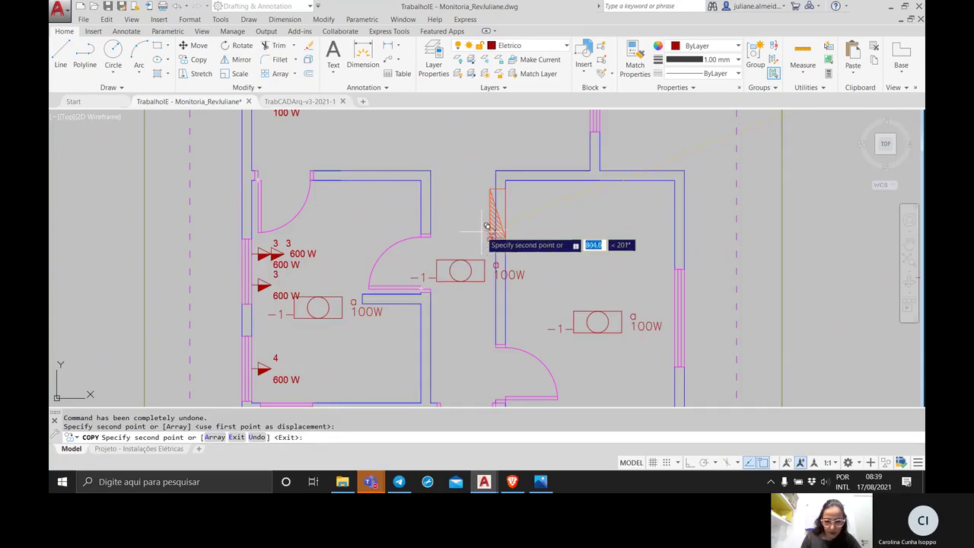
{"action": "key", "text": "Return"}
Copy the single switch with its a label onto the east room's west wall, just above the door.
{"action": "scroll", "coordinate": [493, 224], "scroll_direction": "down", "scroll_amount": 5}
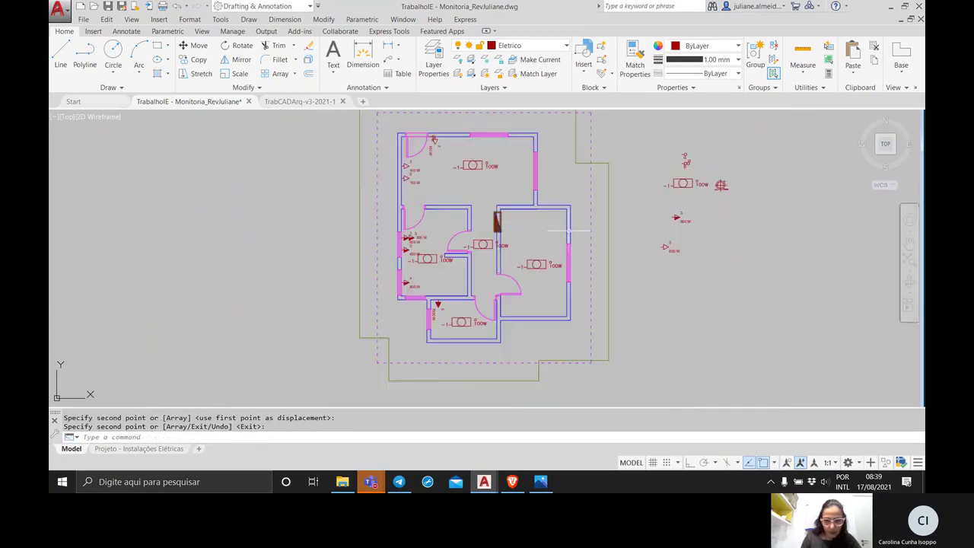
{"action": "middle_click_drag", "start_coordinate": [644, 191], "coordinate": [524, 210]}
{"action": "scroll", "coordinate": [561, 178], "scroll_direction": "up", "scroll_amount": 5}
{"action": "left_click", "coordinate": [529, 162]}
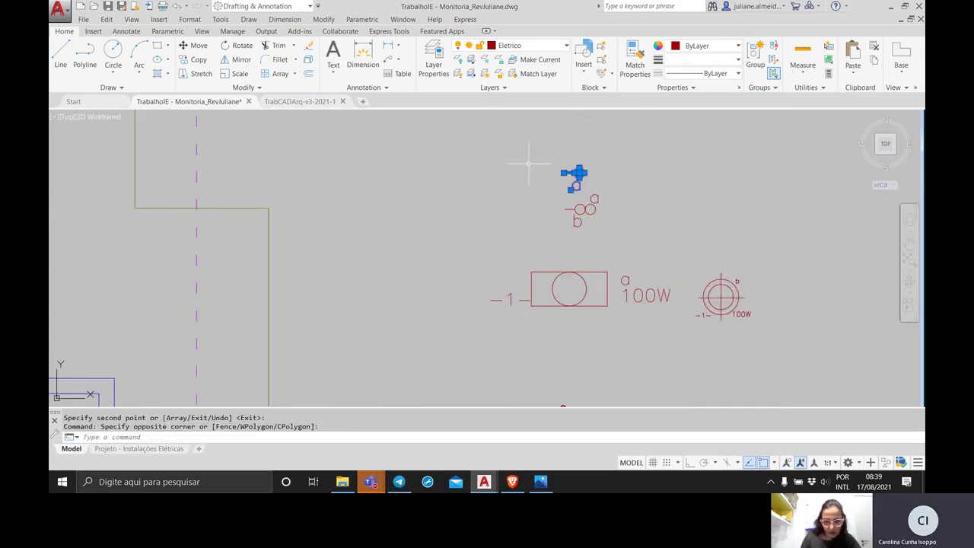
{"action": "type", "text": "co"}
{"action": "key", "text": "Return"}
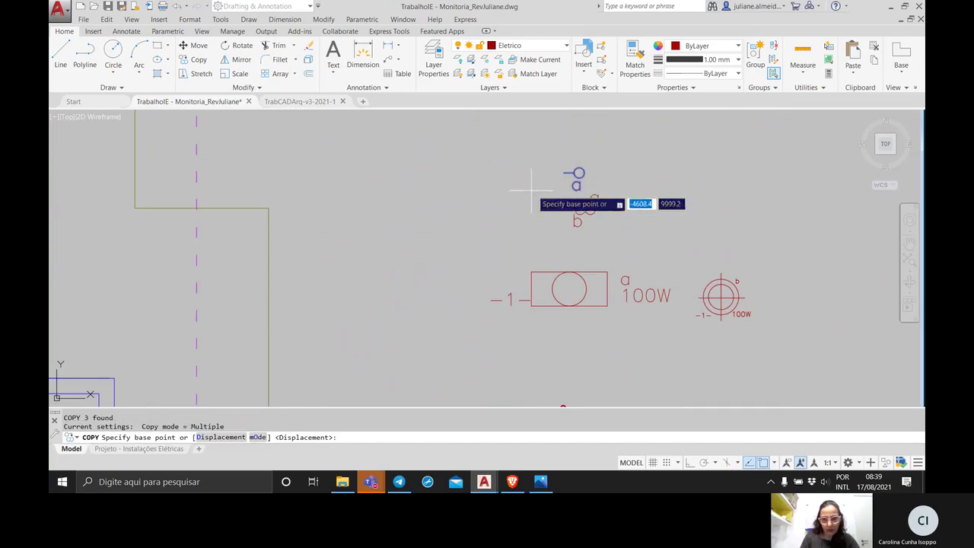
{"action": "left_click", "coordinate": [569, 167]}
{"action": "scroll", "coordinate": [73, 385], "scroll_direction": "down", "scroll_amount": 4}
{"action": "middle_click_drag", "start_coordinate": [109, 368], "coordinate": [443, 120]}
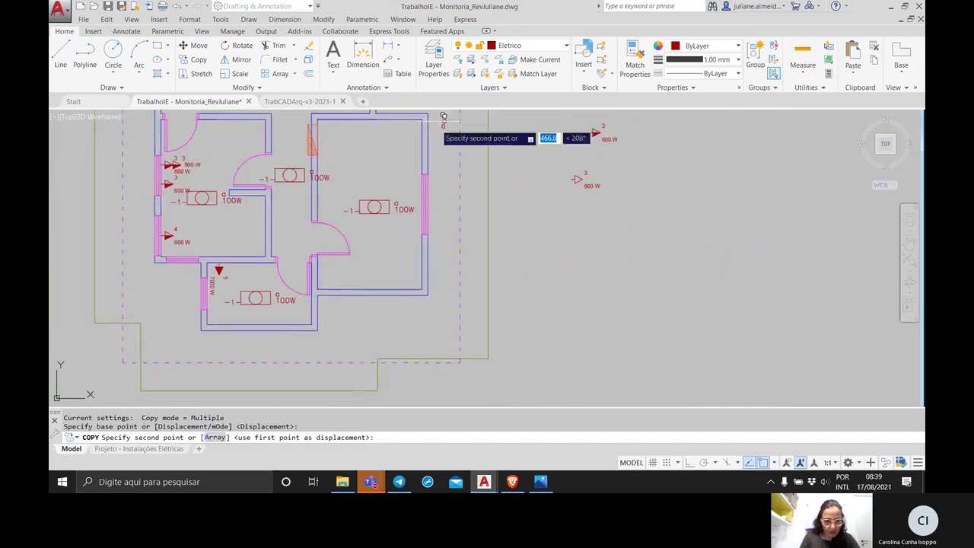
{"action": "scroll", "coordinate": [375, 190], "scroll_direction": "up", "scroll_amount": 2}
{"action": "middle_click_drag", "start_coordinate": [373, 191], "coordinate": [457, 259]}
{"action": "scroll", "coordinate": [376, 295], "scroll_direction": "up", "scroll_amount": 2}
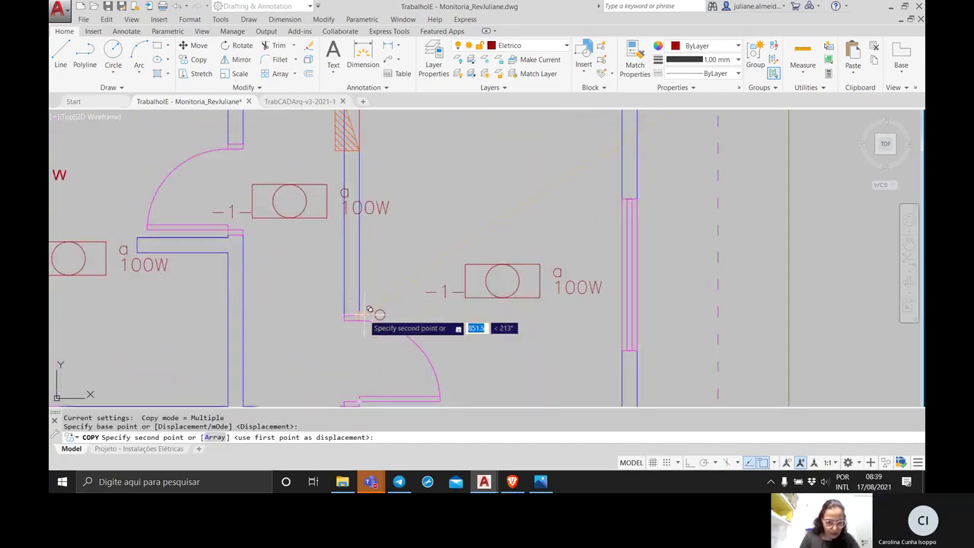
{"action": "left_click", "coordinate": [364, 312]}
Place another switch copy on the hallway's west wall, near the northeast corner of the west room.
{"action": "middle_click_drag", "start_coordinate": [270, 163], "coordinate": [385, 280]}
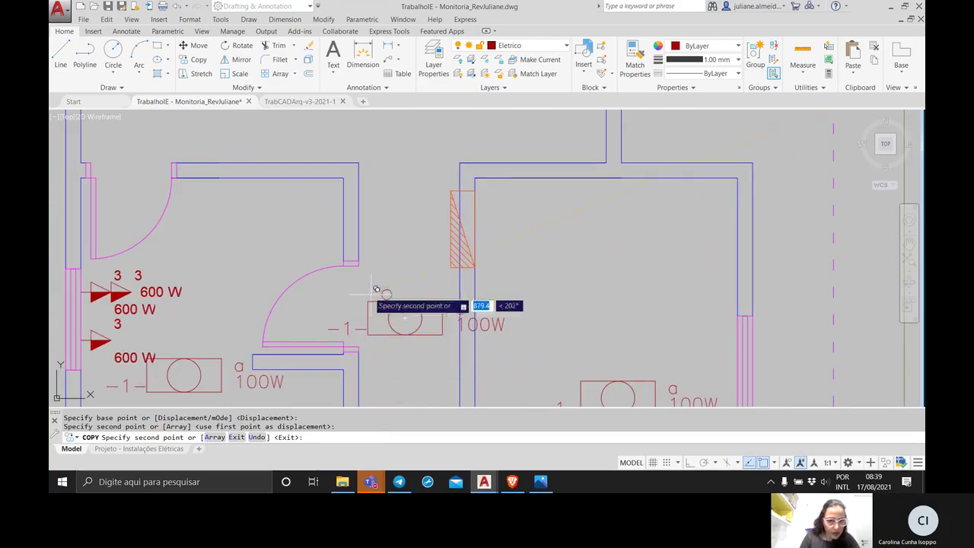
{"action": "middle_click_drag", "start_coordinate": [397, 371], "coordinate": [389, 389]}
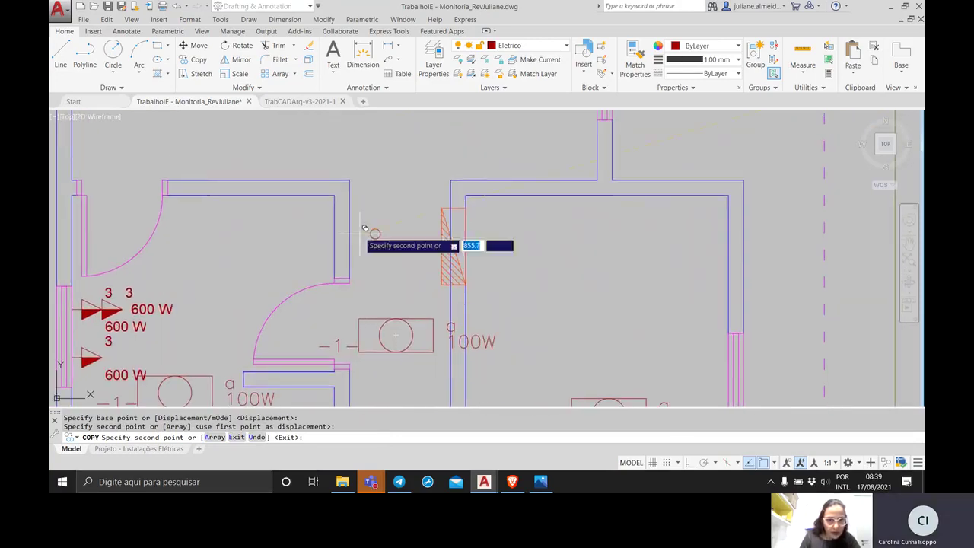
{"action": "left_click", "coordinate": [355, 183]}
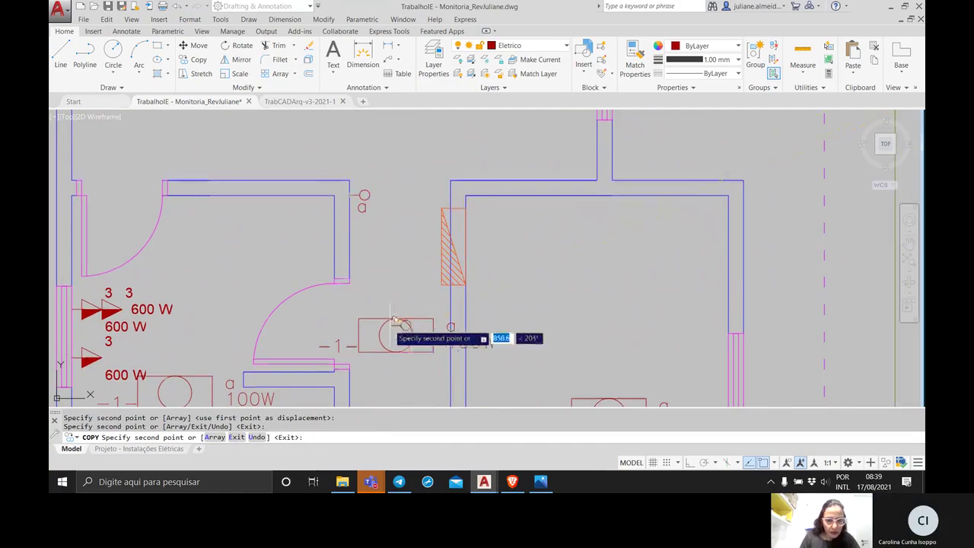
Place a further switch copy on the north wall of the southernmost room, beside its door, and finish copying.
{"action": "scroll", "coordinate": [384, 292], "scroll_direction": "down", "scroll_amount": 5}
{"action": "scroll", "coordinate": [384, 274], "scroll_direction": "up", "scroll_amount": 8}
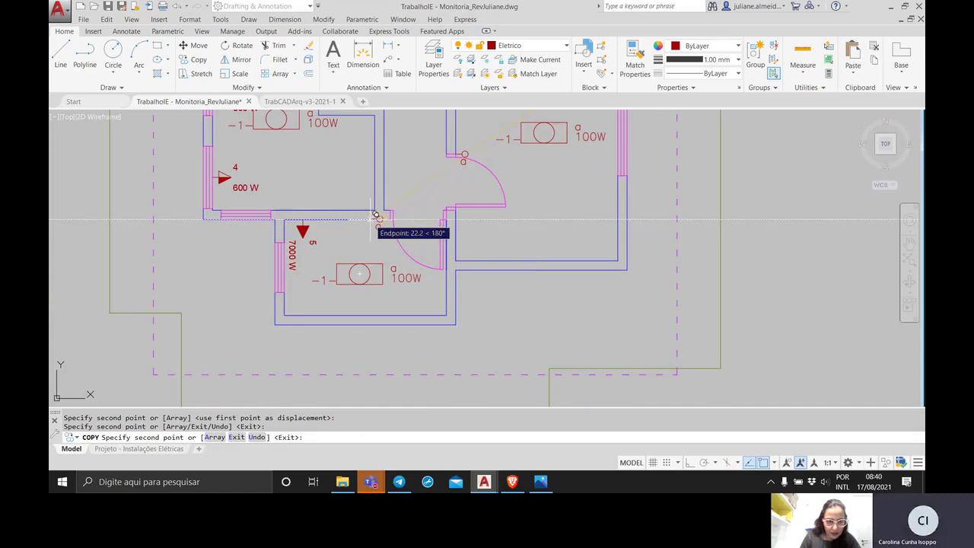
{"action": "left_click", "coordinate": [375, 216]}
{"action": "scroll", "coordinate": [427, 213], "scroll_direction": "down", "scroll_amount": 4}
{"action": "middle_click_drag", "start_coordinate": [427, 212], "coordinate": [432, 324]}
{"action": "key", "text": "Return"}
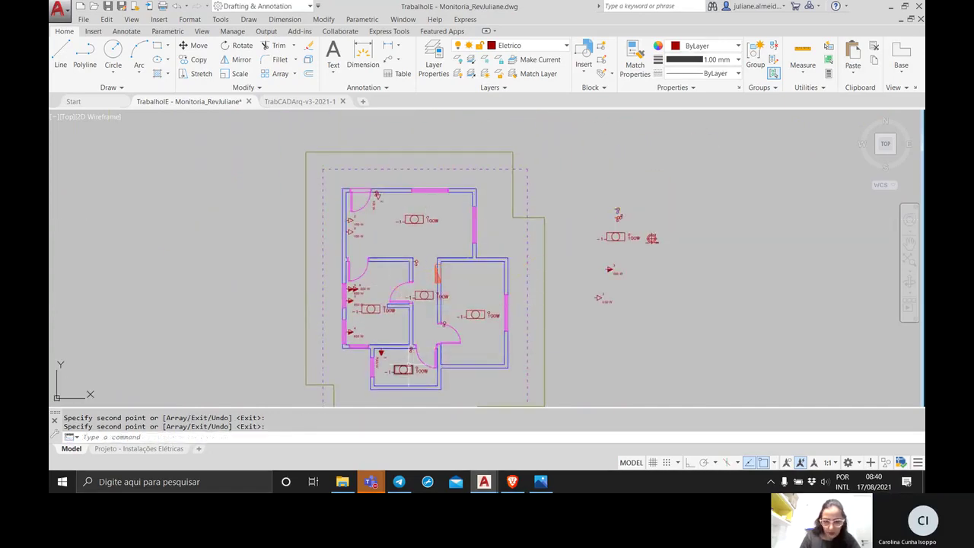
Rotate the southernmost room's switch and its a label by -90 degrees about the line's free end on the wall.
{"action": "scroll", "coordinate": [407, 355], "scroll_direction": "up", "scroll_amount": 8}
{"action": "left_click", "coordinate": [399, 280]}
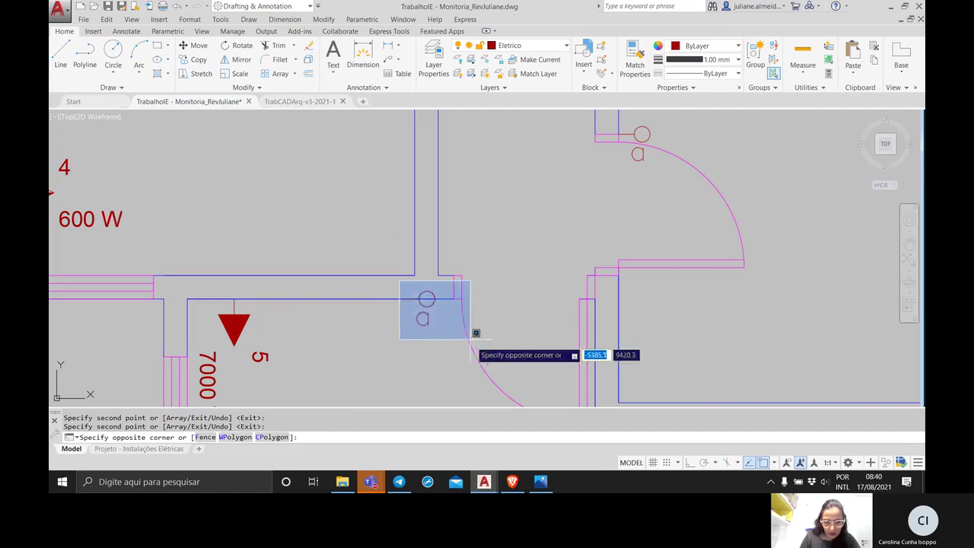
{"action": "left_click", "coordinate": [467, 353]}
{"action": "type", "text": "rota"}
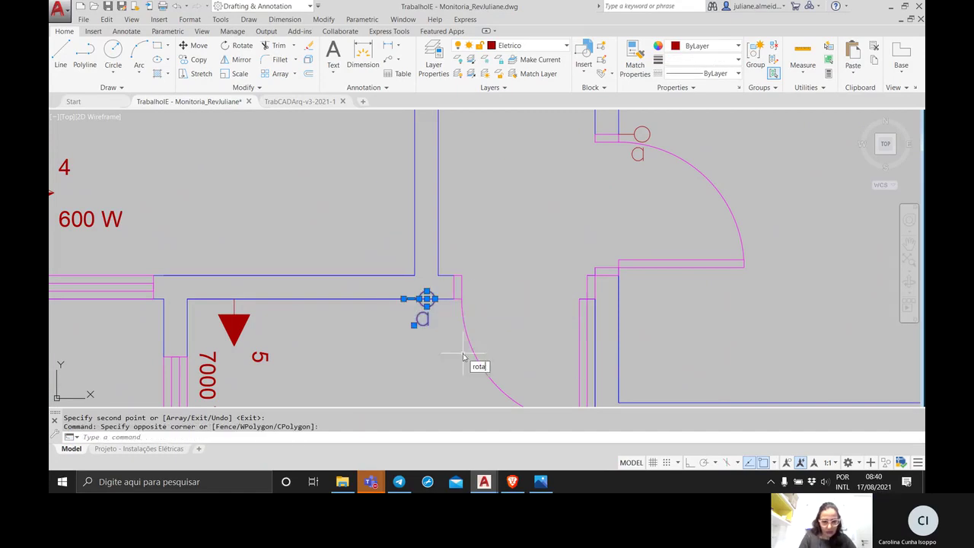
{"action": "type", "text": "te"}
{"action": "key", "text": "Return"}
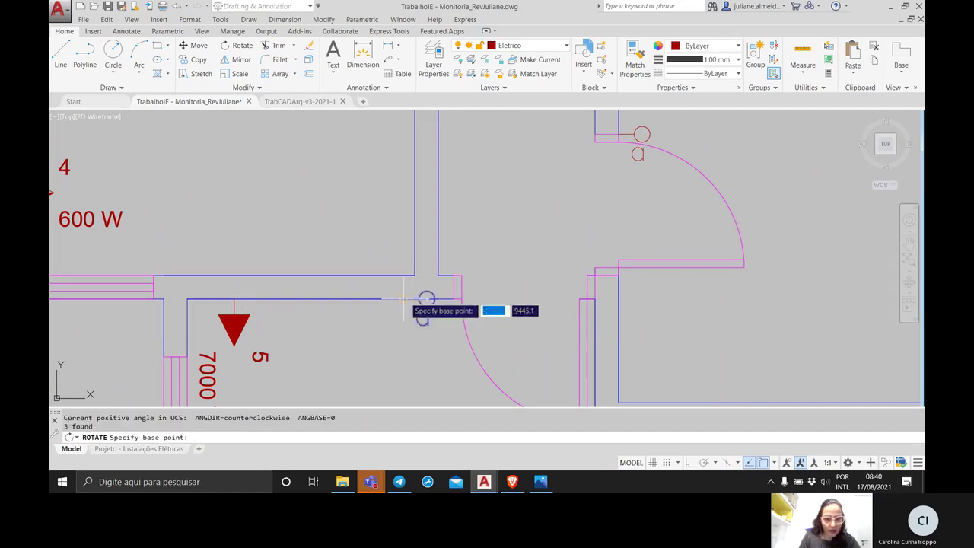
{"action": "left_click", "coordinate": [403, 299]}
{"action": "type", "text": "-90"}
{"action": "key", "text": "Return"}
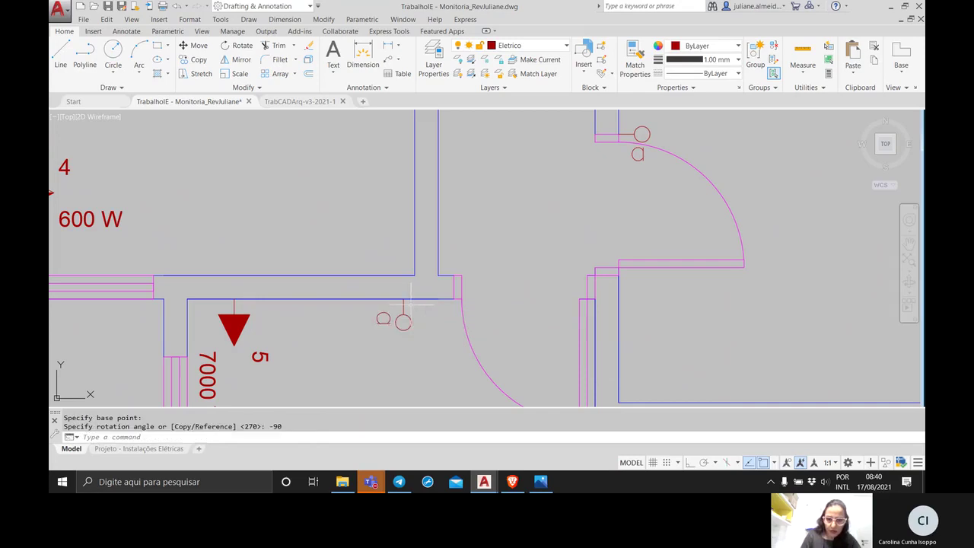
Copy the rotated switch with its a label to the north wall of the west room, beside the door.
{"action": "left_click", "coordinate": [411, 354]}
{"action": "left_click", "coordinate": [356, 318]}
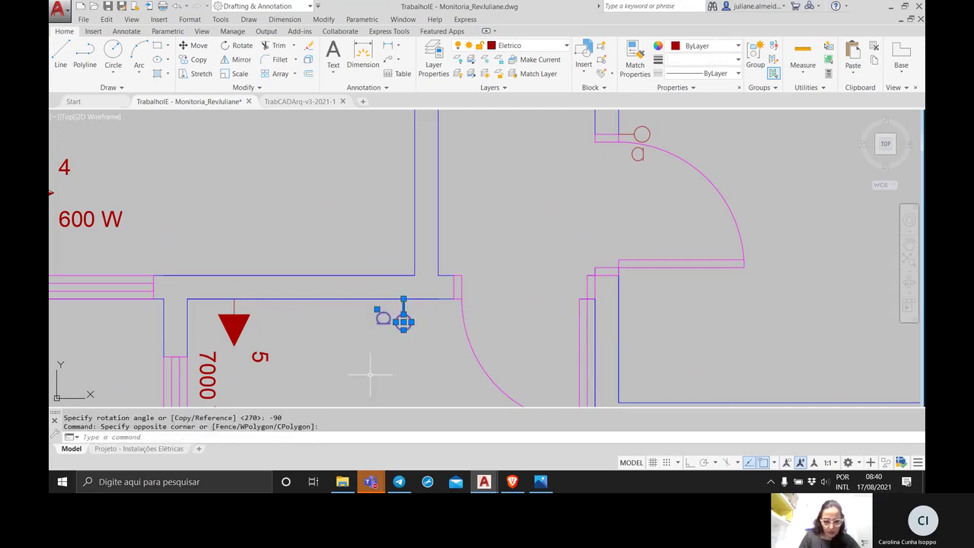
{"action": "type", "text": "co"}
{"action": "key", "text": "Return"}
{"action": "left_click", "coordinate": [403, 299]}
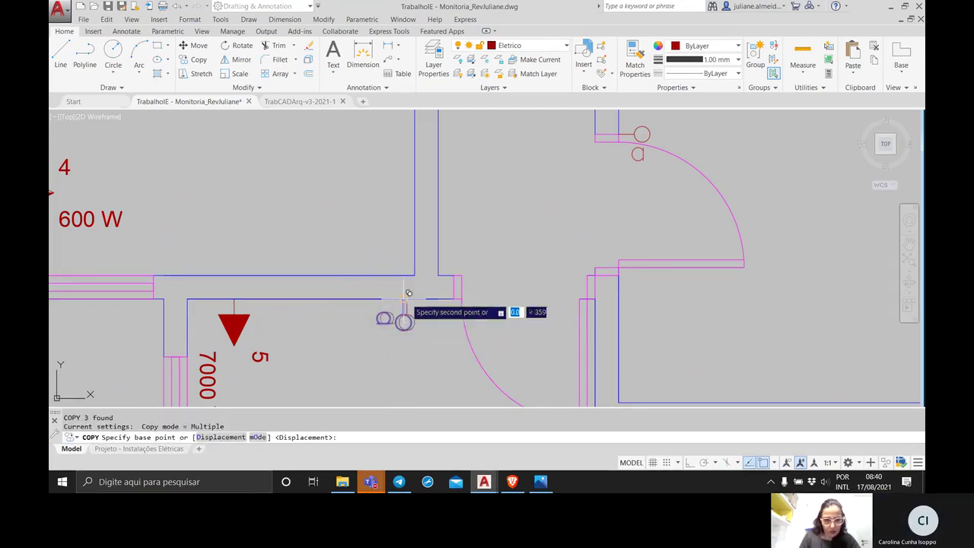
{"action": "scroll", "coordinate": [359, 157], "scroll_direction": "down", "scroll_amount": 5}
{"action": "scroll", "coordinate": [335, 350], "scroll_direction": "up", "scroll_amount": 6}
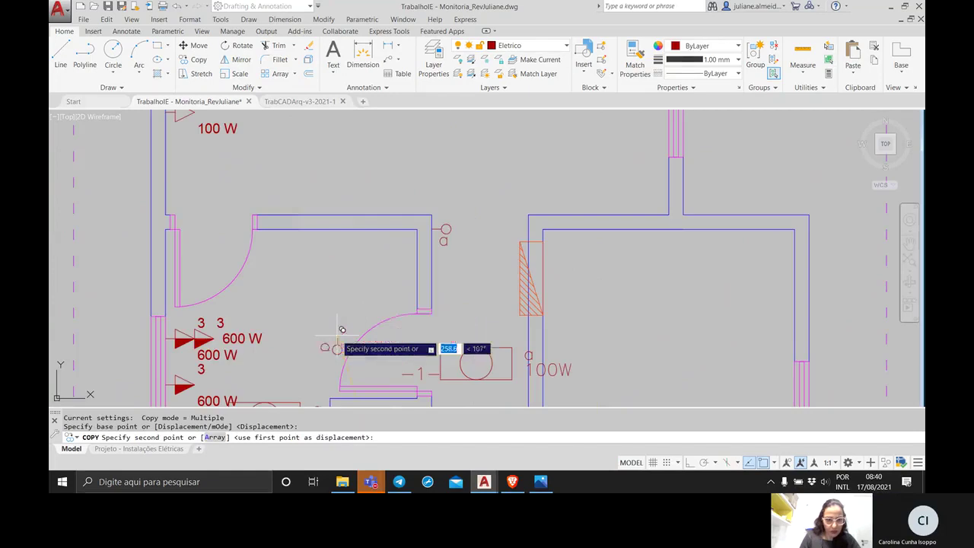
{"action": "left_click", "coordinate": [288, 231]}
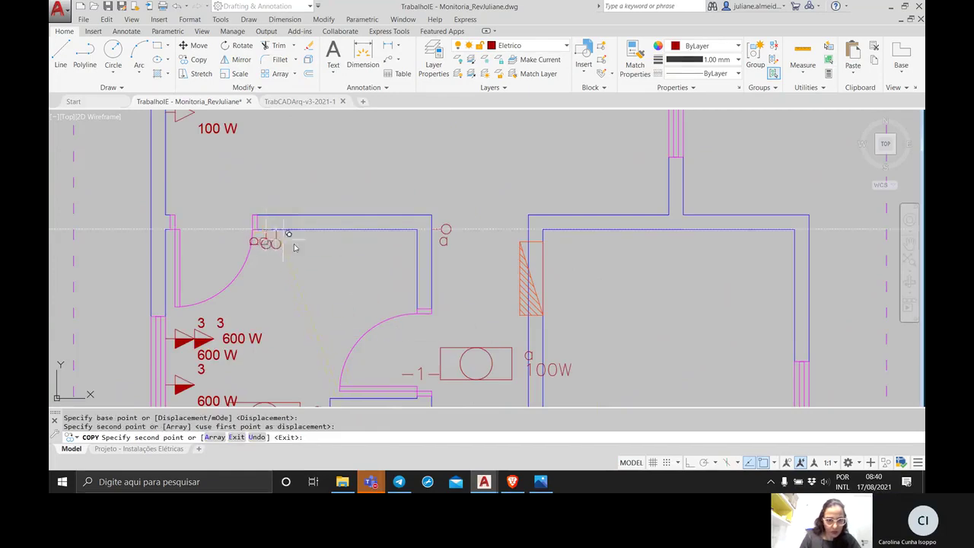
{"action": "scroll", "coordinate": [294, 247], "scroll_direction": "down", "scroll_amount": 5}
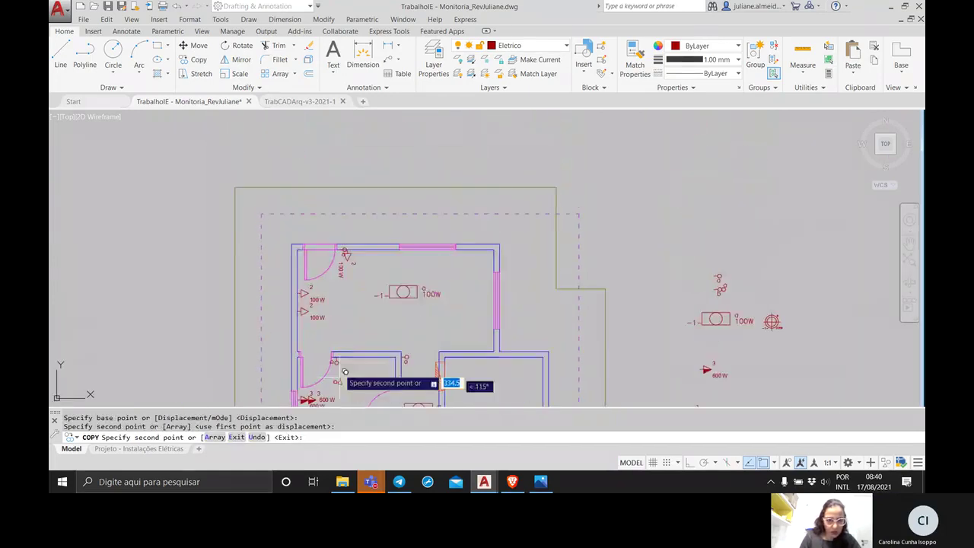
{"action": "scroll", "coordinate": [338, 308], "scroll_direction": "up", "scroll_amount": 4}
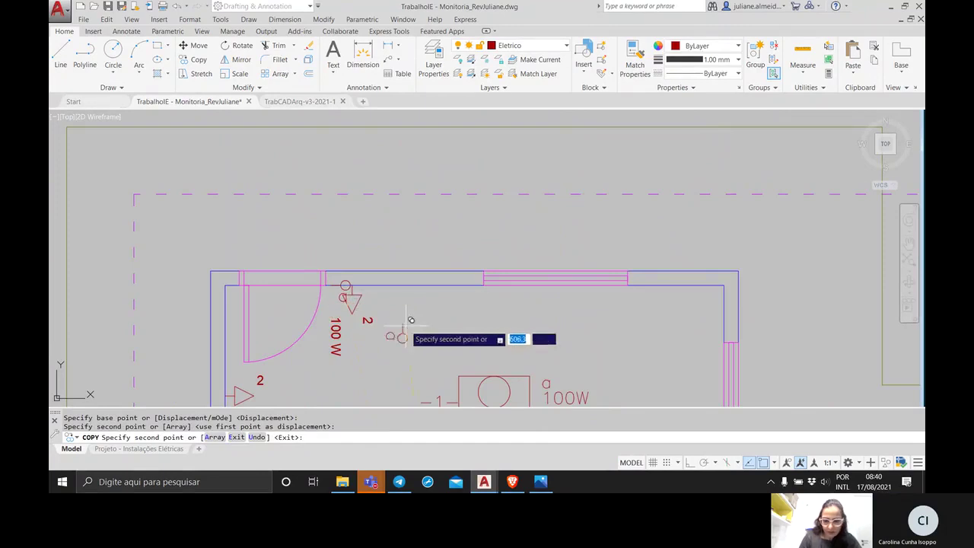
{"action": "key", "text": "Return"}
Rotate the switch and a label beside the entrance door by -90 degrees about the line's free end on the north wall.
{"action": "scroll", "coordinate": [339, 295], "scroll_direction": "up", "scroll_amount": 5}
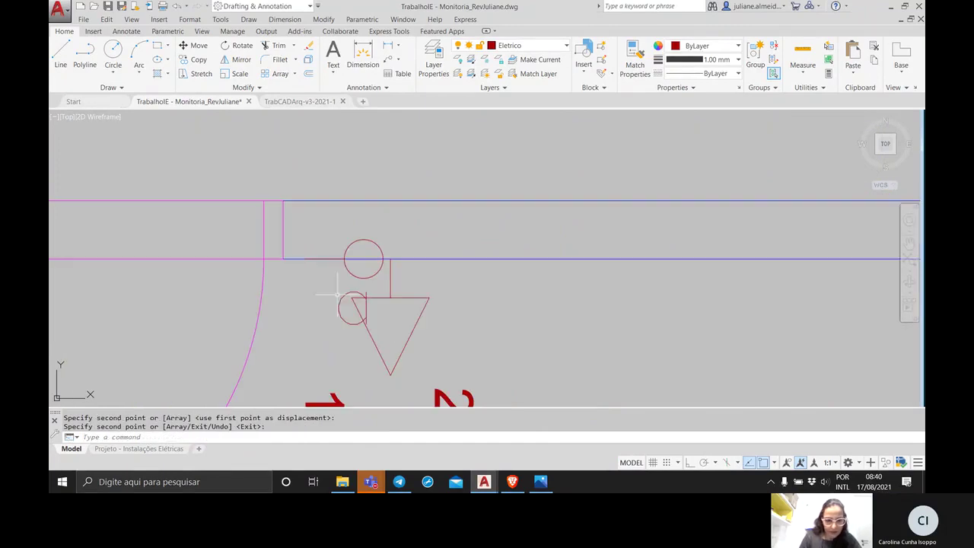
{"action": "left_click", "coordinate": [304, 236]}
{"action": "left_click", "coordinate": [380, 346]}
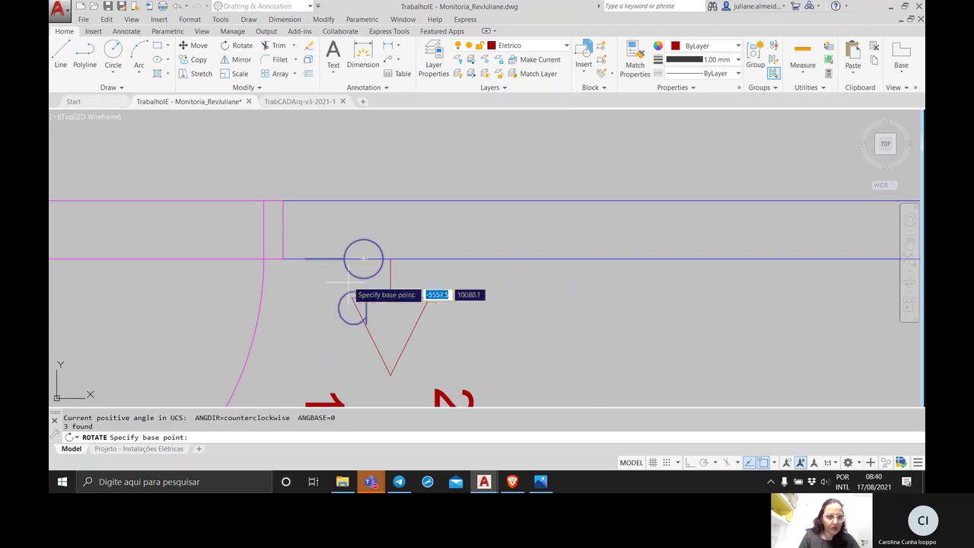
{"action": "left_click", "coordinate": [305, 259]}
{"action": "type", "text": "-90"}
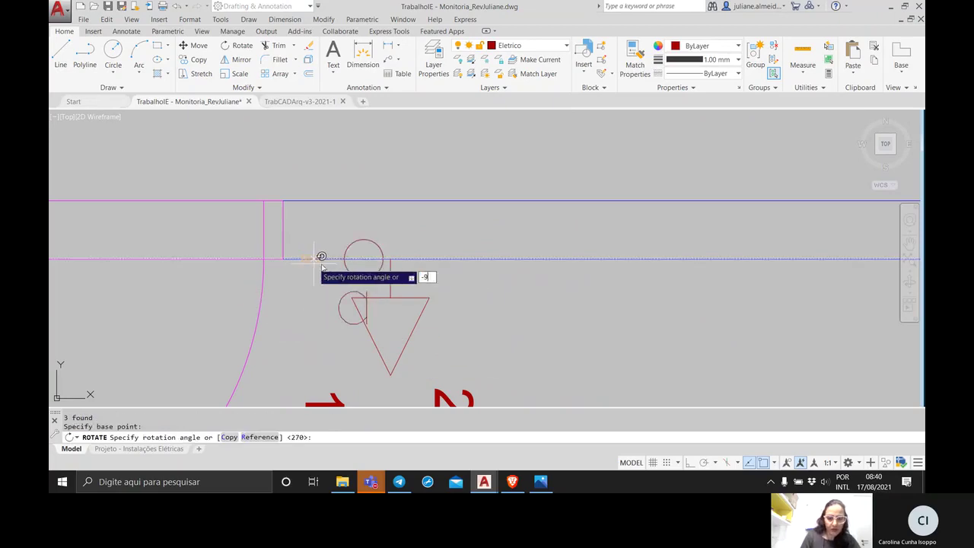
{"action": "key", "text": "Return"}
{"action": "scroll", "coordinate": [475, 310], "scroll_direction": "down", "scroll_amount": 8}
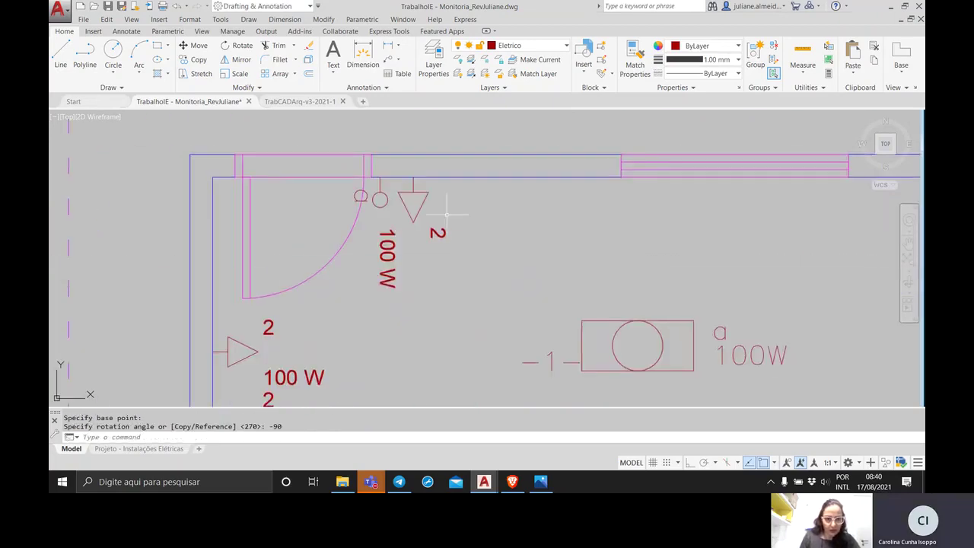
Move the west room's light, with its circuit number, a label and 100W text, into the southern part of that room.
{"action": "middle_click_drag", "start_coordinate": [457, 276], "coordinate": [303, 203]}
{"action": "middle_click_drag", "start_coordinate": [356, 389], "coordinate": [385, 272]}
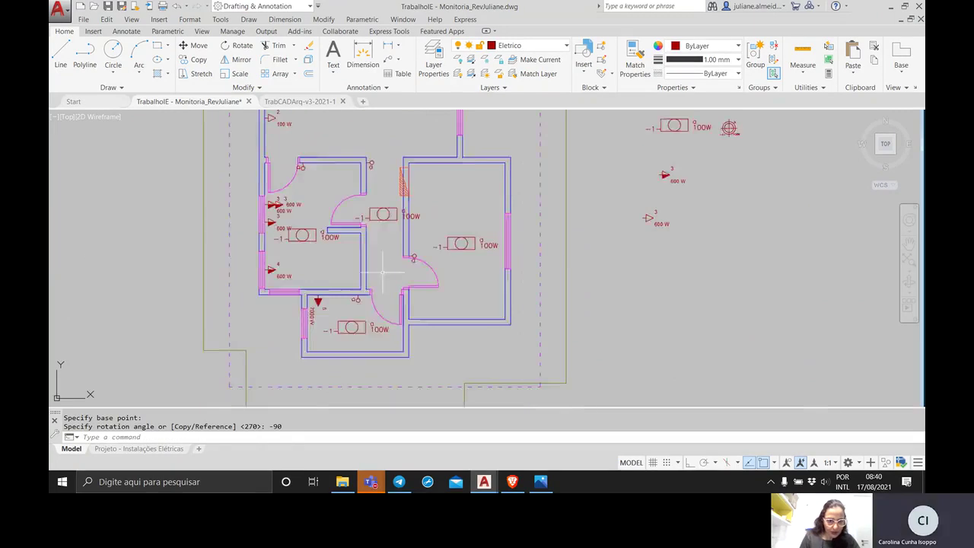
{"action": "scroll", "coordinate": [310, 249], "scroll_direction": "up", "scroll_amount": 4}
{"action": "left_click", "coordinate": [362, 233]}
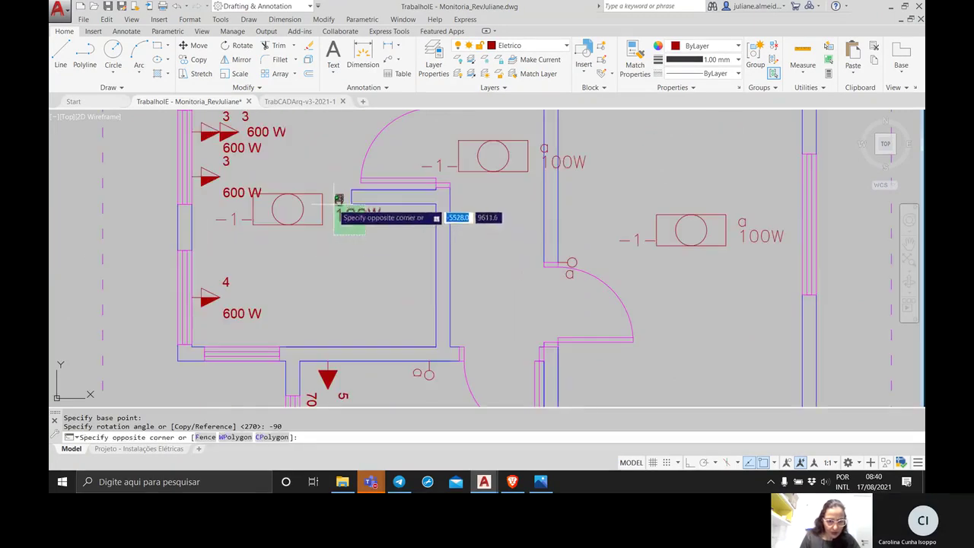
{"action": "left_click", "coordinate": [334, 206]}
{"action": "left_click", "coordinate": [322, 252]}
{"action": "left_click", "coordinate": [288, 208]}
{"action": "left_click", "coordinate": [227, 223]}
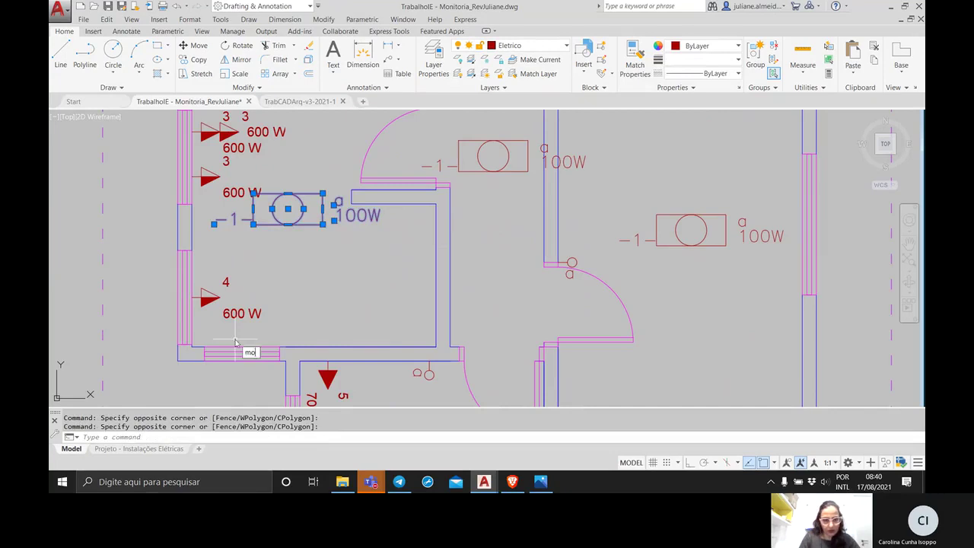
{"action": "type", "text": "mo"}
{"action": "key", "text": "Return"}
{"action": "left_click", "coordinate": [287, 210]}
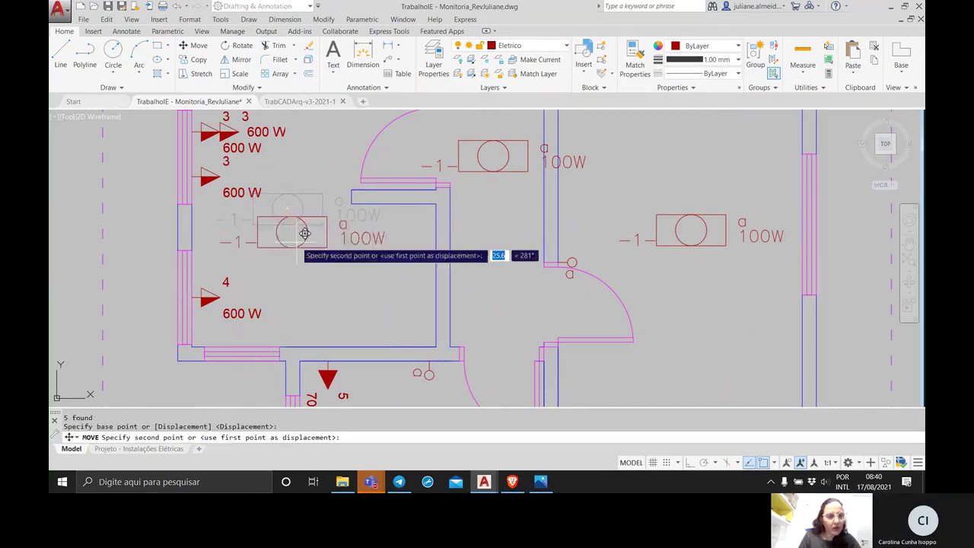
{"action": "left_click", "coordinate": [329, 276]}
Copy the moved light with its labels into the northern part of the west room and finish copying.
{"action": "left_click", "coordinate": [412, 308]}
{"action": "left_click", "coordinate": [267, 229]}
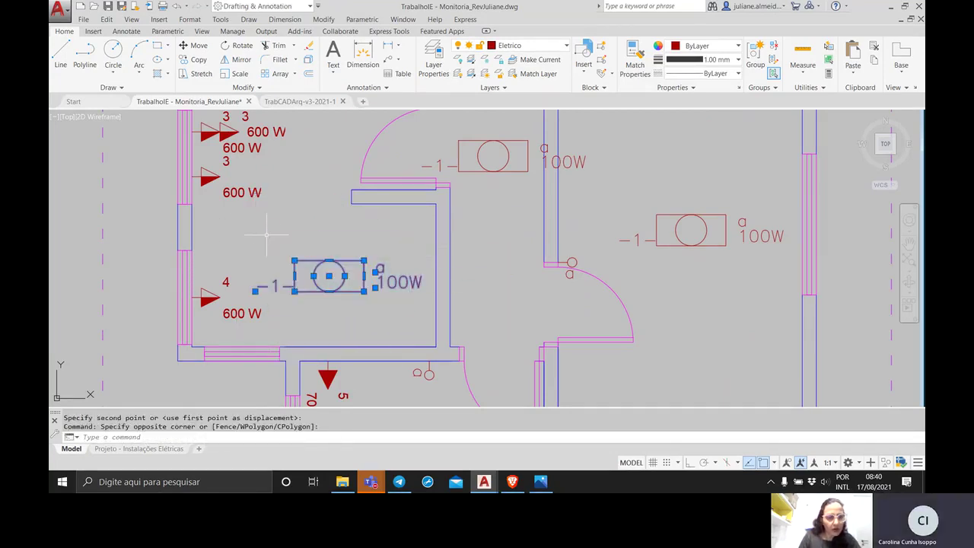
{"action": "type", "text": "co"}
{"action": "key", "text": "Return"}
{"action": "left_click", "coordinate": [328, 276]}
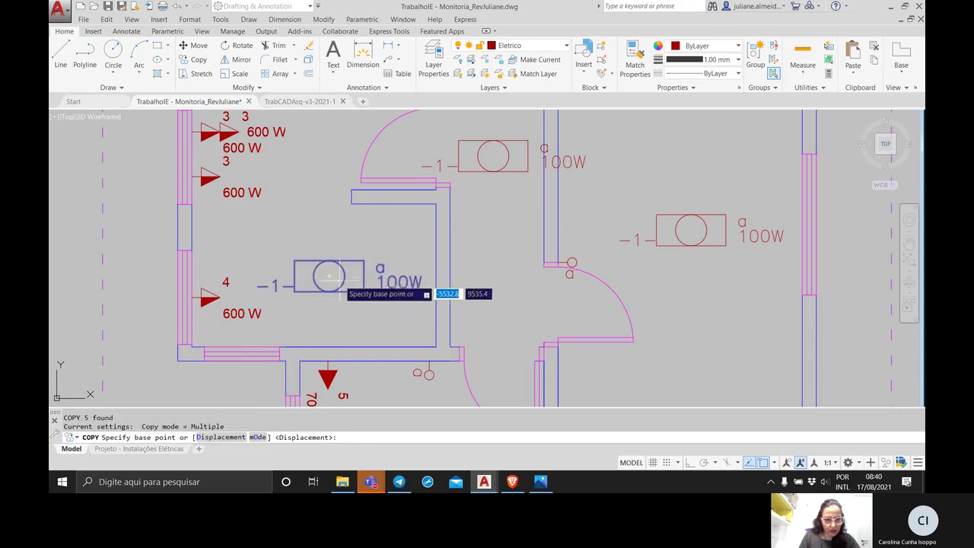
{"action": "scroll", "coordinate": [331, 196], "scroll_direction": "down", "scroll_amount": 2}
{"action": "middle_click_drag", "start_coordinate": [333, 211], "coordinate": [333, 306]}
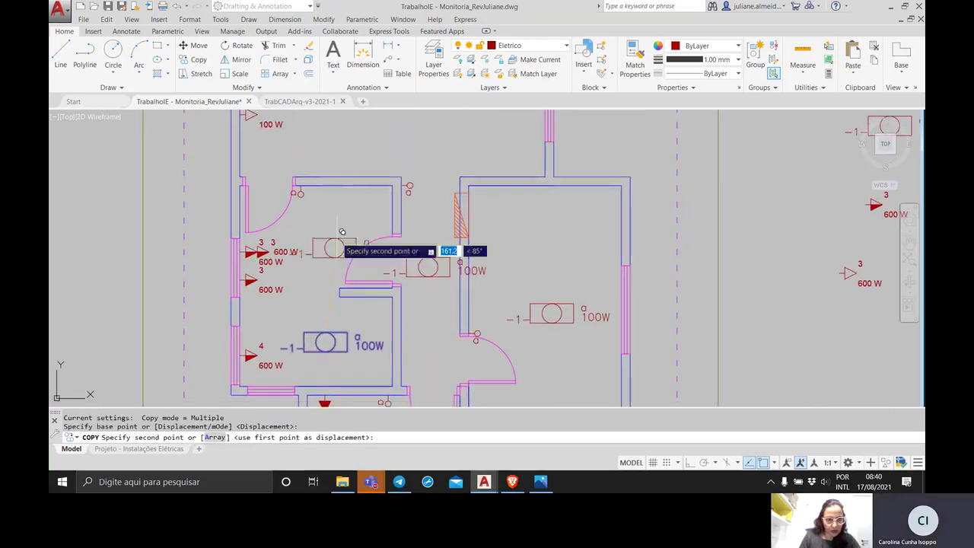
{"action": "left_click", "coordinate": [327, 223]}
{"action": "key", "text": "Return"}
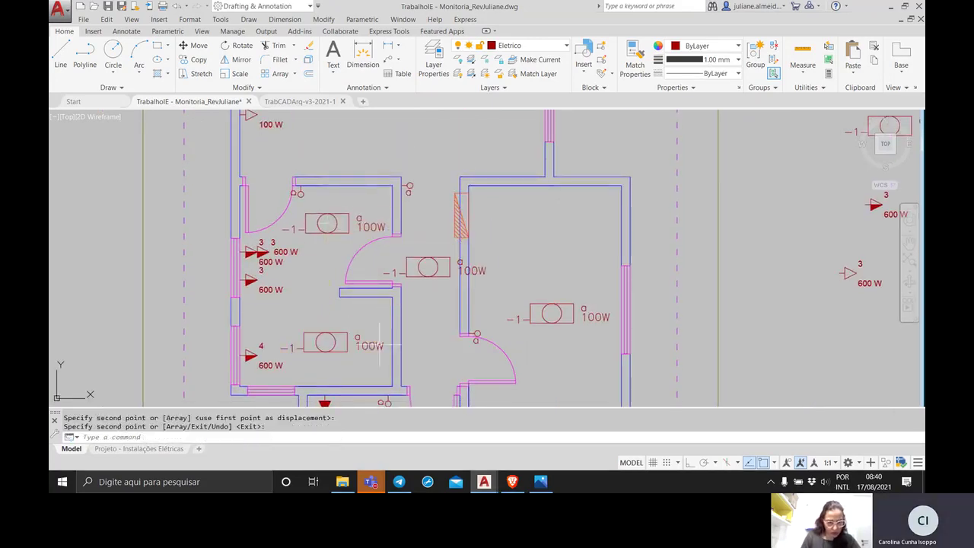
Erase the single switch and its a label beside the door in the west room's north wall.
{"action": "middle_click_drag", "start_coordinate": [316, 350], "coordinate": [317, 267]}
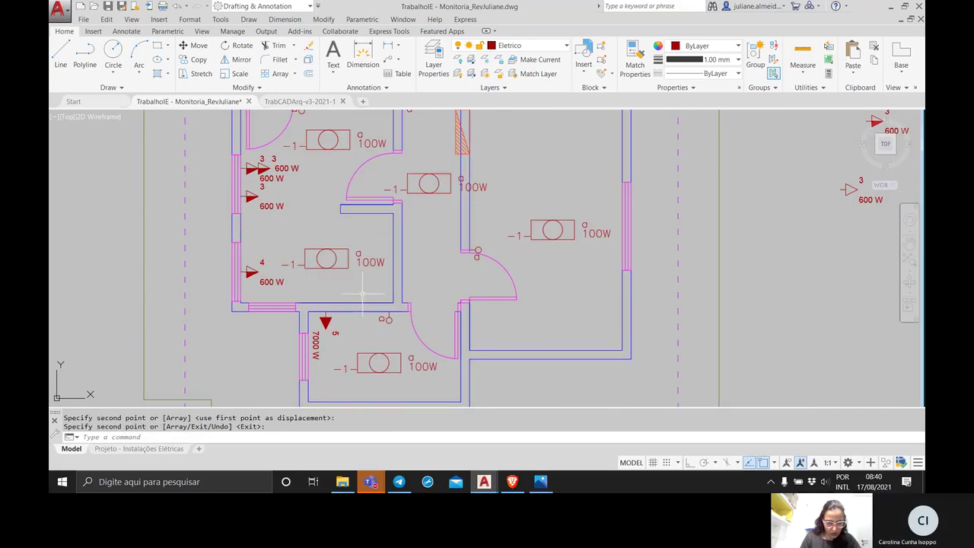
{"action": "middle_click_drag", "start_coordinate": [358, 253], "coordinate": [353, 362]}
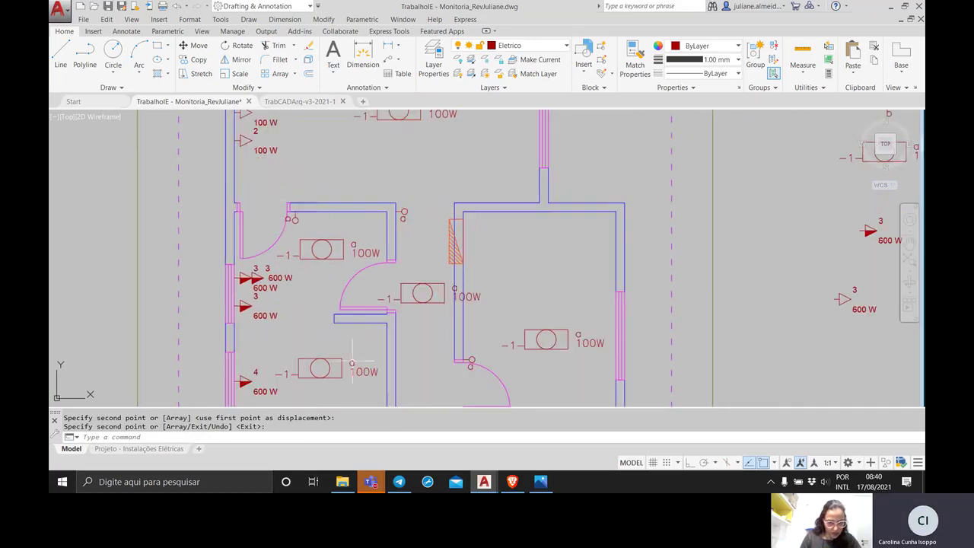
{"action": "left_click", "coordinate": [270, 191]}
{"action": "left_click", "coordinate": [316, 231]}
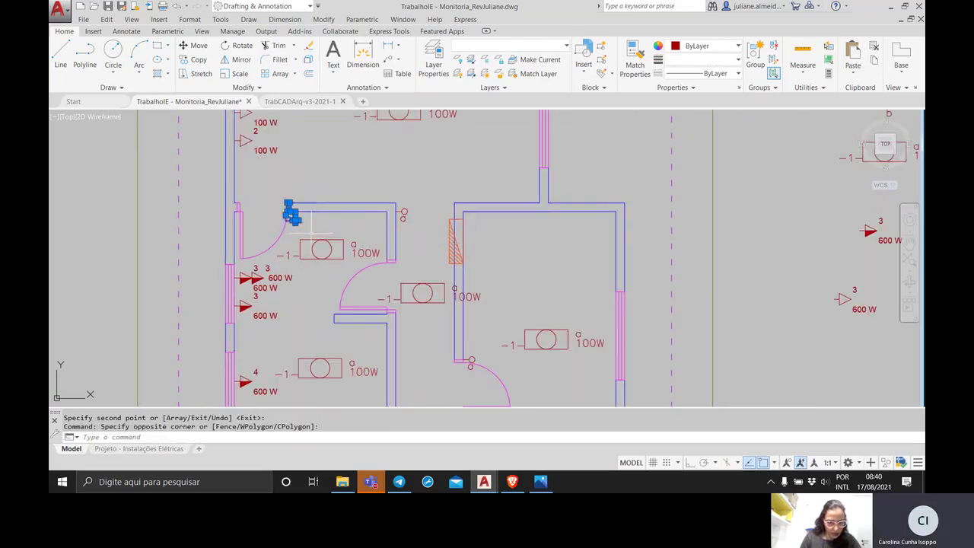
{"action": "scroll", "coordinate": [291, 215], "scroll_direction": "up", "scroll_amount": 5}
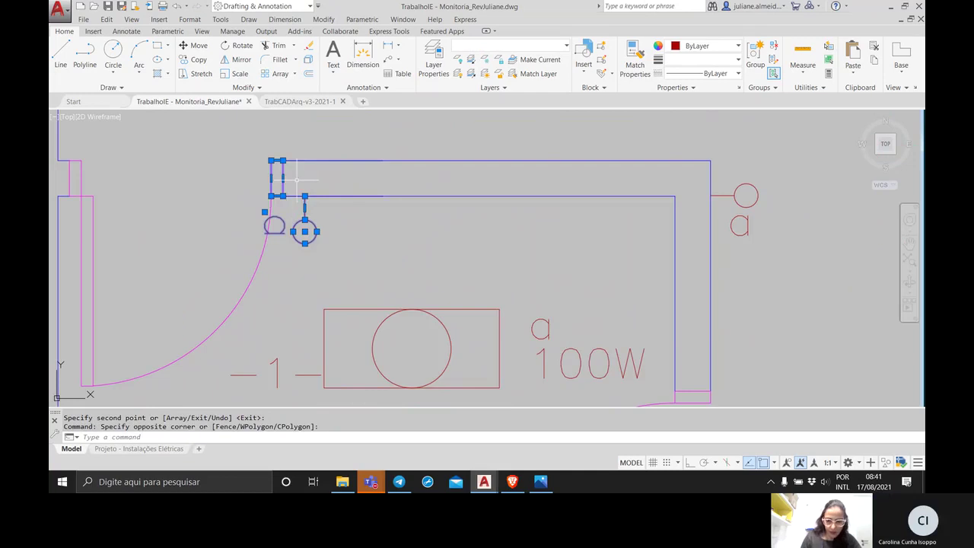
{"action": "left_click", "coordinate": [297, 180], "text": "shift"}
{"action": "left_click", "coordinate": [265, 180], "text": "shift"}
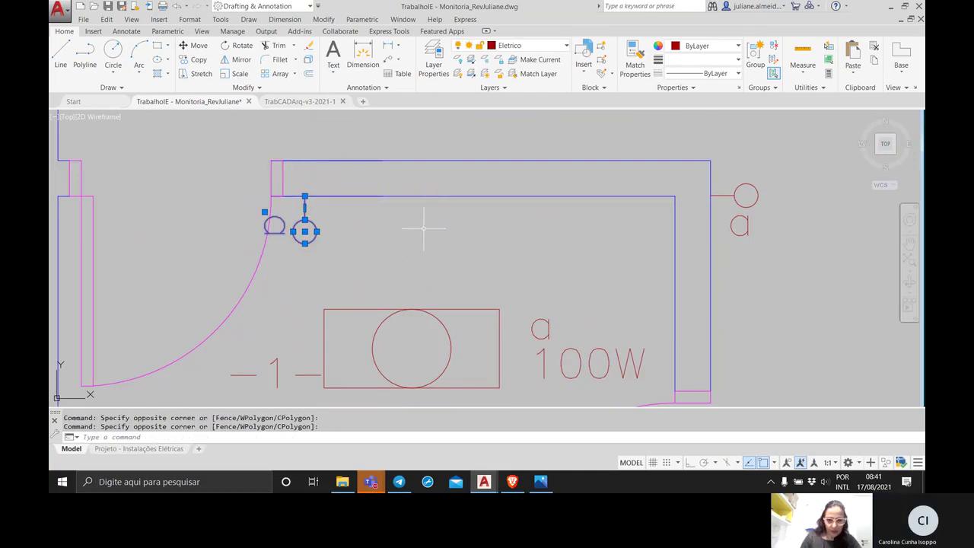
Copy the double switch with its a and b labels from the symbol legend to the west room's north wall, beside the door.
{"action": "scroll", "coordinate": [522, 248], "scroll_direction": "down", "scroll_amount": 8}
{"action": "middle_click_drag", "start_coordinate": [592, 229], "coordinate": [352, 257]}
{"action": "scroll", "coordinate": [486, 250], "scroll_direction": "up", "scroll_amount": 5}
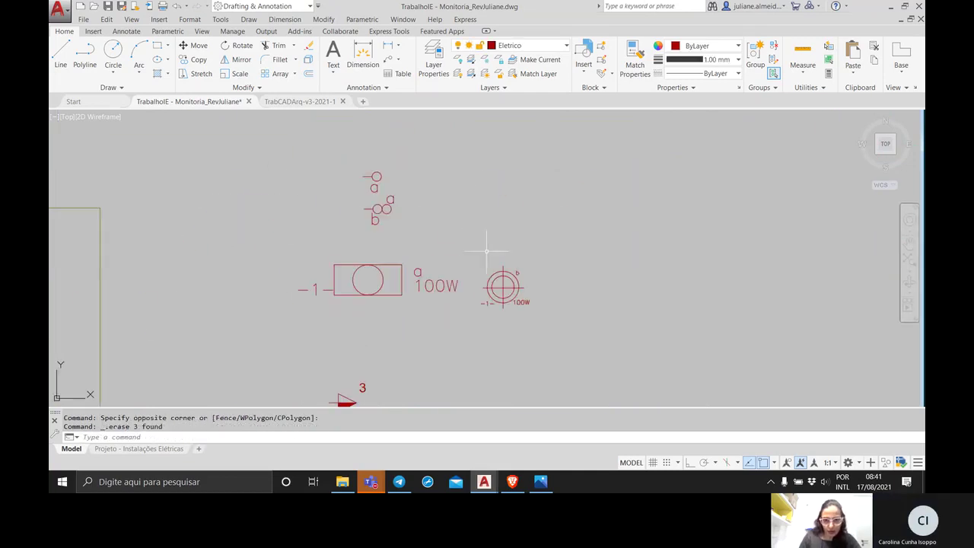
{"action": "left_click", "coordinate": [417, 228]}
{"action": "left_click", "coordinate": [310, 205]}
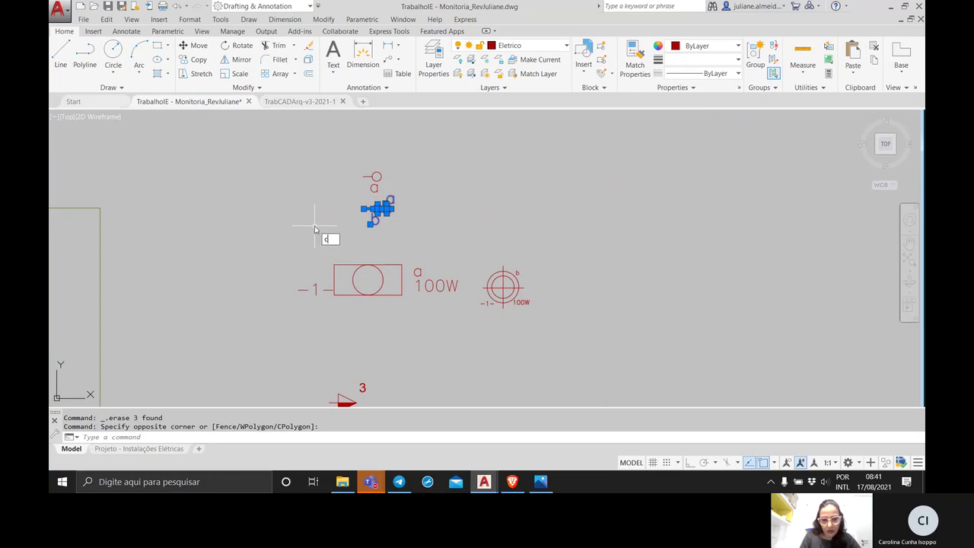
{"action": "type", "text": "co"}
{"action": "key", "text": "Return"}
{"action": "left_click", "coordinate": [367, 209]}
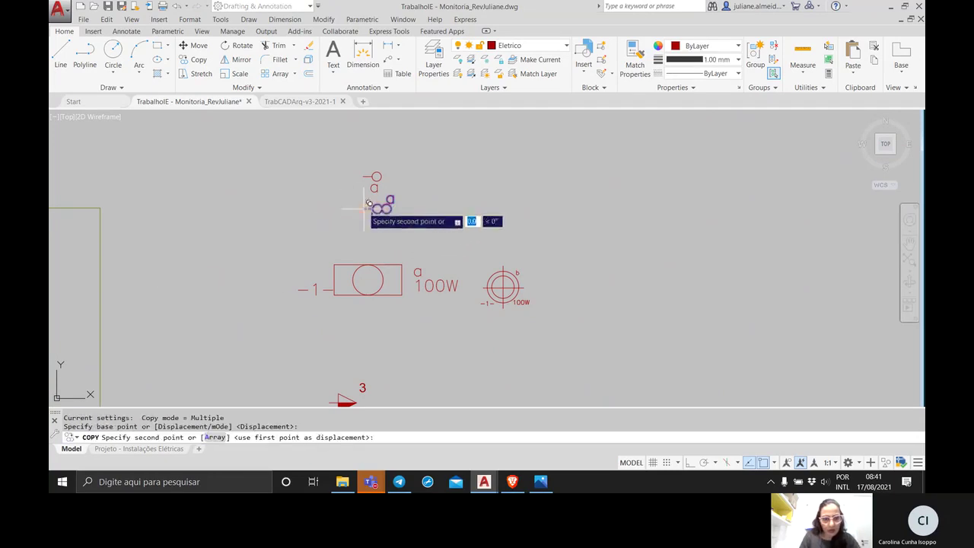
{"action": "scroll", "coordinate": [183, 287], "scroll_direction": "down", "scroll_amount": 6}
{"action": "middle_click_drag", "start_coordinate": [185, 287], "coordinate": [532, 265]}
{"action": "scroll", "coordinate": [407, 291], "scroll_direction": "up", "scroll_amount": 6}
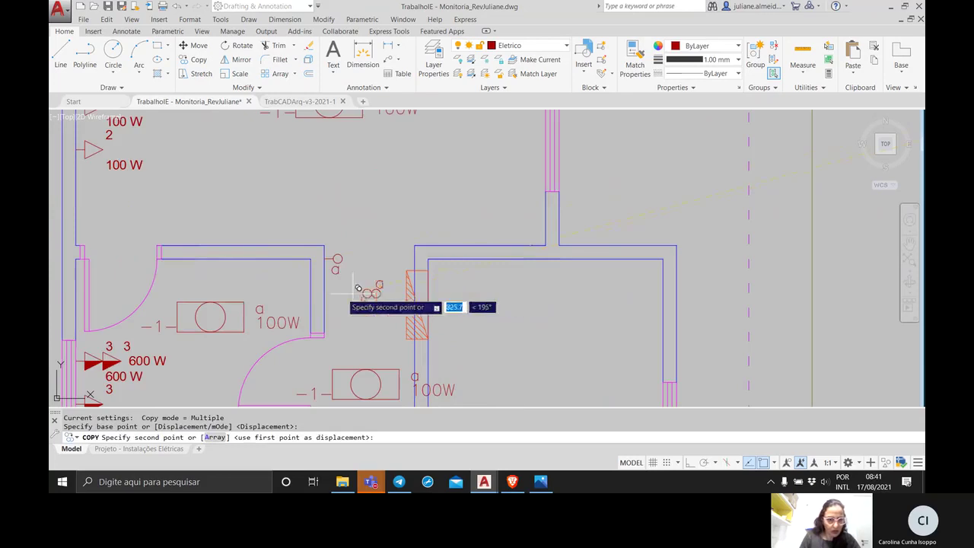
{"action": "left_click", "coordinate": [168, 256]}
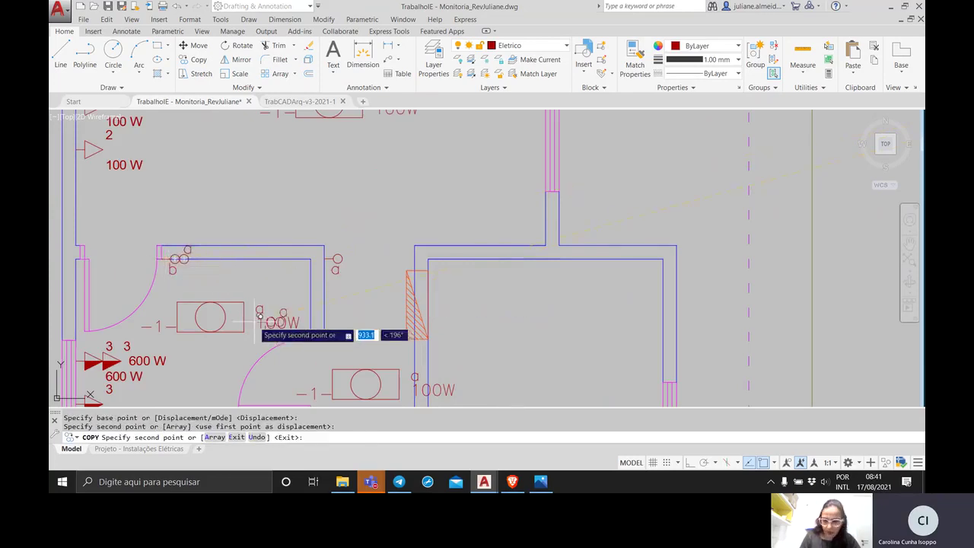
{"action": "key", "text": "Return"}
Rotate the copied double switch and its a and b labels by -90 degrees about the line's free end on the wall.
{"action": "scroll", "coordinate": [192, 287], "scroll_direction": "up", "scroll_amount": 4}
{"action": "left_click", "coordinate": [117, 163]}
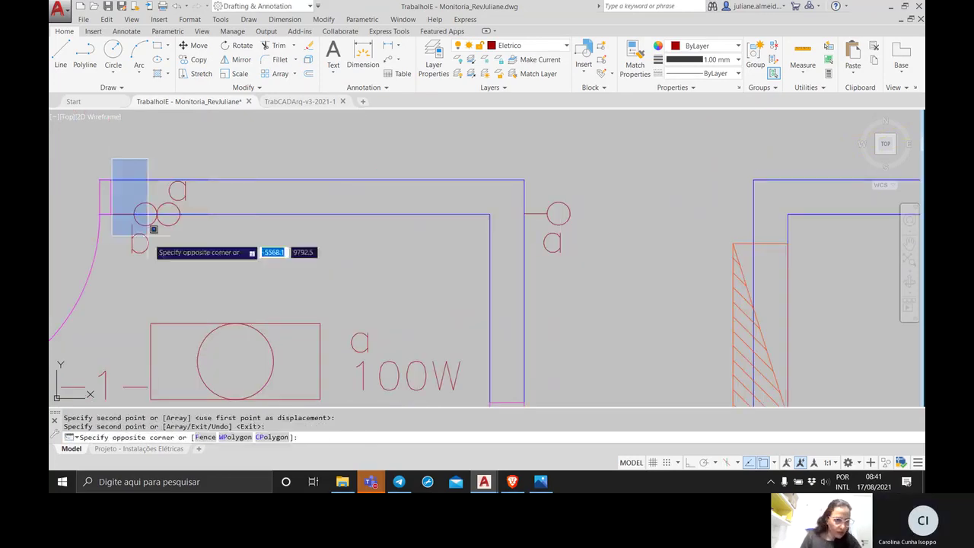
{"action": "left_click", "coordinate": [257, 282]}
{"action": "left_click", "coordinate": [125, 210]}
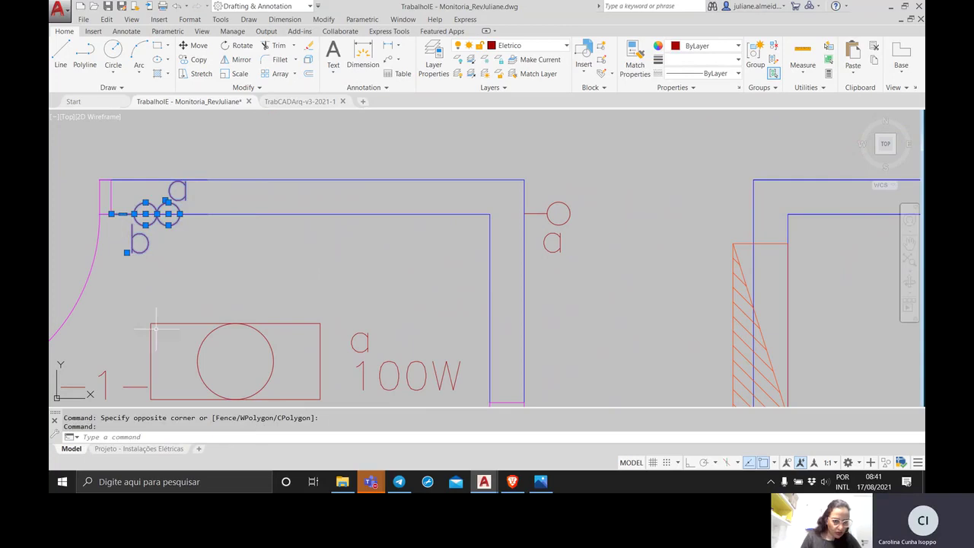
{"action": "type", "text": "ROTATE"}
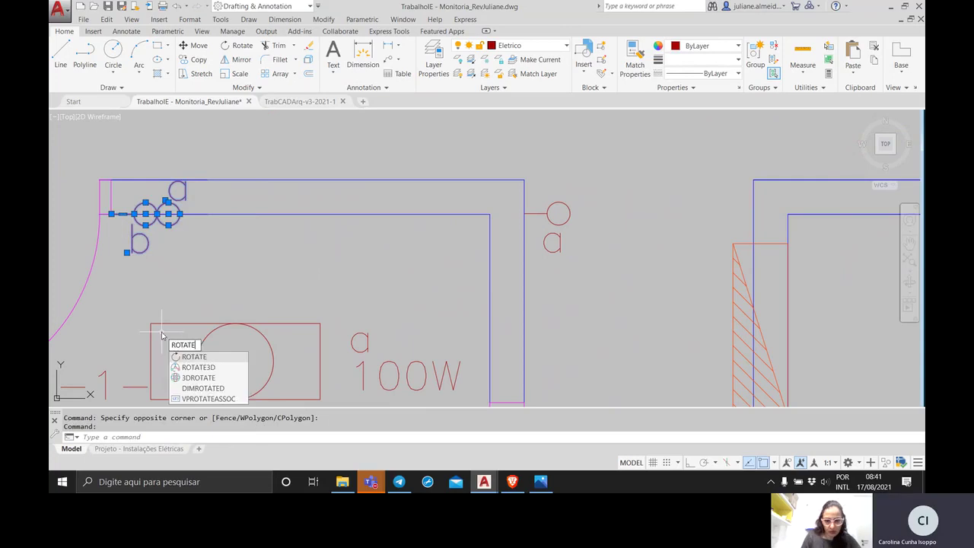
{"action": "key", "text": "Return"}
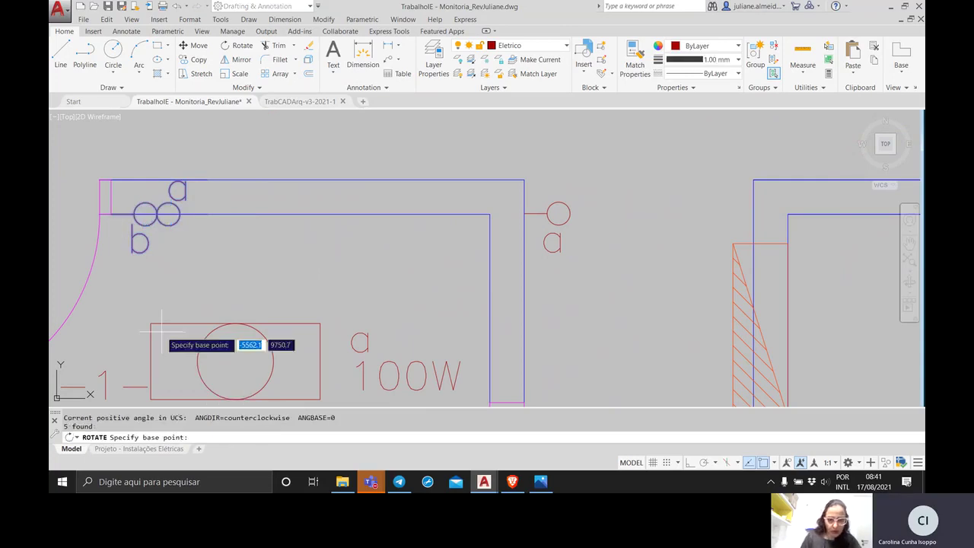
{"action": "left_click", "coordinate": [111, 214]}
{"action": "type", "text": "-90"}
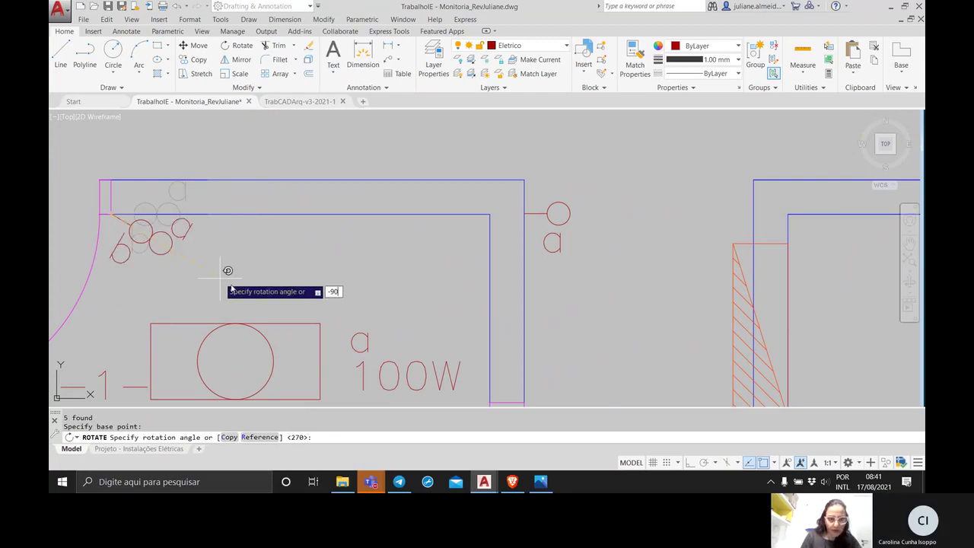
{"action": "key", "text": "Return"}
Make Fiacao the current layer.
{"action": "scroll", "coordinate": [172, 286], "scroll_direction": "down", "scroll_amount": 3}
{"action": "scroll", "coordinate": [254, 290], "scroll_direction": "down", "scroll_amount": 4}
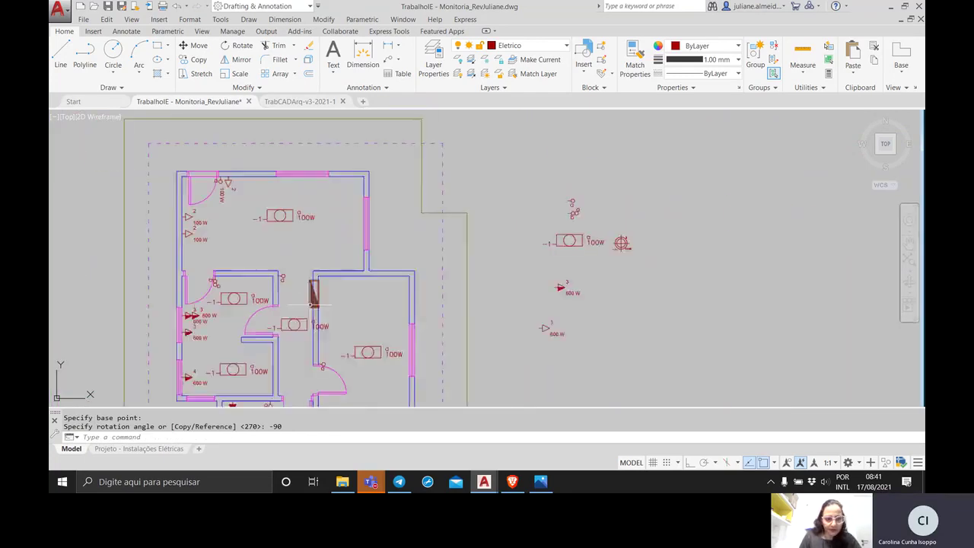
{"action": "middle_click_drag", "start_coordinate": [311, 285], "coordinate": [243, 247]}
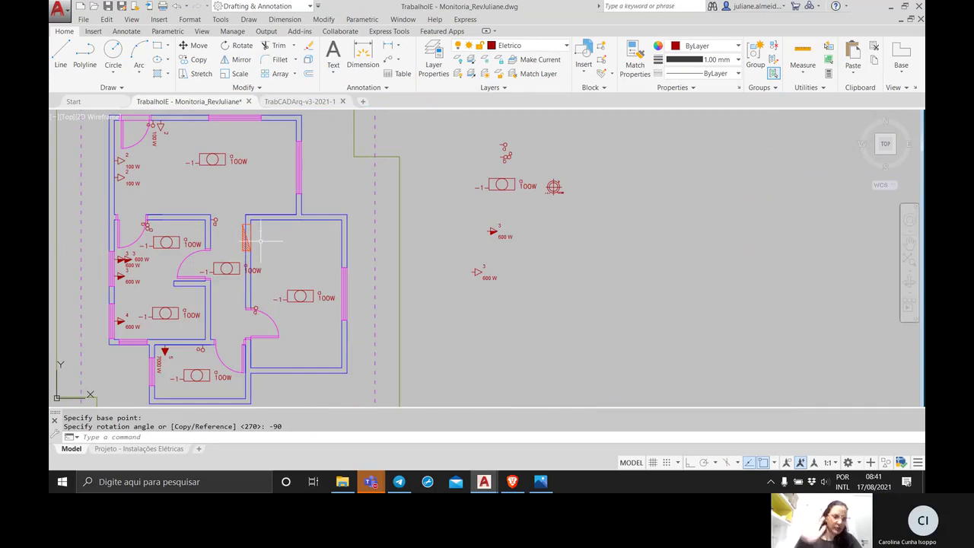
{"action": "mouse_move", "coordinate": [216, 261]}
{"action": "middle_mouse_down"}
{"action": "mouse_move", "coordinate": [350, 274]}
{"action": "mouse_move", "coordinate": [404, 252]}
{"action": "middle_mouse_up"}
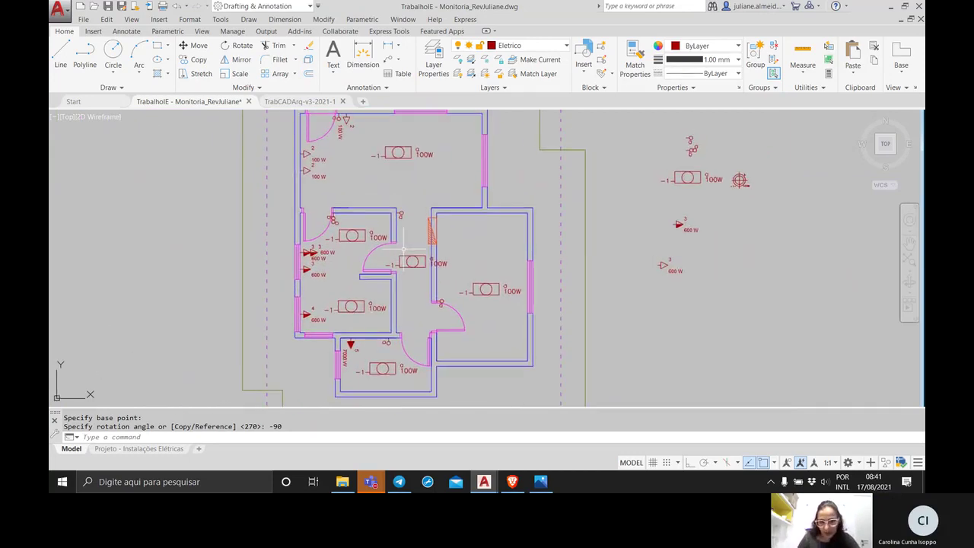
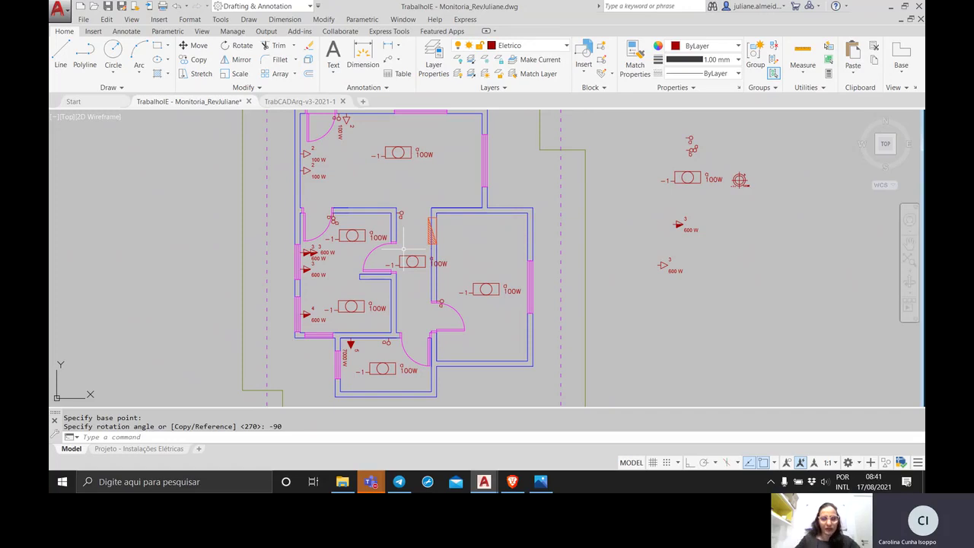
{"action": "left_click", "coordinate": [553, 47]}
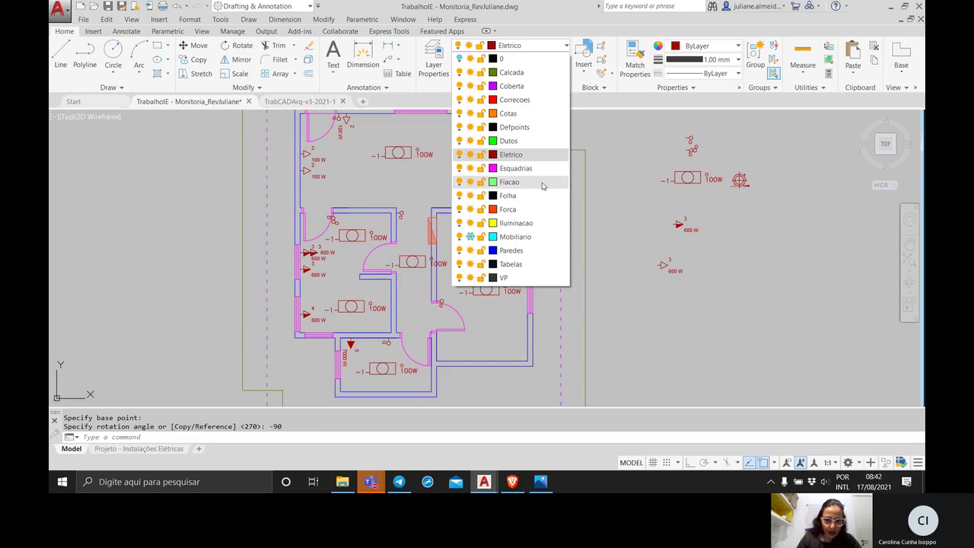
{"action": "left_click", "coordinate": [543, 185]}
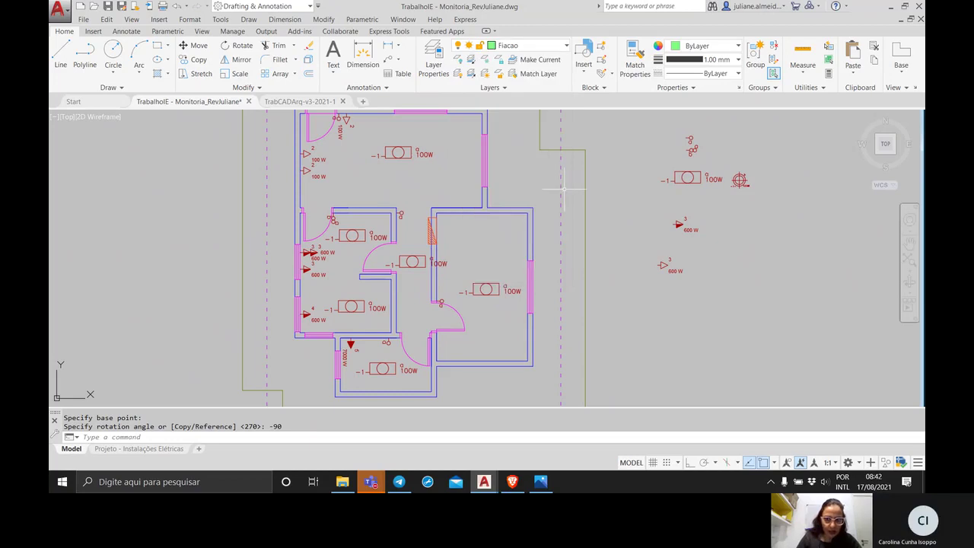
Change the Fiacao layer's color to index color 112.
{"action": "middle_click_drag", "start_coordinate": [531, 177], "coordinate": [451, 180]}
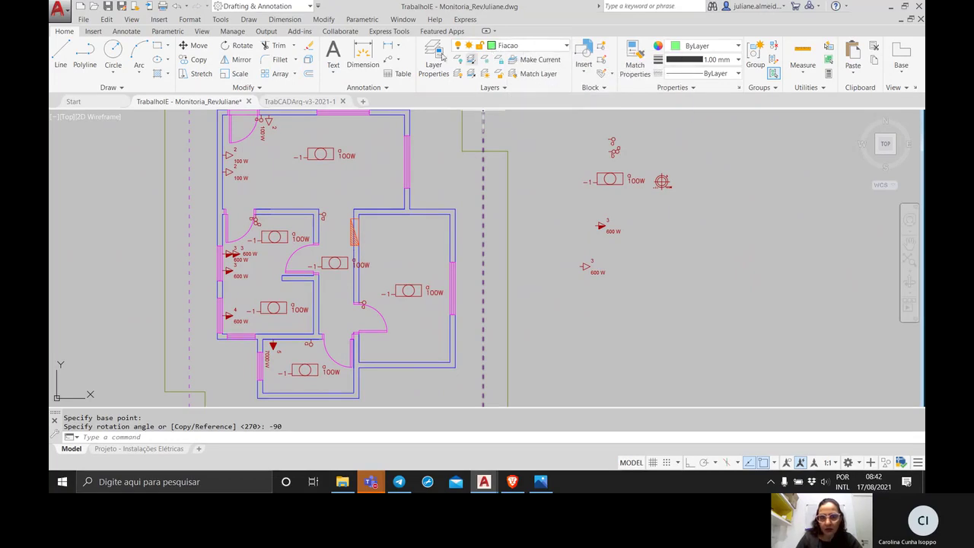
{"action": "left_click", "coordinate": [543, 48]}
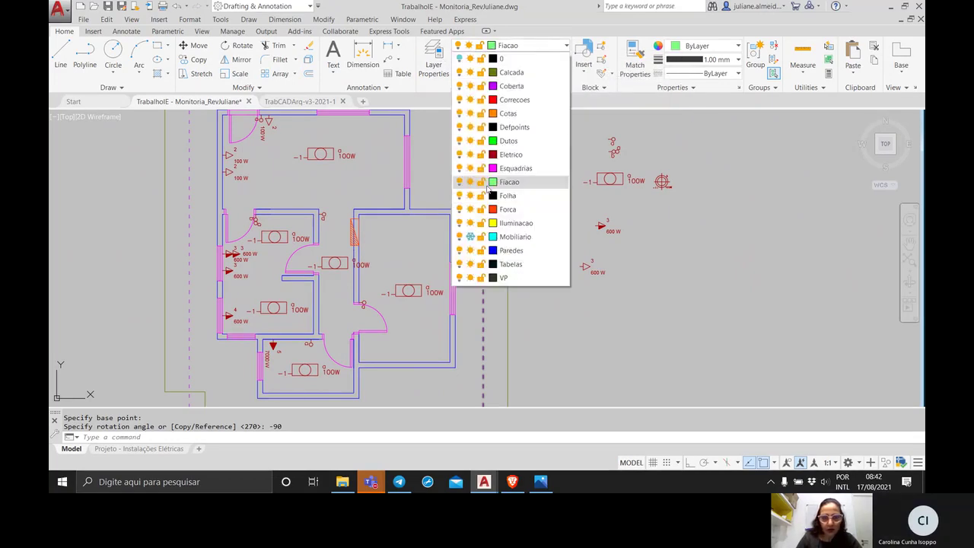
{"action": "left_click", "coordinate": [494, 183]}
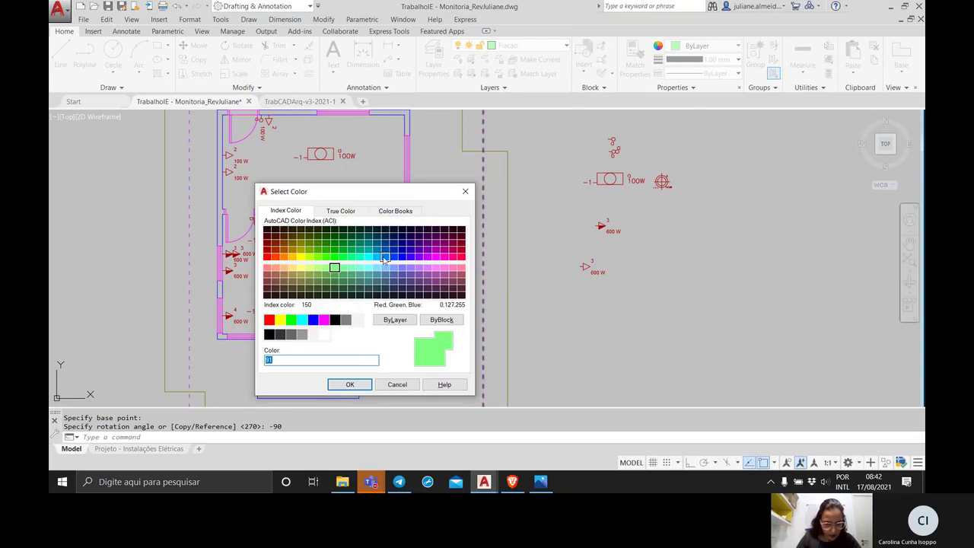
{"action": "left_click", "coordinate": [385, 258]}
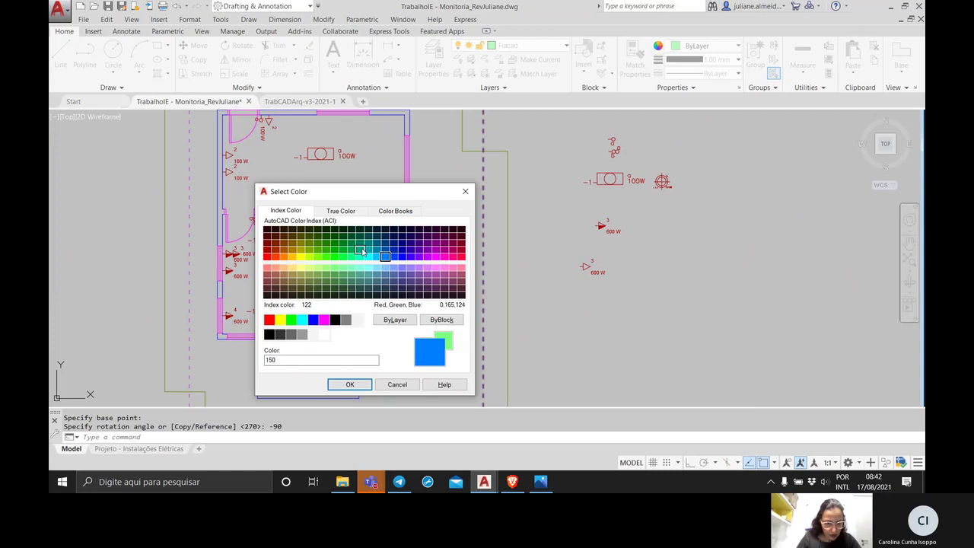
{"action": "left_click", "coordinate": [352, 249]}
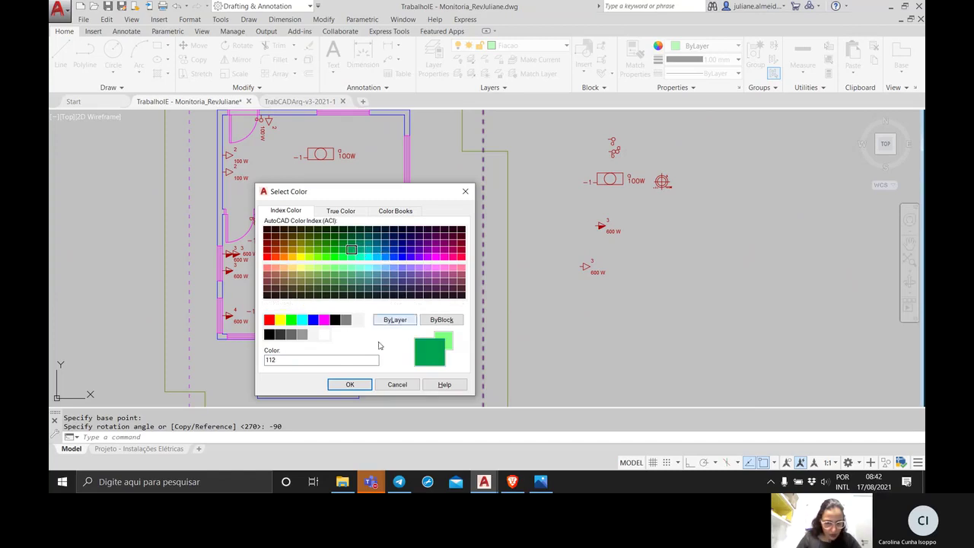
{"action": "left_click", "coordinate": [349, 384]}
{"action": "mouse_move", "coordinate": [413, 267]}
{"action": "middle_mouse_down"}
{"action": "mouse_move", "coordinate": [465, 241]}
{"action": "mouse_move", "coordinate": [468, 261]}
{"action": "mouse_move", "coordinate": [553, 261]}
{"action": "middle_mouse_up"}
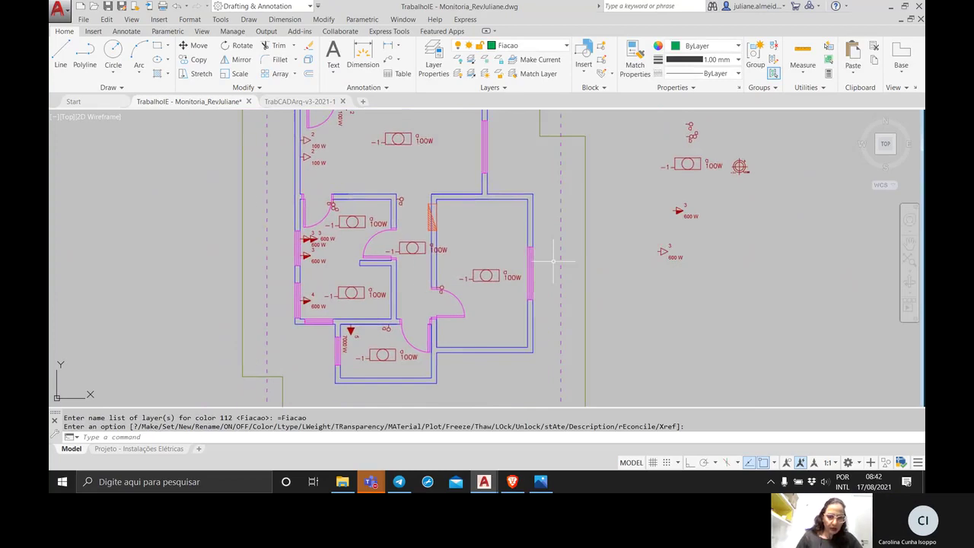
Check the Fiacao layer's properties and set the current object lineweight to ByLayer.
{"action": "scroll", "coordinate": [430, 238], "scroll_direction": "down", "scroll_amount": 2}
{"action": "scroll", "coordinate": [437, 239], "scroll_direction": "up", "scroll_amount": 2}
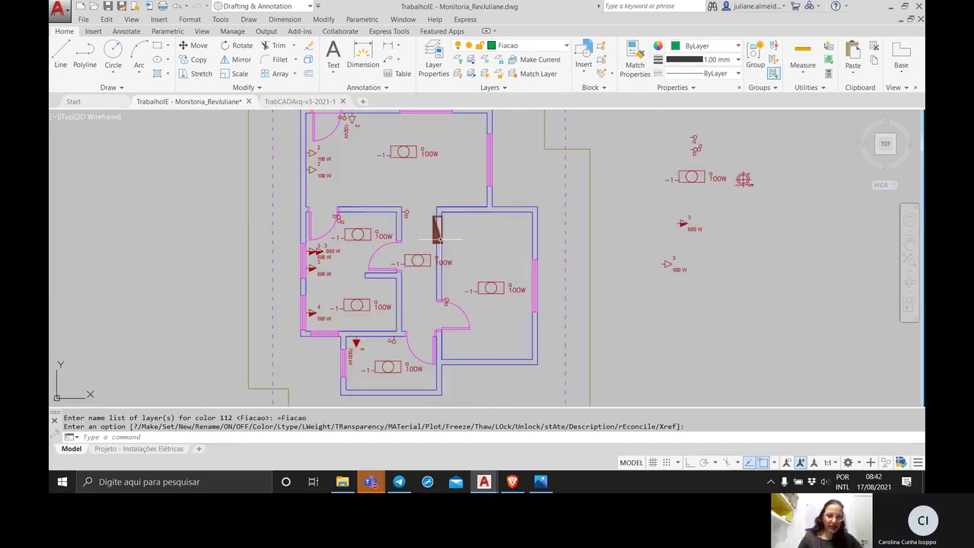
{"action": "mouse_move", "coordinate": [438, 239]}
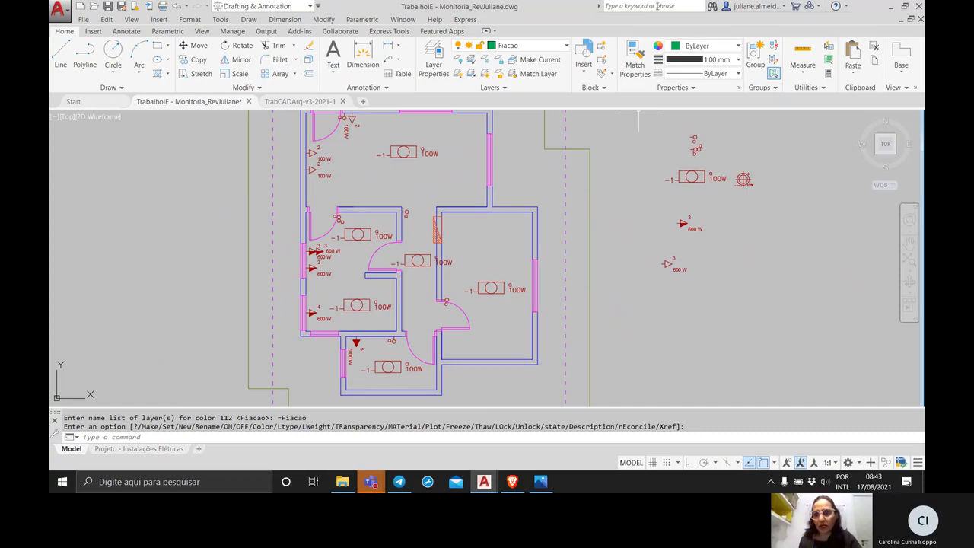
{"action": "left_click", "coordinate": [708, 61]}
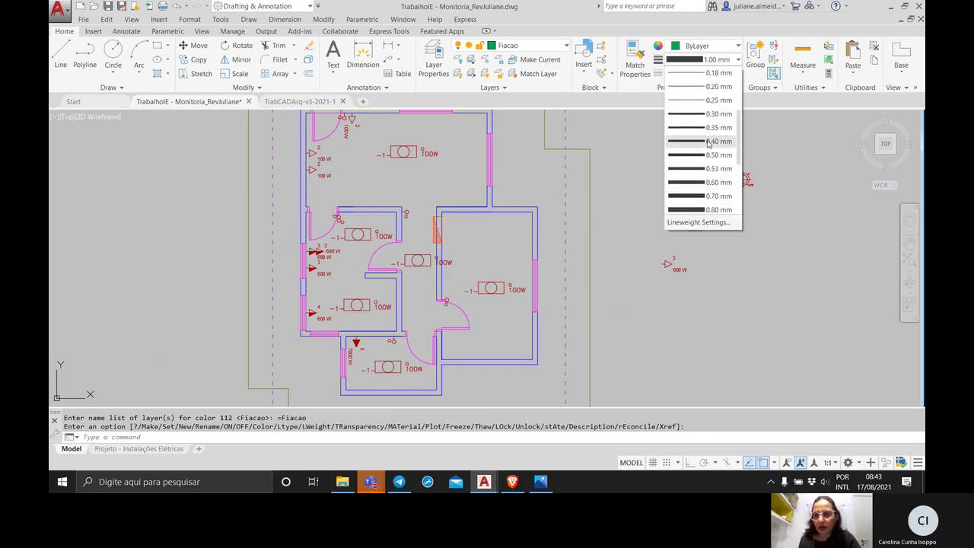
{"action": "key", "text": "Escape"}
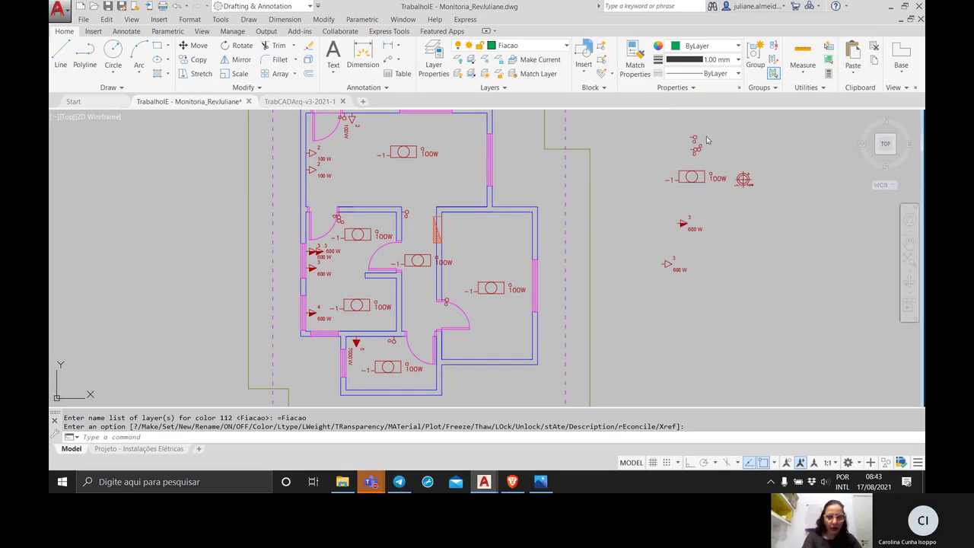
{"action": "left_click", "coordinate": [444, 60]}
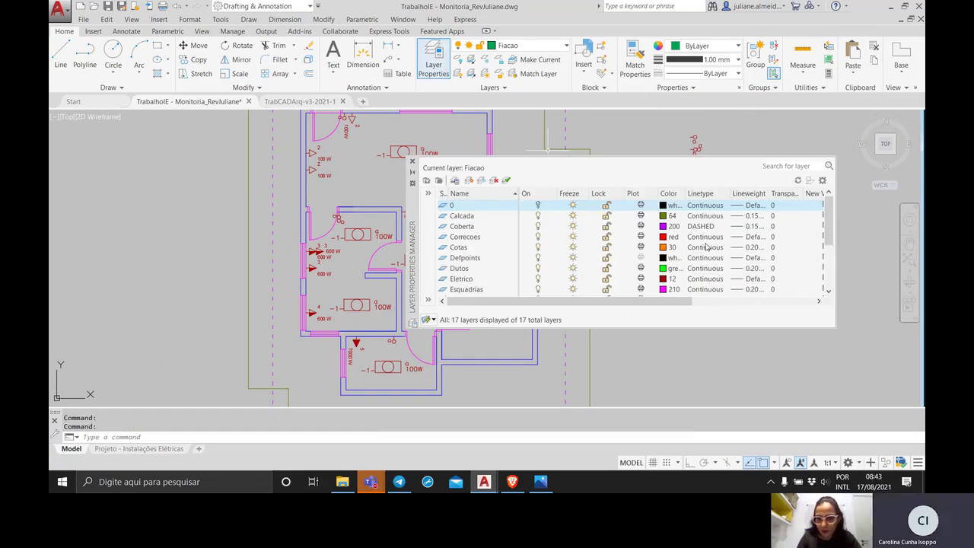
{"action": "scroll", "coordinate": [707, 246], "scroll_direction": "down", "scroll_amount": 1}
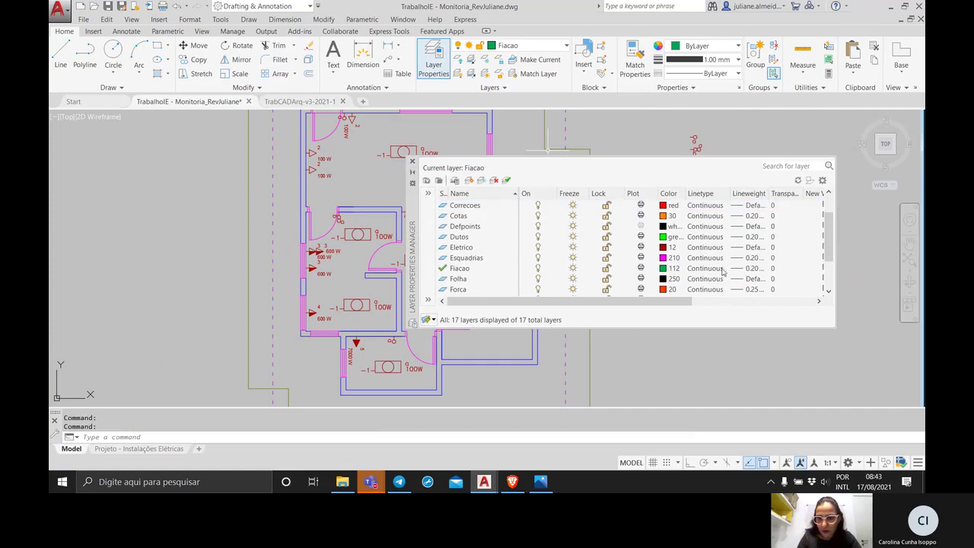
{"action": "left_click", "coordinate": [411, 162]}
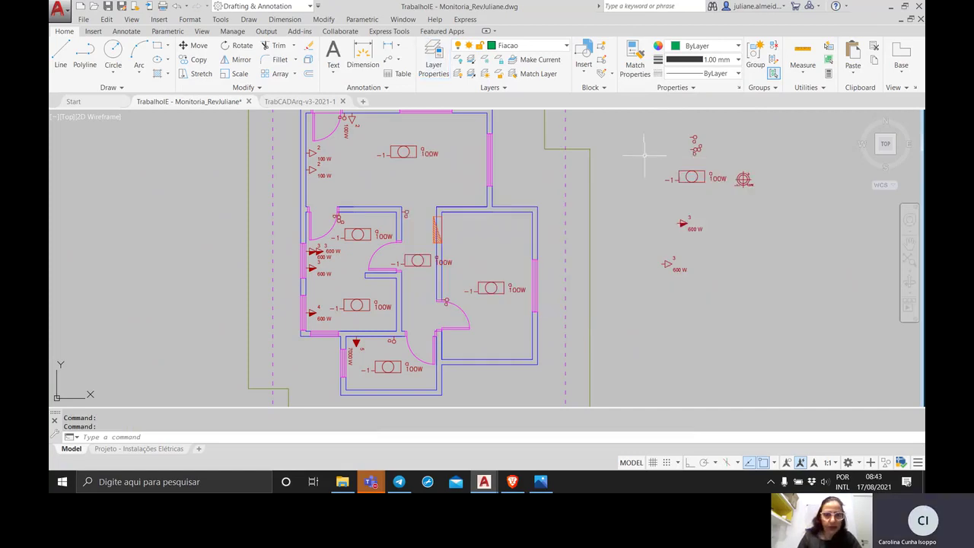
{"action": "left_click", "coordinate": [711, 61]}
{"action": "scroll", "coordinate": [699, 99], "scroll_direction": "up", "scroll_amount": 5}
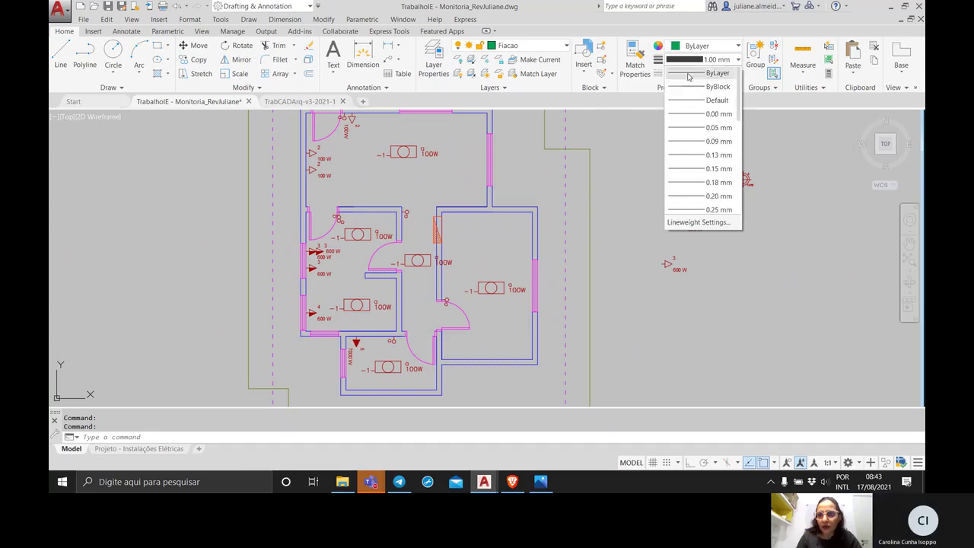
{"action": "left_click", "coordinate": [689, 73]}
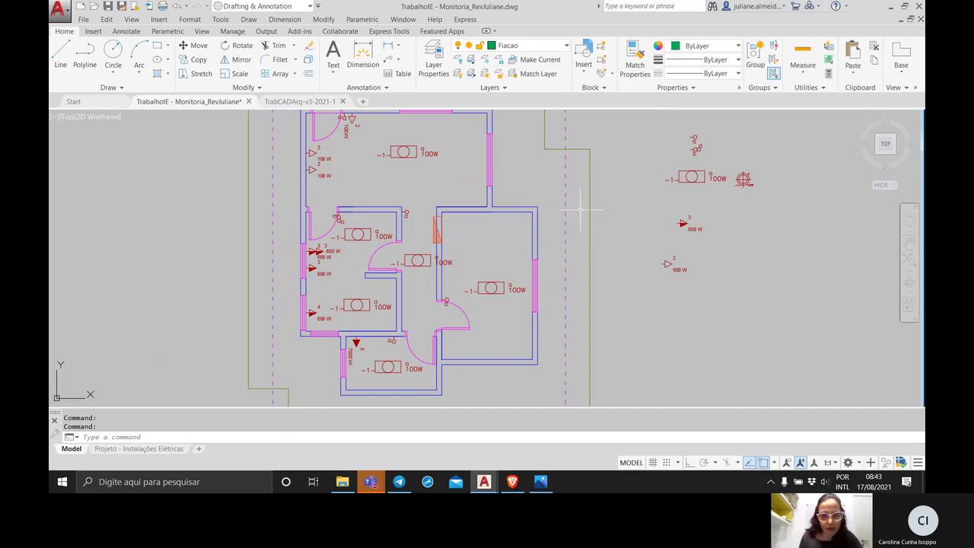
Insert the "fase neutro terra" block from the Blocos folder into the empty area beside the symbol legend.
{"action": "middle_click_drag", "start_coordinate": [583, 213], "coordinate": [419, 210]}
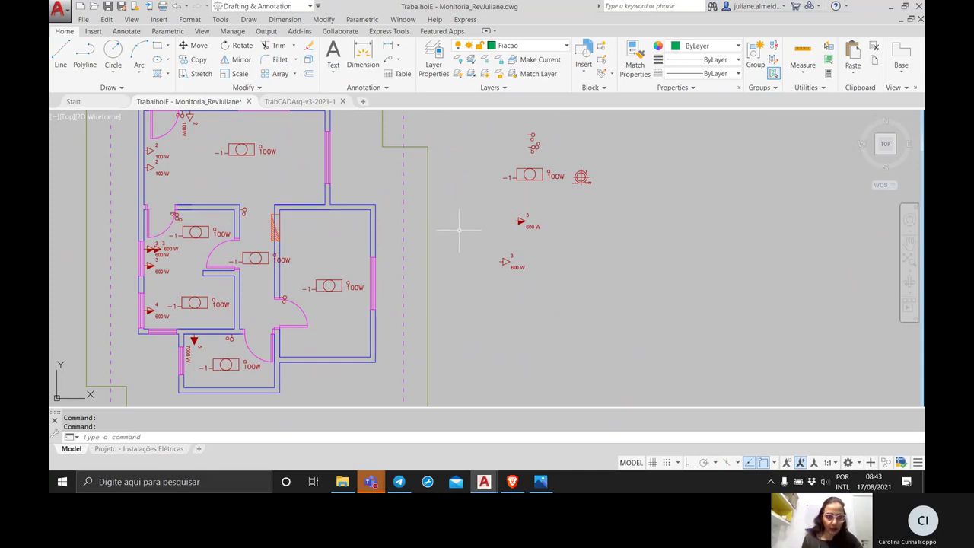
{"action": "middle_click_drag", "start_coordinate": [461, 229], "coordinate": [467, 241]}
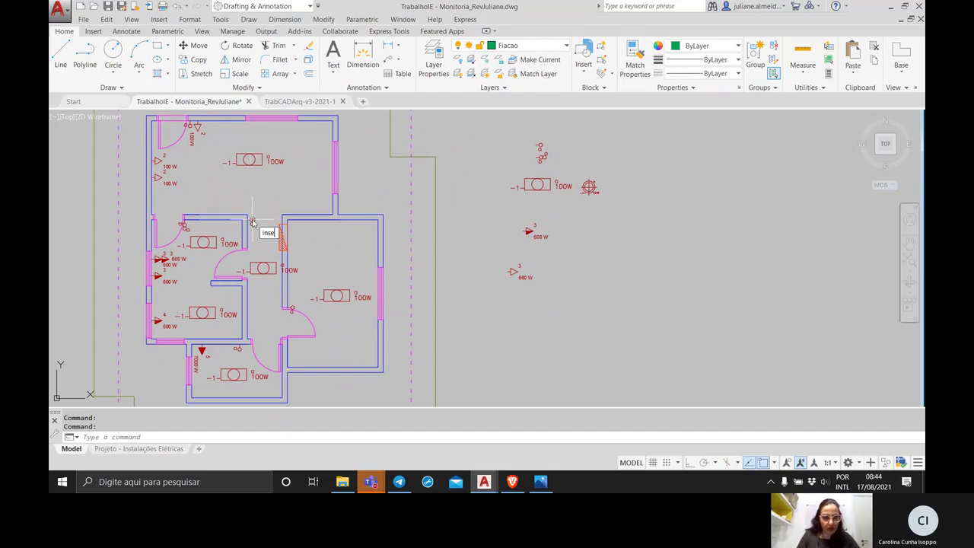
{"action": "type", "text": "t"}
{"action": "key", "text": "Return"}
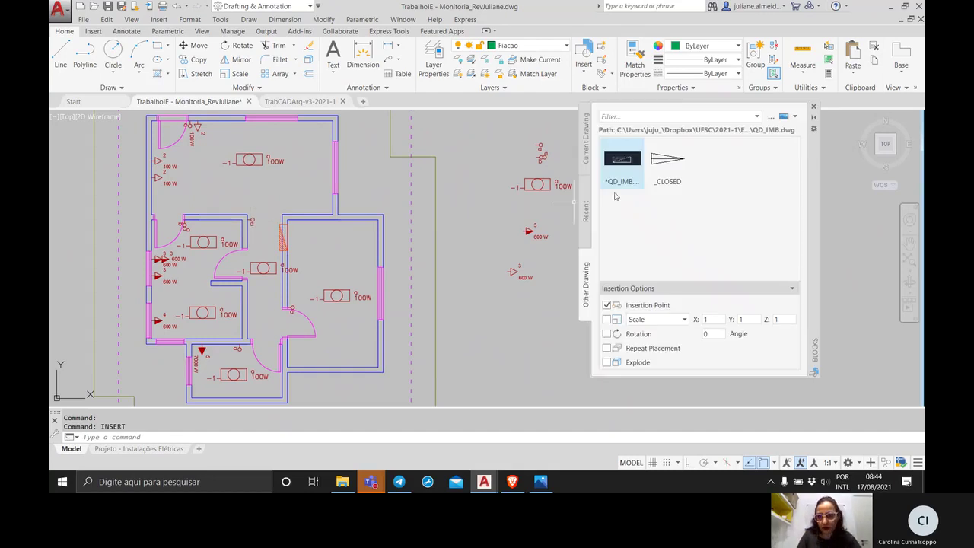
{"action": "left_click", "coordinate": [771, 116]}
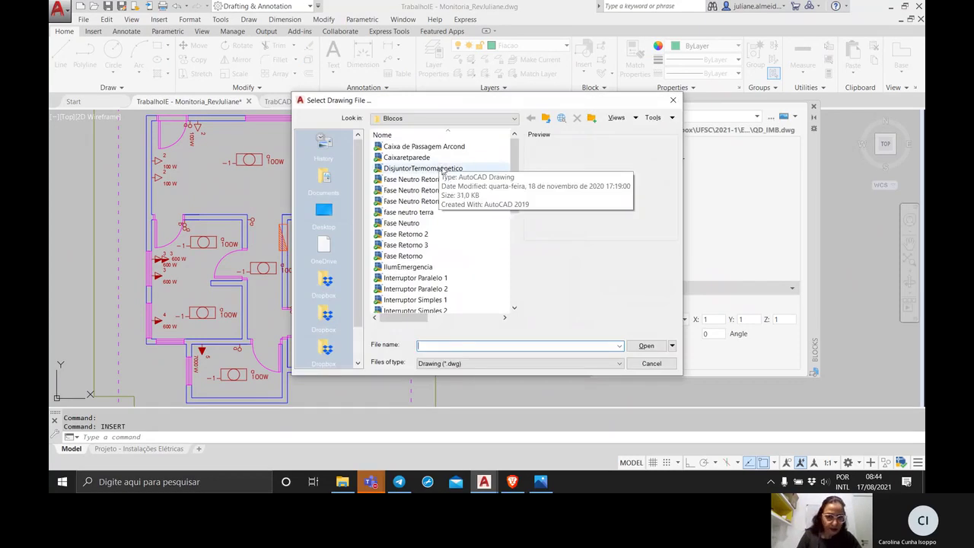
{"action": "left_click", "coordinate": [391, 214]}
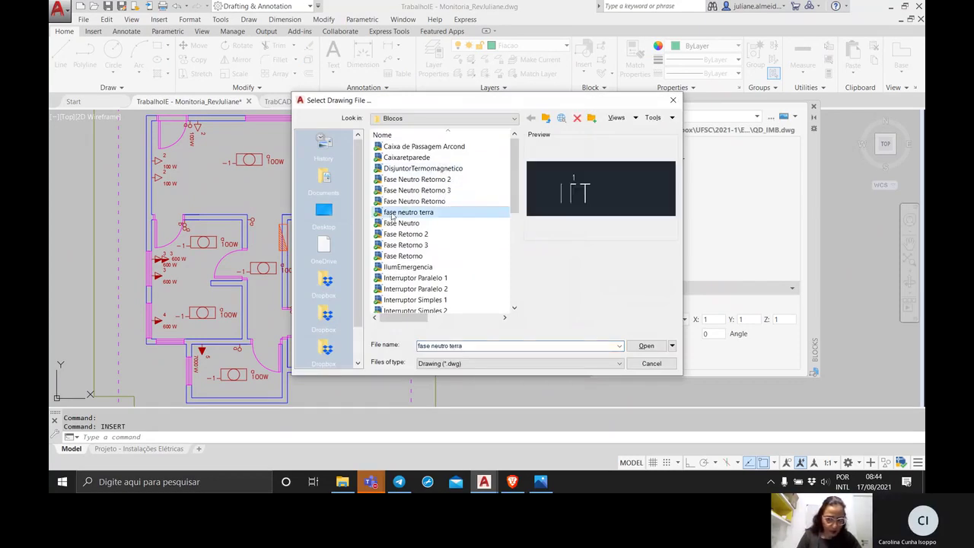
{"action": "left_click", "coordinate": [644, 346]}
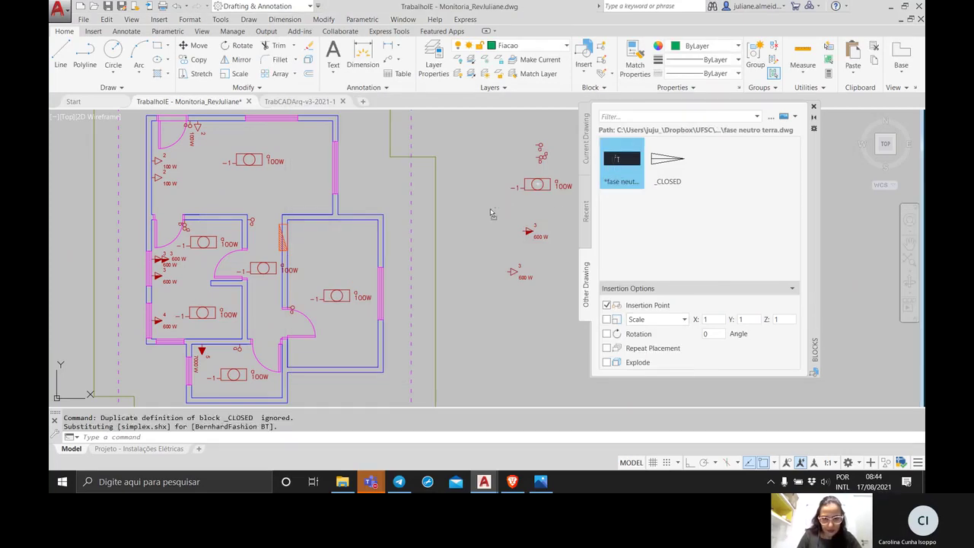
{"action": "key", "text": "Escape"}
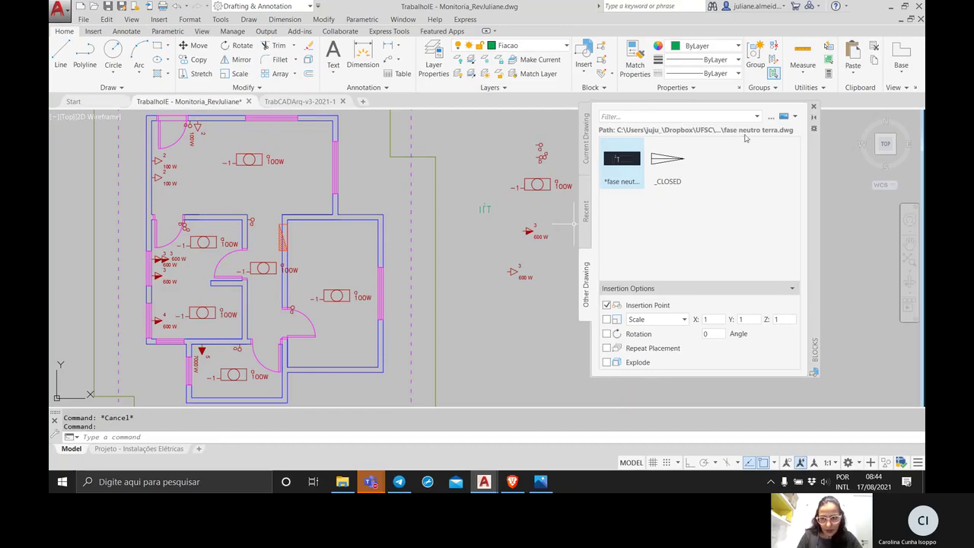
Preview the phase and neutral wiring blocks in the Blocos folder and insert "Fase Neutro" just below the fase neutro terra symbol.
{"action": "left_click", "coordinate": [771, 116]}
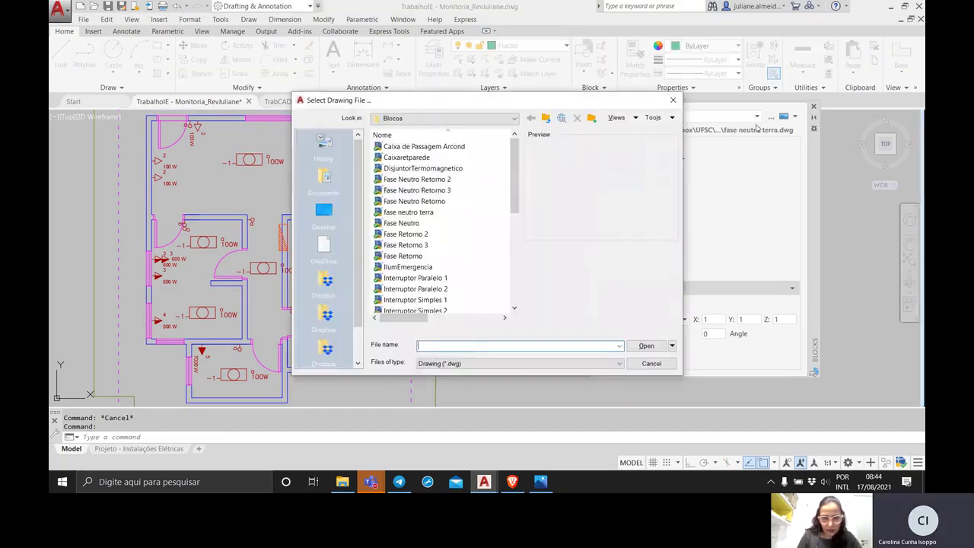
{"action": "left_click", "coordinate": [418, 179]}
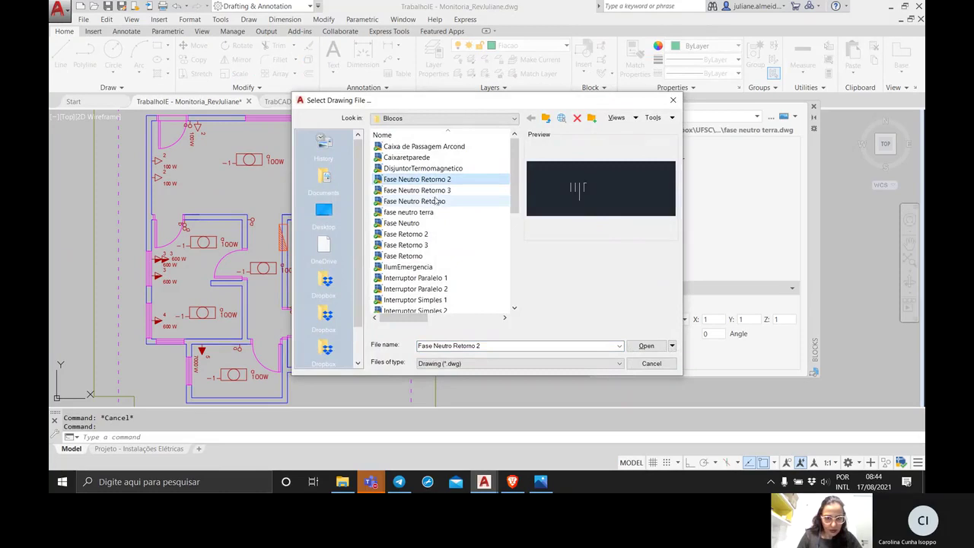
{"action": "left_click", "coordinate": [437, 200]}
{"action": "left_click", "coordinate": [438, 190]}
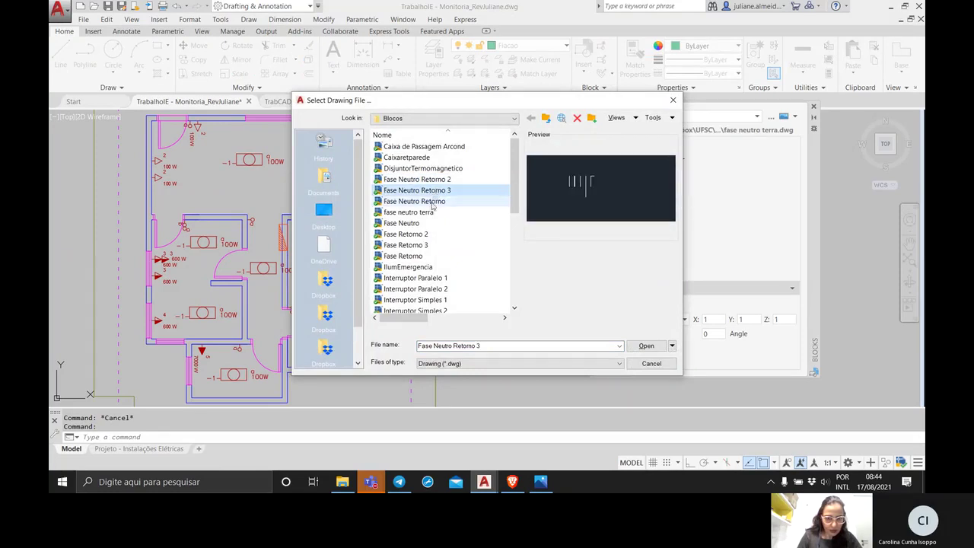
{"action": "left_click", "coordinate": [435, 201]}
{"action": "left_click", "coordinate": [427, 212]}
{"action": "left_click", "coordinate": [423, 223]}
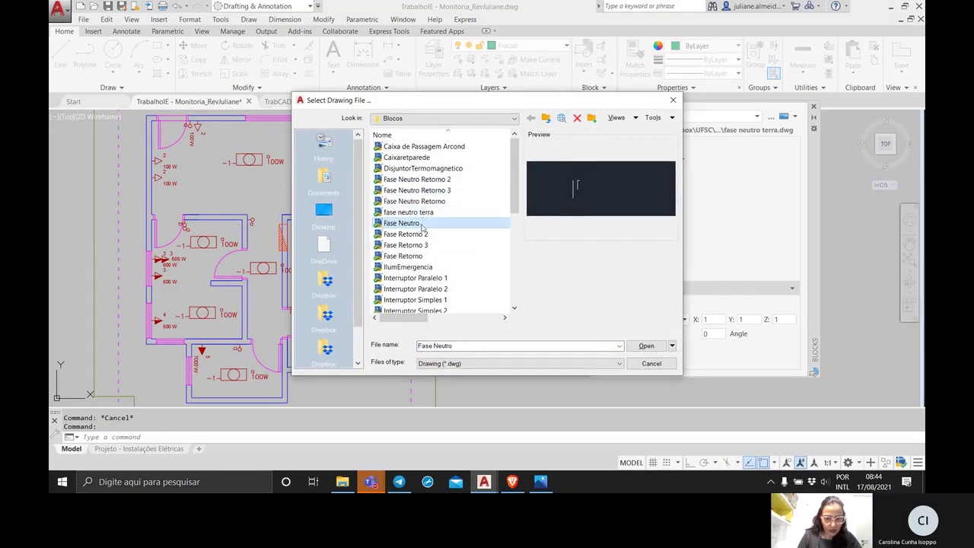
{"action": "left_click", "coordinate": [646, 346]}
{"action": "left_click", "coordinate": [613, 186]}
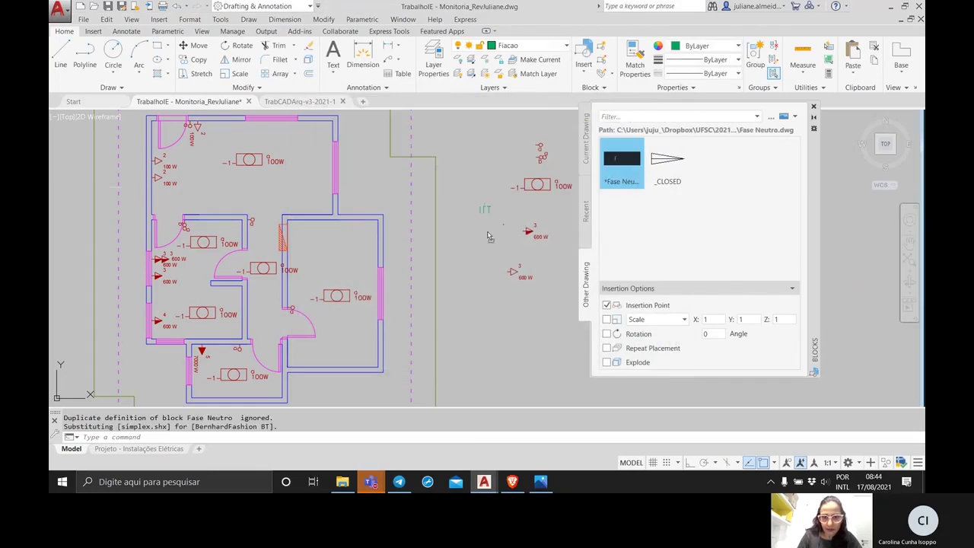
{"action": "key", "text": "Escape"}
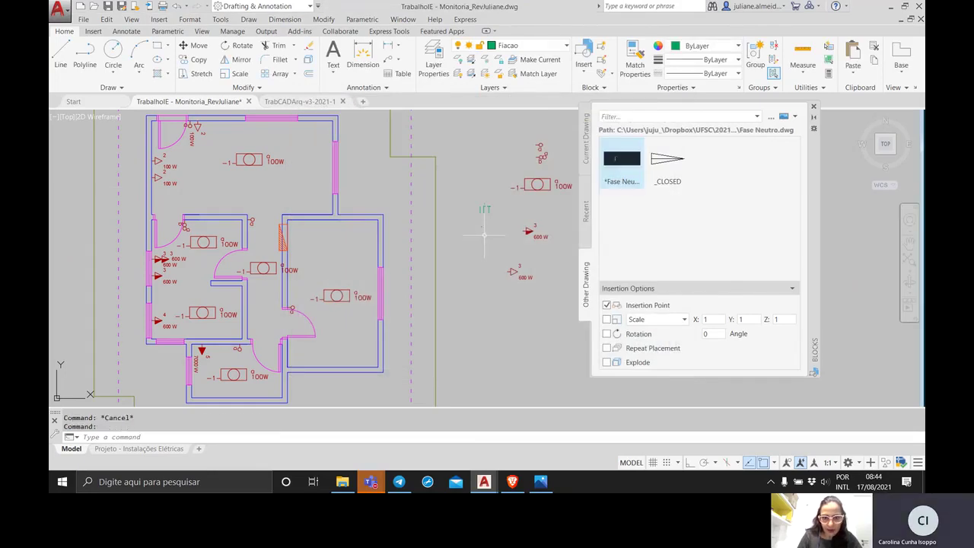
{"action": "left_click", "coordinate": [813, 107]}
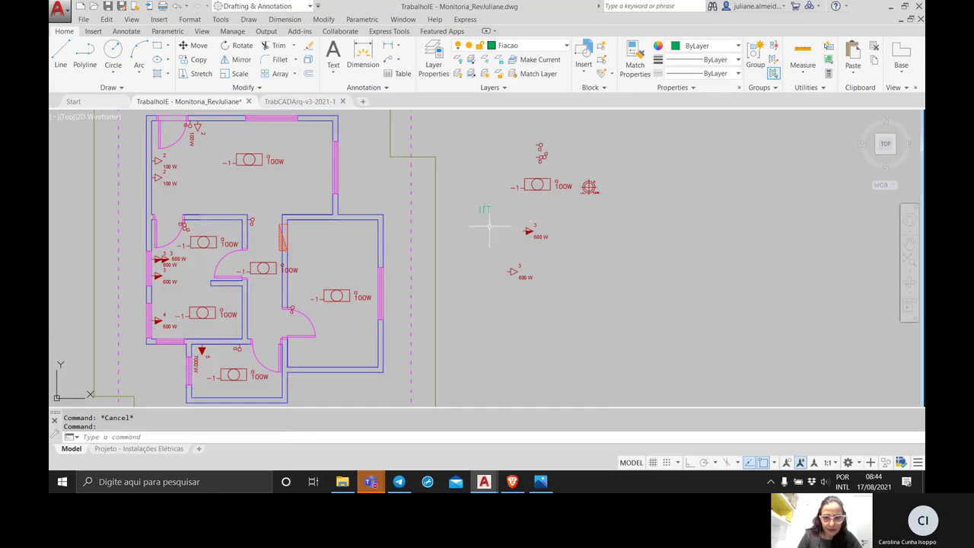
Scale the tiny Fase Neutro block, using the lower end of its long line as the base point.
{"action": "scroll", "coordinate": [482, 229], "scroll_direction": "up", "scroll_amount": 8}
{"action": "left_click", "coordinate": [476, 240]}
{"action": "left_click", "coordinate": [417, 185]}
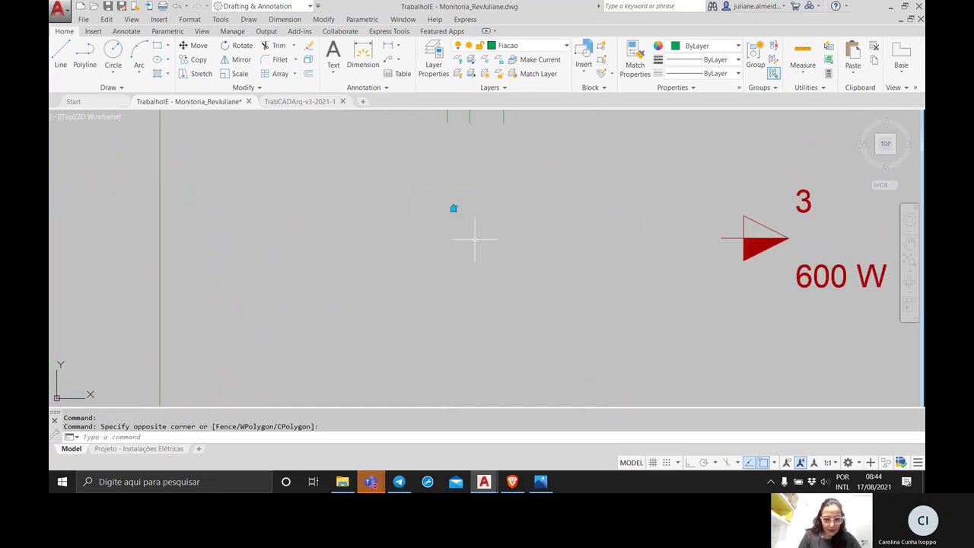
{"action": "type", "text": "sc"}
{"action": "key", "text": "Return"}
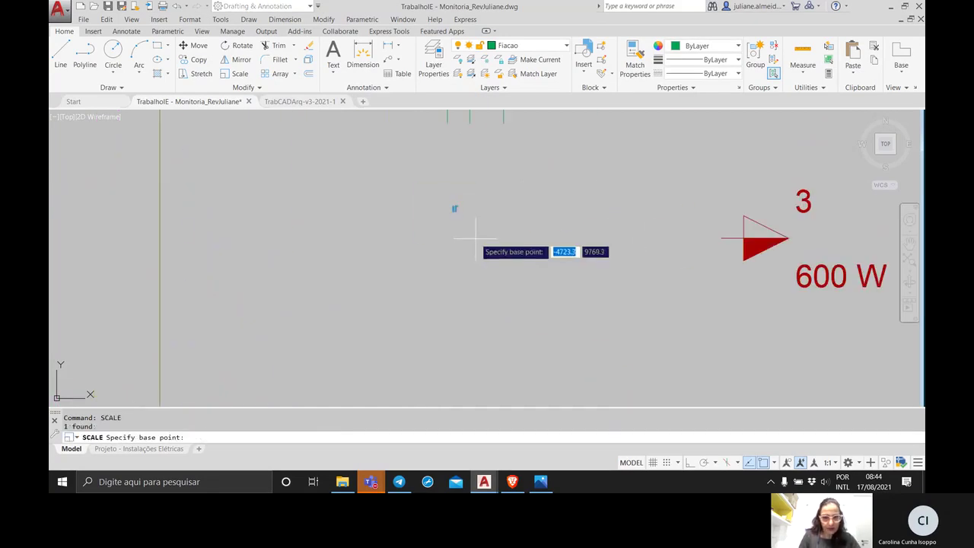
{"action": "scroll", "coordinate": [452, 219], "scroll_direction": "up", "scroll_amount": 3}
{"action": "left_click", "coordinate": [451, 199]}
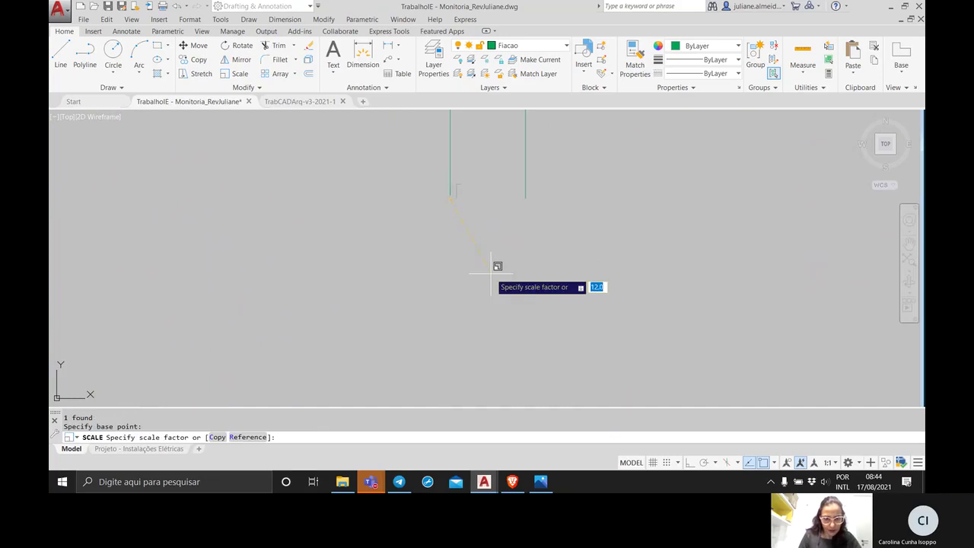
Scale the small Fase Neutro block by a factor of 10 and move it below the wiring symbol labelled 1.
{"action": "type", "text": "10"}
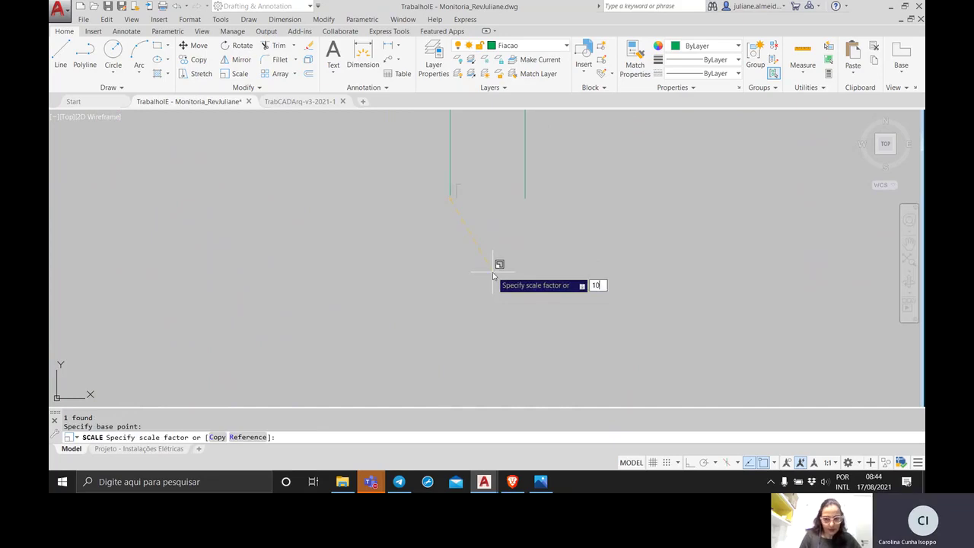
{"action": "key", "text": "Return"}
{"action": "scroll", "coordinate": [527, 204], "scroll_direction": "down", "scroll_amount": 5}
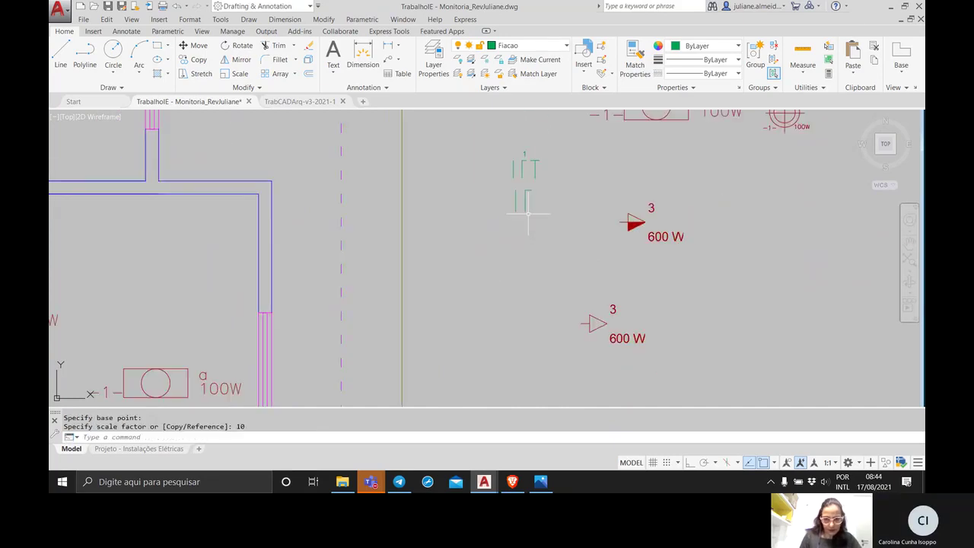
{"action": "left_click", "coordinate": [435, 277]}
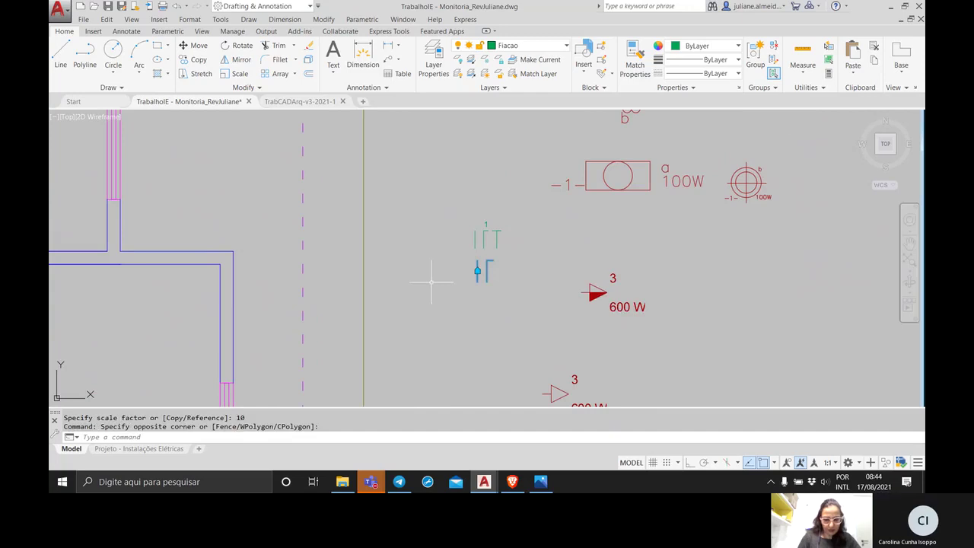
{"action": "left_click", "coordinate": [488, 263]}
{"action": "left_click", "coordinate": [490, 288]}
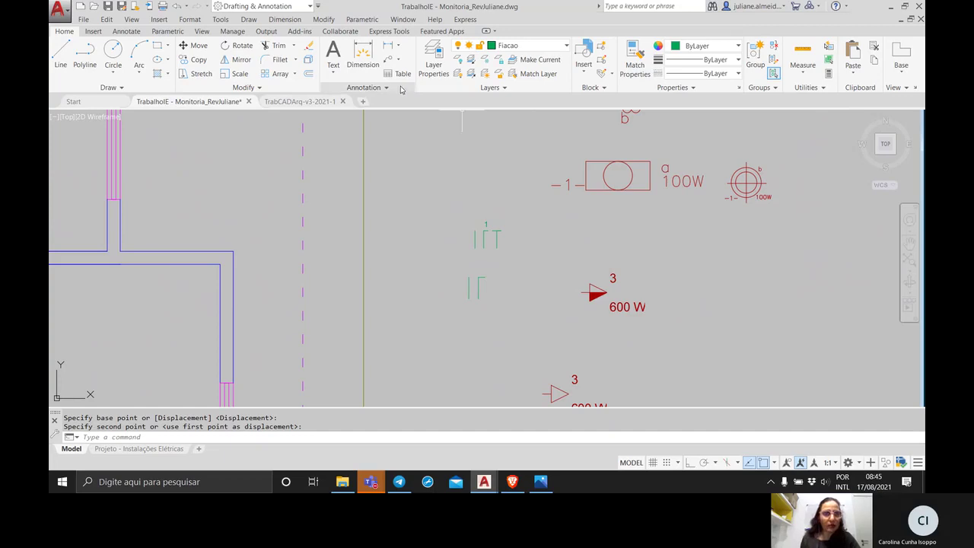
Insert the Fase Retorno block from the Blocos folder below the Fase Neutro symbol.
{"action": "type", "text": "insert"}
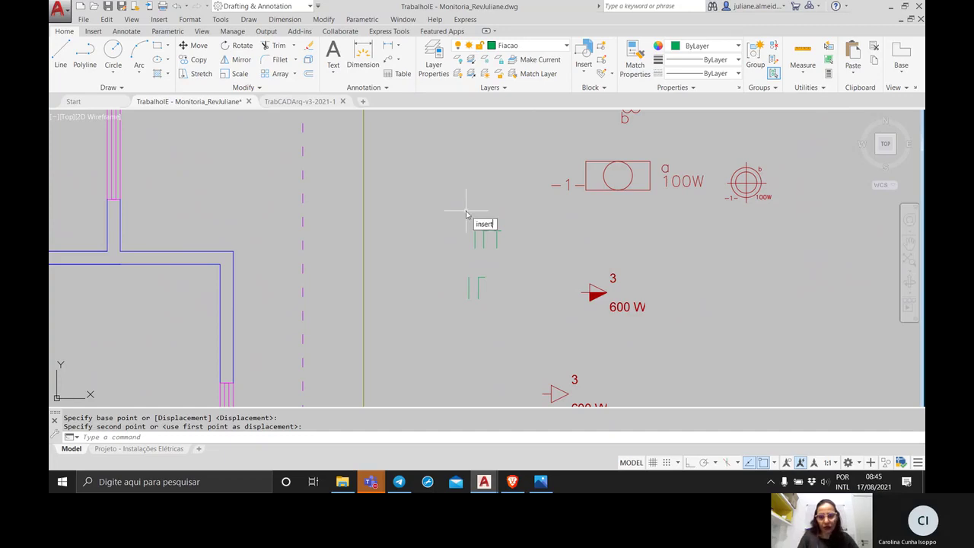
{"action": "key", "text": "Return"}
{"action": "left_click", "coordinate": [771, 117]}
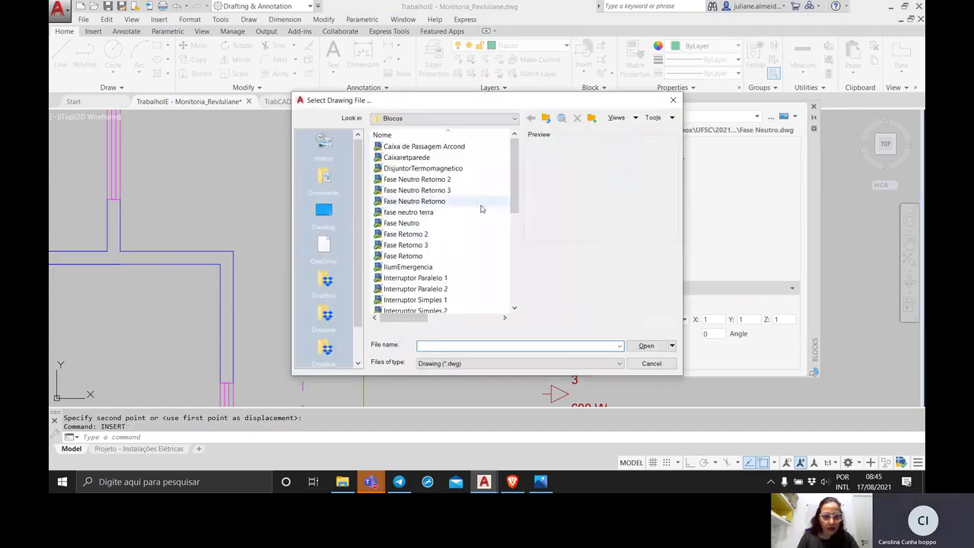
{"action": "left_click", "coordinate": [449, 256]}
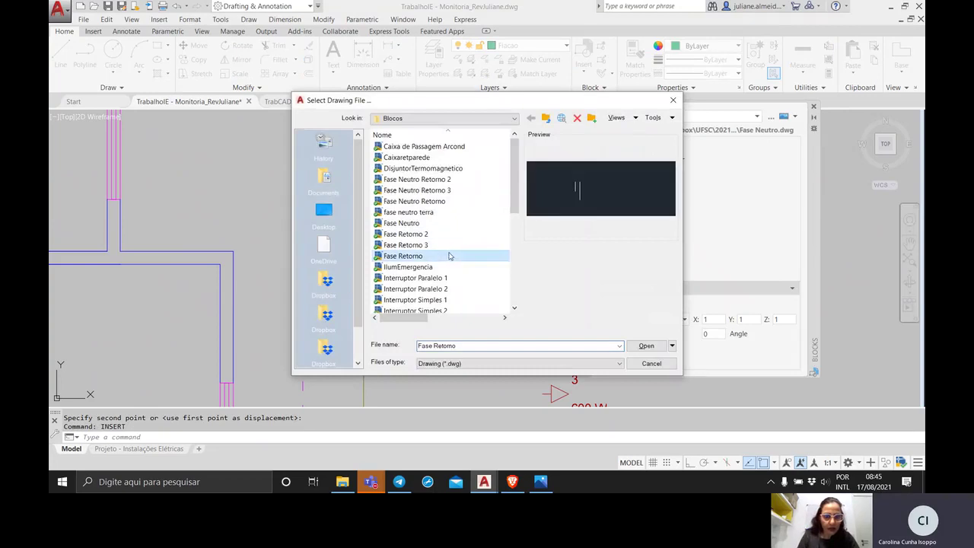
{"action": "left_click", "coordinate": [646, 345]}
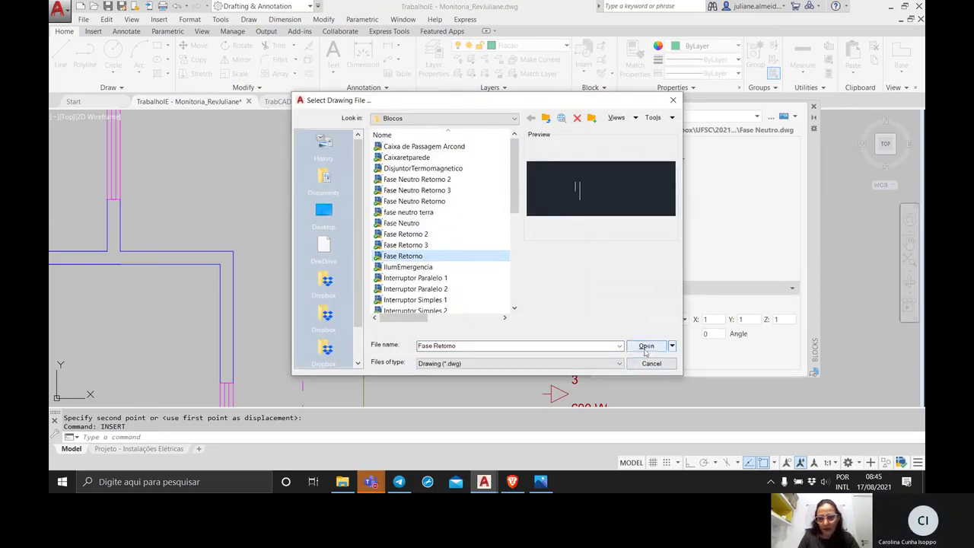
{"action": "left_click_drag", "start_coordinate": [618, 168], "coordinate": [495, 342]}
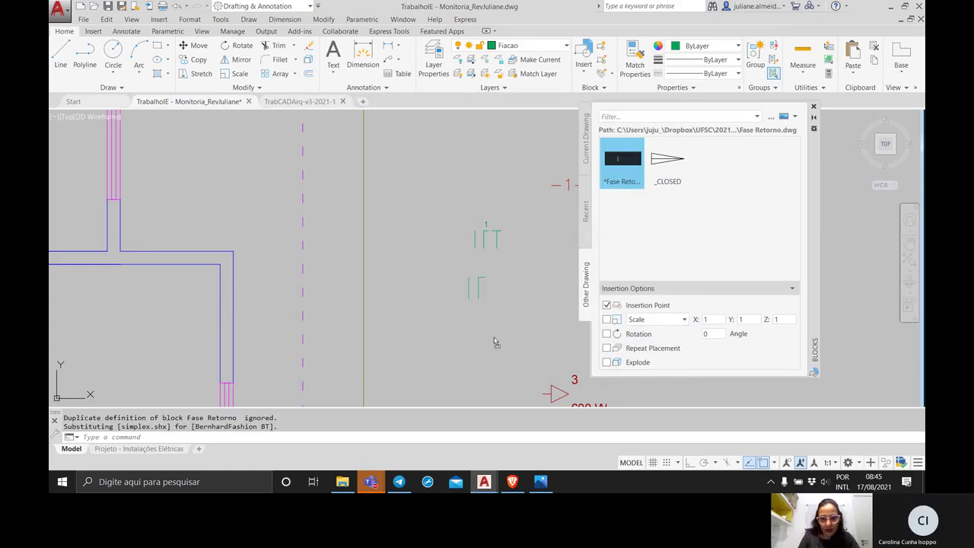
{"action": "key", "text": "Escape"}
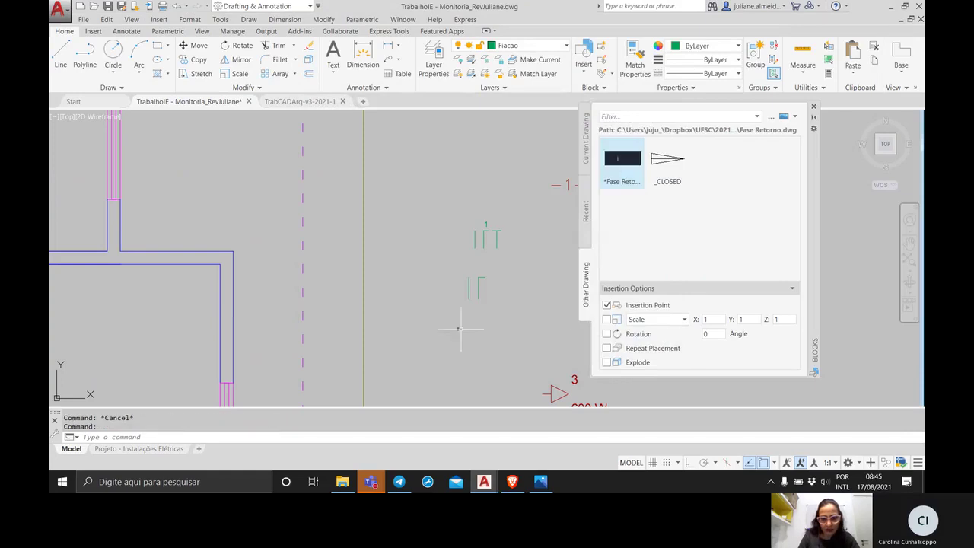
{"action": "left_click", "coordinate": [814, 106]}
Scale the inserted Fase Retorno block by a factor of 10 from its lower end.
{"action": "scroll", "coordinate": [457, 331], "scroll_direction": "up", "scroll_amount": 3}
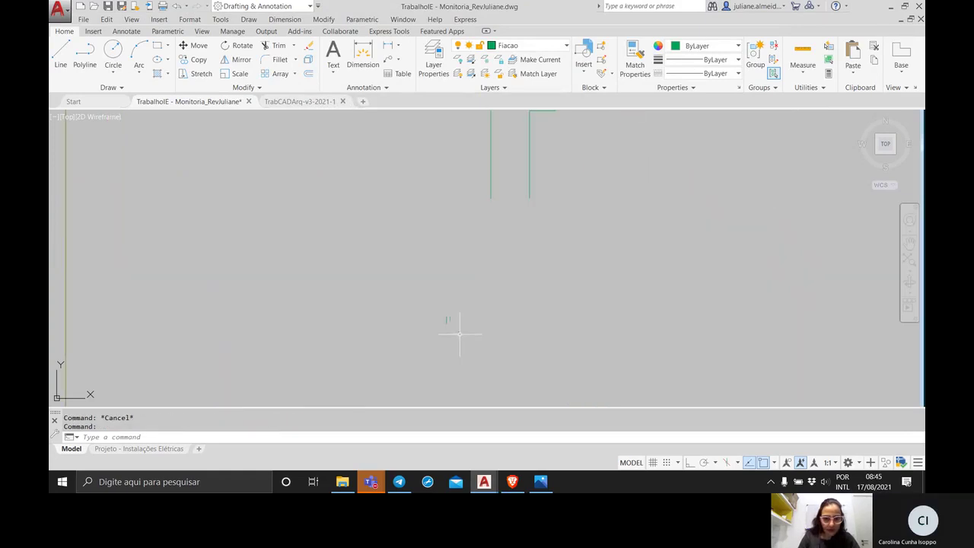
{"action": "left_click", "coordinate": [419, 293]}
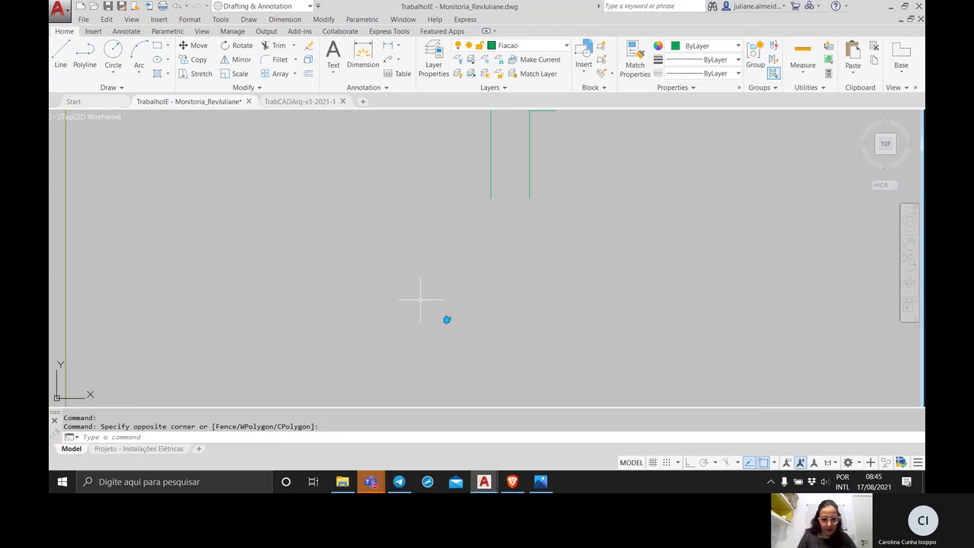
{"action": "type", "text": "sca"}
{"action": "key", "text": "Return"}
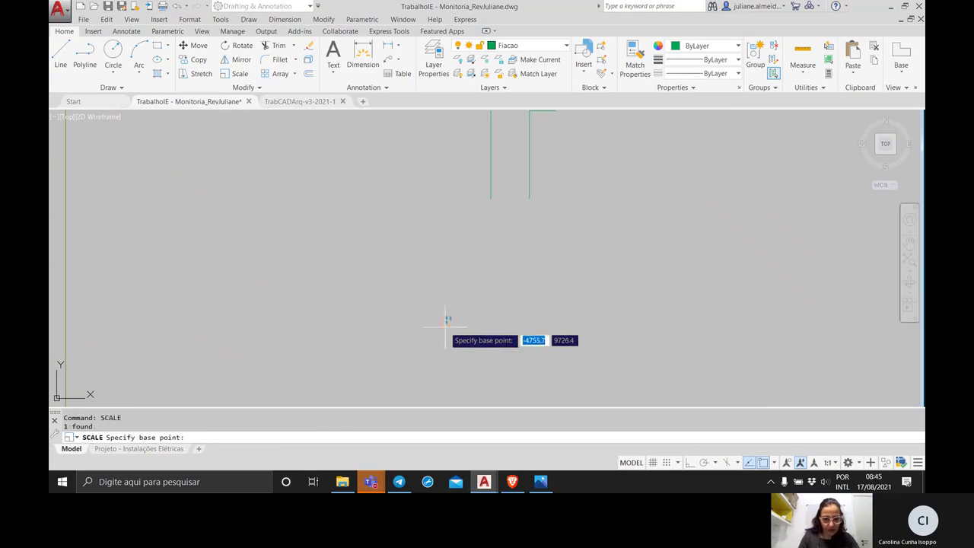
{"action": "left_click", "coordinate": [447, 325]}
{"action": "type", "text": "10"}
{"action": "key", "text": "Return"}
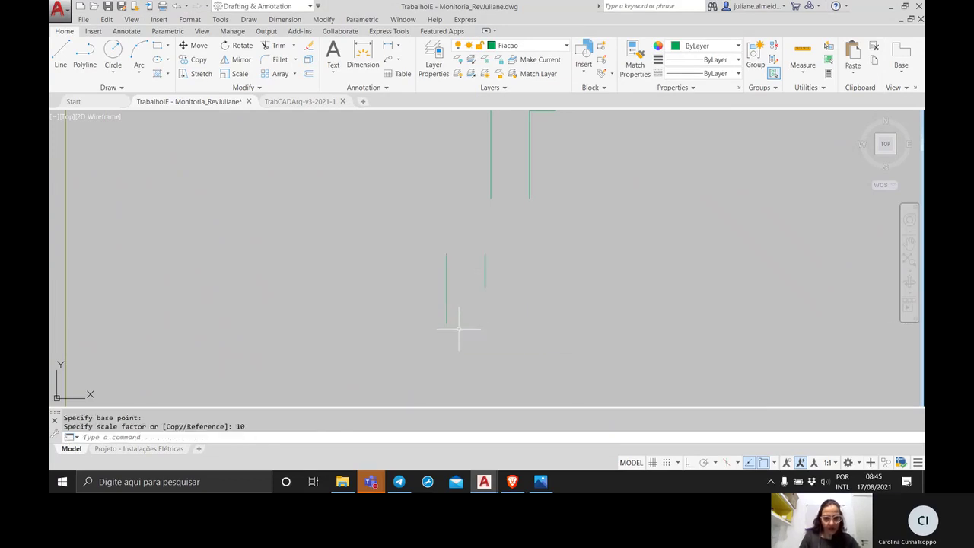
{"action": "scroll", "coordinate": [461, 269], "scroll_direction": "down", "scroll_amount": 5}
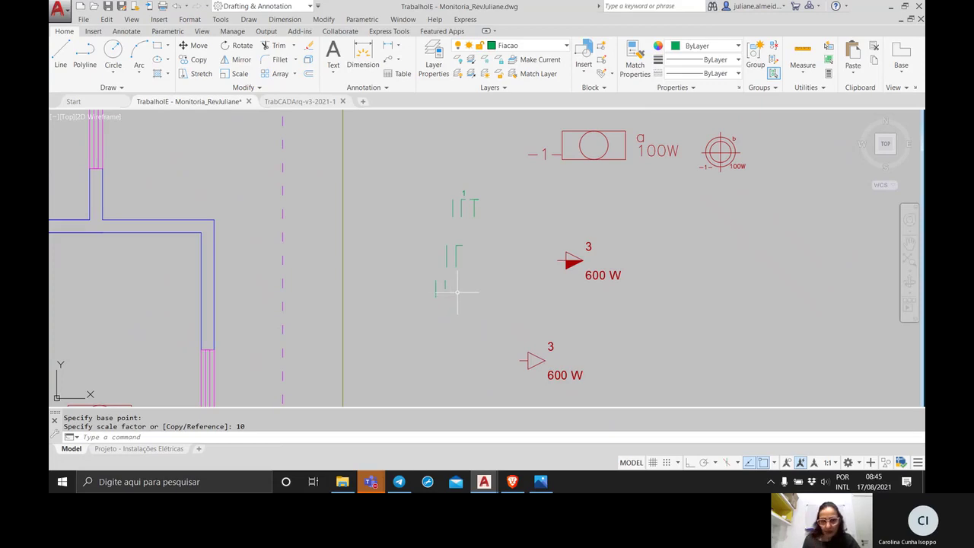
Move the Fase Retorno block a short distance straight down, away from the Fase Neutro symbol.
{"action": "left_click", "coordinate": [443, 290]}
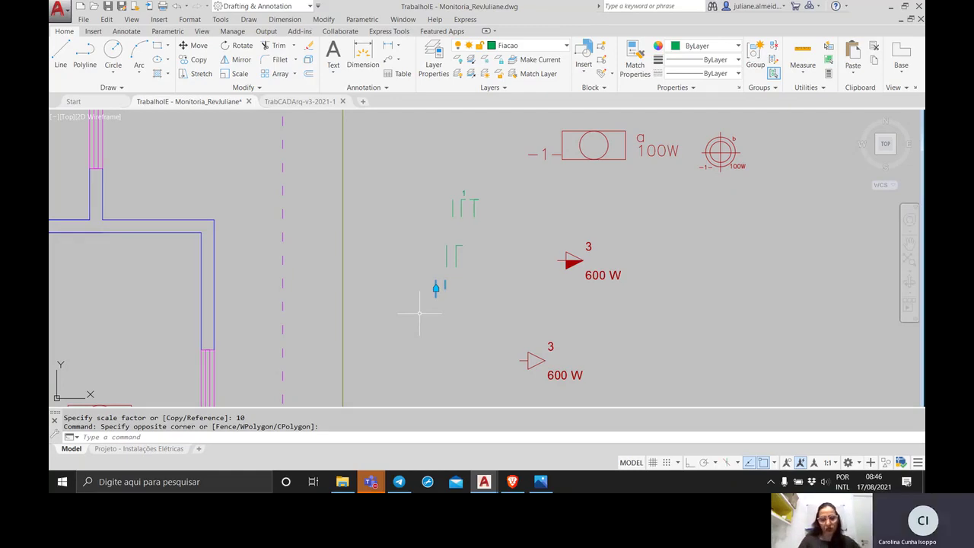
{"action": "left_click", "coordinate": [428, 320]}
{"action": "type", "text": "move"}
{"action": "key", "text": "Return"}
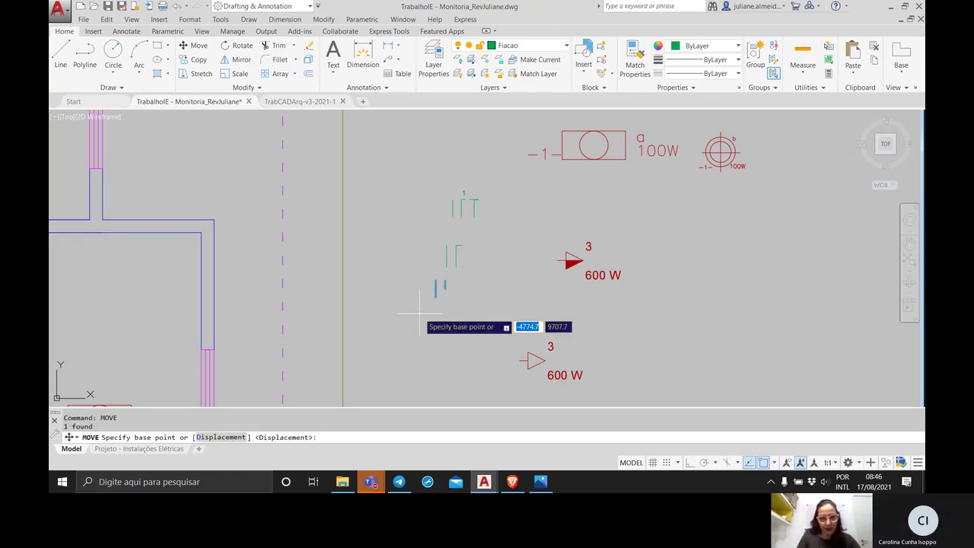
{"action": "left_click", "coordinate": [444, 291]}
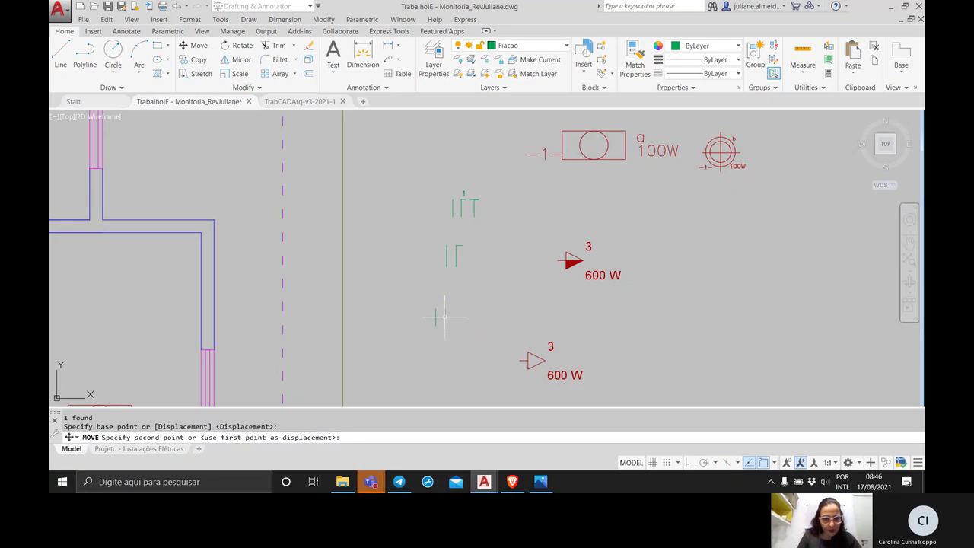
{"action": "left_click", "coordinate": [442, 318]}
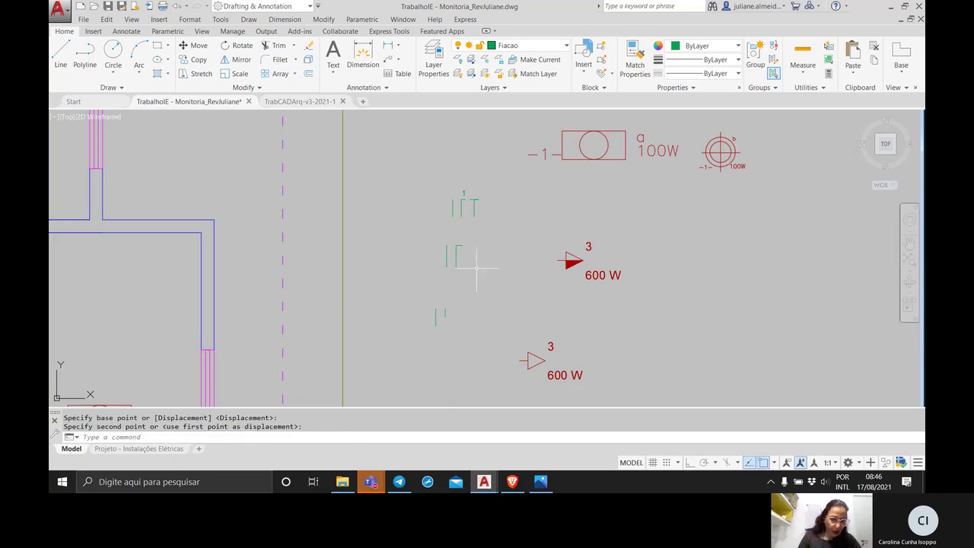
Move the Fase Neutro block a short distance down and to the left, clear of the other wiring symbols.
{"action": "left_click", "coordinate": [467, 243]}
{"action": "left_click", "coordinate": [398, 243]}
{"action": "left_click", "coordinate": [467, 261]}
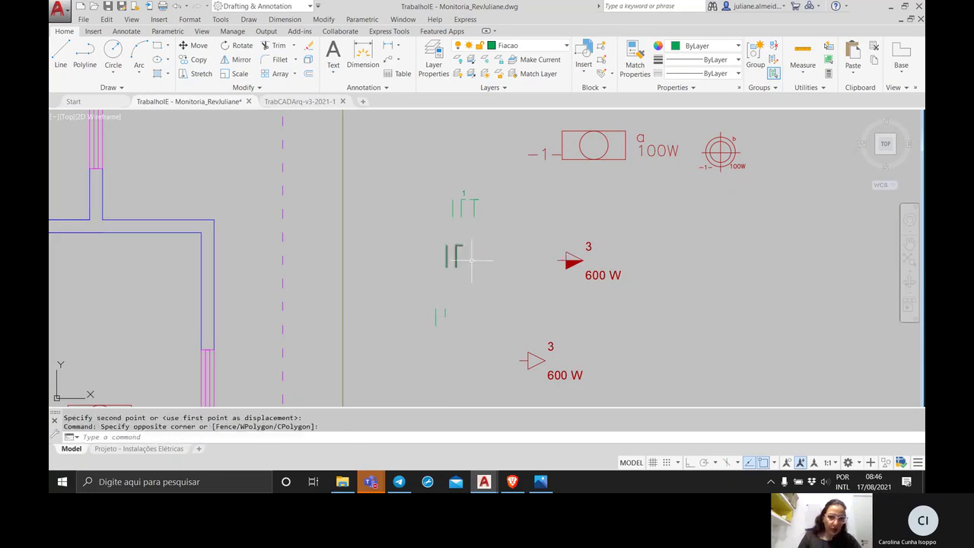
{"action": "left_click", "coordinate": [409, 236]}
{"action": "type", "text": "mo"}
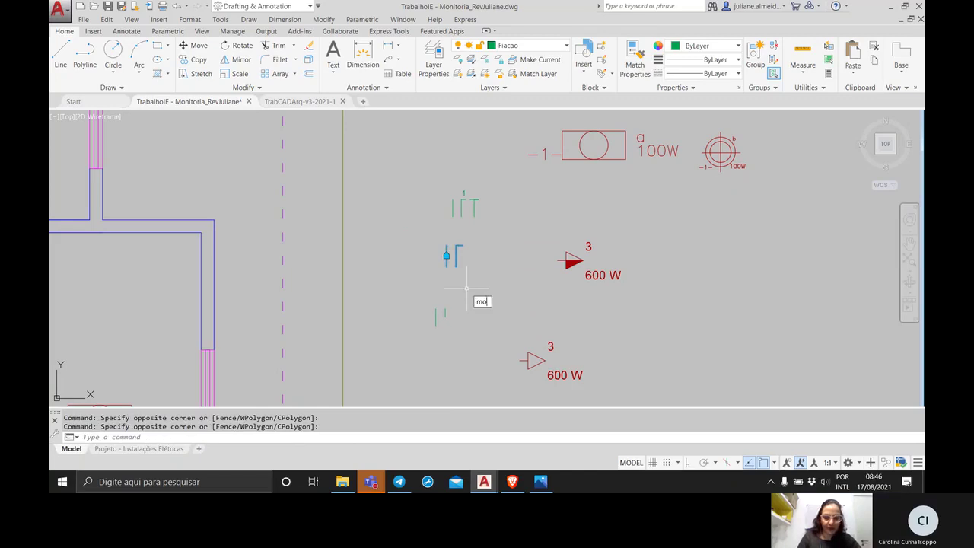
{"action": "key", "text": "Return"}
{"action": "left_click", "coordinate": [460, 256]}
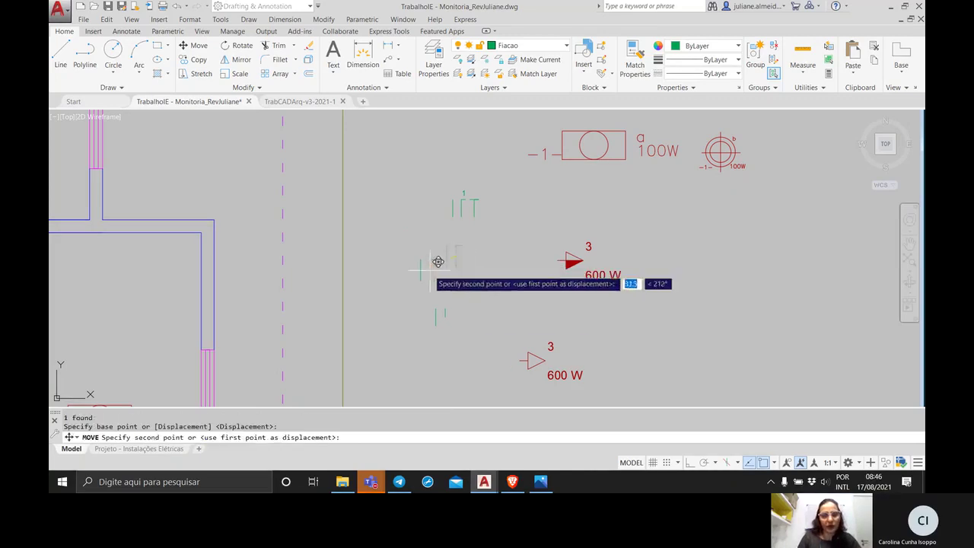
{"action": "left_click", "coordinate": [428, 271]}
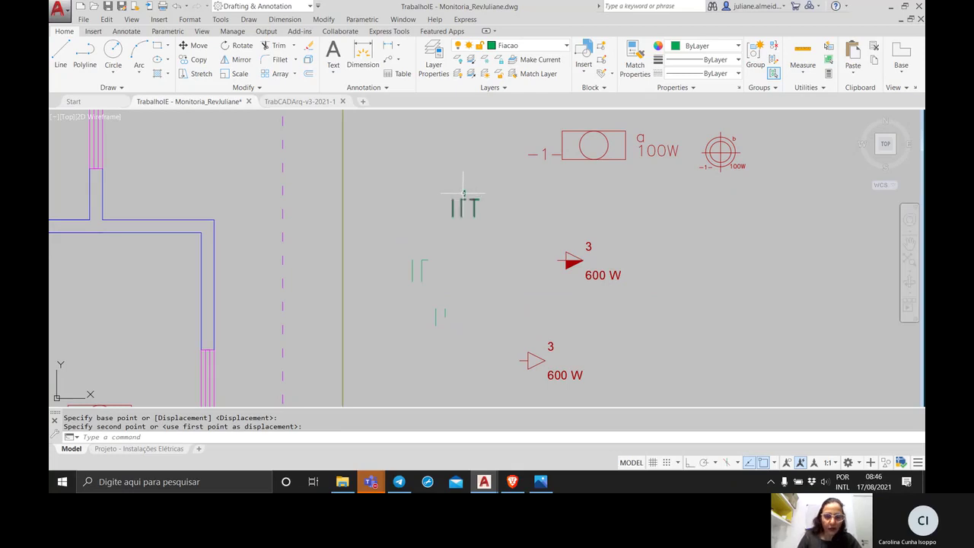
Try to explode the three-conductor wiring symbol labelled 1, and undo the explode.
{"action": "scroll", "coordinate": [487, 215], "scroll_direction": "up", "scroll_amount": 2}
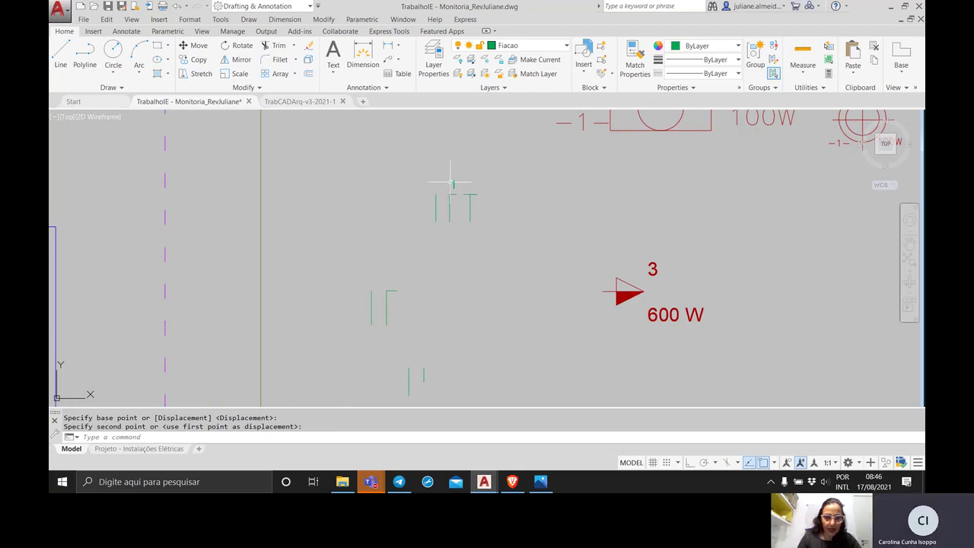
{"action": "left_click", "coordinate": [451, 183]}
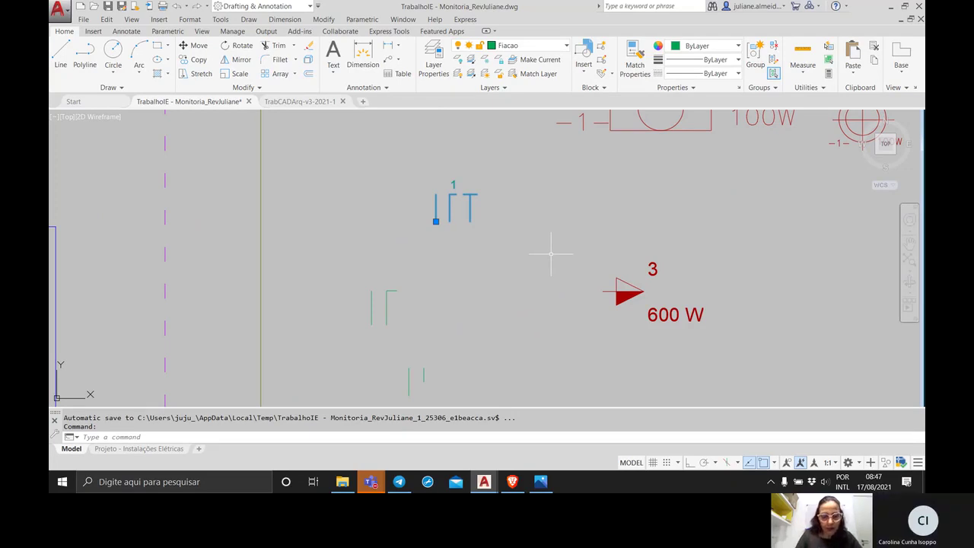
{"action": "type", "text": "explode"}
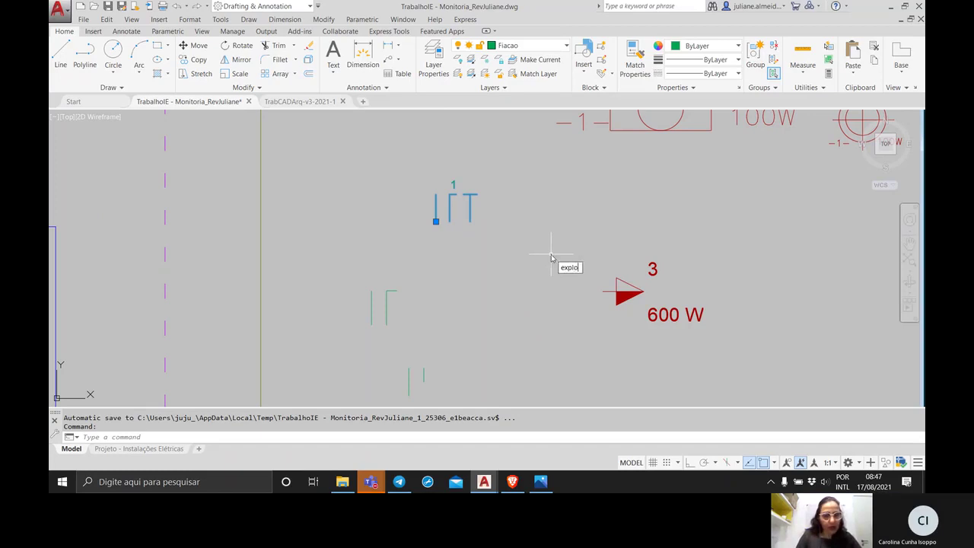
{"action": "key", "text": "Return"}
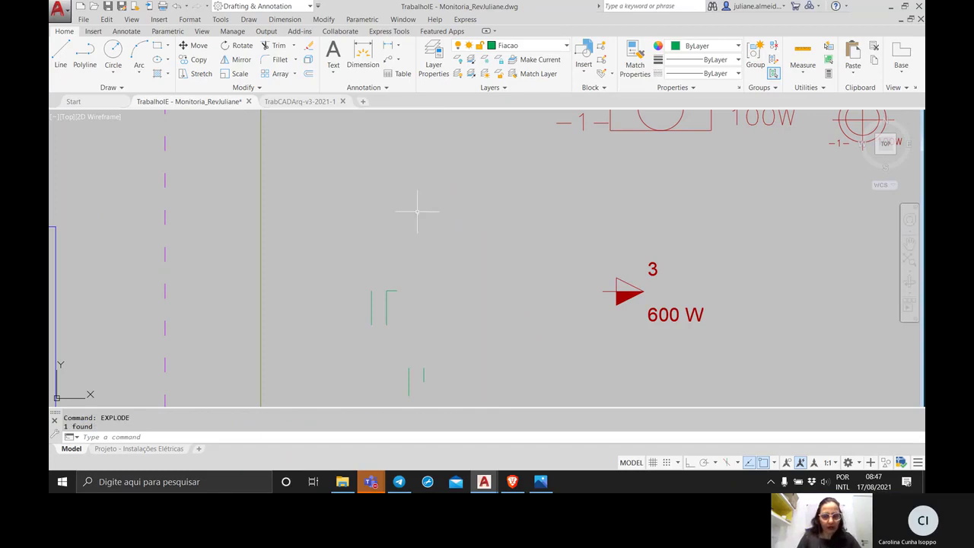
{"action": "scroll", "coordinate": [434, 213], "scroll_direction": "down", "scroll_amount": 5}
{"action": "scroll", "coordinate": [438, 214], "scroll_direction": "up", "scroll_amount": 3}
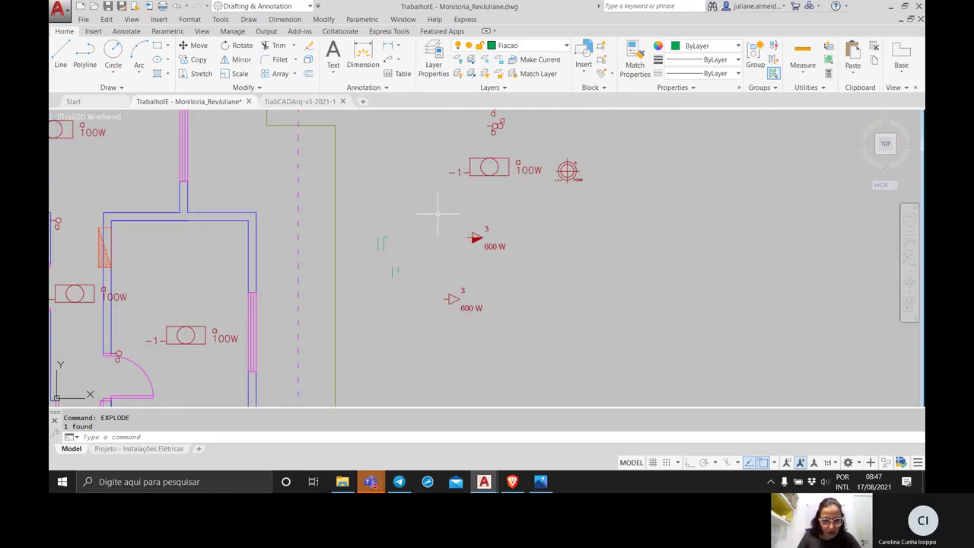
{"action": "key", "text": "ctrl+z"}
{"action": "key", "text": "ctrl+z"}
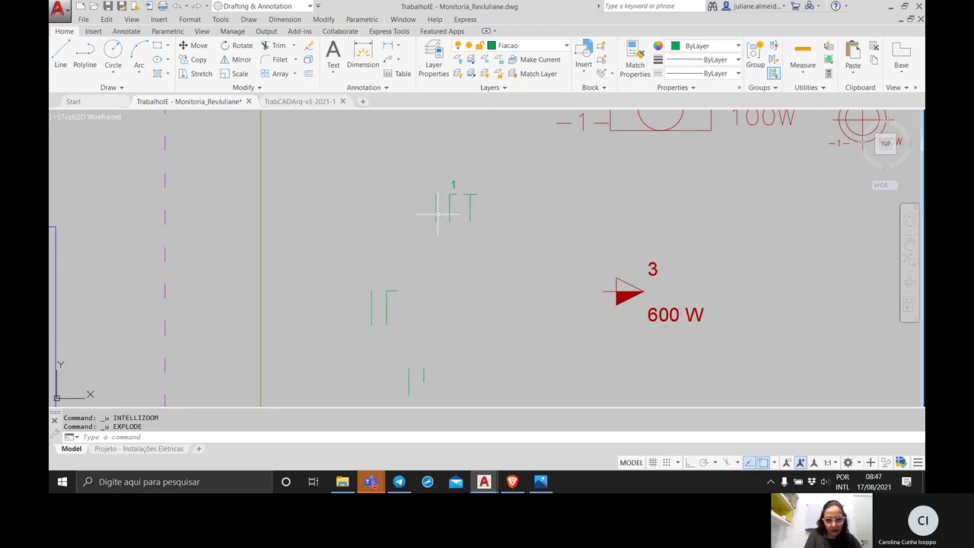
Explode the three-conductor wiring block labelled 1 into separate objects.
{"action": "left_click", "coordinate": [492, 239]}
{"action": "left_click", "coordinate": [401, 178]}
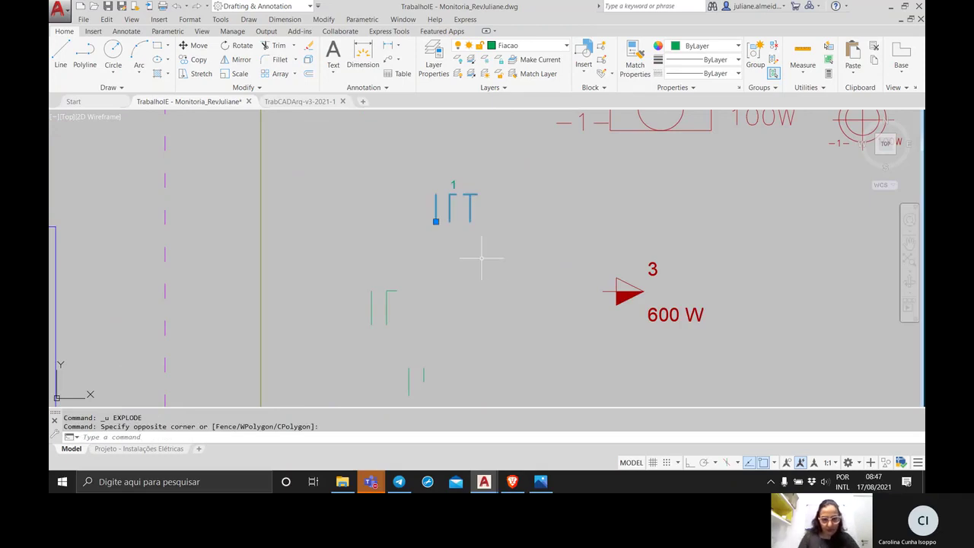
{"action": "type", "text": "explode"}
{"action": "key", "text": "Return"}
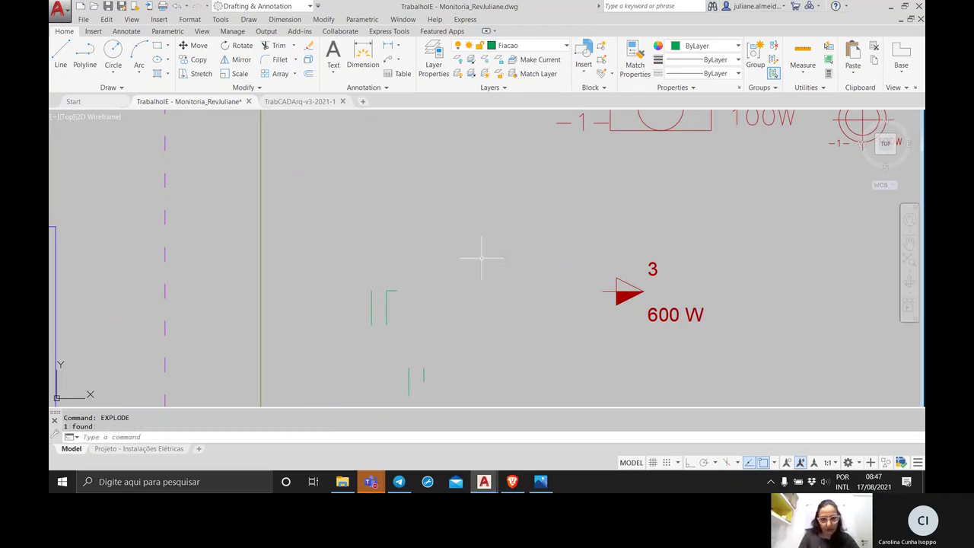
Turn on layer 0 so that its objects are displayed.
{"action": "left_click", "coordinate": [535, 46]}
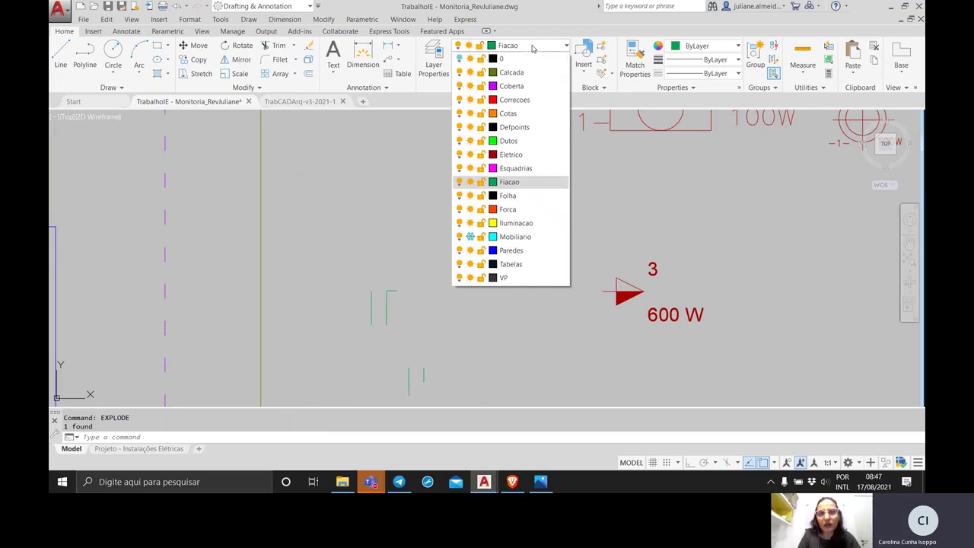
{"action": "left_click", "coordinate": [459, 58]}
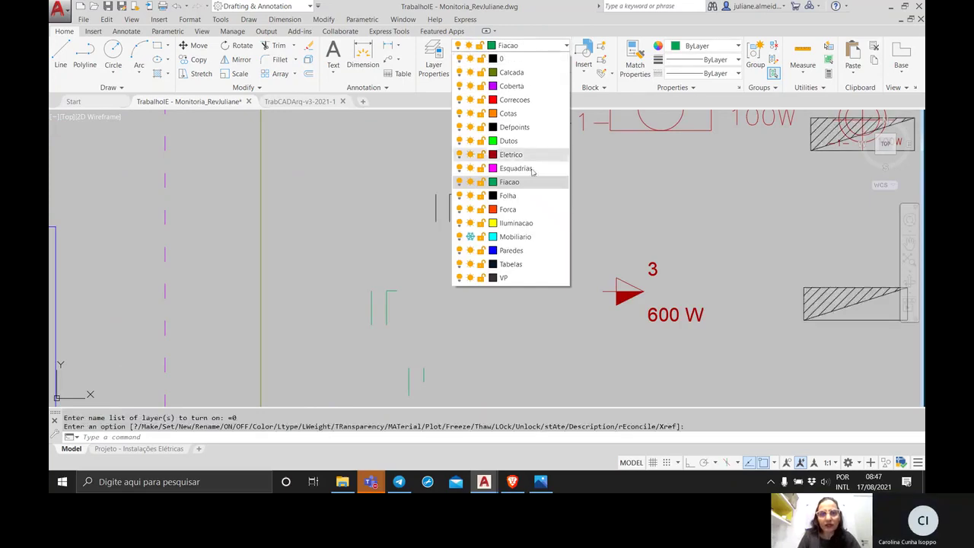
{"action": "left_click", "coordinate": [716, 216]}
Delete the stray hatched rectangle symbols below the round 100W light fixture, outside the floor plan.
{"action": "scroll", "coordinate": [714, 213], "scroll_direction": "down", "scroll_amount": 5}
{"action": "middle_click_drag", "start_coordinate": [713, 213], "coordinate": [562, 217]}
{"action": "left_click", "coordinate": [685, 348]}
{"action": "left_click", "coordinate": [577, 221]}
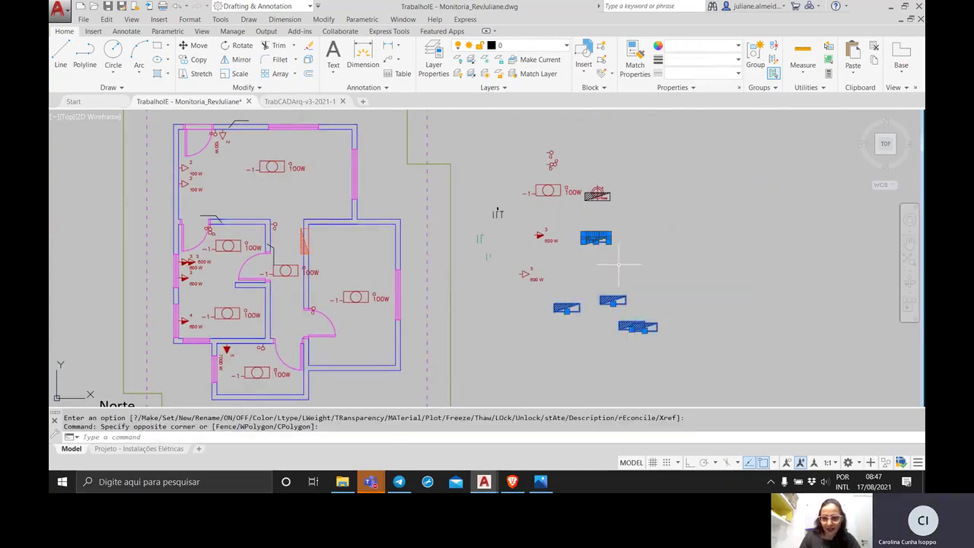
{"action": "key", "text": "Delete"}
Delete the hatched rectangle overlapping the round 100W light fixture symbol beside the floor plan.
{"action": "scroll", "coordinate": [621, 200], "scroll_direction": "up", "scroll_amount": 4}
{"action": "left_click", "coordinate": [600, 206]}
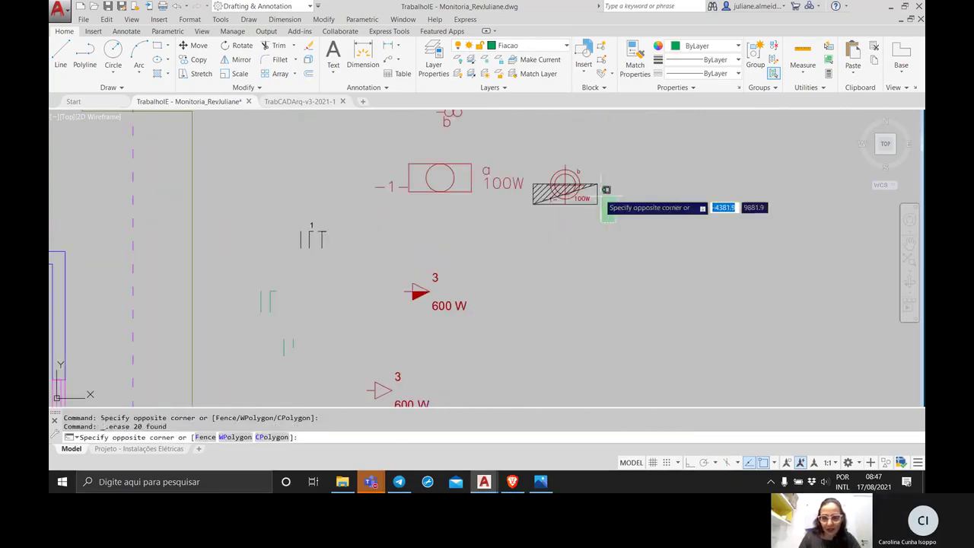
{"action": "left_click", "coordinate": [533, 180]}
{"action": "key", "text": "Delete"}
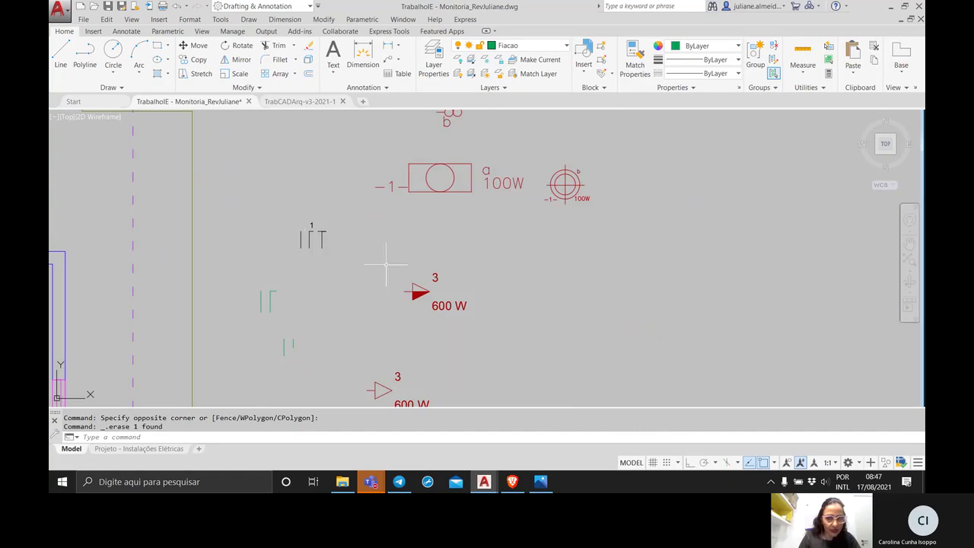
Move the exploded three-conductor wiring symbol and its number 1 to the Fiacao layer.
{"action": "middle_click_drag", "start_coordinate": [312, 245], "coordinate": [499, 259]}
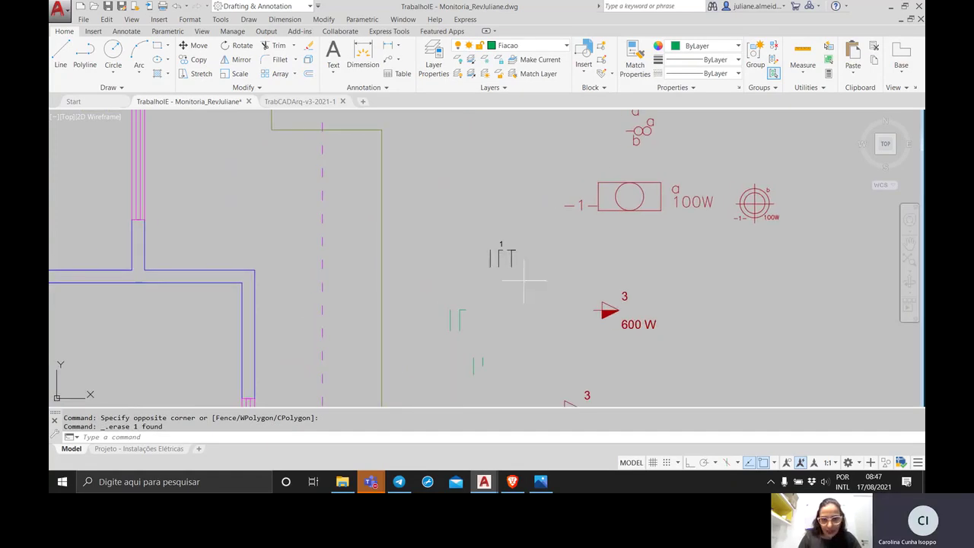
{"action": "left_click", "coordinate": [522, 278]}
{"action": "left_click", "coordinate": [463, 220]}
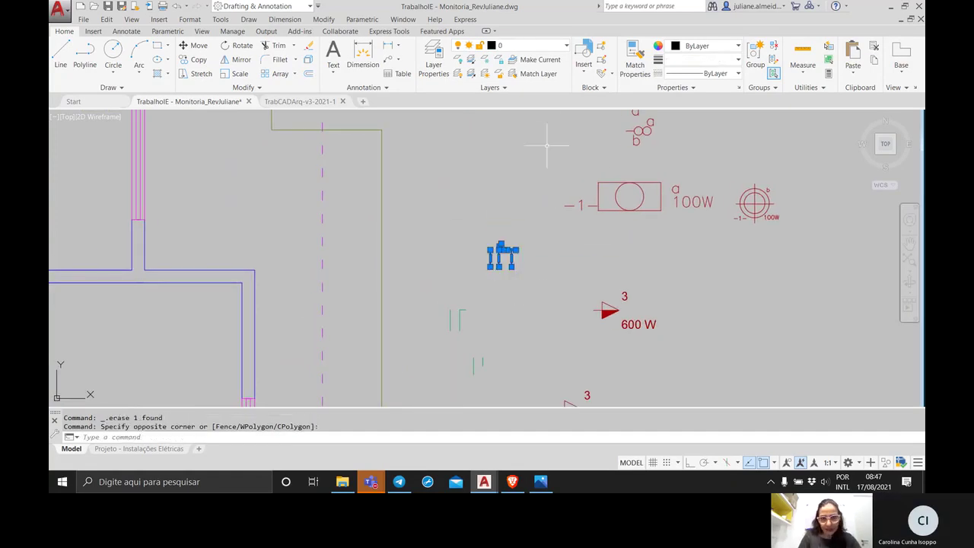
{"action": "left_click", "coordinate": [518, 45]}
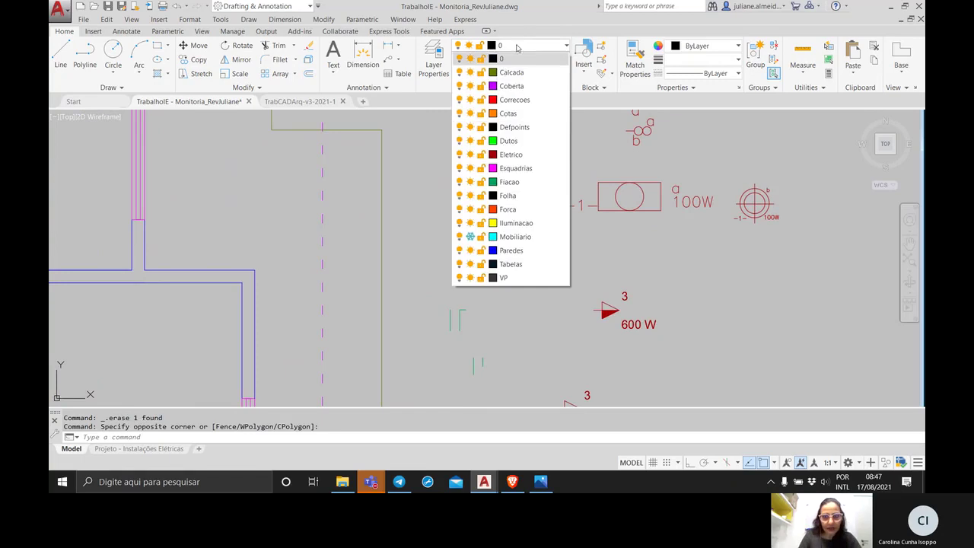
{"action": "left_click", "coordinate": [509, 182]}
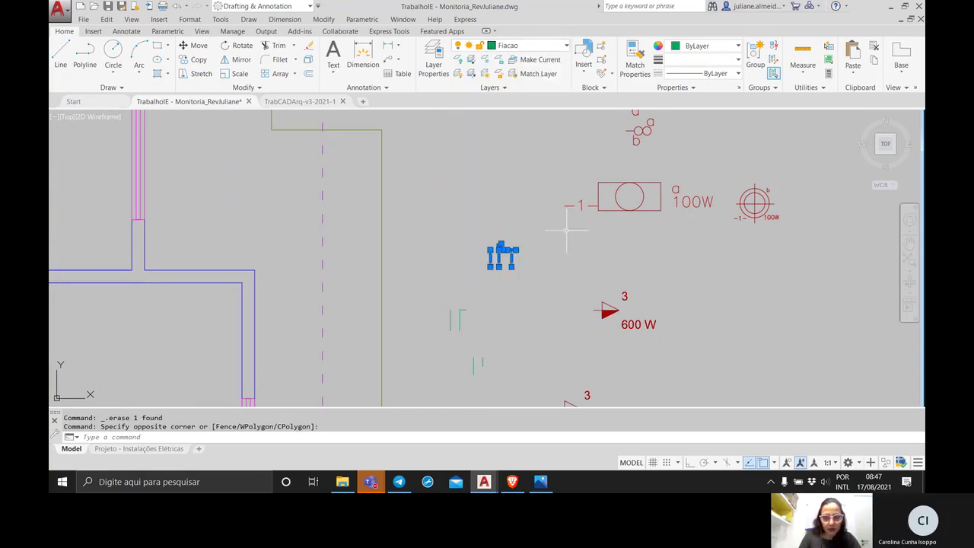
{"action": "left_click", "coordinate": [677, 60]}
{"action": "left_click", "coordinate": [502, 257]}
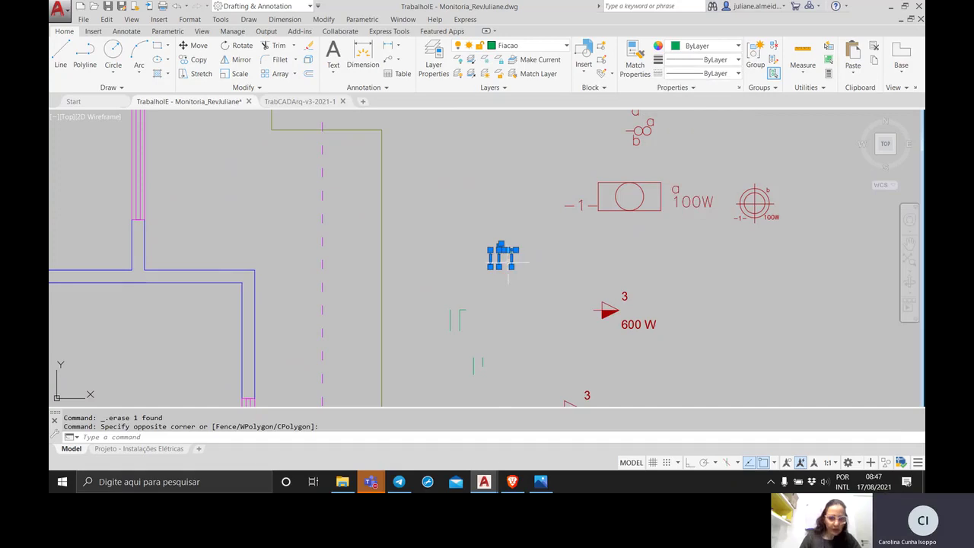
{"action": "key", "text": "Escape"}
Turn off layer 0 so that its objects are hidden.
{"action": "scroll", "coordinate": [518, 251], "scroll_direction": "down", "scroll_amount": 3}
{"action": "middle_click_drag", "start_coordinate": [520, 249], "coordinate": [613, 231]}
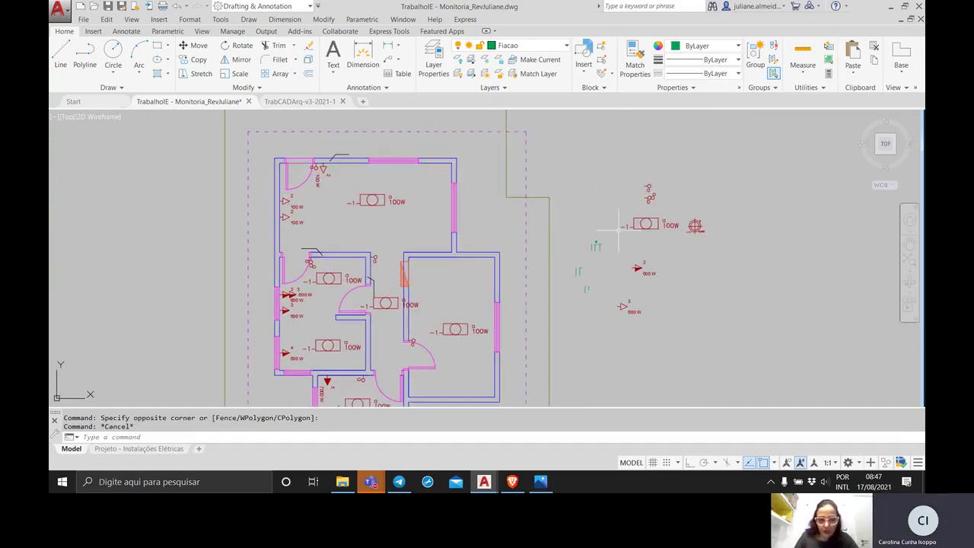
{"action": "left_click", "coordinate": [521, 45]}
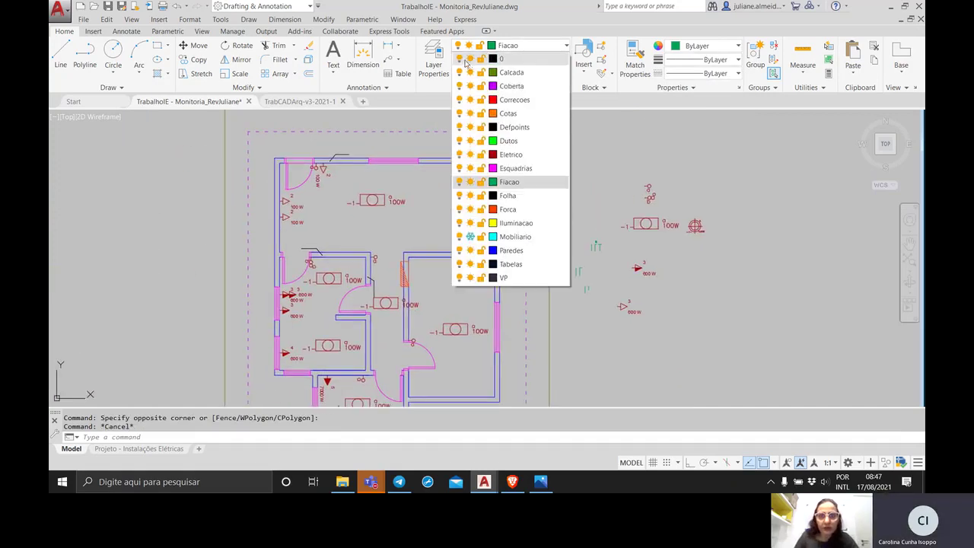
{"action": "left_click", "coordinate": [459, 59]}
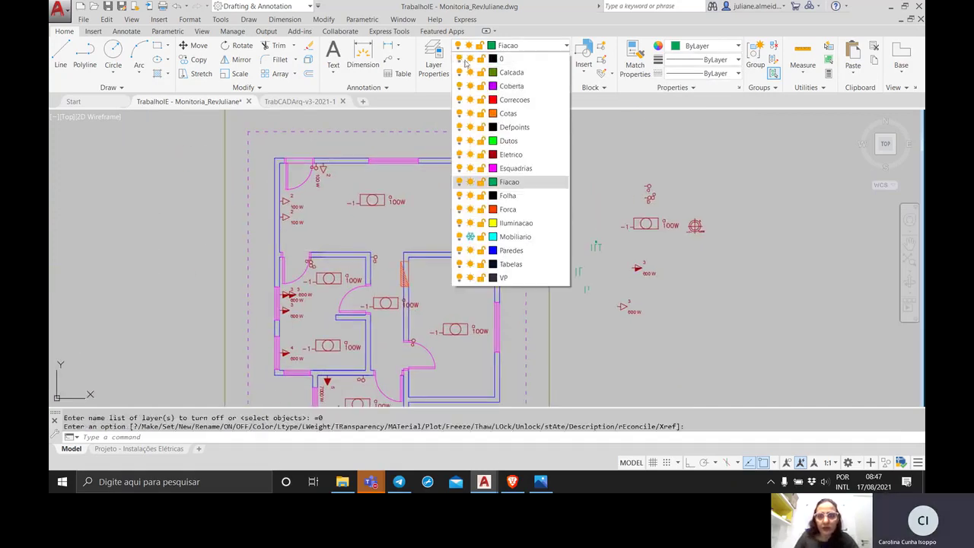
{"action": "left_click", "coordinate": [613, 159]}
Copy the number 1 above the three-conductor wiring symbol to a point just below its conductors.
{"action": "scroll", "coordinate": [609, 251], "scroll_direction": "up", "scroll_amount": 5}
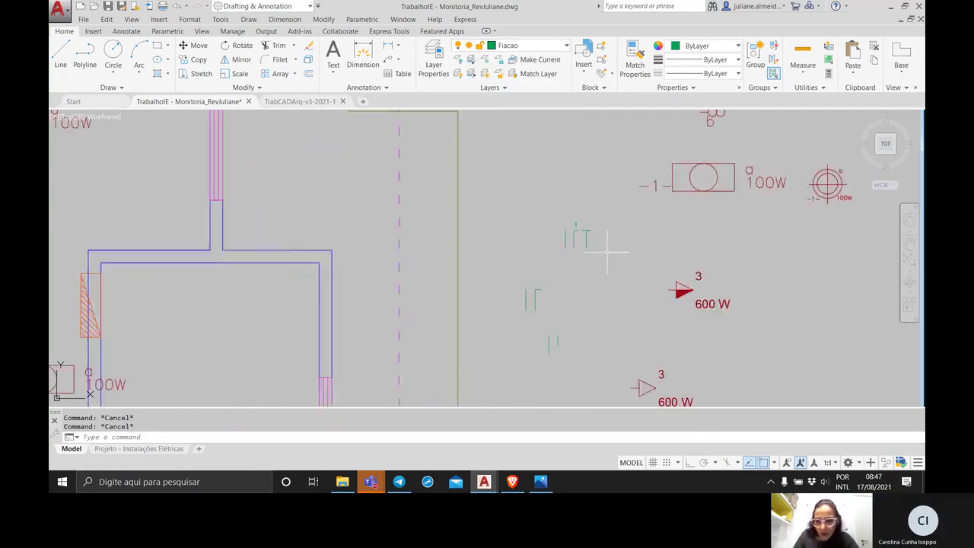
{"action": "middle_click_drag", "start_coordinate": [609, 252], "coordinate": [548, 218]}
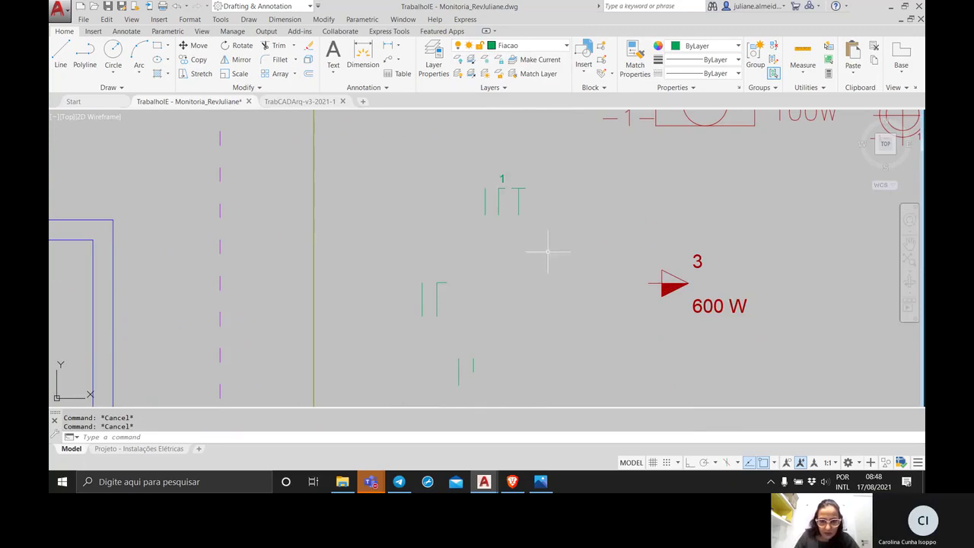
{"action": "left_click", "coordinate": [501, 181]}
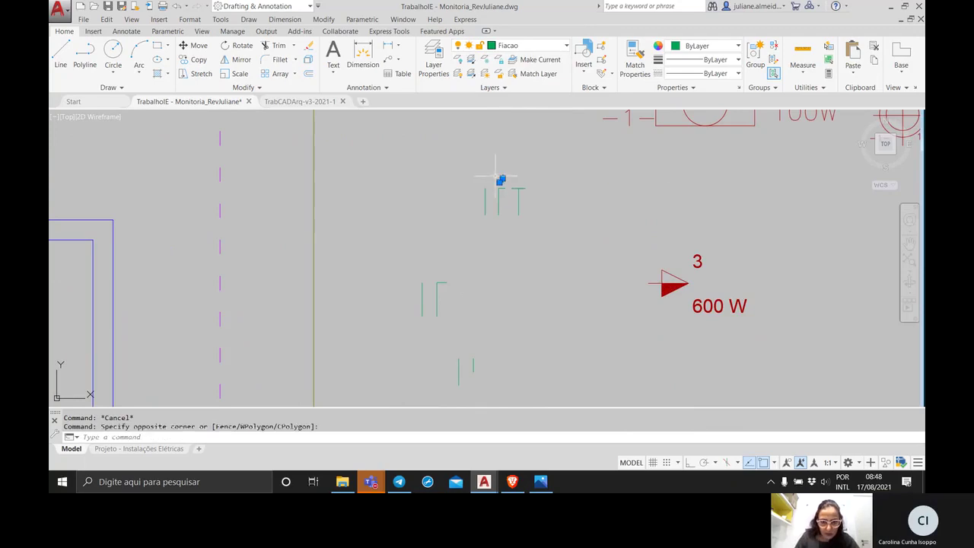
{"action": "left_click", "coordinate": [482, 295]}
{"action": "type", "text": "co"}
{"action": "key", "text": "Return"}
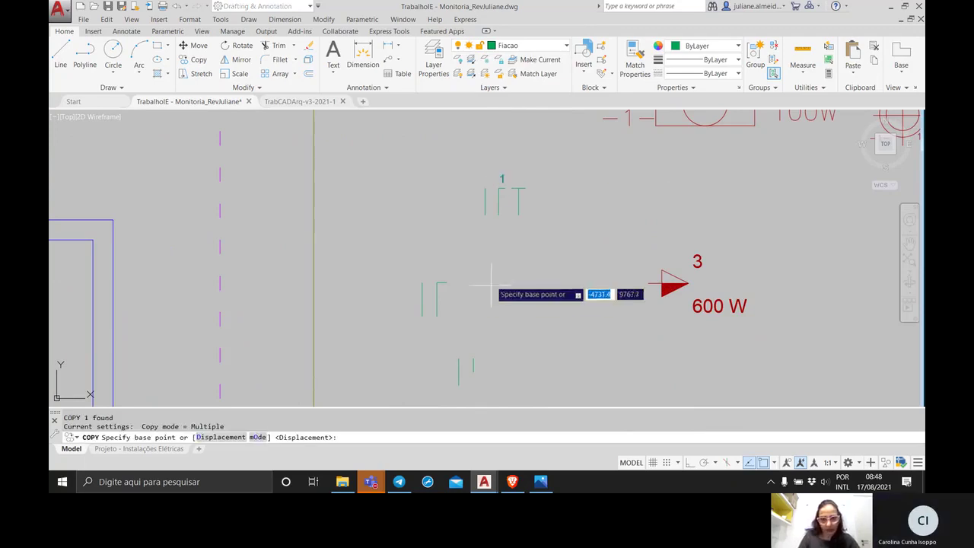
{"action": "left_click", "coordinate": [503, 179]}
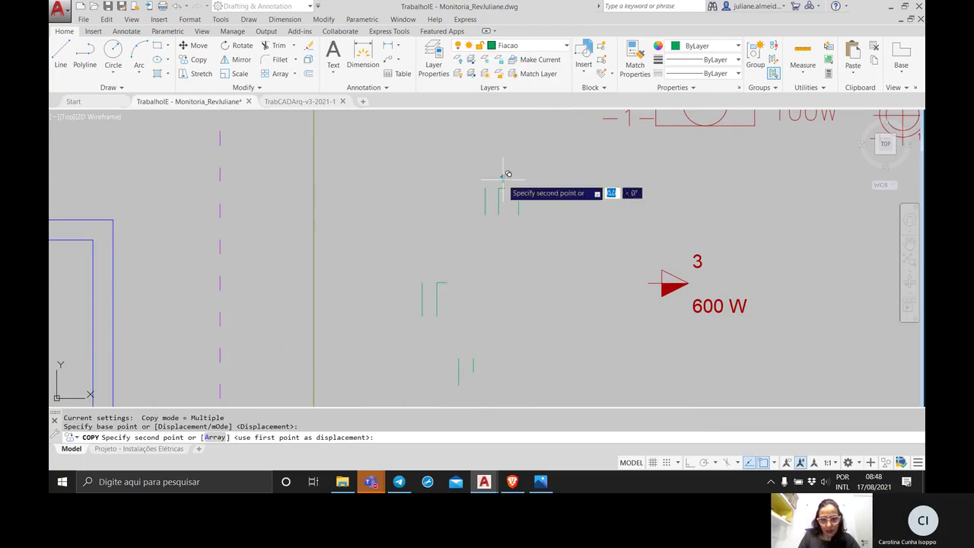
{"action": "left_click", "coordinate": [504, 229]}
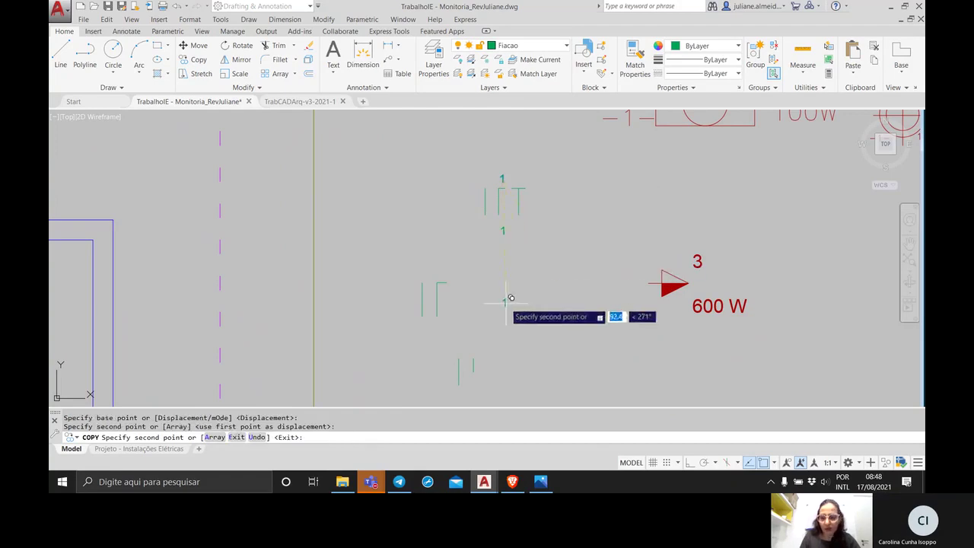
{"action": "key", "text": "Return"}
Switch to the CircuitosPlanta2021-1.png image in Photos to read the conductor sizes in the circuit table, and return to the AutoCAD drawing.
{"action": "left_click", "coordinate": [541, 481]}
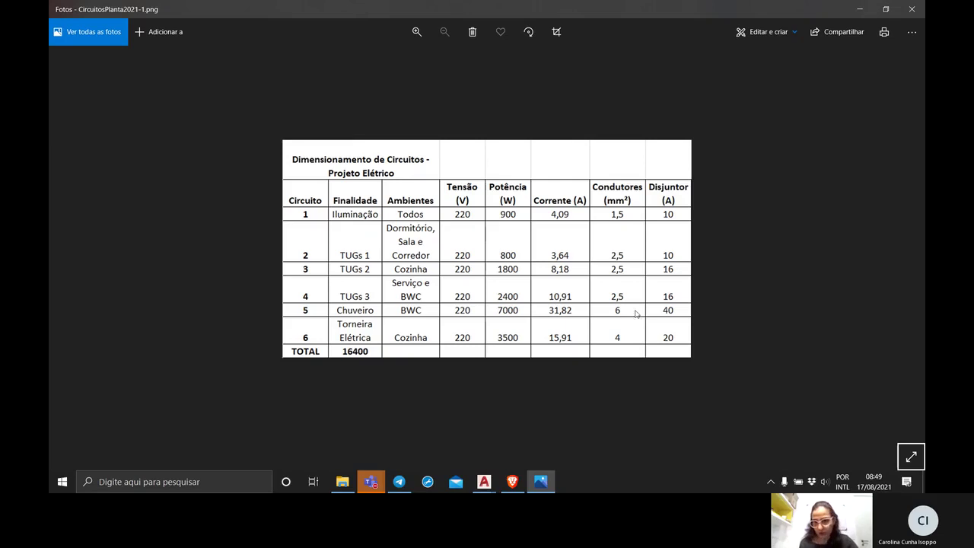
{"action": "key", "text": "alt+Tab"}
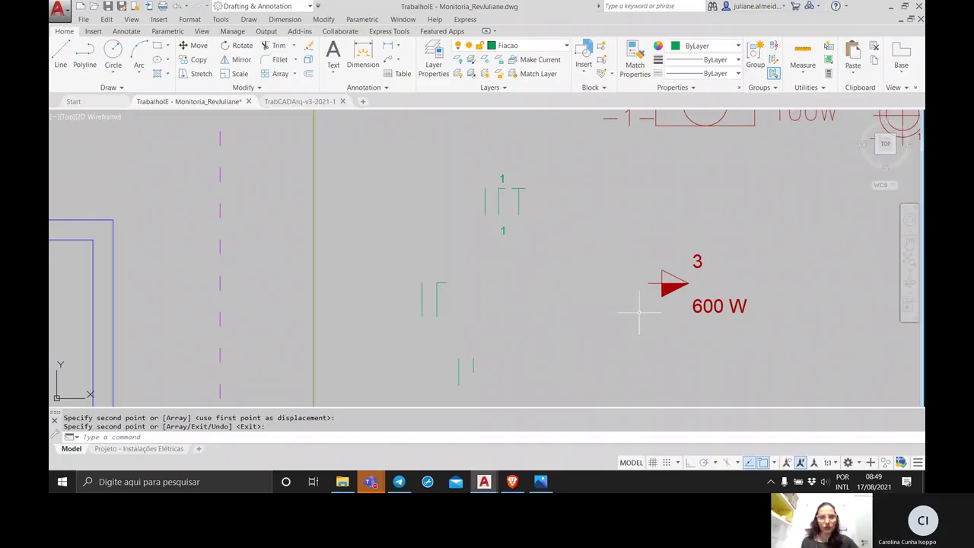
{"action": "key", "text": "Return"}
{"action": "left_click", "coordinate": [535, 241]}
{"action": "left_click", "coordinate": [467, 177]}
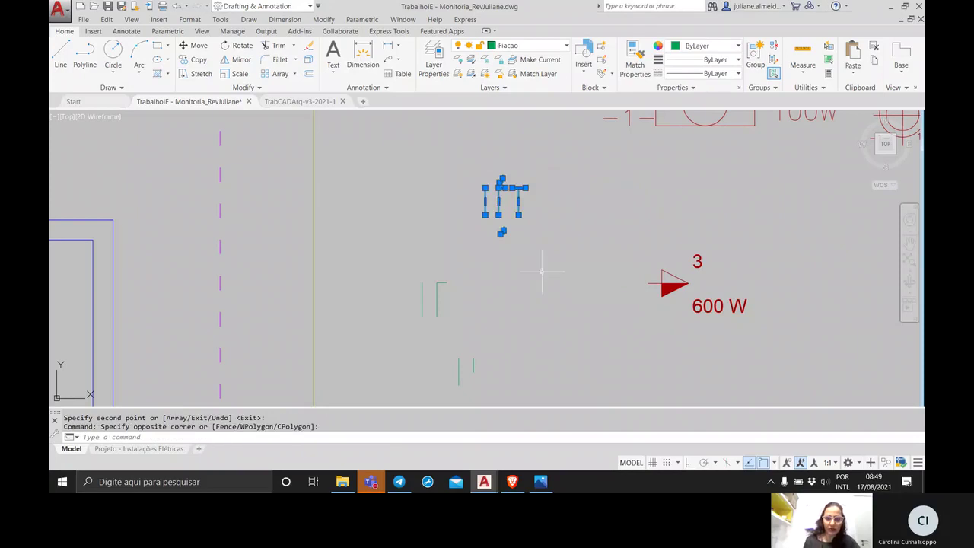
{"action": "key", "text": "Escape"}
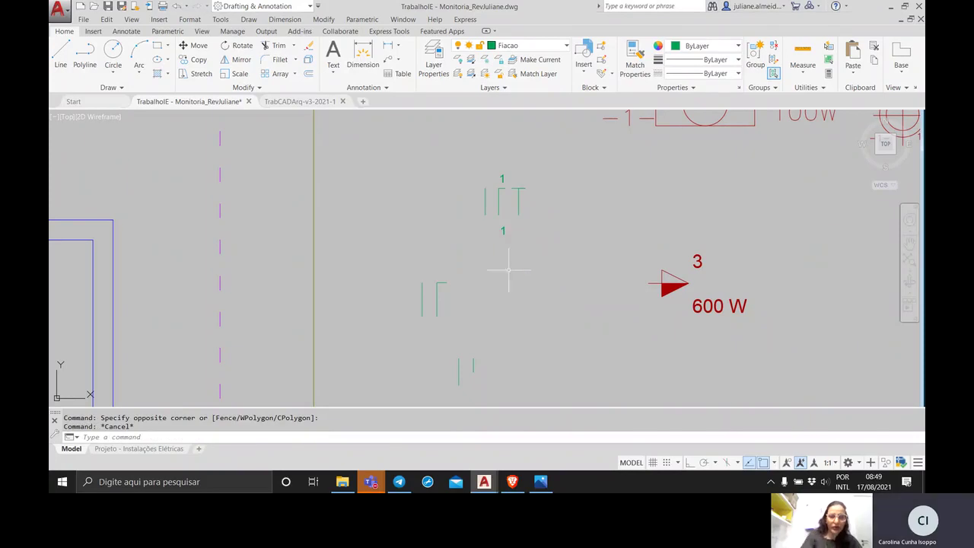
Change the copied text below the three-conductor wiring symbol to #1,5.
{"action": "double_click", "coordinate": [502, 230]}
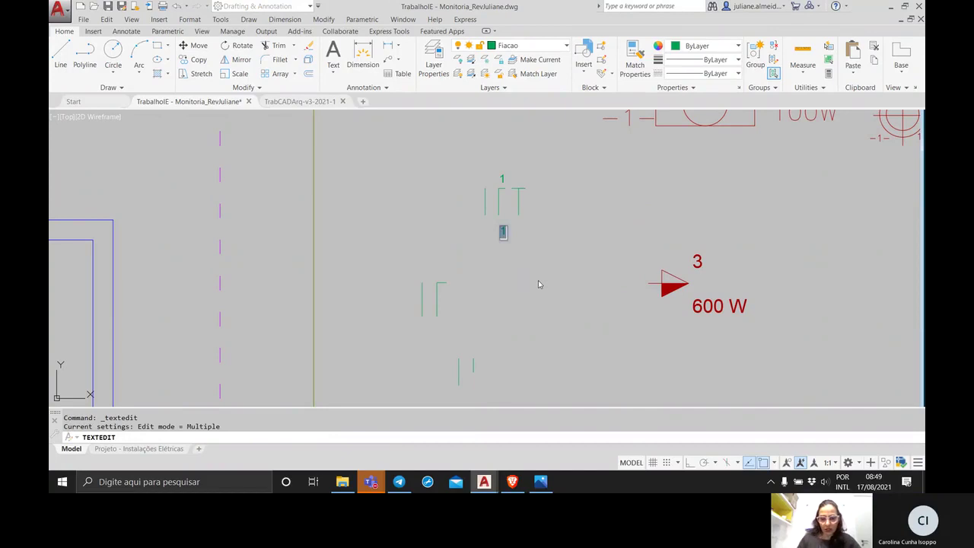
{"action": "type", "text": "#"}
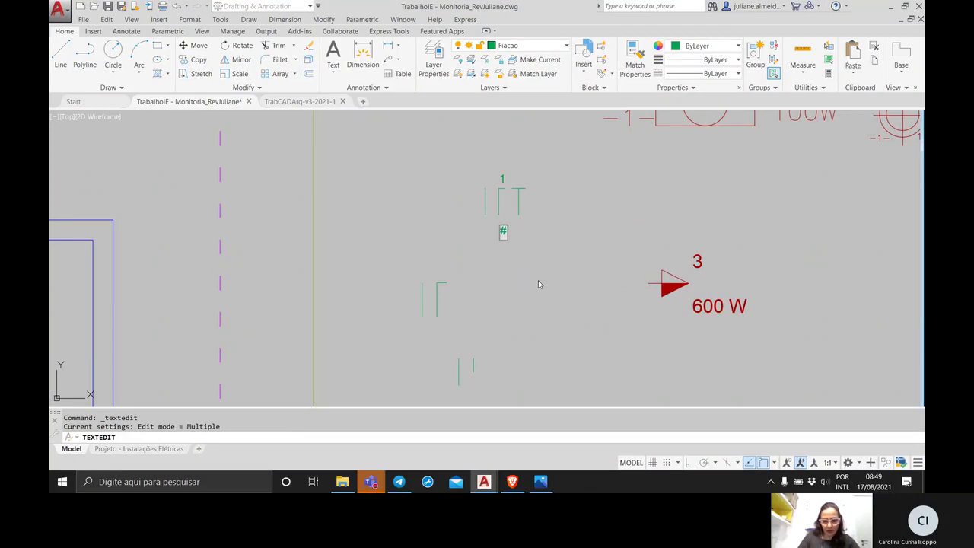
{"action": "type", "text": "1,5"}
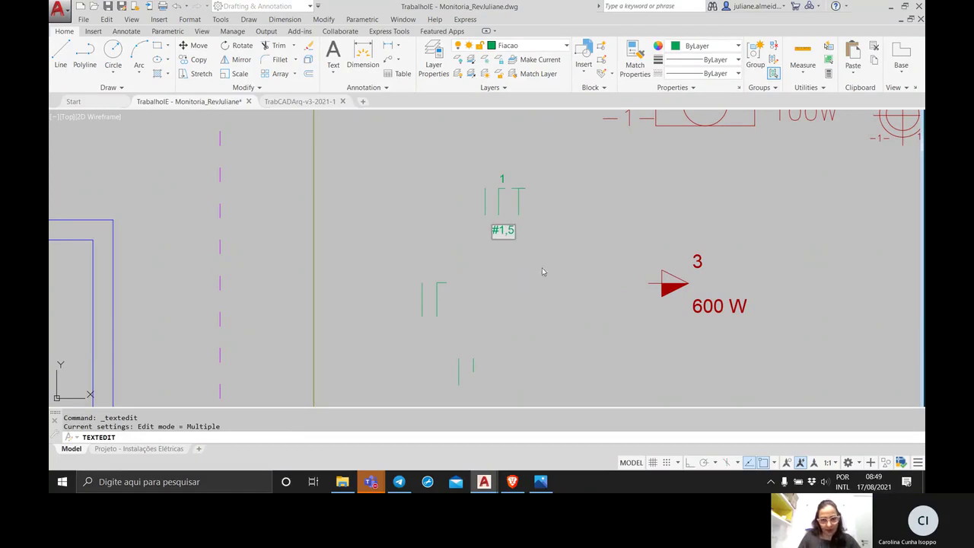
{"action": "key", "text": "Return"}
{"action": "key", "text": "Escape"}
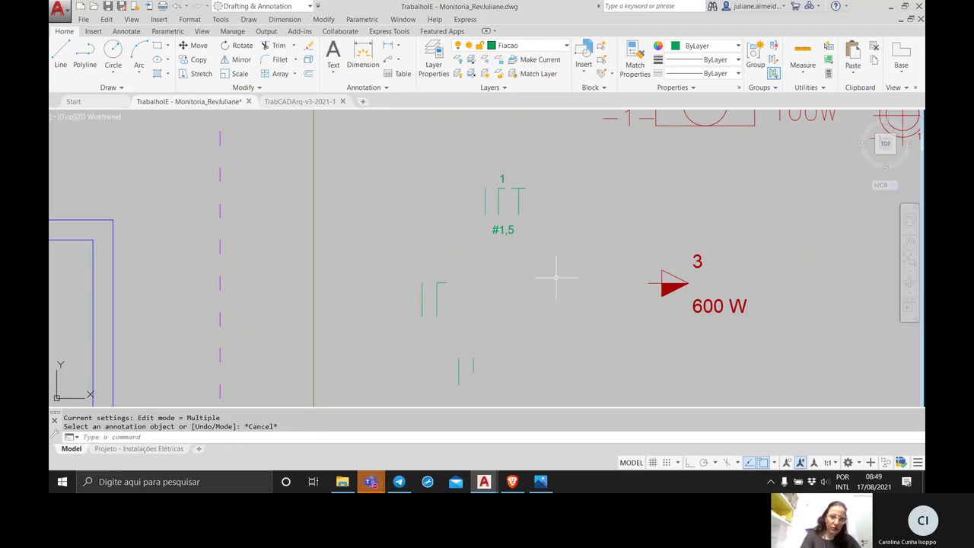
Copy the three-conductor symbol with its 1 and #1,5 labels to three spots: on either side of the original and below it.
{"action": "left_click", "coordinate": [548, 237]}
{"action": "left_click", "coordinate": [452, 174]}
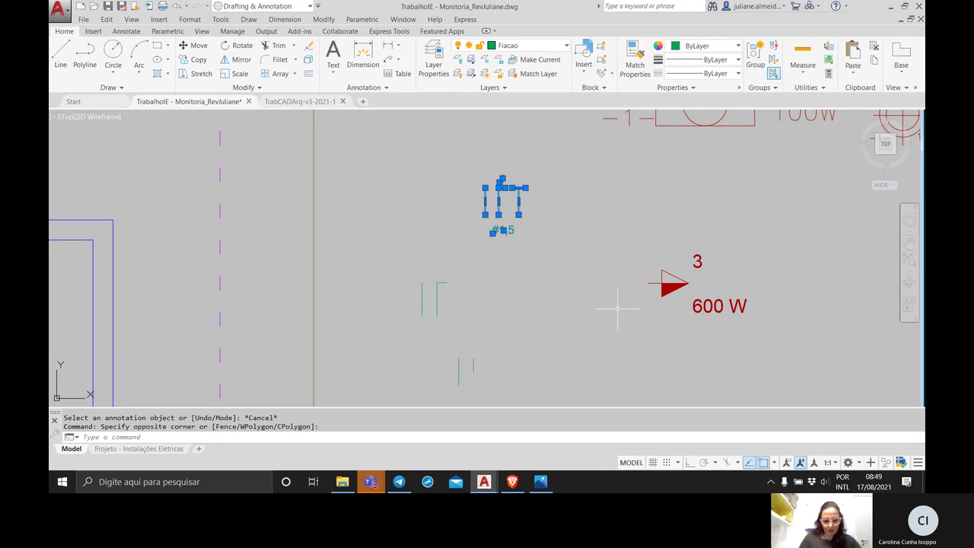
{"action": "type", "text": "co"}
{"action": "key", "text": "Return"}
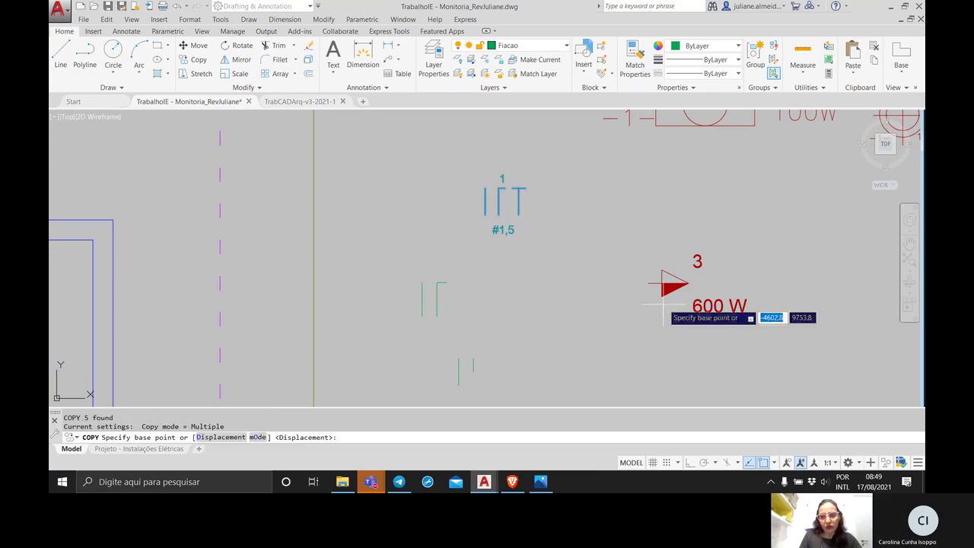
{"action": "left_click", "coordinate": [503, 209]}
{"action": "left_click", "coordinate": [596, 204]}
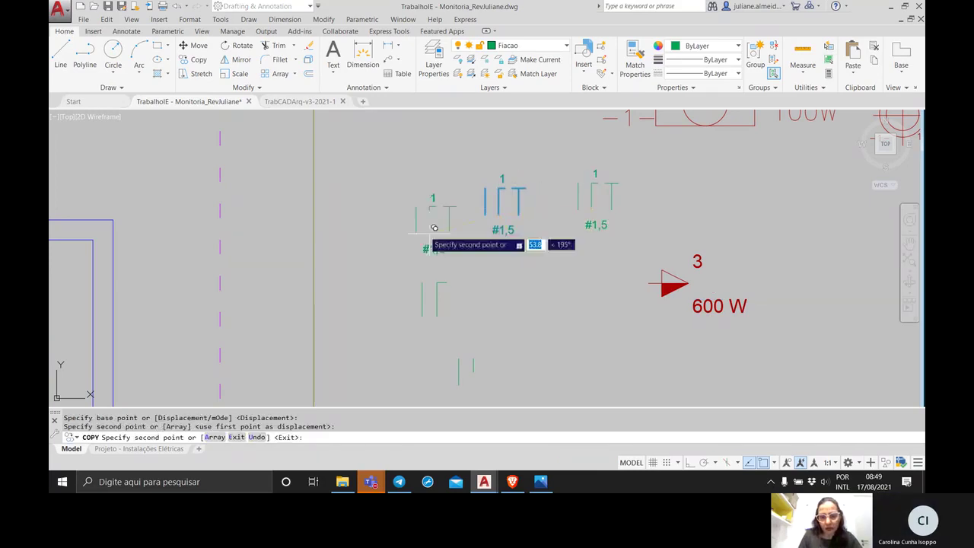
{"action": "left_click", "coordinate": [403, 195]}
{"action": "left_click", "coordinate": [555, 321]}
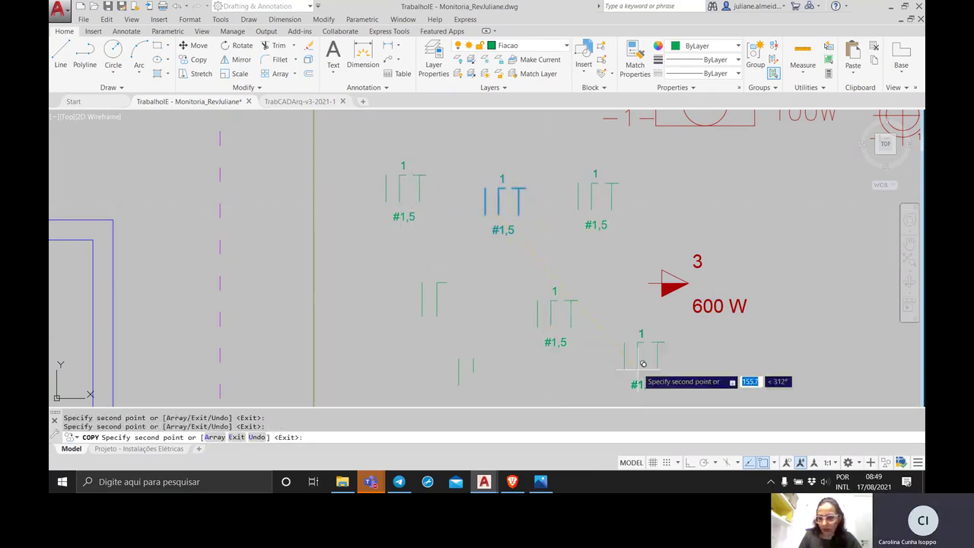
{"action": "key", "text": "Escape"}
Examine the light fixtures, switches and outlets in the floor plan's rooms and the wiring symbols beside it.
{"action": "scroll", "coordinate": [186, 228], "scroll_direction": "down", "scroll_amount": 7}
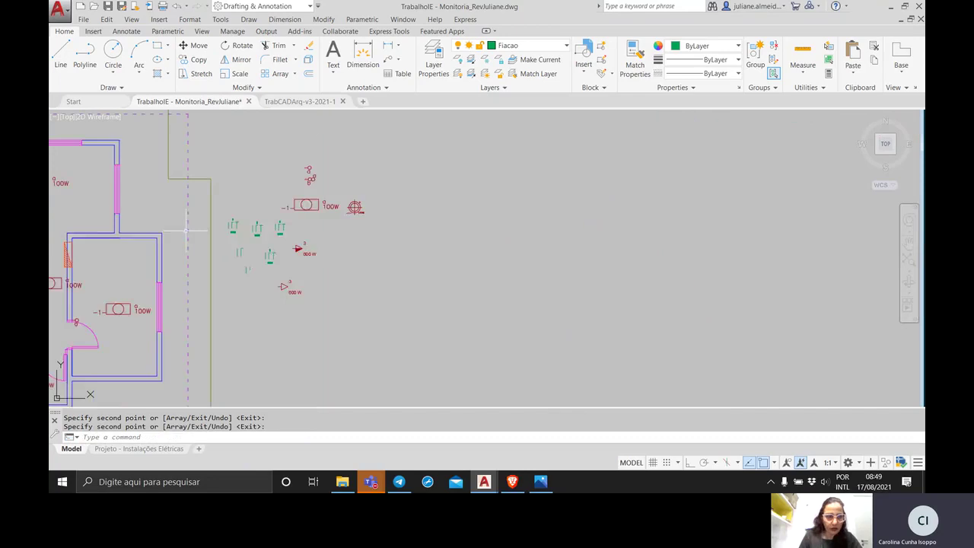
{"action": "scroll", "coordinate": [188, 230], "scroll_direction": "down", "scroll_amount": 2}
{"action": "middle_click_drag", "start_coordinate": [190, 230], "coordinate": [426, 174]}
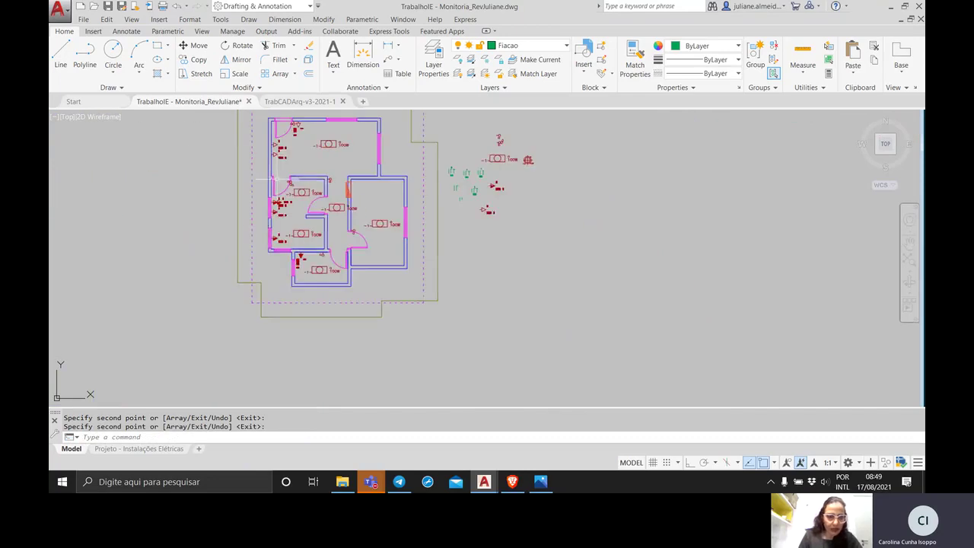
{"action": "scroll", "coordinate": [278, 180], "scroll_direction": "up", "scroll_amount": 5}
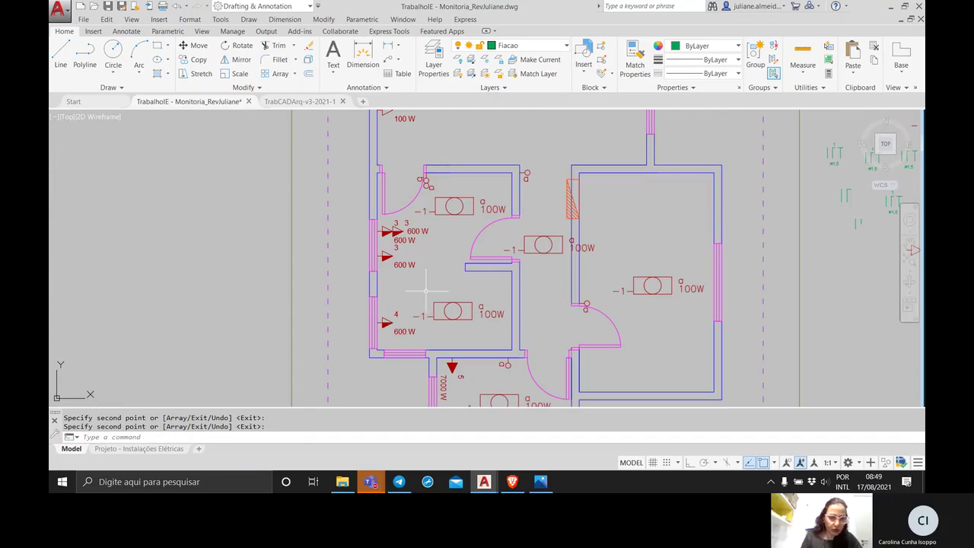
{"action": "middle_click_drag", "start_coordinate": [472, 299], "coordinate": [389, 227]}
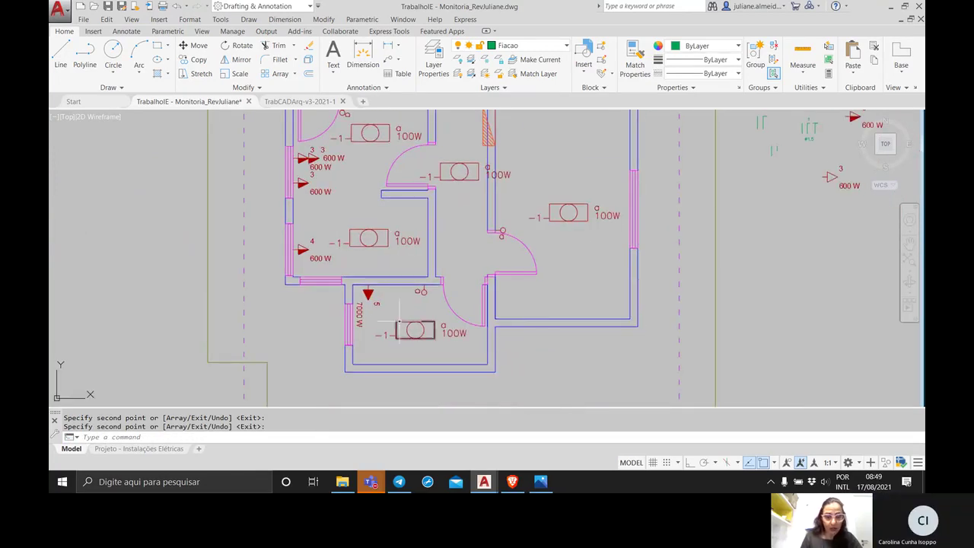
{"action": "middle_click_drag", "start_coordinate": [461, 156], "coordinate": [447, 338]}
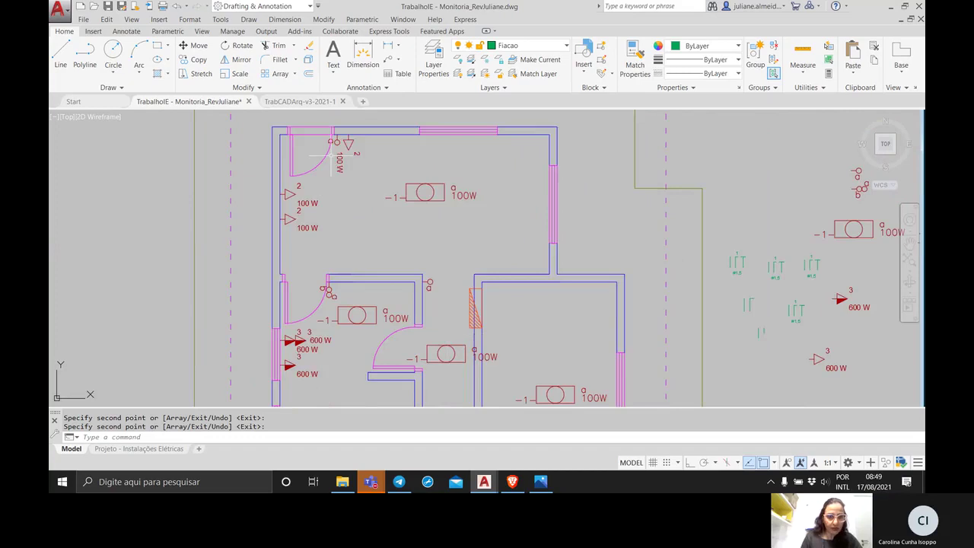
{"action": "scroll", "coordinate": [504, 211], "scroll_direction": "down", "scroll_amount": 1}
{"action": "mouse_move", "coordinate": [505, 211]}
{"action": "middle_mouse_down"}
{"action": "mouse_move", "coordinate": [483, 216]}
{"action": "mouse_move", "coordinate": [335, 186]}
{"action": "middle_mouse_up"}
{"action": "middle_click_drag", "start_coordinate": [393, 218], "coordinate": [305, 214]}
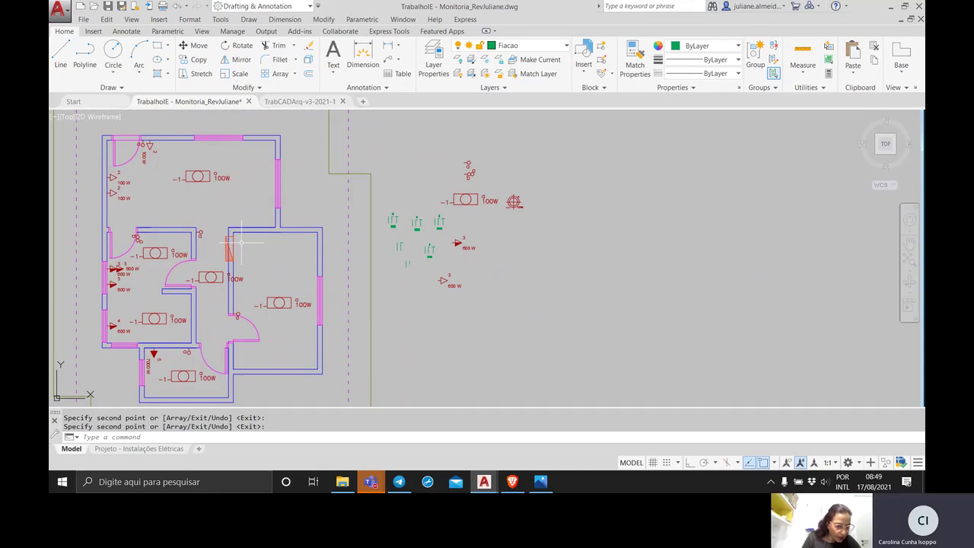
{"action": "scroll", "coordinate": [426, 236], "scroll_direction": "up", "scroll_amount": 2}
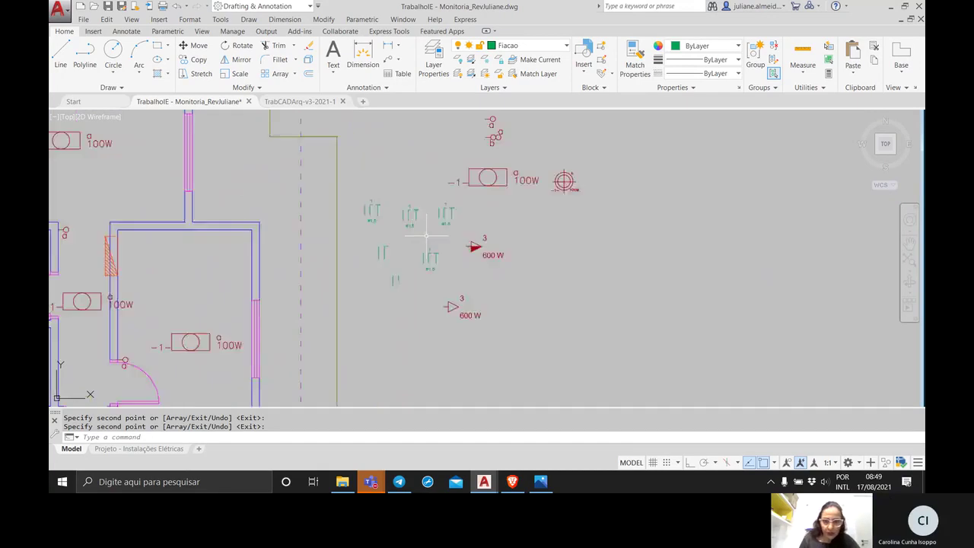
Relabel the three-conductor symbol copy nearest the solid triangular outlet symbol as circuit 2 with conductor size #2,5.
{"action": "scroll", "coordinate": [426, 236], "scroll_direction": "up", "scroll_amount": 3}
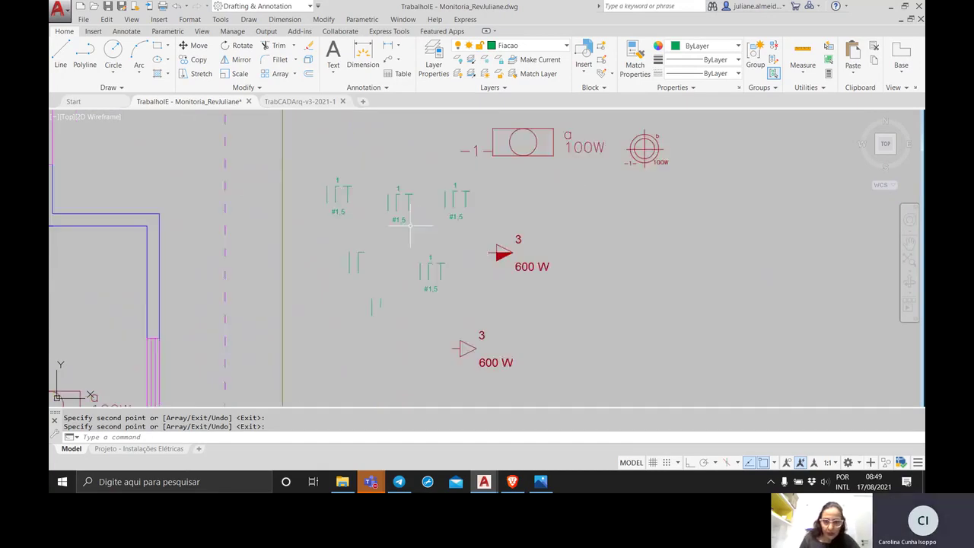
{"action": "double_click", "coordinate": [536, 205]}
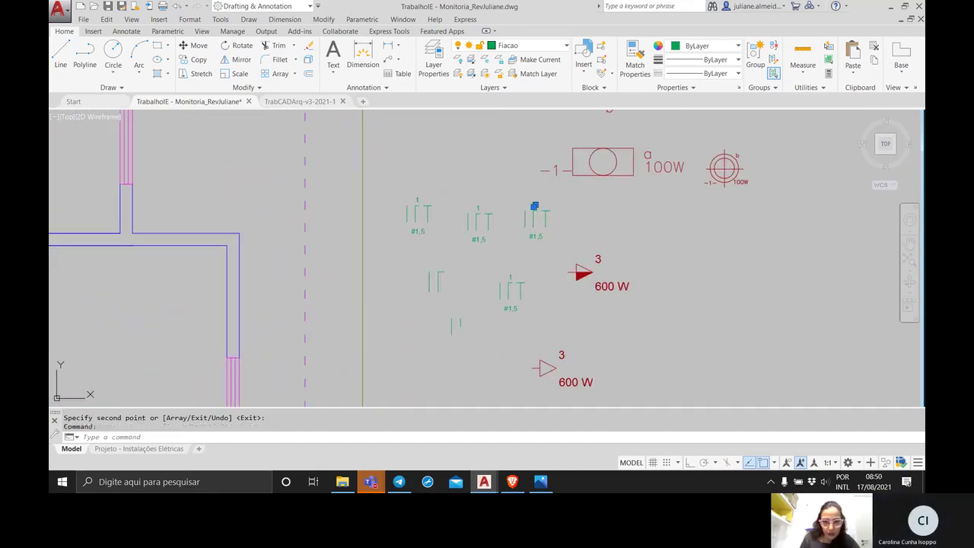
{"action": "type", "text": "2"}
{"action": "left_click", "coordinate": [545, 261]}
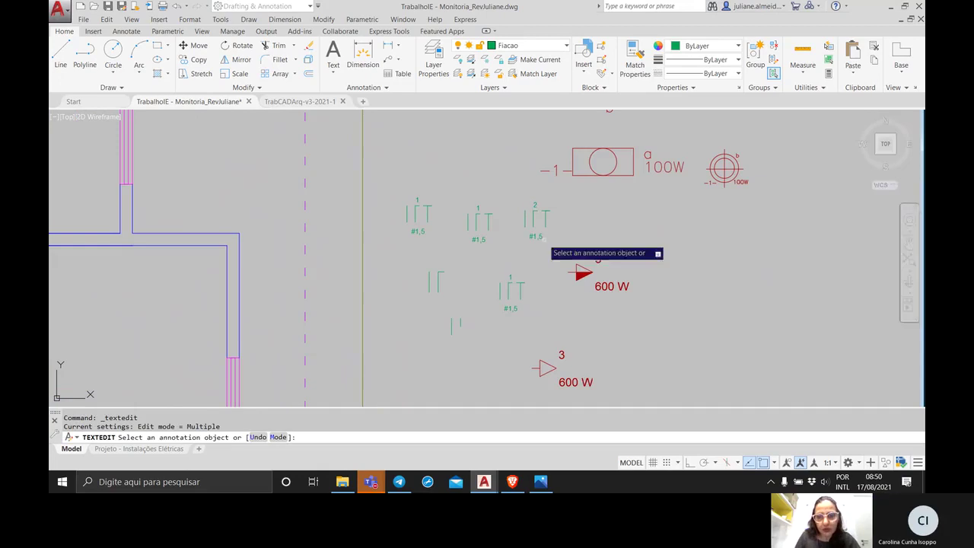
{"action": "left_click", "coordinate": [536, 238]}
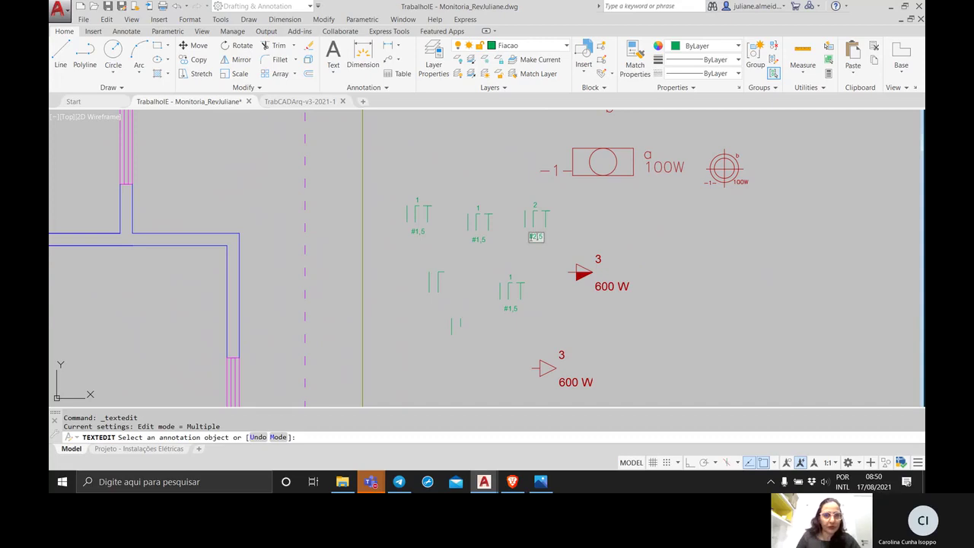
{"action": "left_click", "coordinate": [448, 180]}
Relabel the three-conductor symbol copy nearest the floor plan as circuit 3 with conductor size #2,5.
{"action": "left_click", "coordinate": [417, 201]}
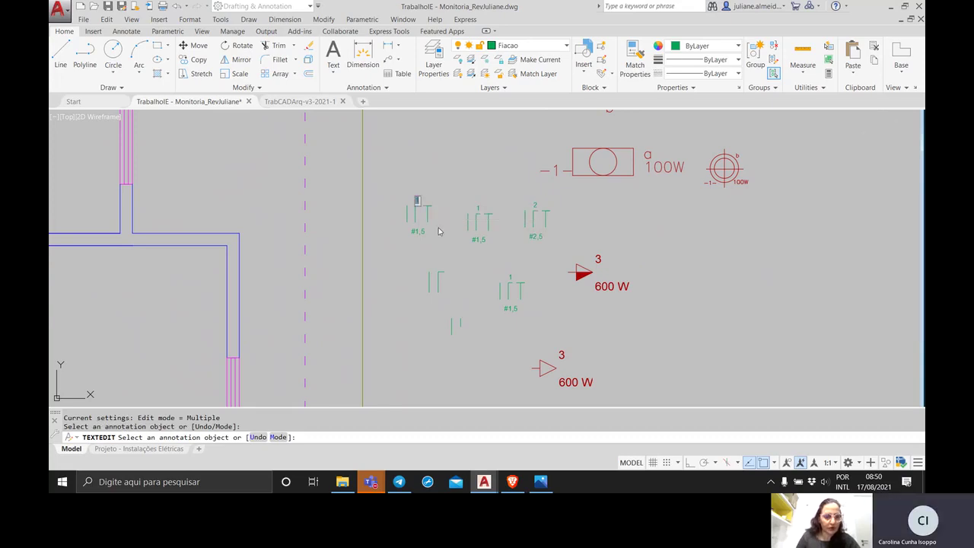
{"action": "type", "text": "3"}
{"action": "left_click", "coordinate": [417, 232]}
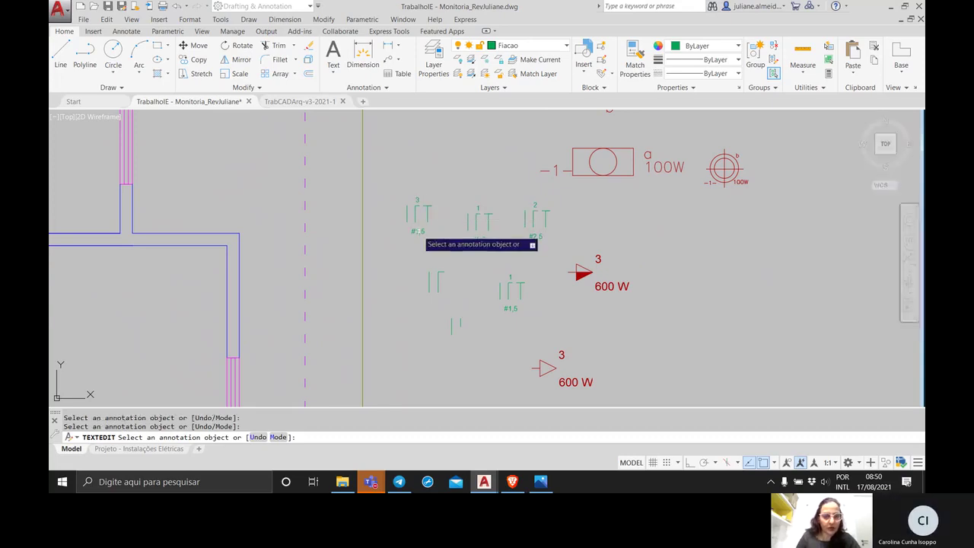
{"action": "left_click", "coordinate": [417, 233]}
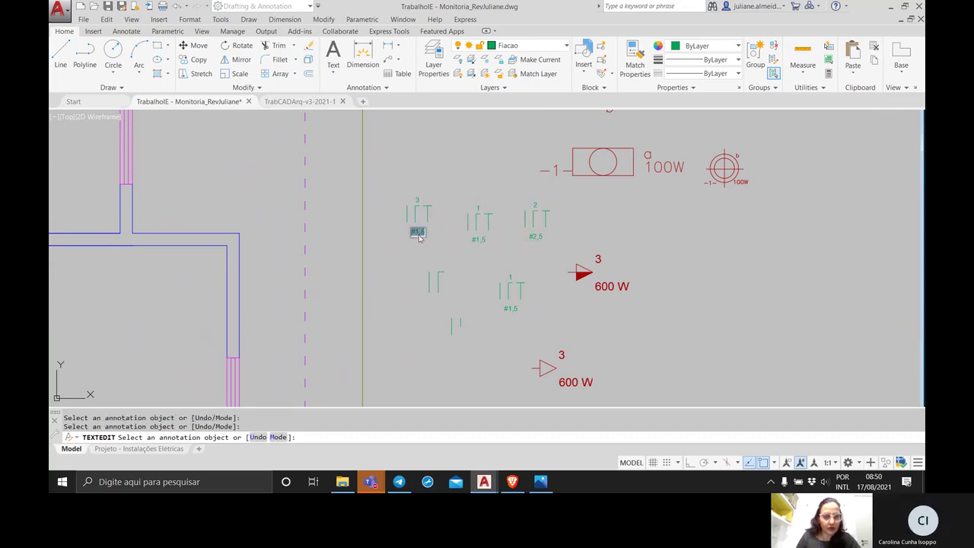
{"action": "type", "text": "#2,5"}
{"action": "left_click", "coordinate": [449, 260]}
Relabel the three-conductor symbol copy below the original as circuit 5 with conductor size #6, and finish text editing.
{"action": "left_click", "coordinate": [510, 278]}
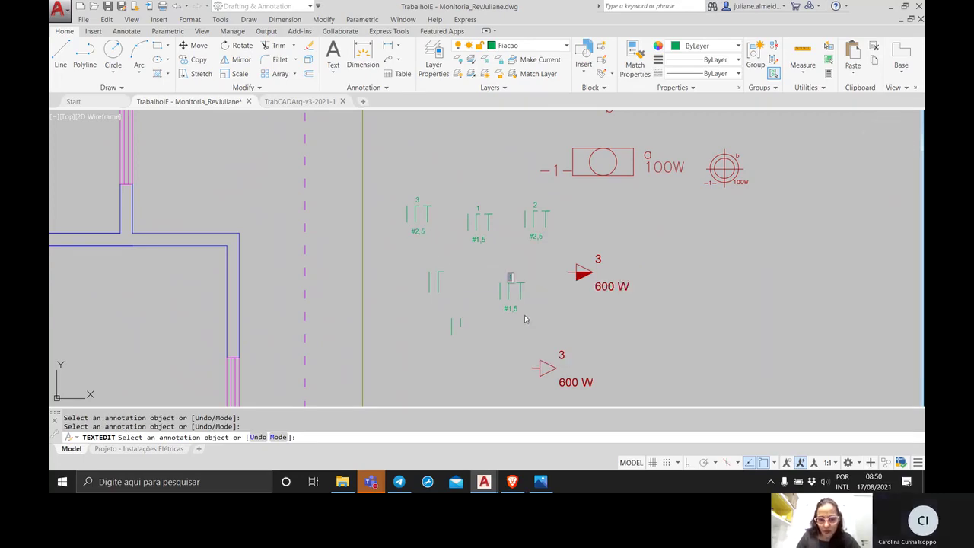
{"action": "type", "text": "5"}
{"action": "left_click", "coordinate": [524, 322]}
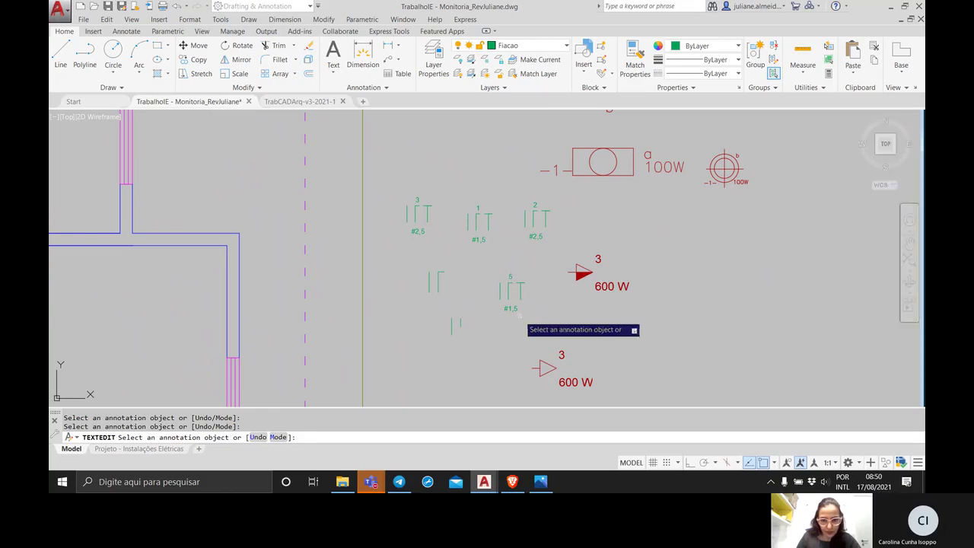
{"action": "left_click", "coordinate": [513, 309]}
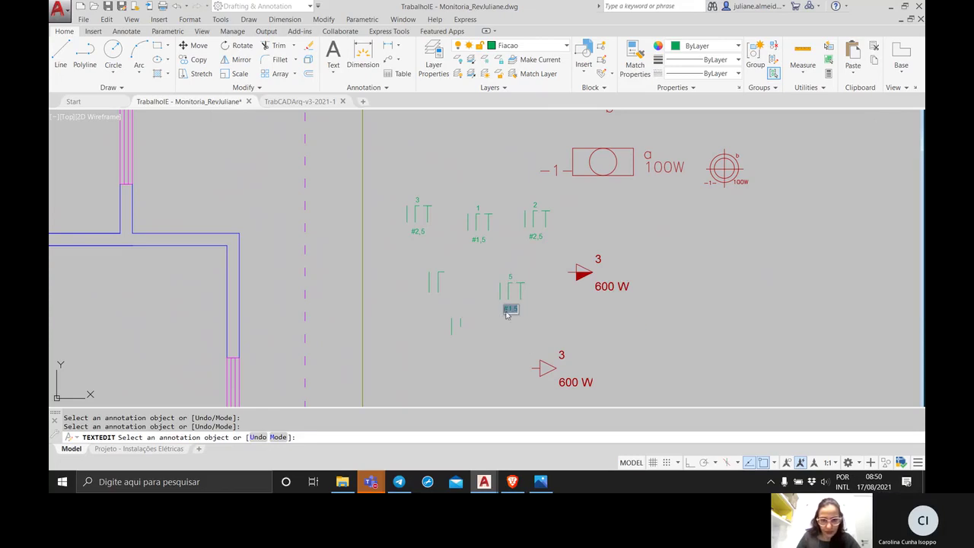
{"action": "type", "text": "#6"}
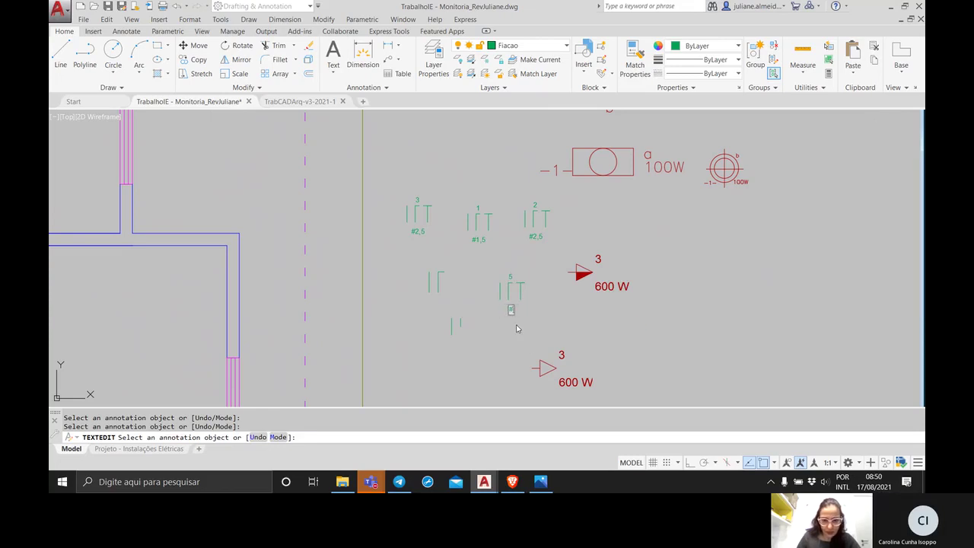
{"action": "left_click", "coordinate": [516, 328]}
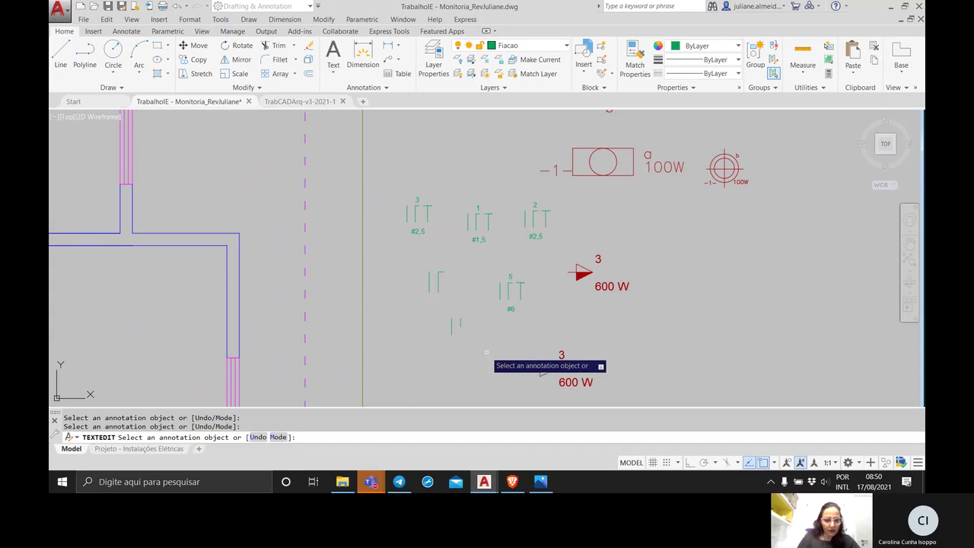
{"action": "key", "text": "Escape"}
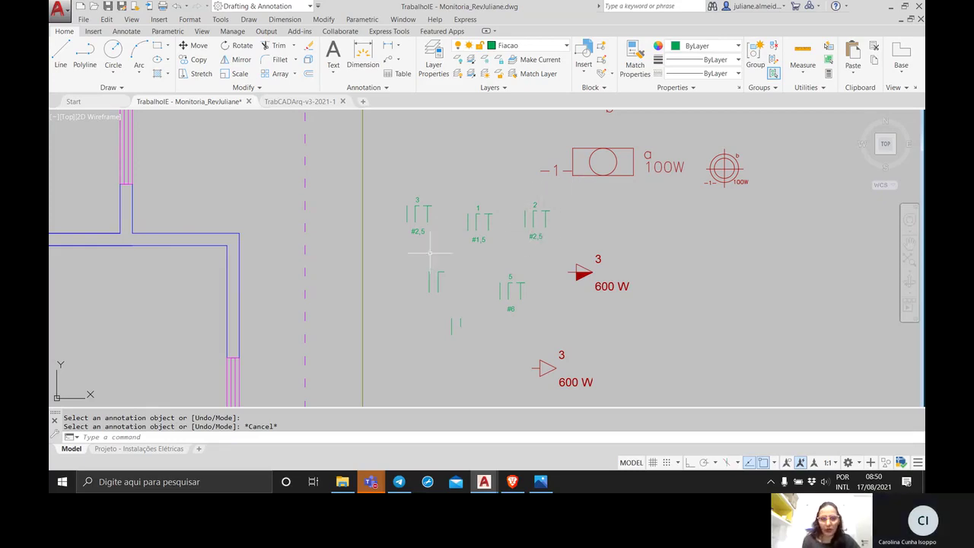
Examine the floor plan around the hatched distribution panel and hallway, comparing its fixture and outlet positions with the labelled wiring symbols.
{"action": "scroll", "coordinate": [430, 253], "scroll_direction": "down", "scroll_amount": 5}
{"action": "middle_click_drag", "start_coordinate": [402, 224], "coordinate": [554, 227]}
{"action": "scroll", "coordinate": [606, 222], "scroll_direction": "up", "scroll_amount": 5}
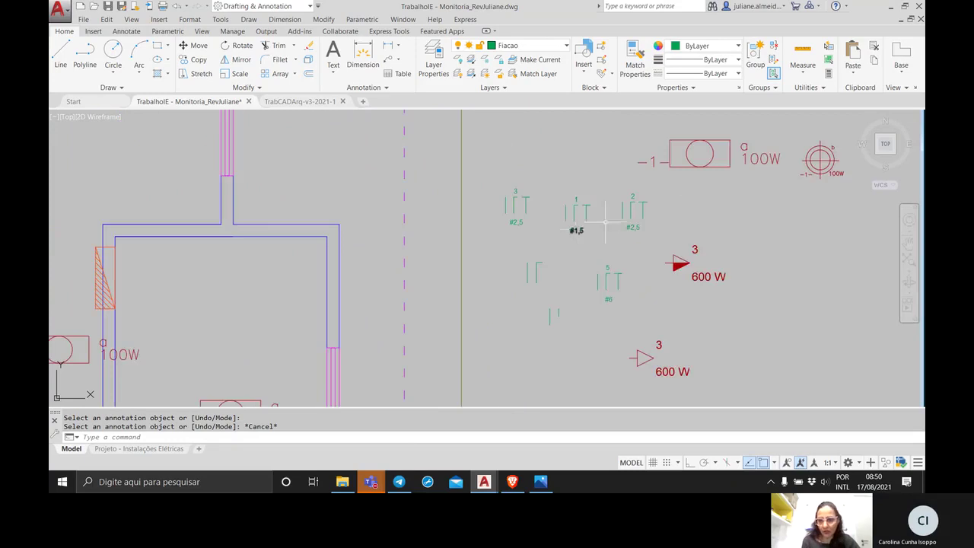
{"action": "scroll", "coordinate": [373, 226], "scroll_direction": "down", "scroll_amount": 5}
{"action": "middle_click_drag", "start_coordinate": [435, 218], "coordinate": [524, 196]}
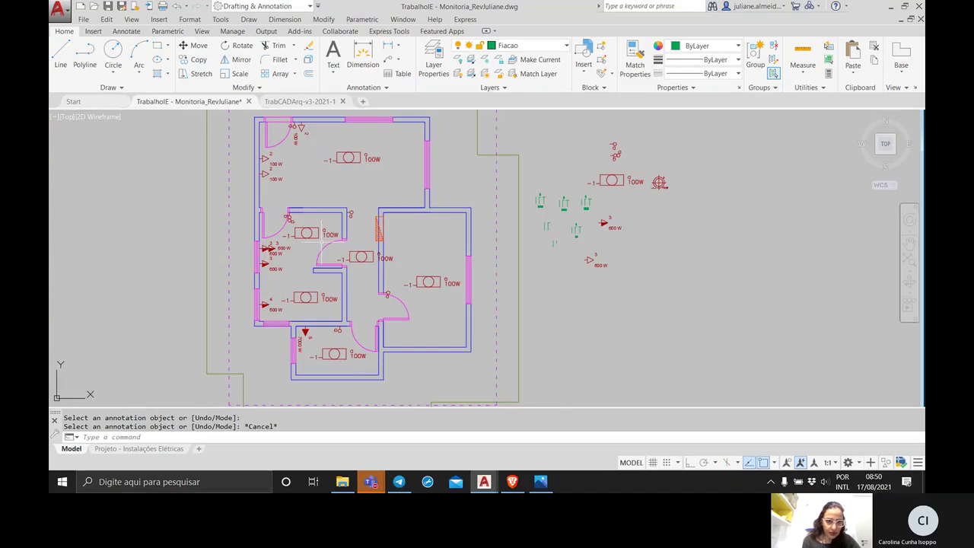
{"action": "scroll", "coordinate": [324, 245], "scroll_direction": "up", "scroll_amount": 2}
{"action": "middle_click_drag", "start_coordinate": [279, 279], "coordinate": [391, 255]}
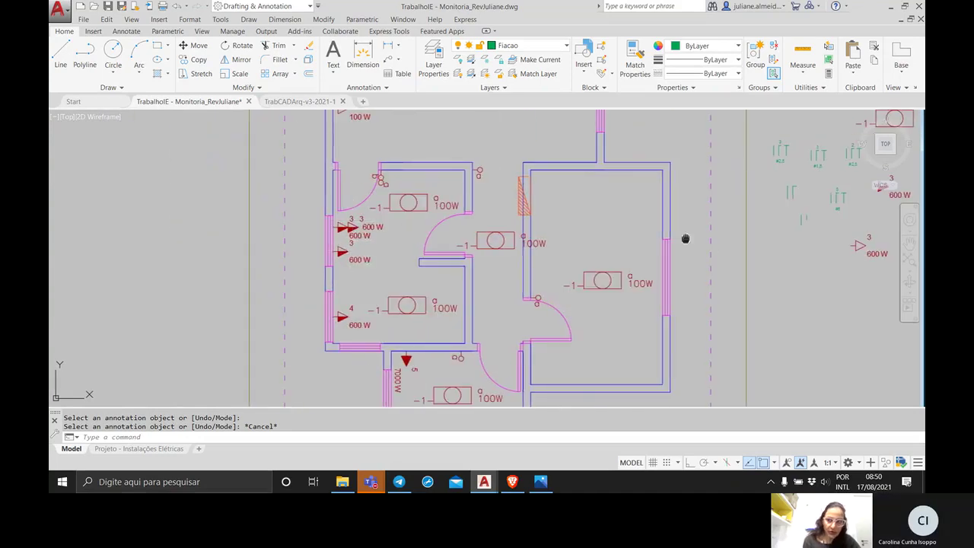
{"action": "middle_click_drag", "start_coordinate": [685, 239], "coordinate": [598, 308]}
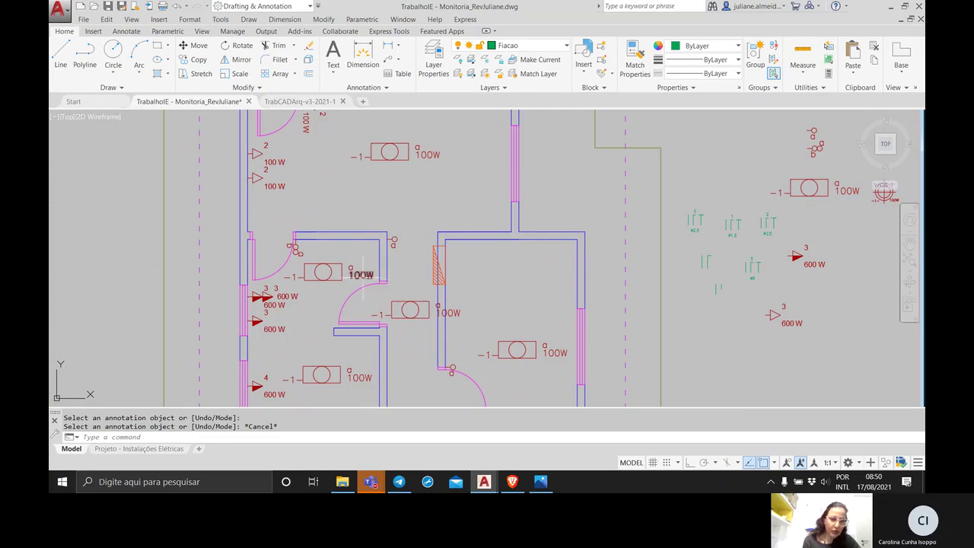
{"action": "middle_click_drag", "start_coordinate": [402, 276], "coordinate": [379, 245]}
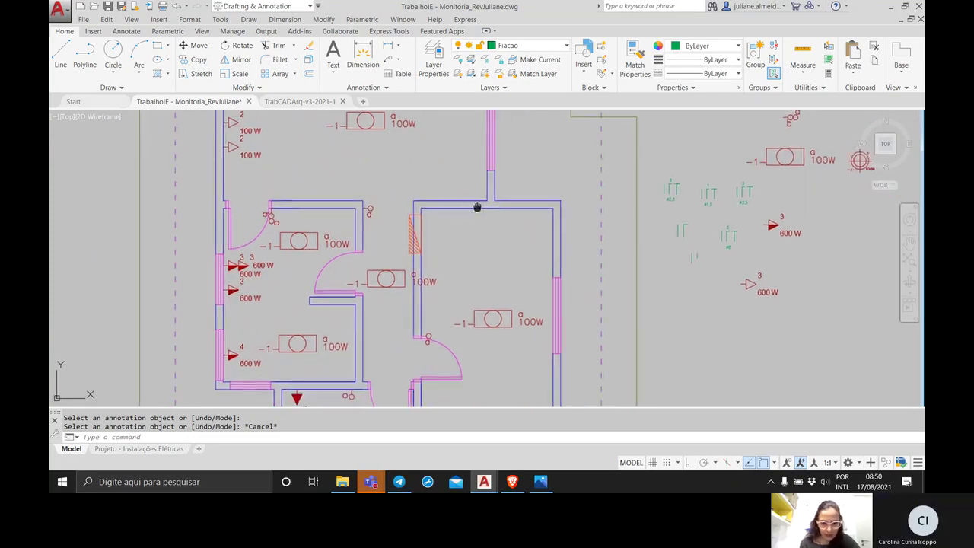
{"action": "middle_click_drag", "start_coordinate": [476, 207], "coordinate": [408, 188]}
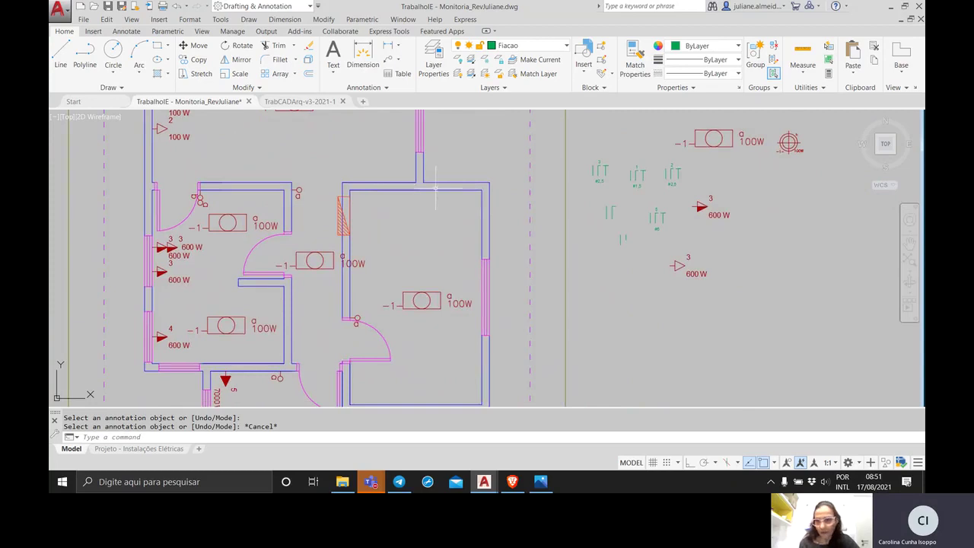
{"action": "middle_click_drag", "start_coordinate": [543, 209], "coordinate": [524, 233]}
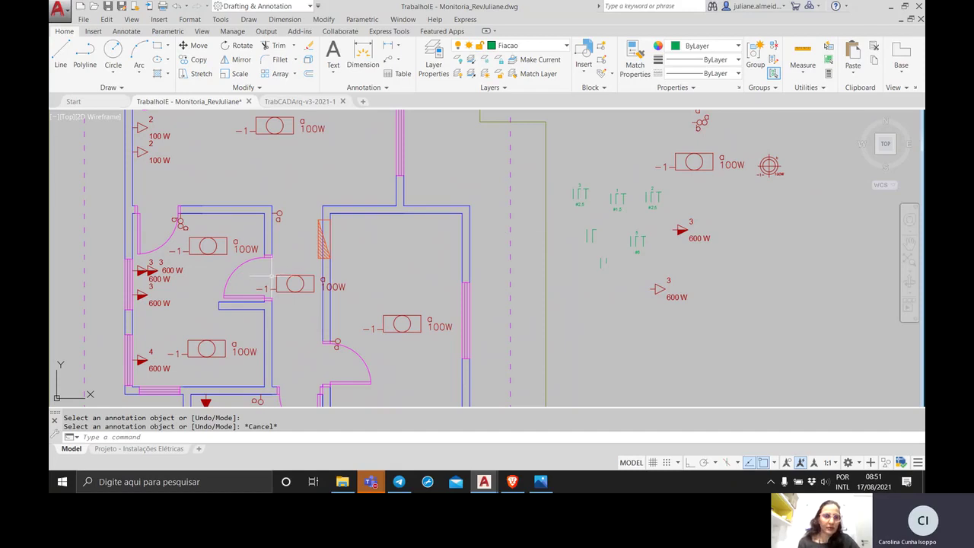
{"action": "middle_click_drag", "start_coordinate": [265, 298], "coordinate": [332, 293]}
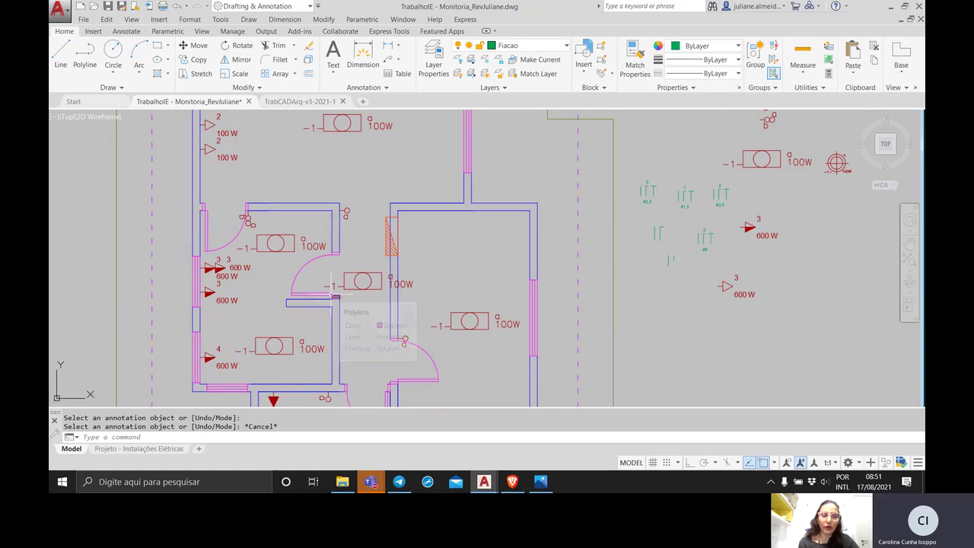
Rotate the hallway light fixture with its labels by -90 degrees about the circle's centre, leaving the door frame out of the selection.
{"action": "scroll", "coordinate": [347, 314], "scroll_direction": "up", "scroll_amount": 2}
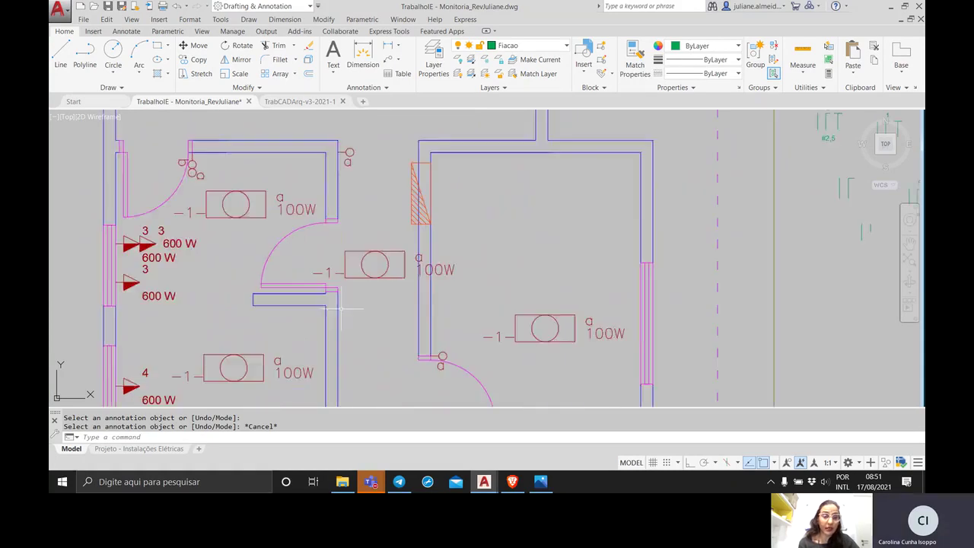
{"action": "middle_click_drag", "start_coordinate": [333, 278], "coordinate": [329, 229]}
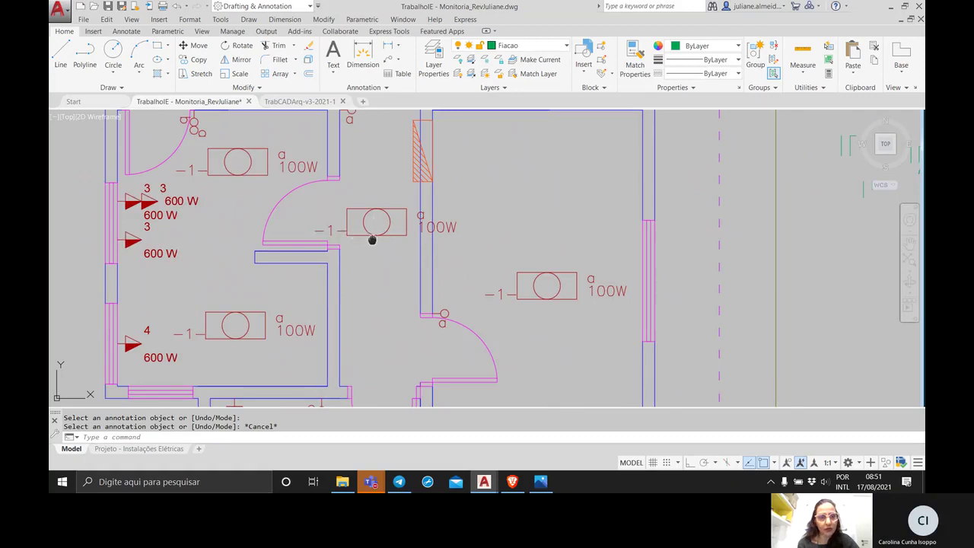
{"action": "middle_click_drag", "start_coordinate": [372, 242], "coordinate": [388, 273]}
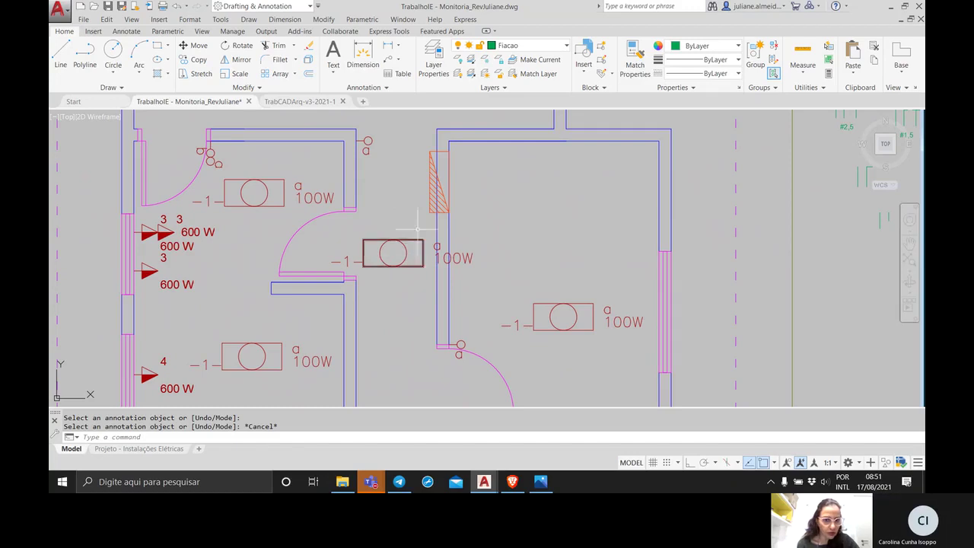
{"action": "left_click", "coordinate": [325, 235]}
{"action": "left_click", "coordinate": [521, 294]}
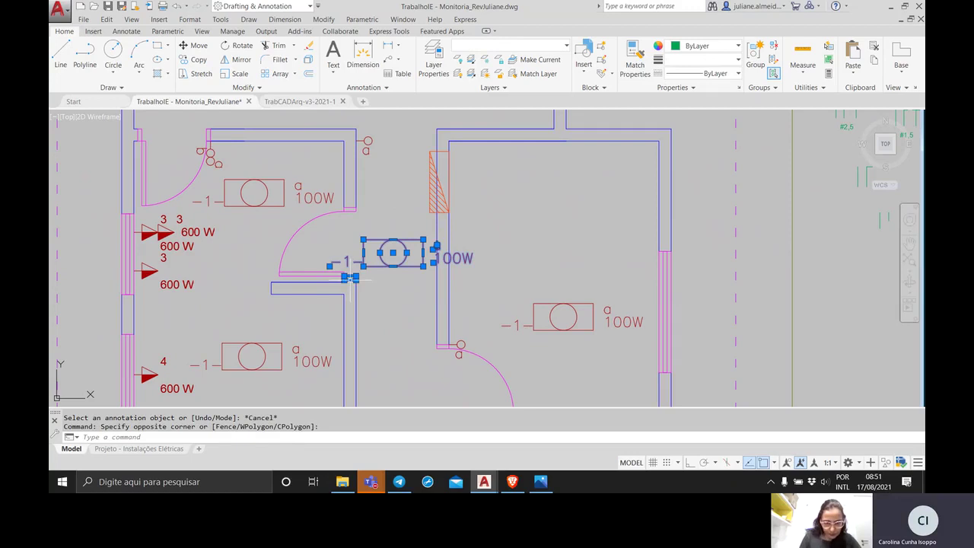
{"action": "mouse_move", "coordinate": [349, 281]}
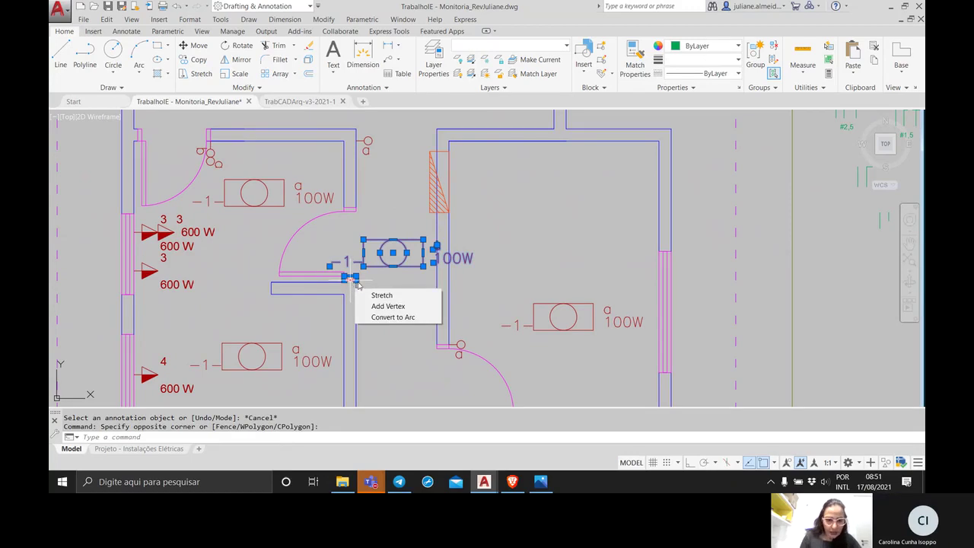
{"action": "left_click", "coordinate": [380, 280], "text": "shift"}
{"action": "left_click", "coordinate": [349, 275], "text": "shift"}
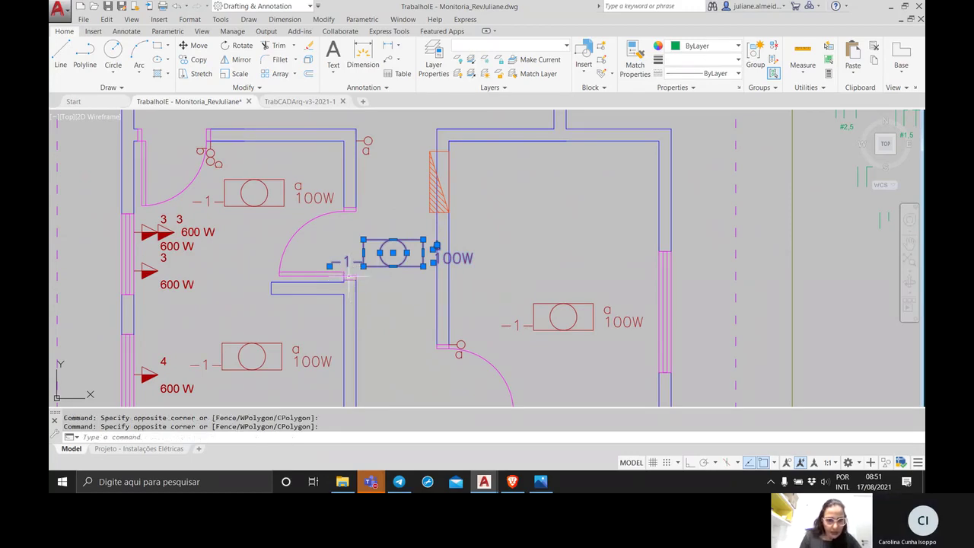
{"action": "type", "text": "ROTATE"}
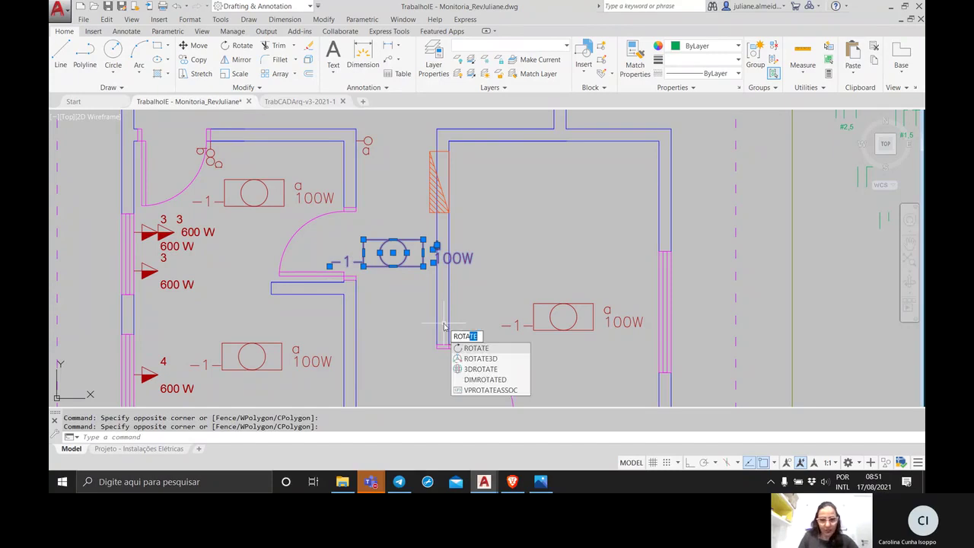
{"action": "key", "text": "Return"}
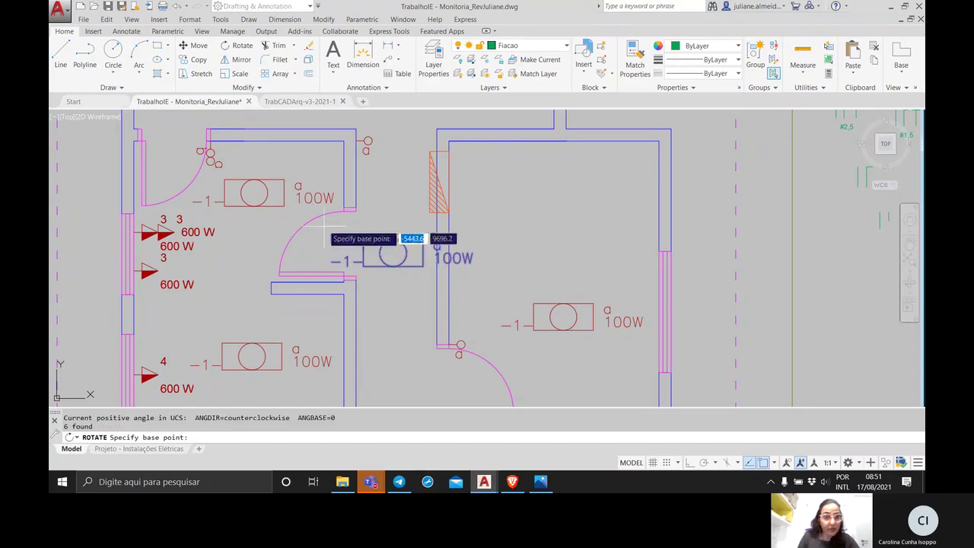
{"action": "left_click", "coordinate": [392, 253]}
{"action": "type", "text": "-90"}
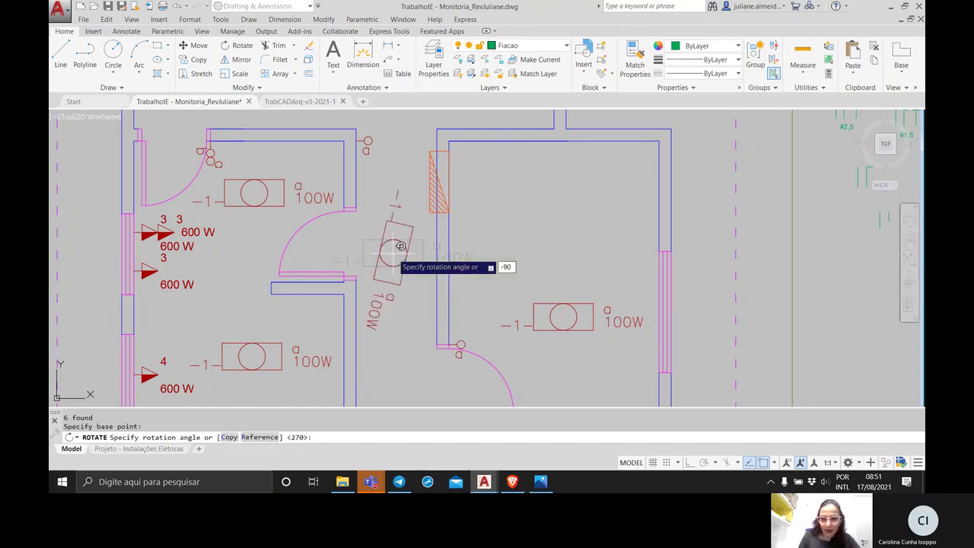
{"action": "key", "text": "Return"}
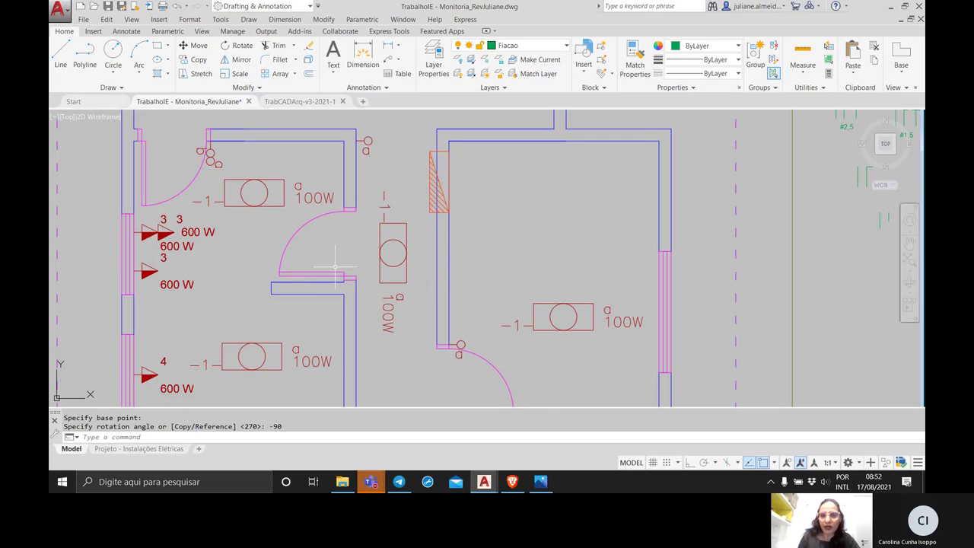
Change the label of the hallway switch on the wall end above the door to 1a.
{"action": "middle_click_drag", "start_coordinate": [362, 161], "coordinate": [404, 175]}
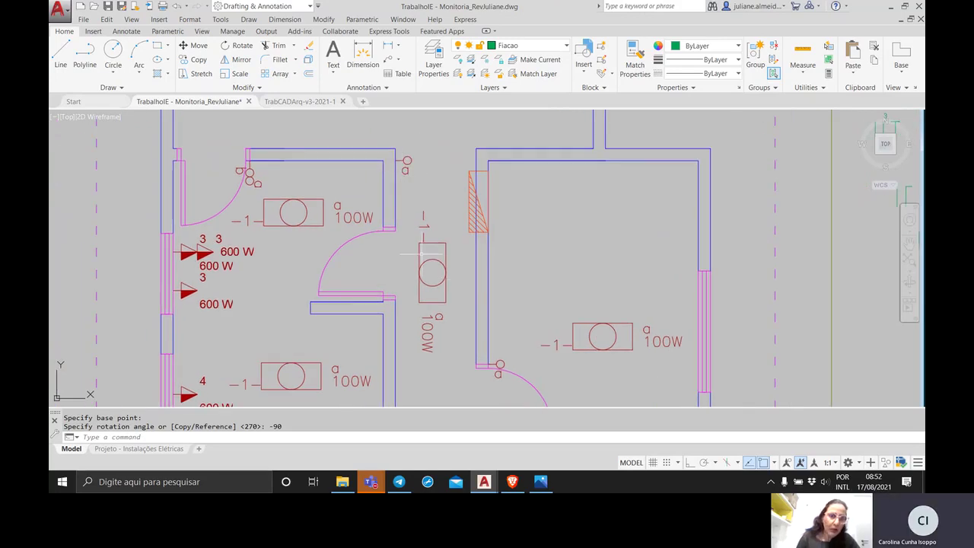
{"action": "double_click", "coordinate": [405, 169]}
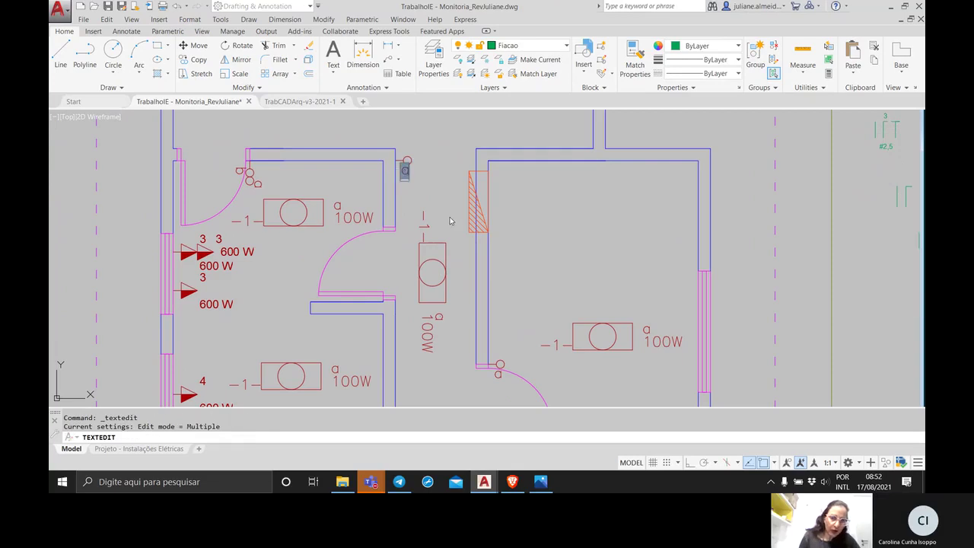
{"action": "type", "text": "1"}
{"action": "key", "text": "Return"}
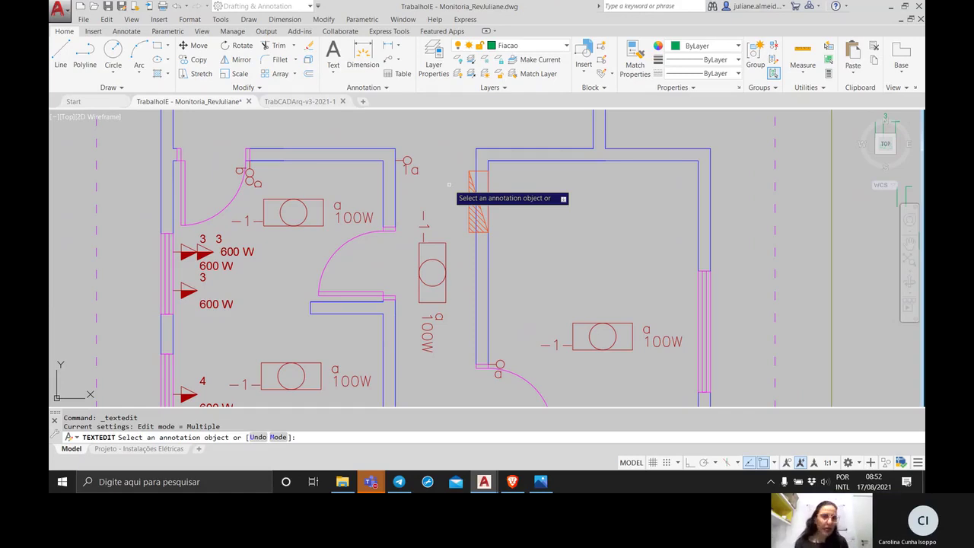
{"action": "scroll", "coordinate": [432, 220], "scroll_direction": "down", "scroll_amount": 4}
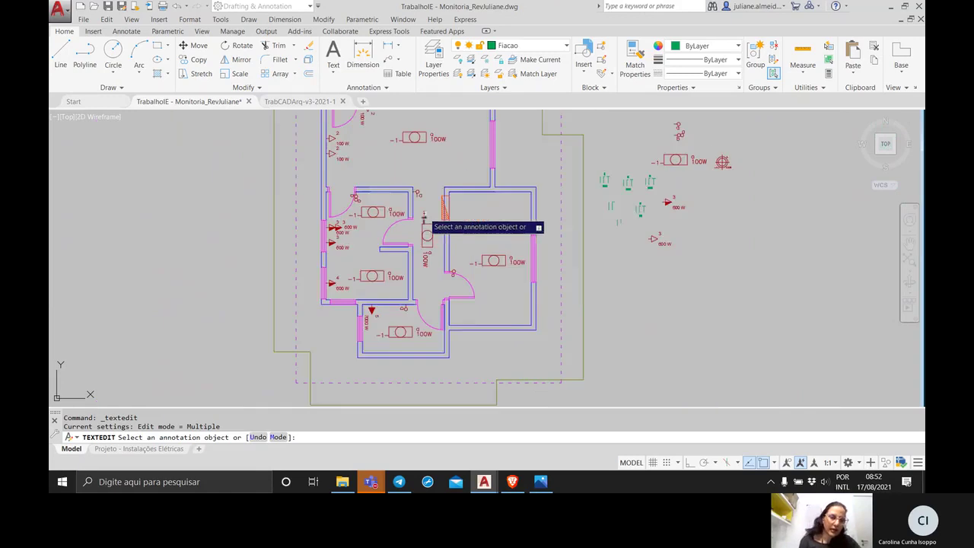
Change the switch letters of the two light fixtures in the rooms beside the hallway to b for the upper and c for the lower.
{"action": "scroll", "coordinate": [431, 225], "scroll_direction": "up", "scroll_amount": 4}
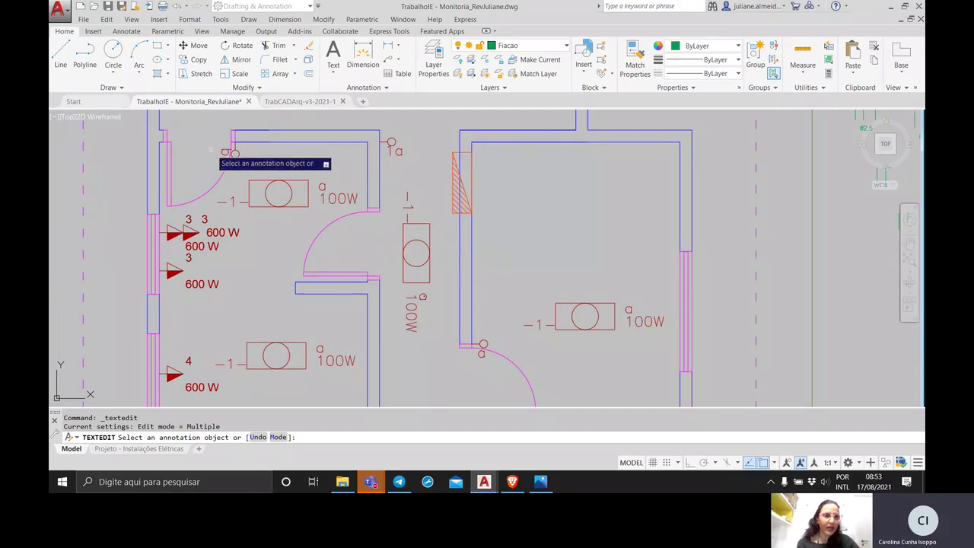
{"action": "left_click", "coordinate": [322, 188]}
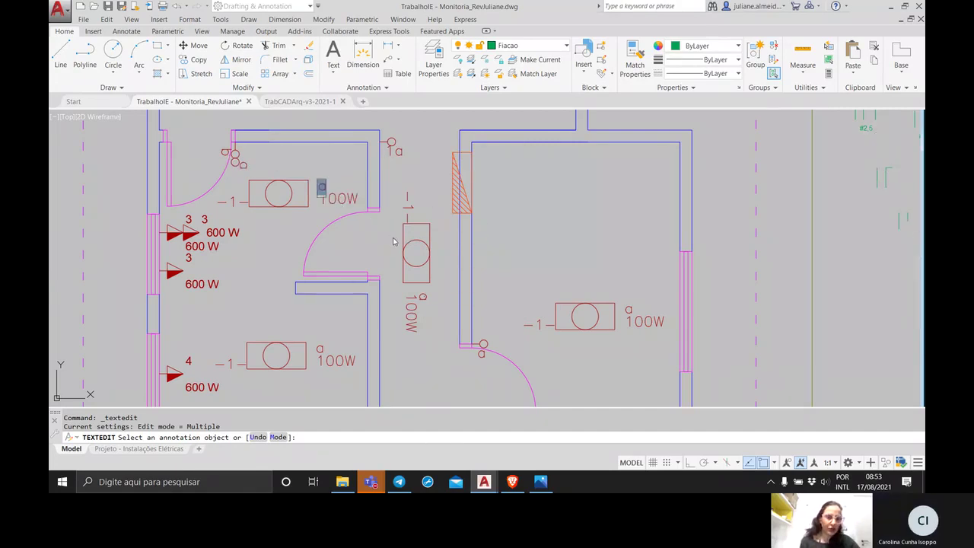
{"action": "type", "text": "b"}
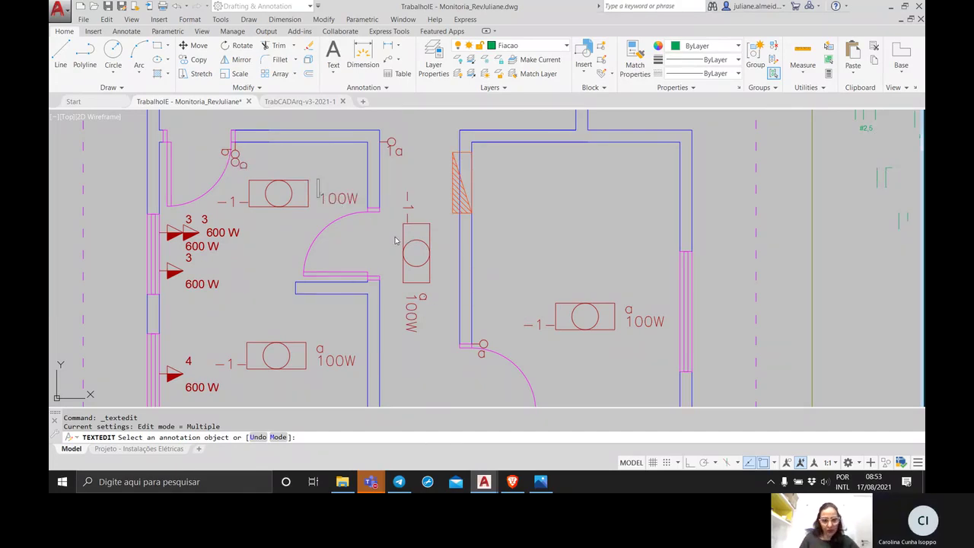
{"action": "key", "text": "Return"}
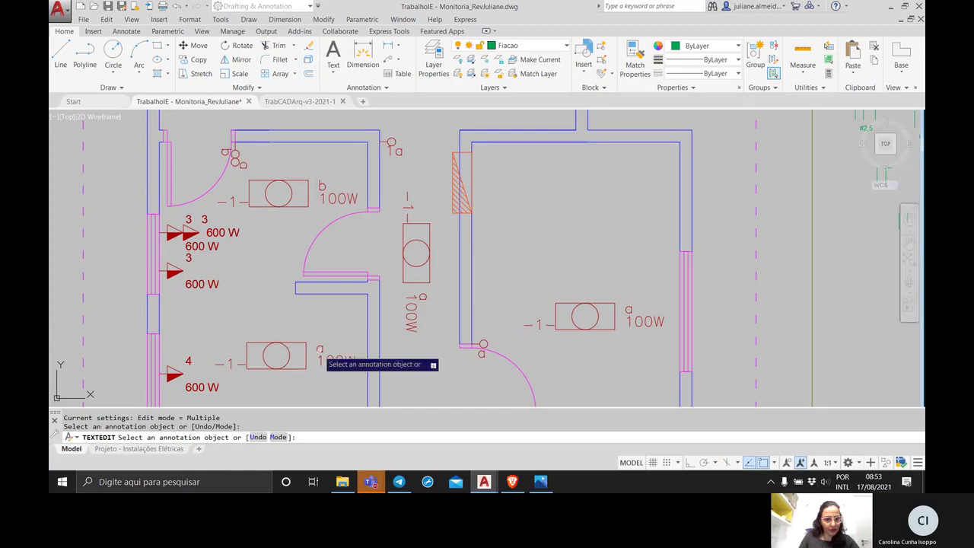
{"action": "left_click", "coordinate": [320, 350]}
{"action": "type", "text": "c"}
{"action": "key", "text": "Return"}
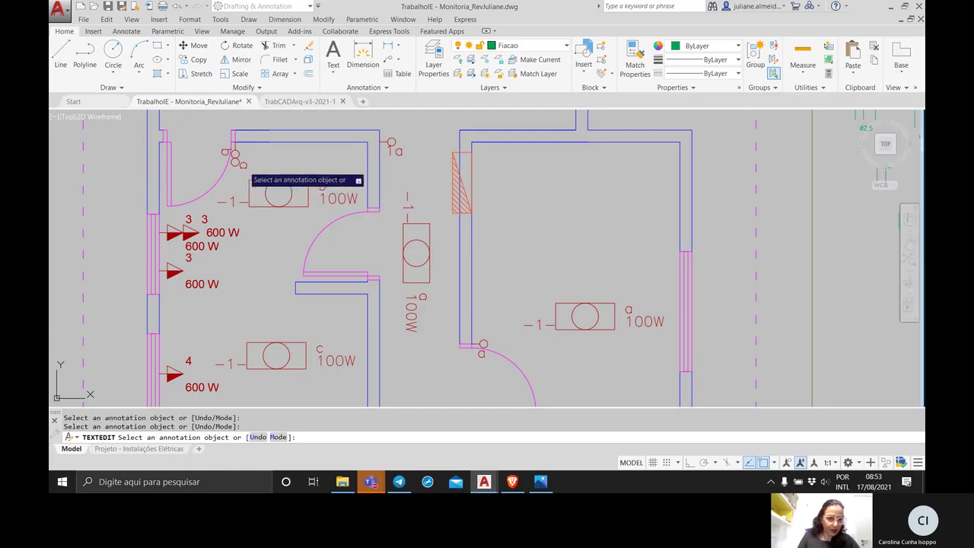
Change the lower label of the double switch beside the upper room's door to c, and finish text editing.
{"action": "type", "text": "c"}
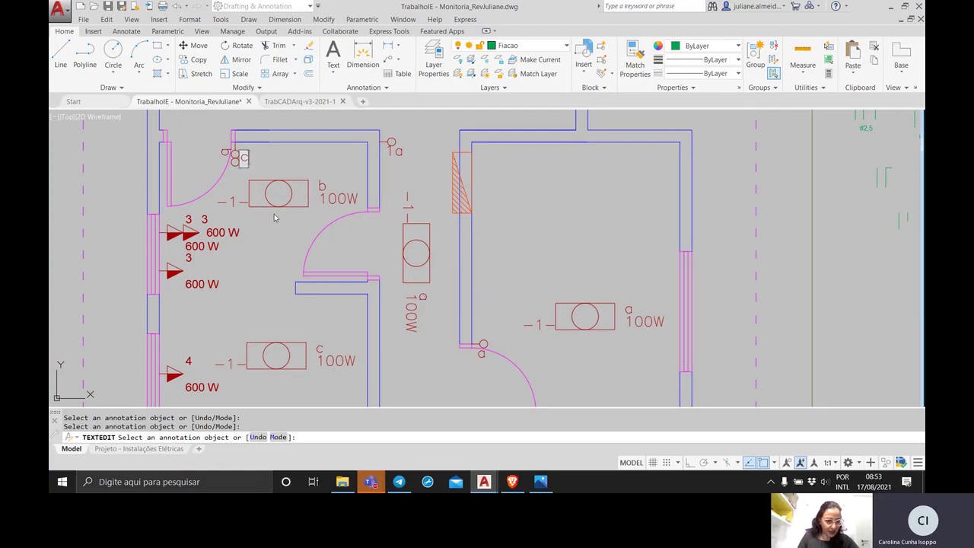
{"action": "left_click", "coordinate": [263, 242]}
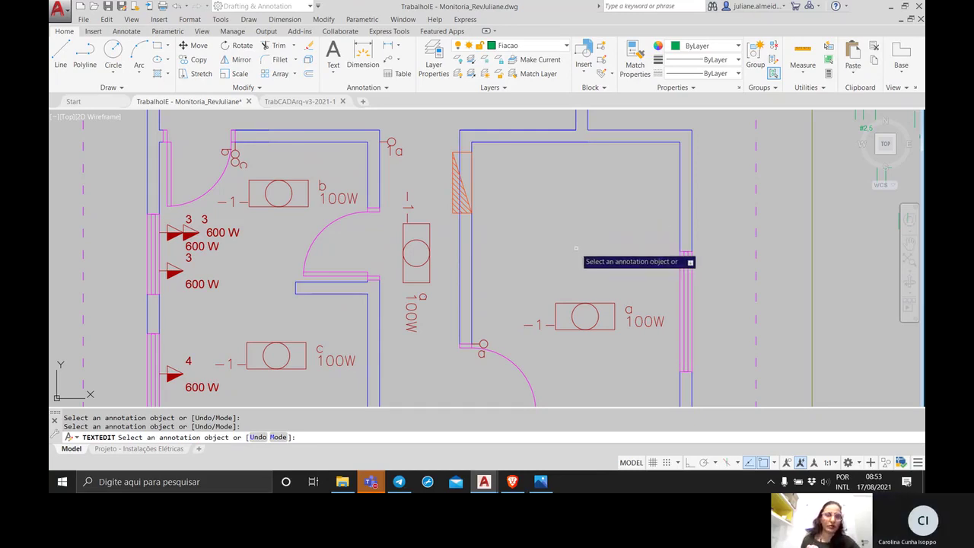
{"action": "key", "text": "Escape"}
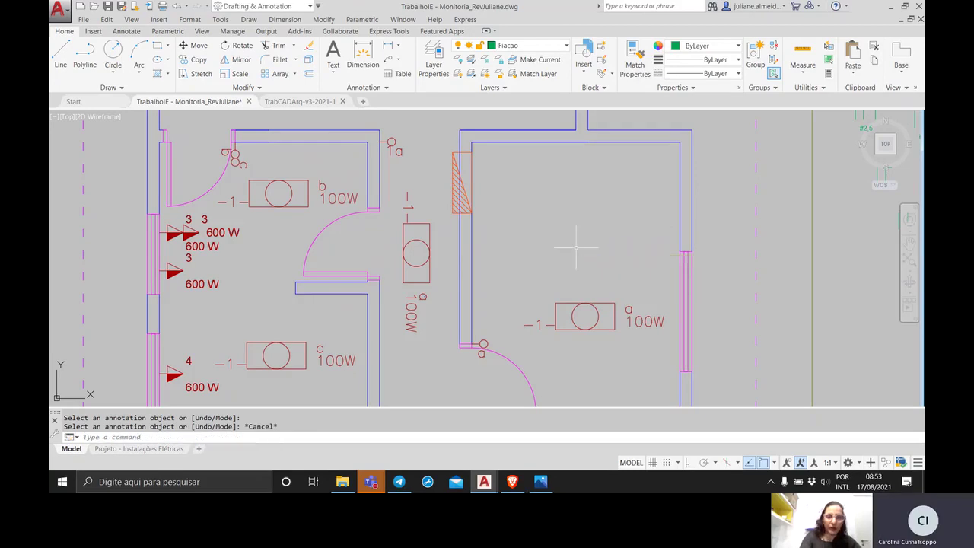
Consult the circuit sizing table in the CircuitosPlanta2021-1.png image, and return to the floor plan drawing.
{"action": "scroll", "coordinate": [578, 243], "scroll_direction": "down", "scroll_amount": 3}
{"action": "middle_click_drag", "start_coordinate": [582, 238], "coordinate": [443, 202]}
{"action": "scroll", "coordinate": [430, 287], "scroll_direction": "up", "scroll_amount": 5}
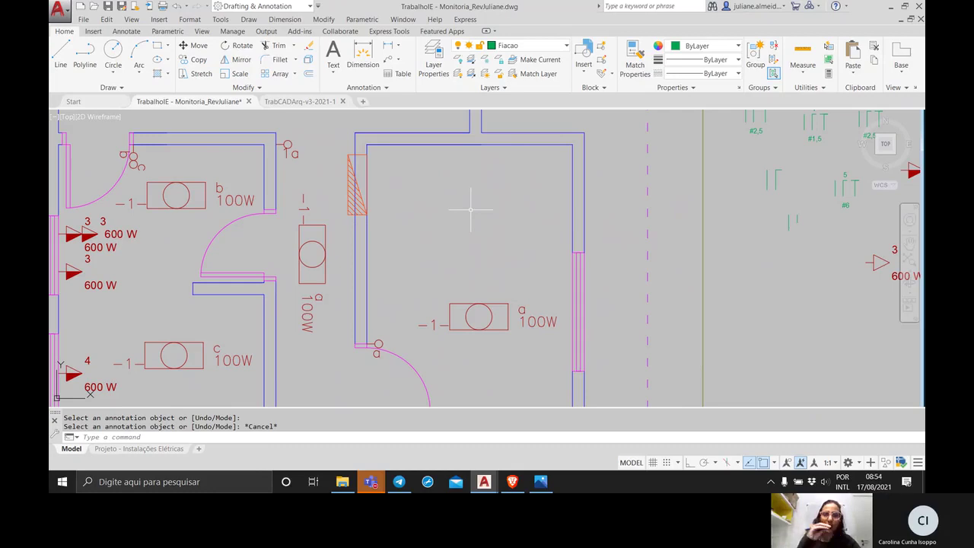
{"action": "left_click", "coordinate": [540, 481]}
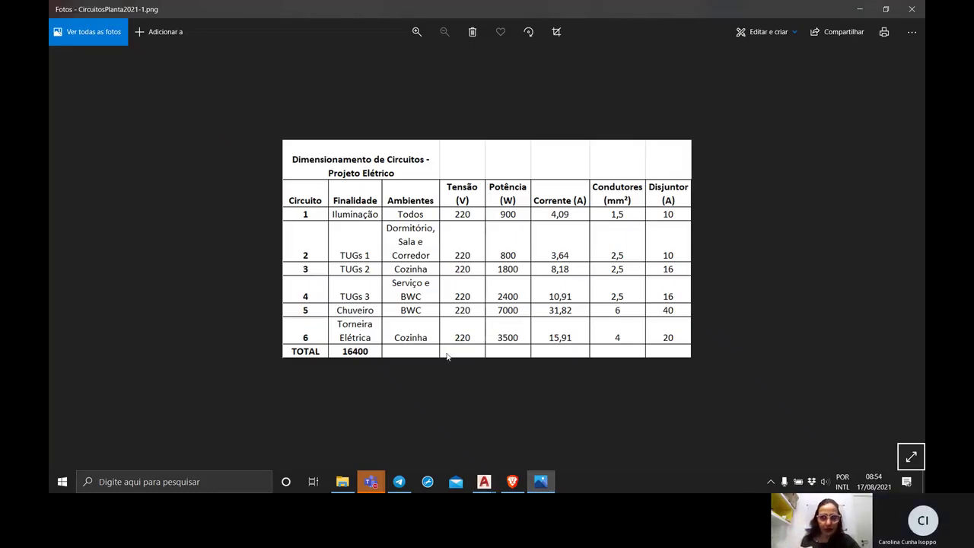
{"action": "left_click", "coordinate": [859, 9]}
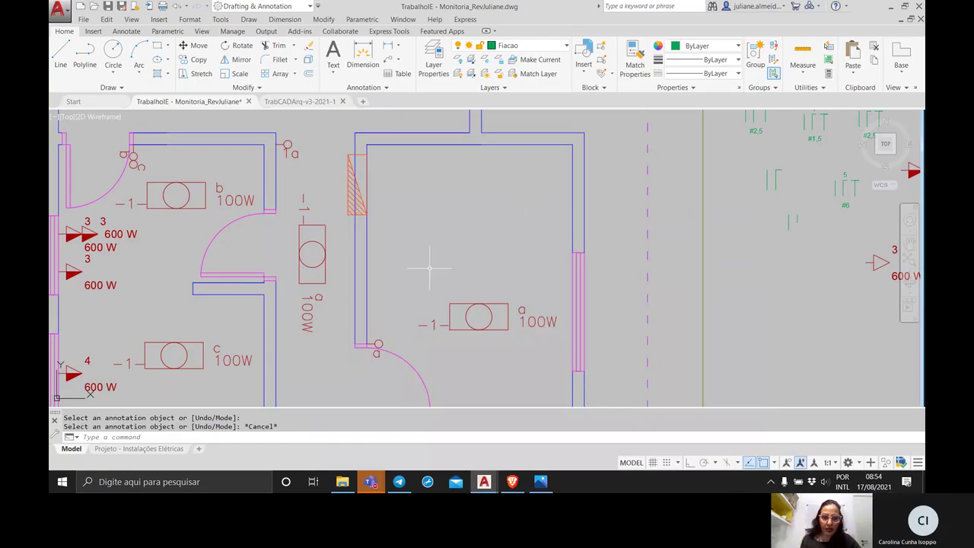
Change the wattage label of the rotated hallway light fixture to 4x25W, and finish text editing.
{"action": "left_click", "coordinate": [307, 312]}
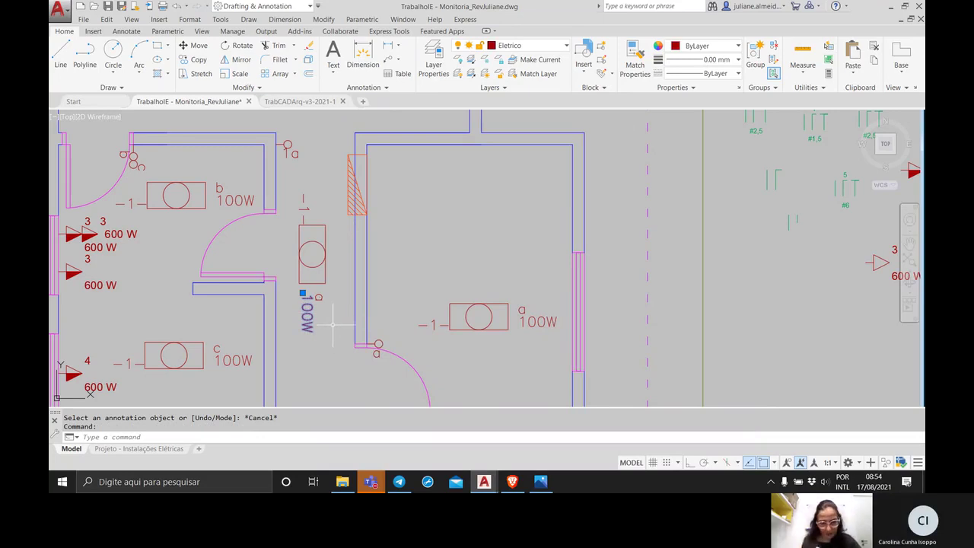
{"action": "double_click", "coordinate": [308, 314]}
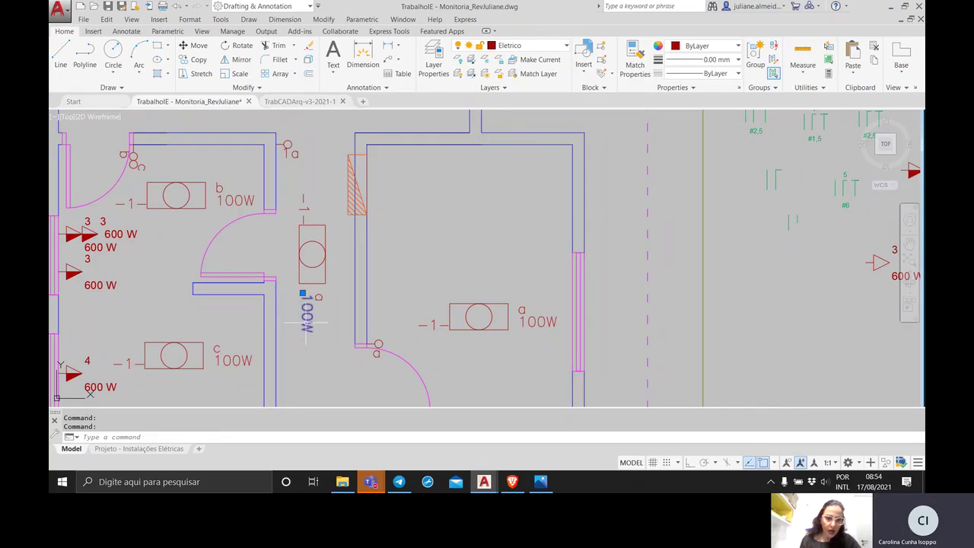
{"action": "double_click", "coordinate": [307, 323]}
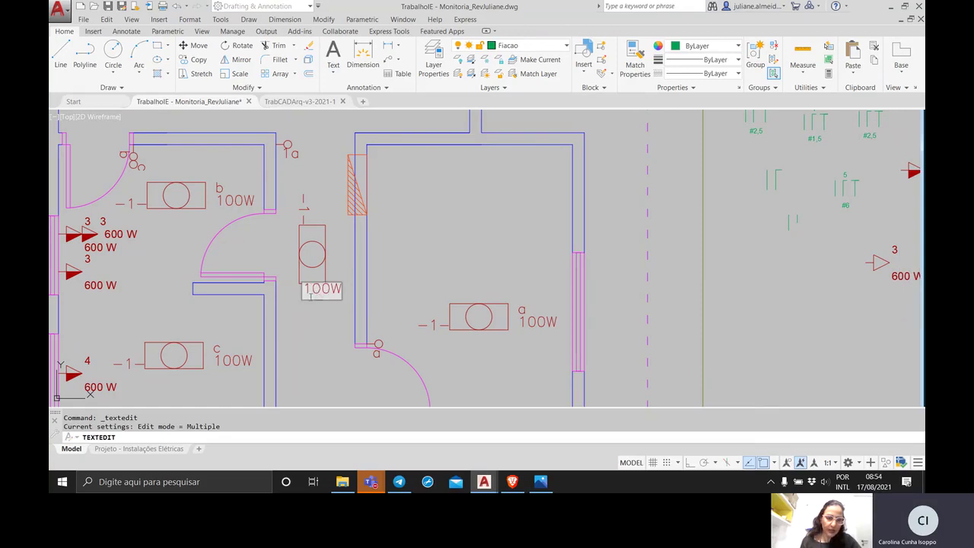
{"action": "left_click_drag", "start_coordinate": [335, 293], "coordinate": [298, 294]}
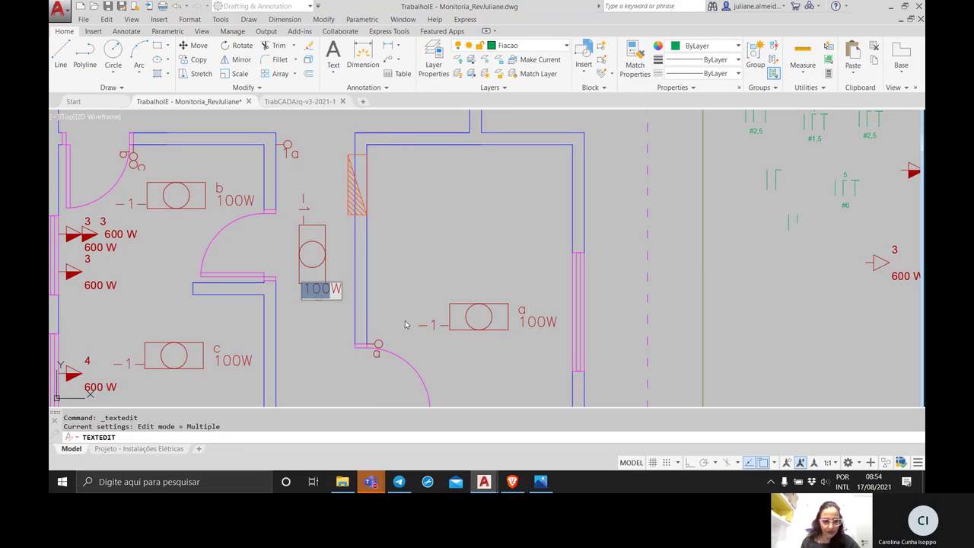
{"action": "type", "text": "4W"}
{"action": "key", "text": "Left"}
{"action": "type", "text": "x"}
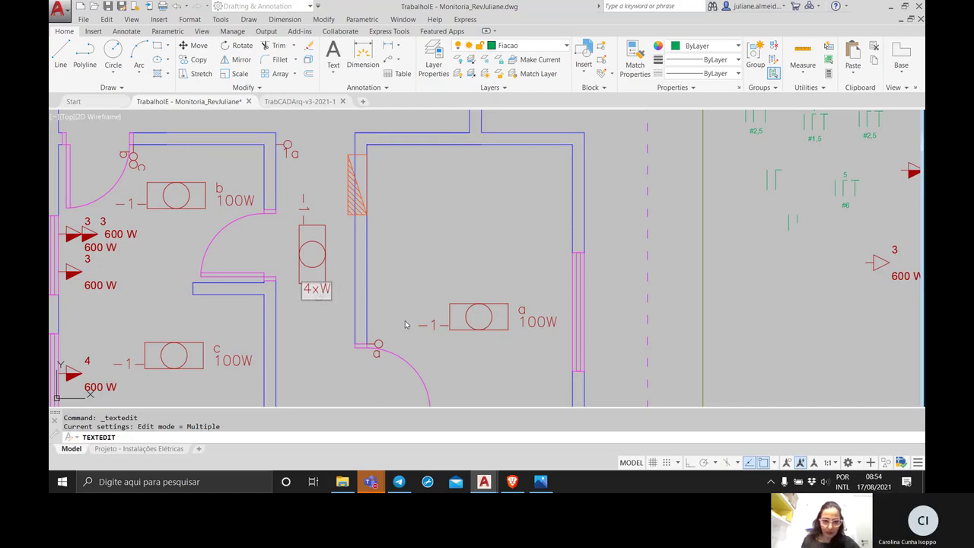
{"action": "type", "text": "25"}
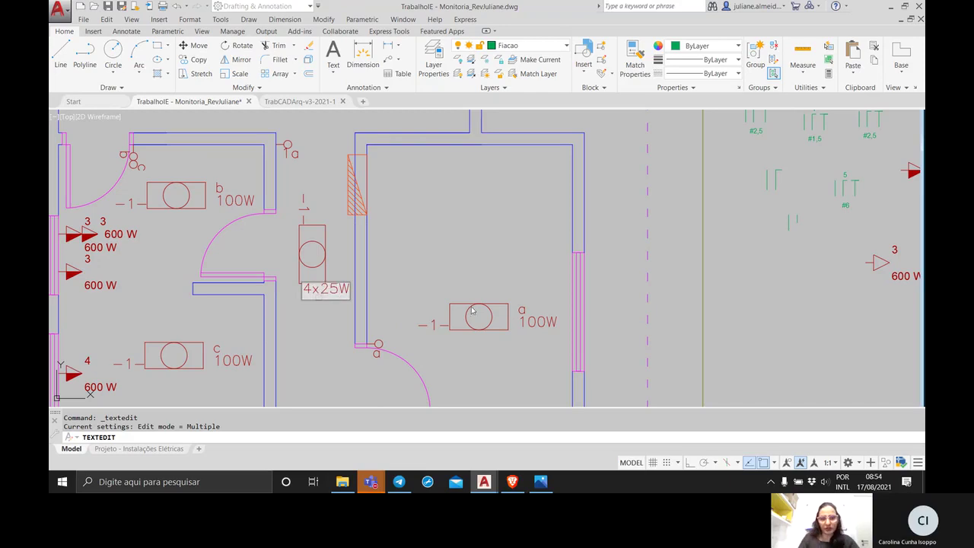
{"action": "left_click", "coordinate": [445, 258]}
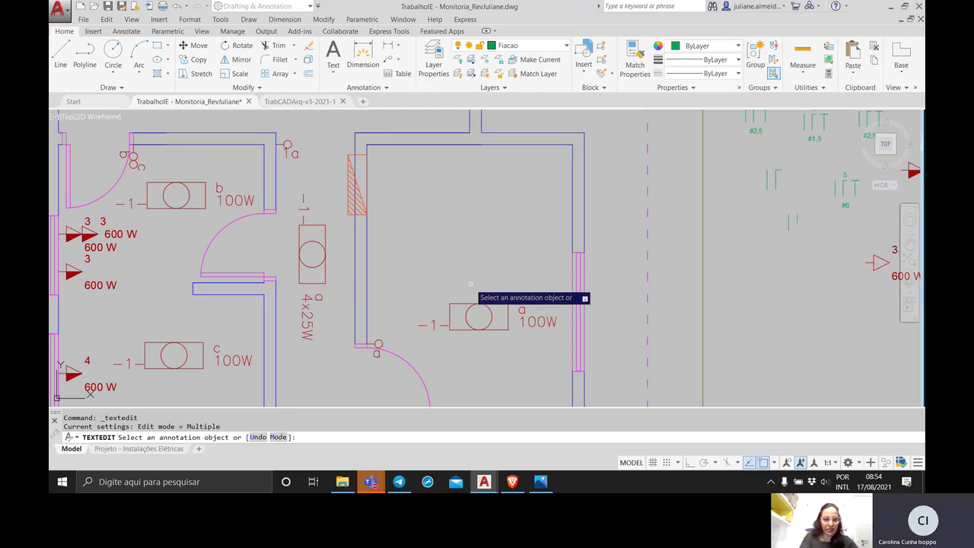
{"action": "key", "text": "Escape"}
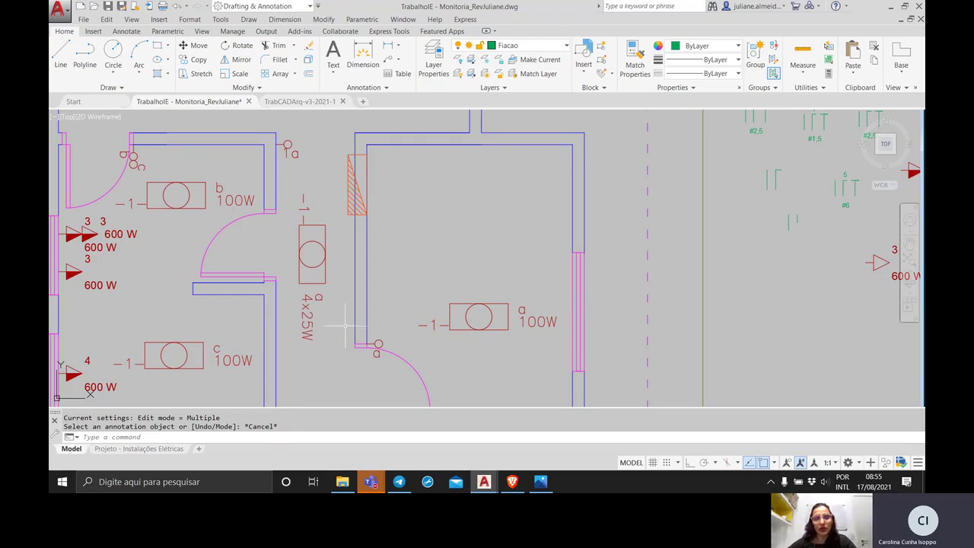
Restore the hallway light fixture's wattage label to 100W, and finish text editing.
{"action": "double_click", "coordinate": [307, 309]}
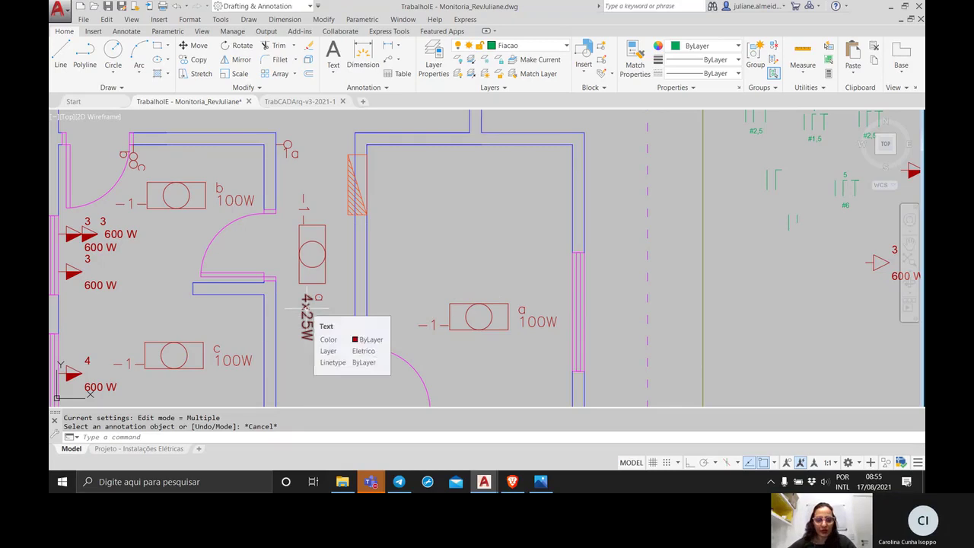
{"action": "left_click_drag", "start_coordinate": [333, 301], "coordinate": [276, 304]}
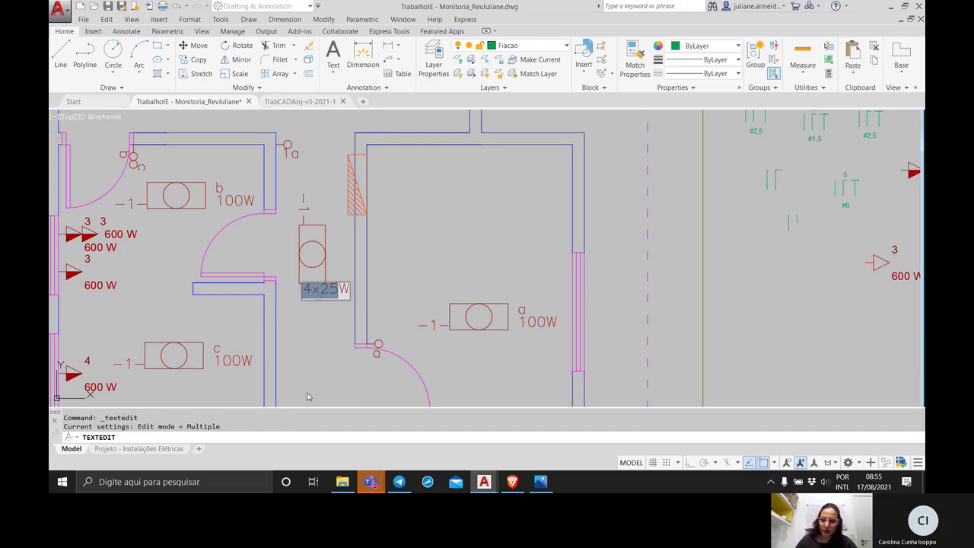
{"action": "type", "text": "100W"}
{"action": "left_click", "coordinate": [406, 265]}
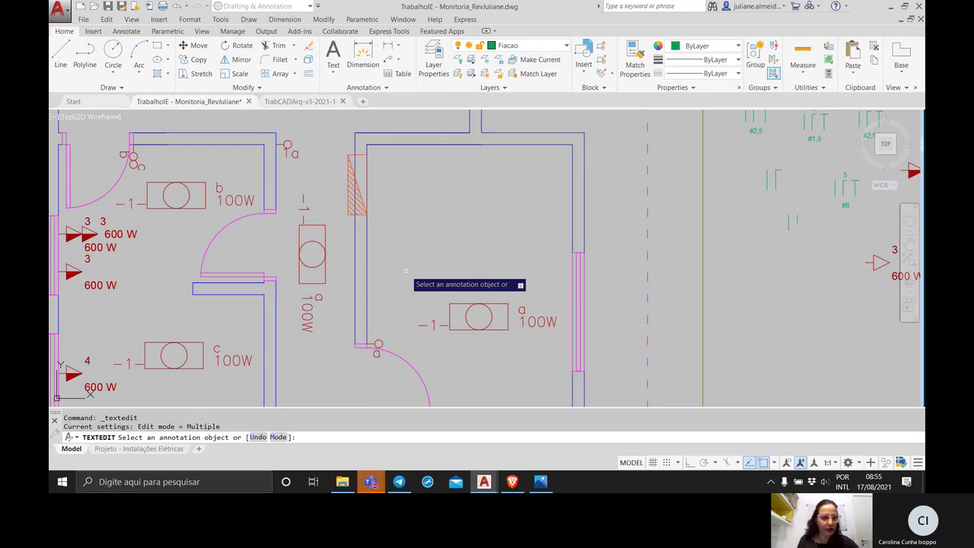
{"action": "key", "text": "Escape"}
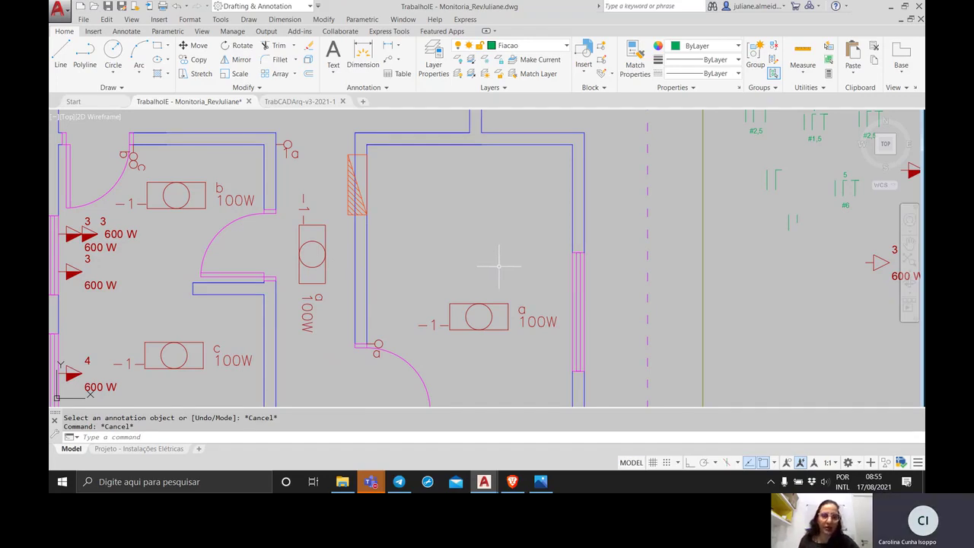
Examine the floor plan's fixtures, switches and distribution panel together with the wiring symbols labelled by circuit and conductor size.
{"action": "scroll", "coordinate": [699, 272], "scroll_direction": "down", "scroll_amount": 3}
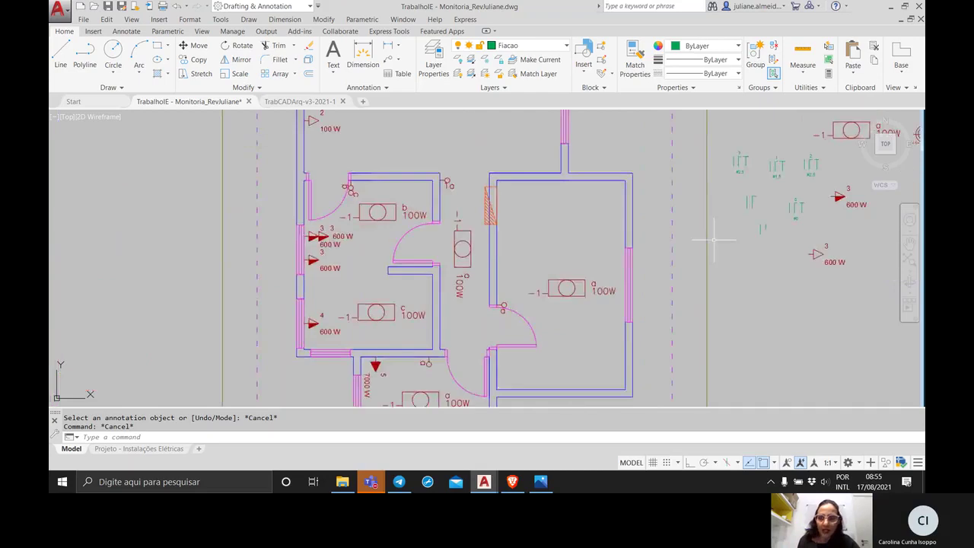
{"action": "scroll", "coordinate": [639, 283], "scroll_direction": "up", "scroll_amount": 2}
{"action": "mouse_move", "coordinate": [640, 282]}
{"action": "middle_mouse_down"}
{"action": "mouse_move", "coordinate": [628, 265]}
{"action": "mouse_move", "coordinate": [638, 285]}
{"action": "middle_mouse_up"}
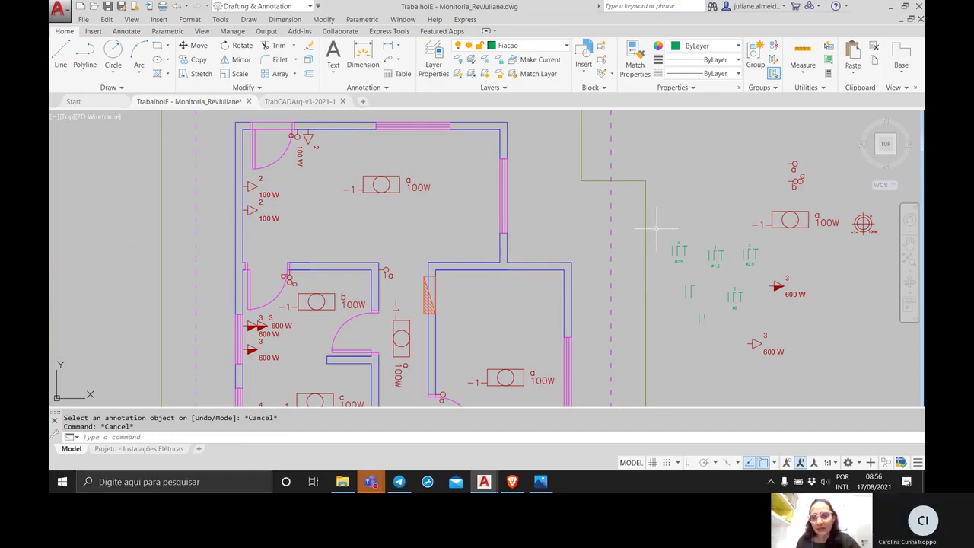
{"action": "middle_click_drag", "start_coordinate": [488, 257], "coordinate": [511, 200]}
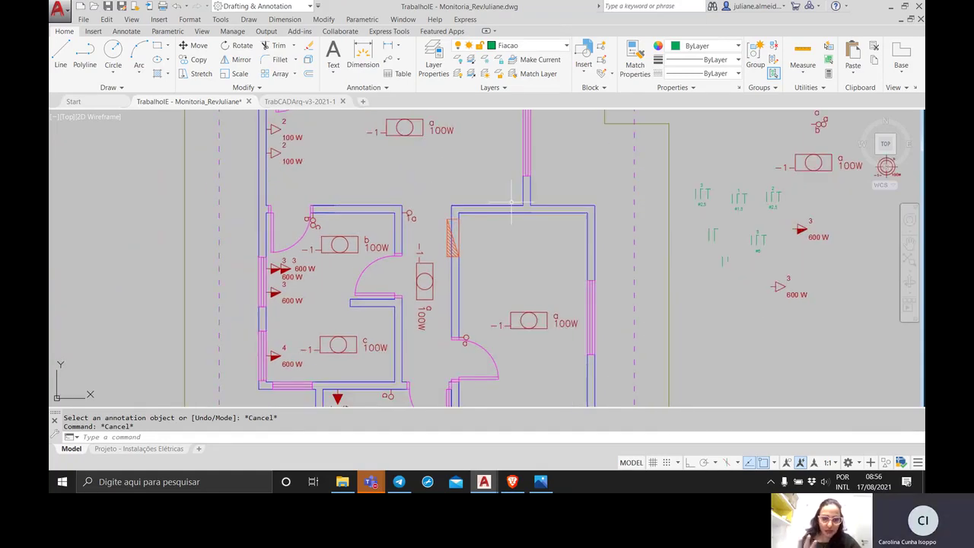
{"action": "scroll", "coordinate": [513, 200], "scroll_direction": "down", "scroll_amount": 2}
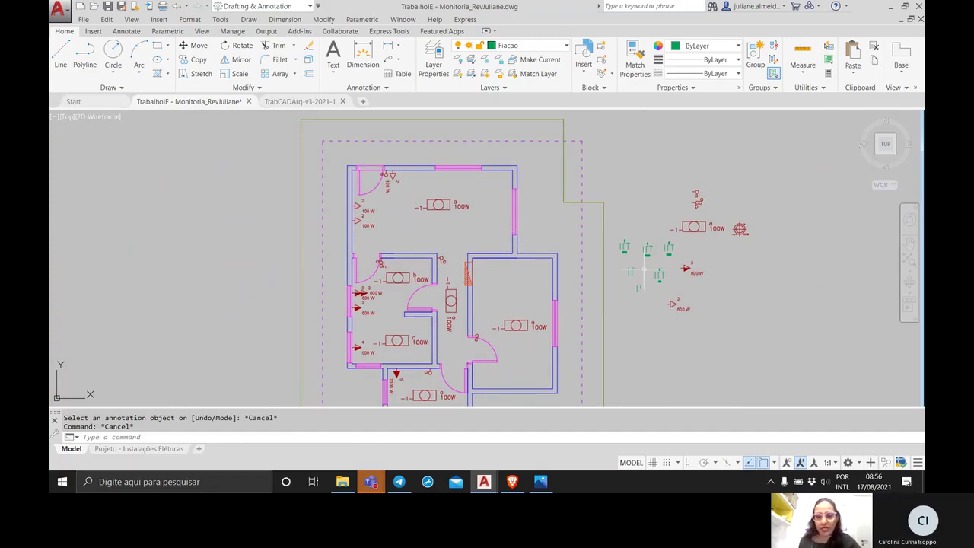
{"action": "scroll", "coordinate": [643, 270], "scroll_direction": "up", "scroll_amount": 5}
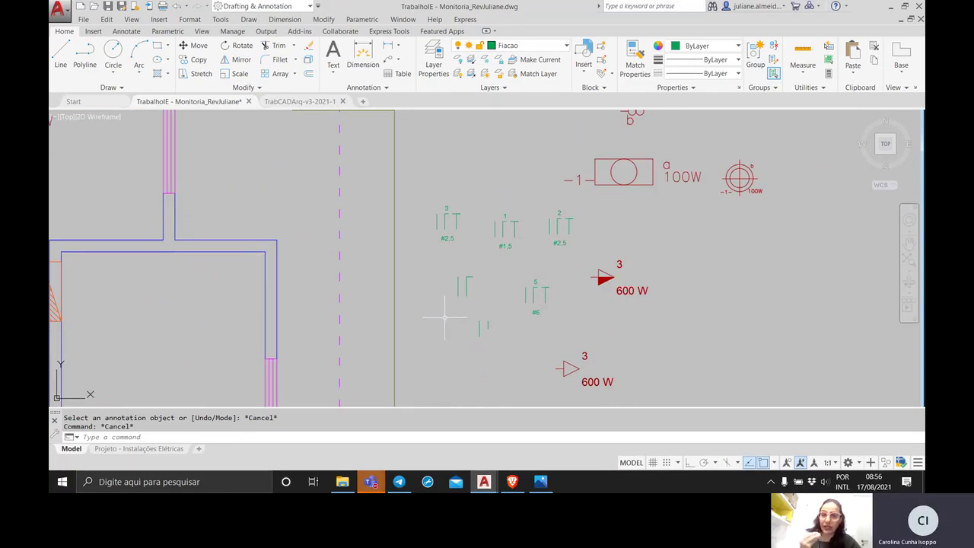
{"action": "middle_click_drag", "start_coordinate": [446, 318], "coordinate": [566, 311]}
{"action": "scroll", "coordinate": [567, 311], "scroll_direction": "down", "scroll_amount": 2}
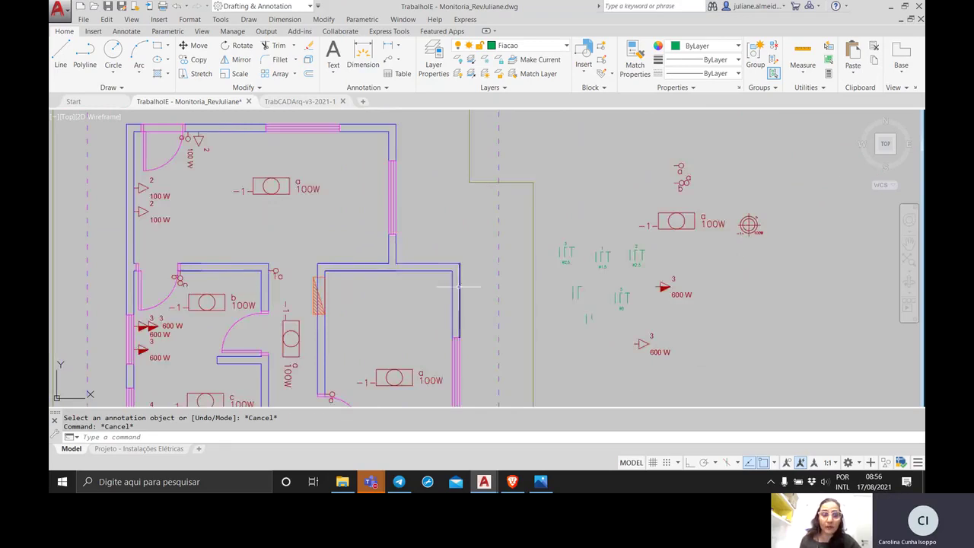
{"action": "middle_click_drag", "start_coordinate": [433, 277], "coordinate": [564, 289]}
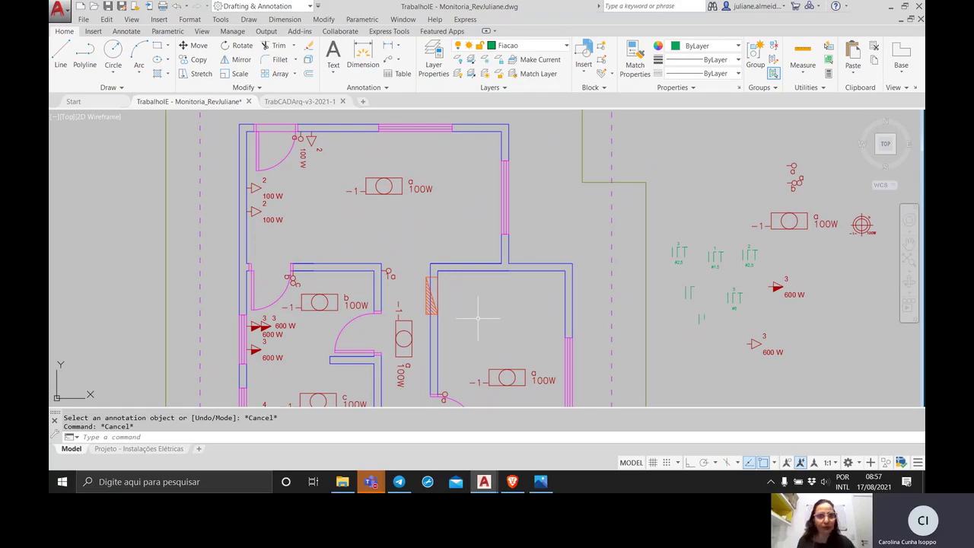
Draw a spline conduit from the distribution panel through the hallway light fixture and the bathroom light fixture to the 7000 W outlet.
{"action": "scroll", "coordinate": [457, 289], "scroll_direction": "down", "scroll_amount": 2}
{"action": "scroll", "coordinate": [449, 259], "scroll_direction": "up", "scroll_amount": 2}
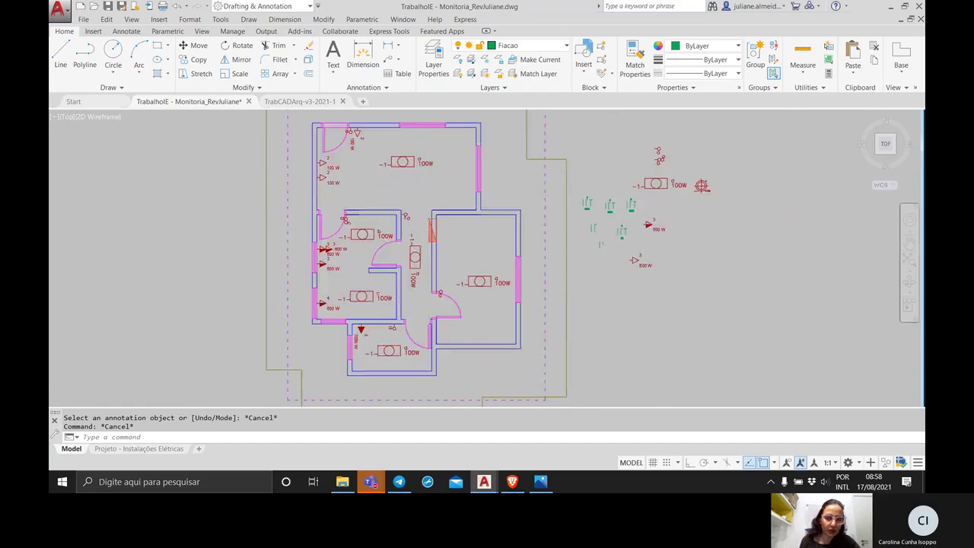
{"action": "middle_click_drag", "start_coordinate": [446, 254], "coordinate": [455, 208]}
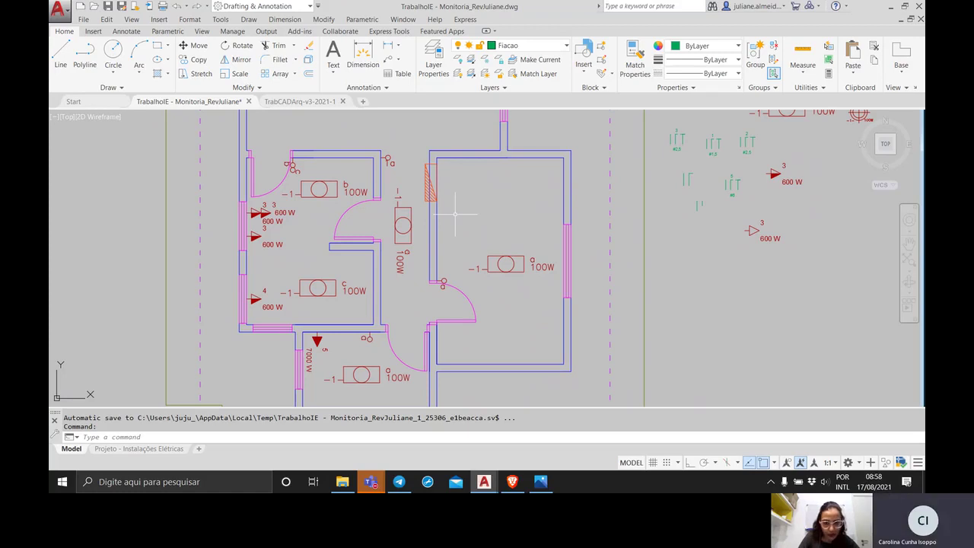
{"action": "type", "text": "spl"}
{"action": "key", "text": "Return"}
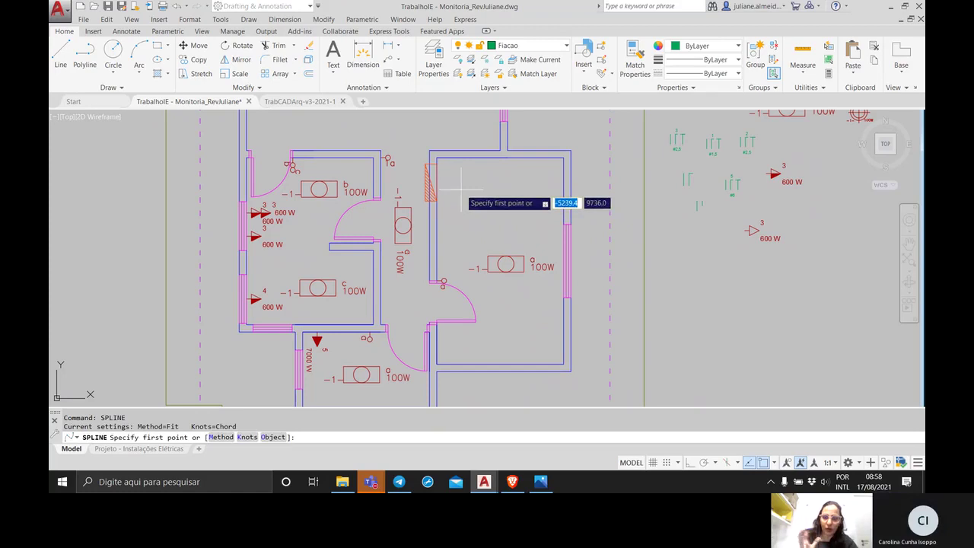
{"action": "left_click", "coordinate": [422, 184]}
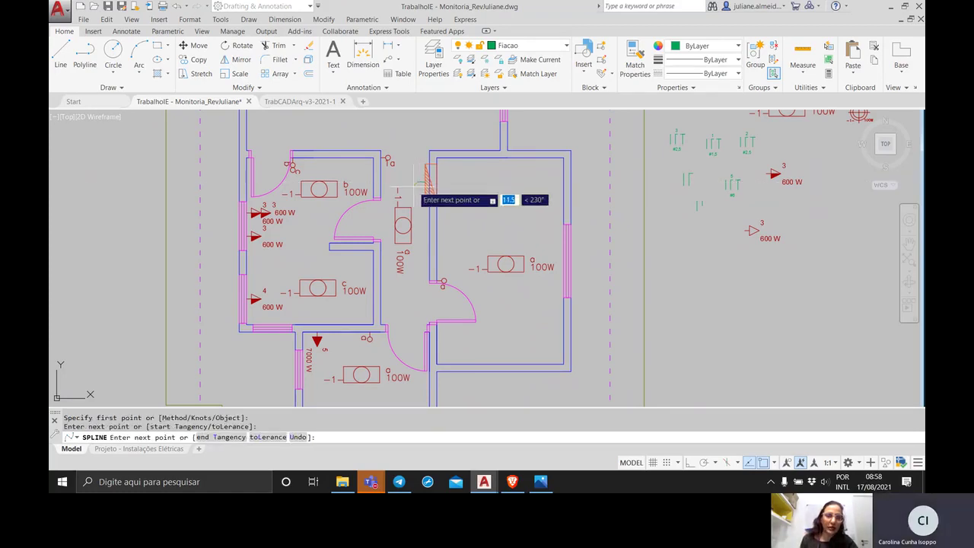
{"action": "left_click", "coordinate": [410, 192]}
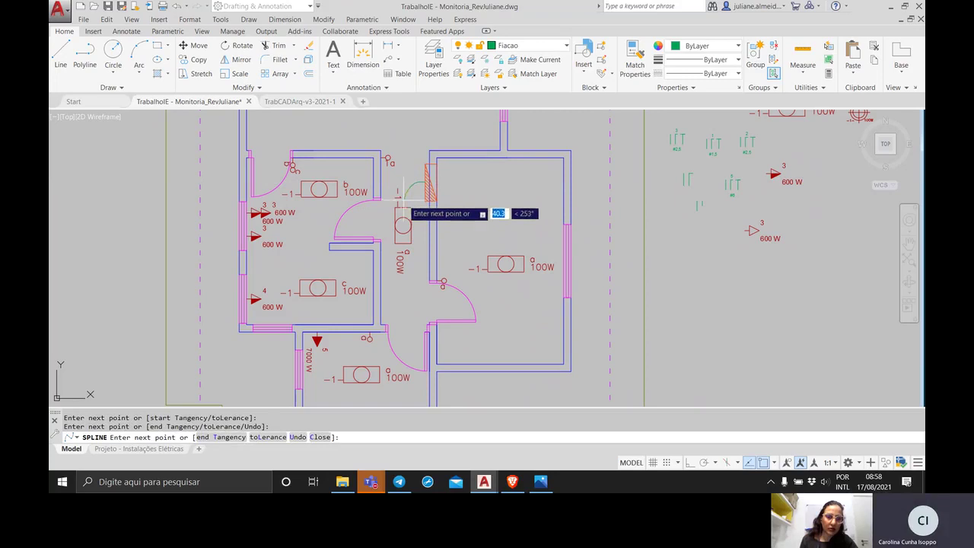
{"action": "left_click", "coordinate": [398, 204]}
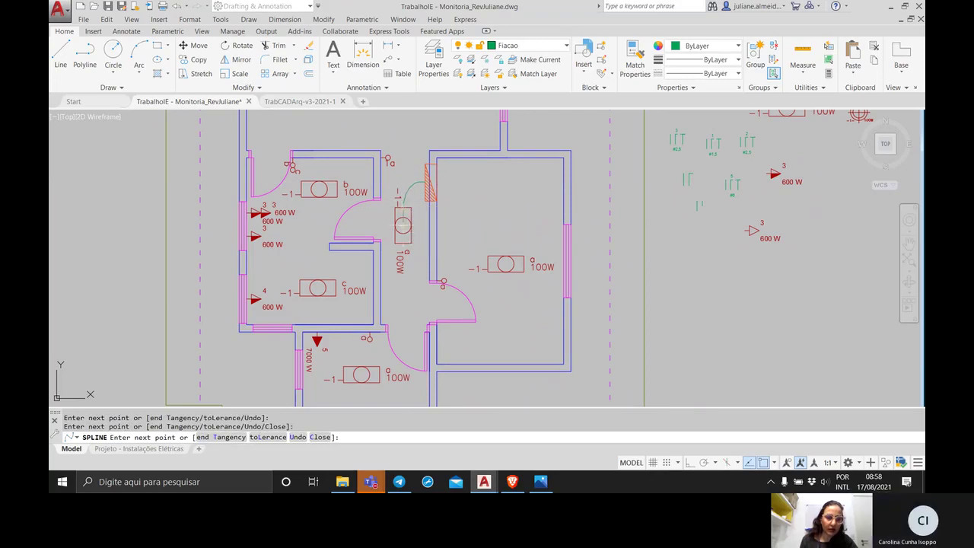
{"action": "left_click", "coordinate": [403, 226]}
{"action": "left_click", "coordinate": [403, 244]}
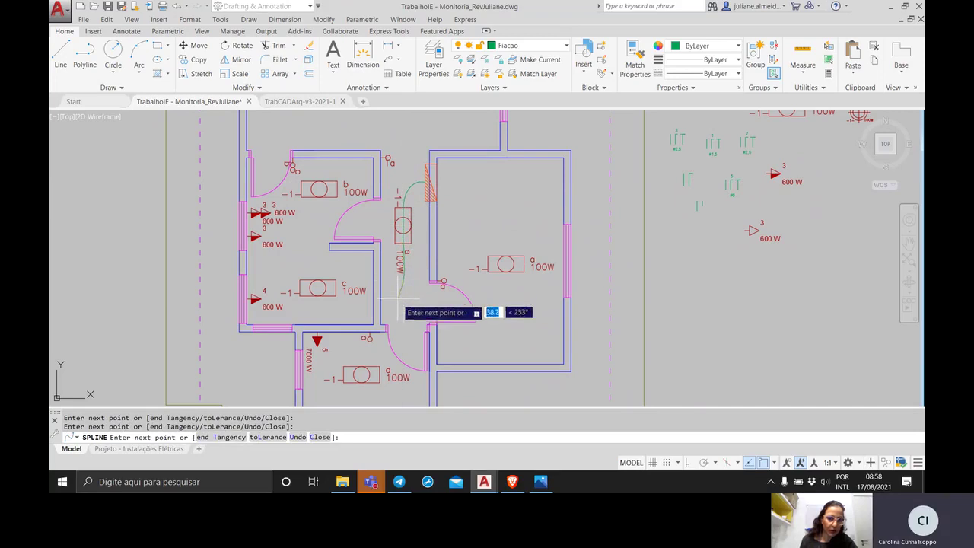
{"action": "left_click", "coordinate": [404, 332]}
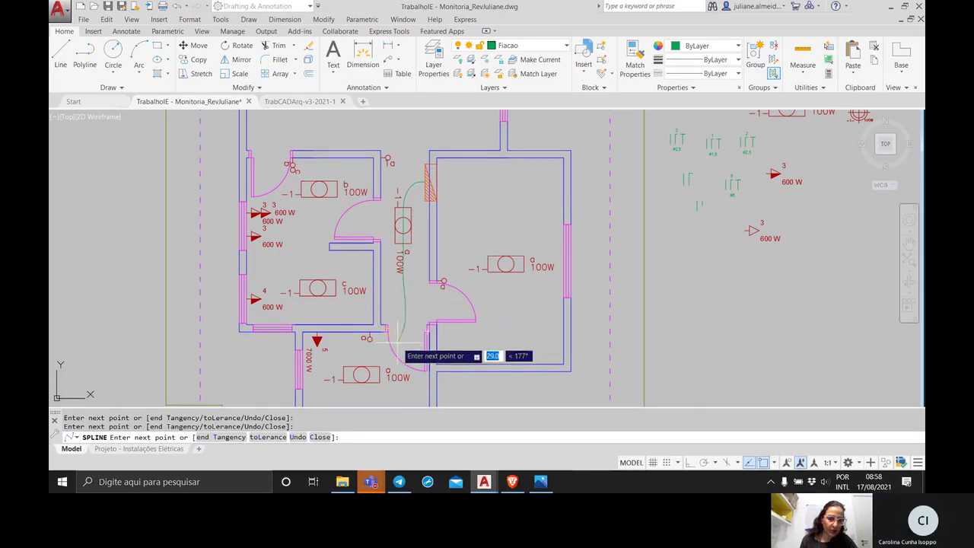
{"action": "left_click", "coordinate": [386, 356]}
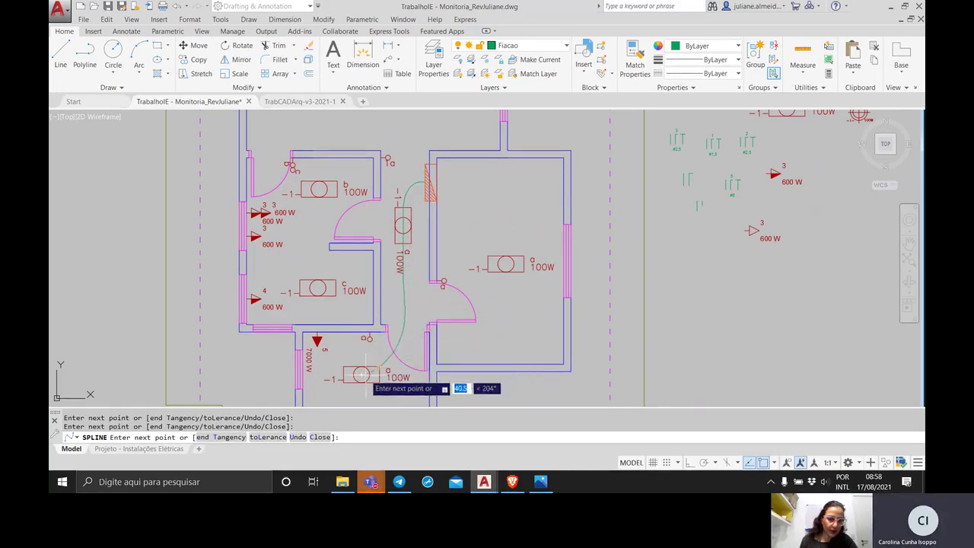
{"action": "left_click", "coordinate": [344, 374]}
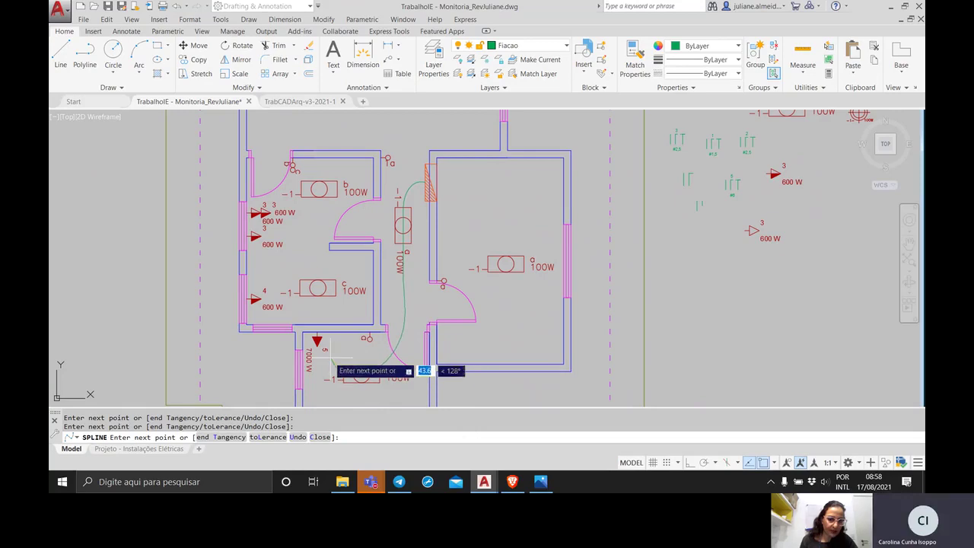
{"action": "left_click", "coordinate": [336, 351]}
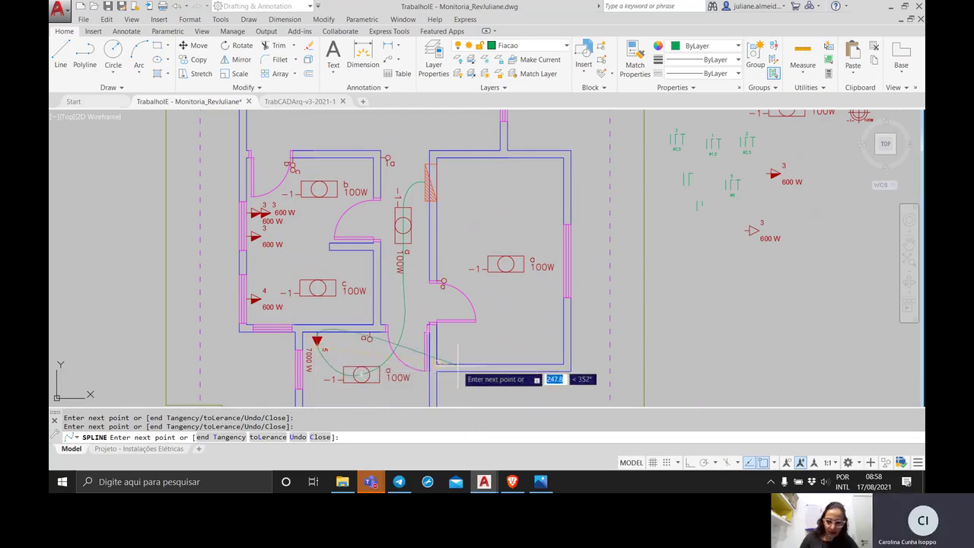
{"action": "key", "text": "Return"}
Trim away the parts of the conduit spline that cross the hallway and bathroom light fixture symbols.
{"action": "mouse_move", "coordinate": [578, 268]}
{"action": "middle_mouse_down"}
{"action": "mouse_move", "coordinate": [576, 246]}
{"action": "mouse_move", "coordinate": [567, 246]}
{"action": "middle_mouse_up"}
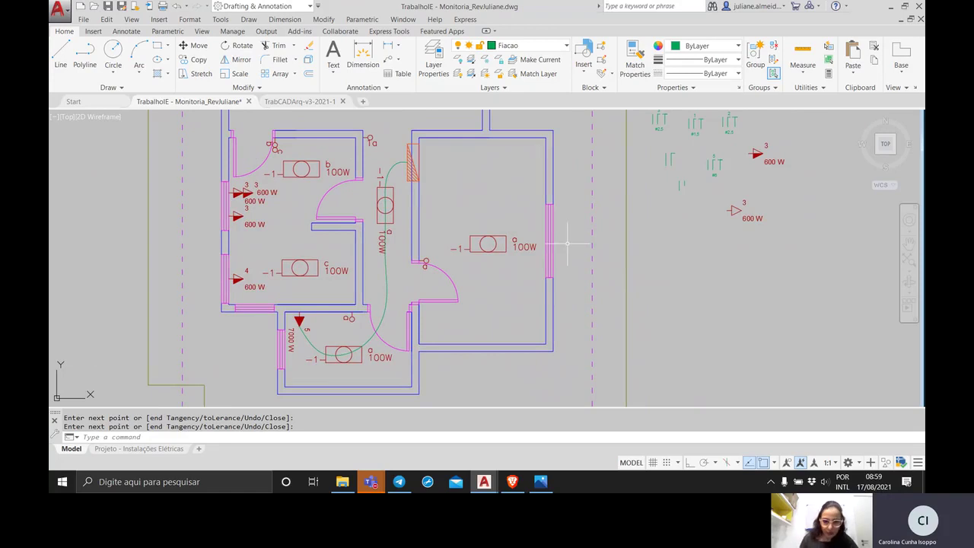
{"action": "type", "text": "tri"}
{"action": "key", "text": "space"}
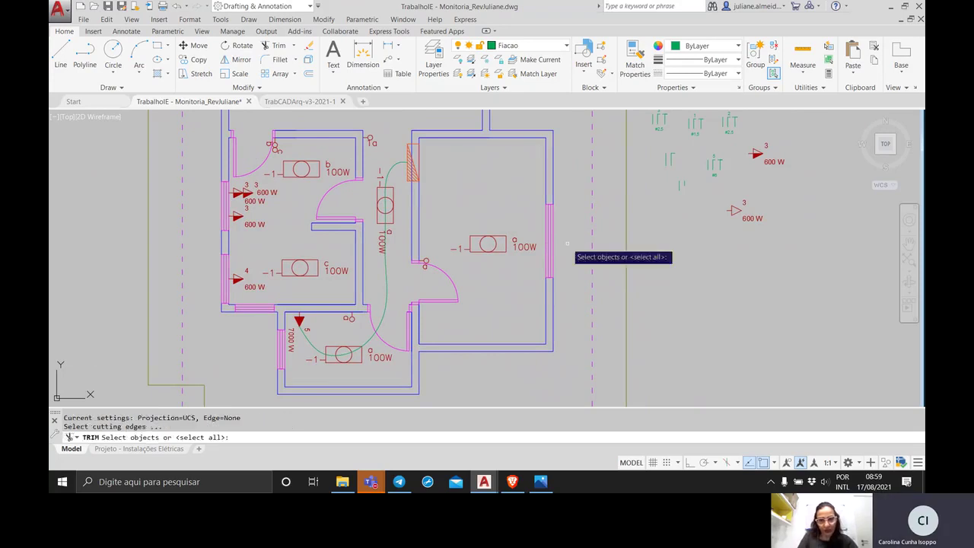
{"action": "left_click", "coordinate": [449, 402]}
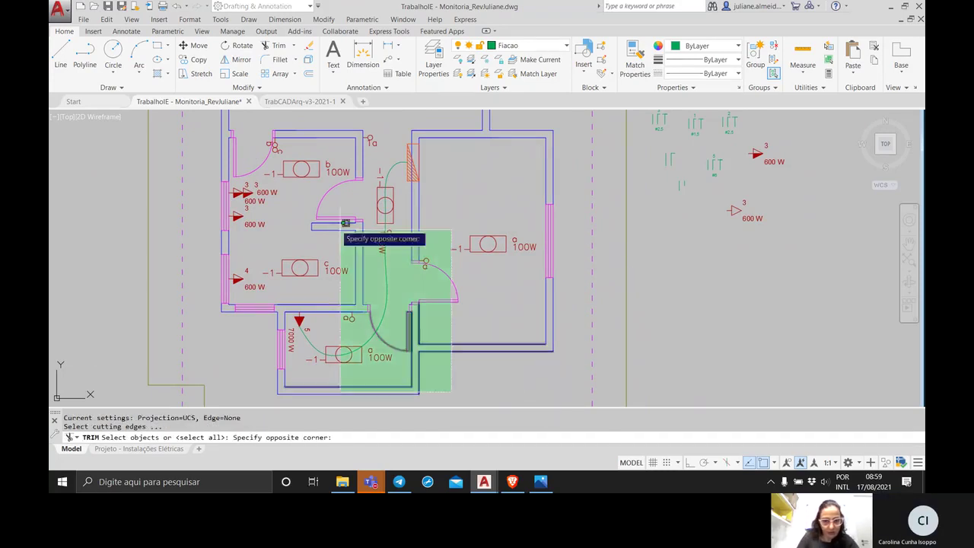
{"action": "left_click", "coordinate": [306, 175]}
{"action": "key", "text": "space"}
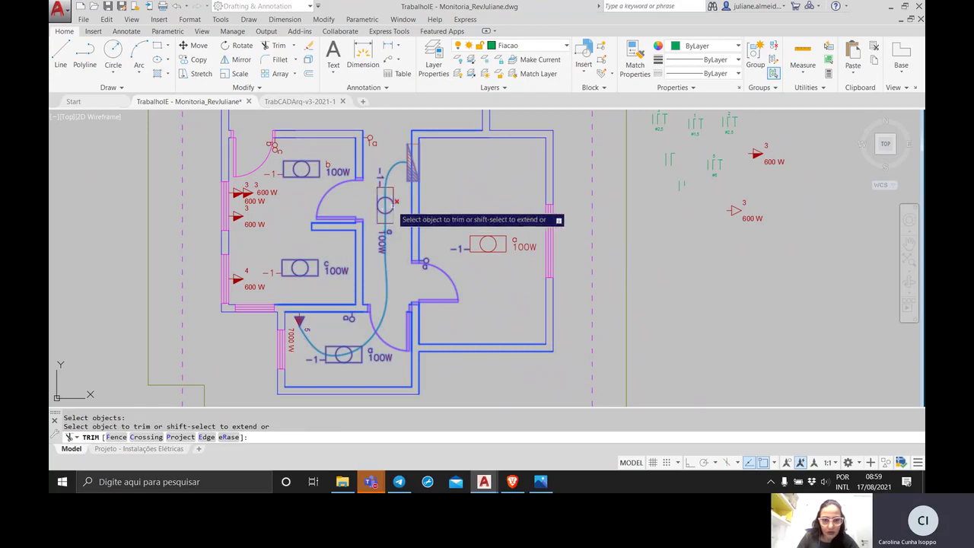
{"action": "left_click", "coordinate": [386, 192]}
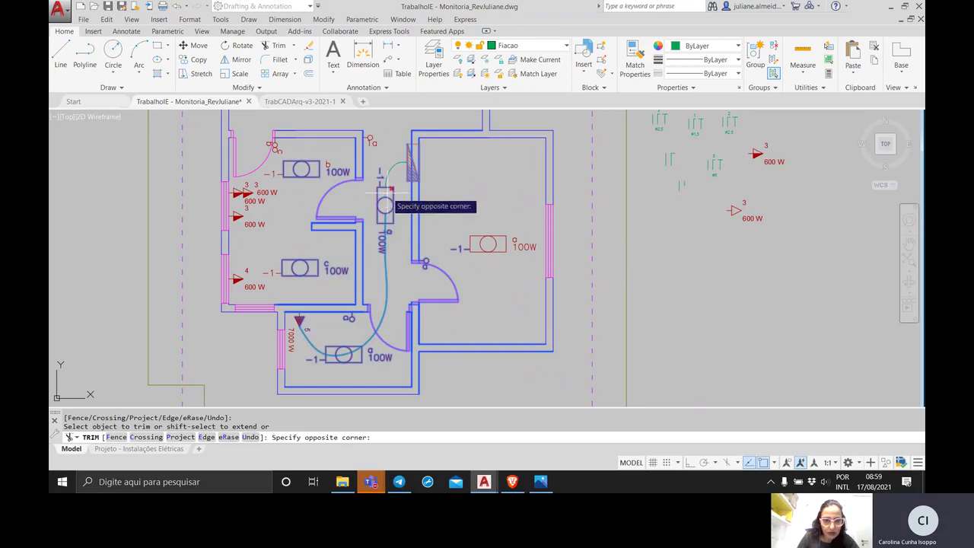
{"action": "left_click", "coordinate": [390, 193]}
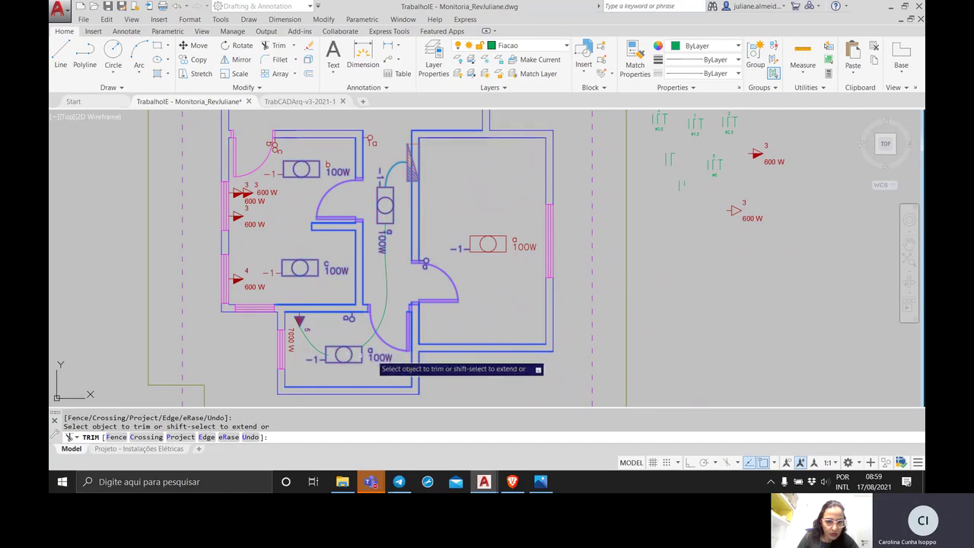
{"action": "key", "text": "Escape"}
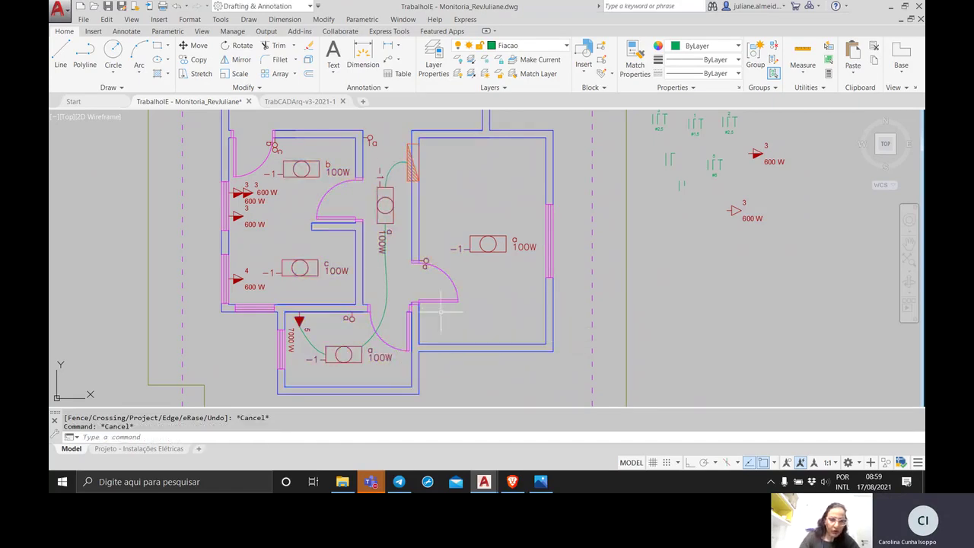
Copy the circuit 5, #6 wiring symbol onto the conduit between the distribution panel and the hallway light fixture.
{"action": "middle_click_drag", "start_coordinate": [434, 304], "coordinate": [483, 281]}
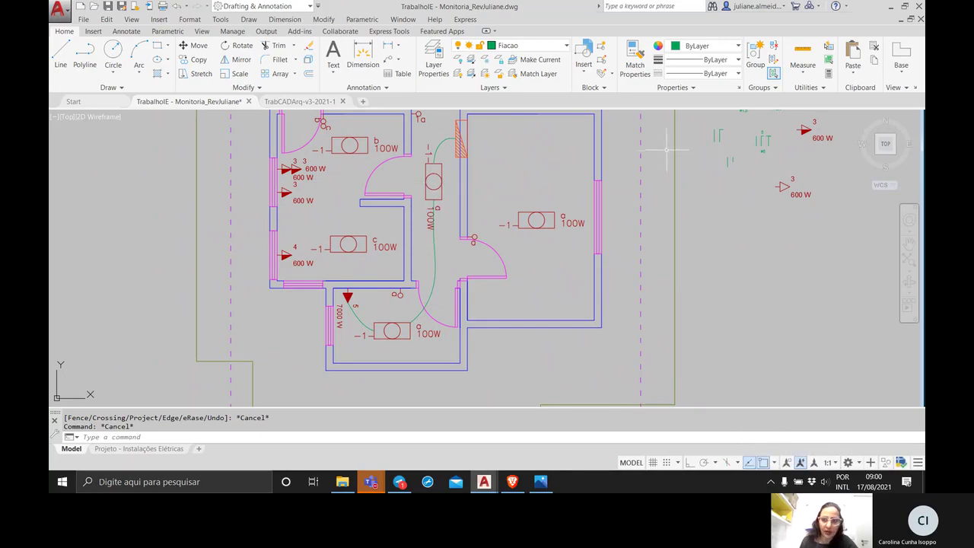
{"action": "middle_click_drag", "start_coordinate": [667, 152], "coordinate": [606, 204]}
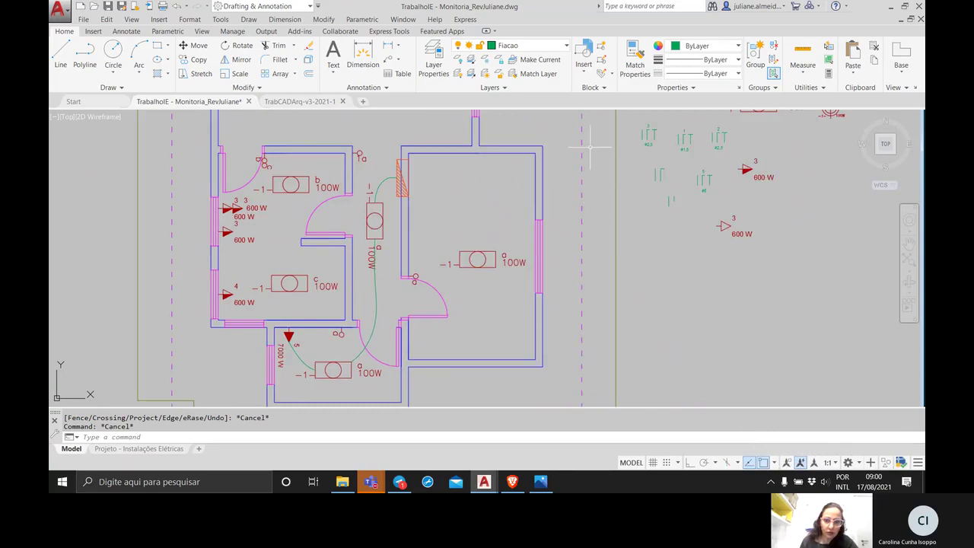
{"action": "middle_click_drag", "start_coordinate": [699, 180], "coordinate": [590, 182]}
{"action": "left_click", "coordinate": [612, 200]}
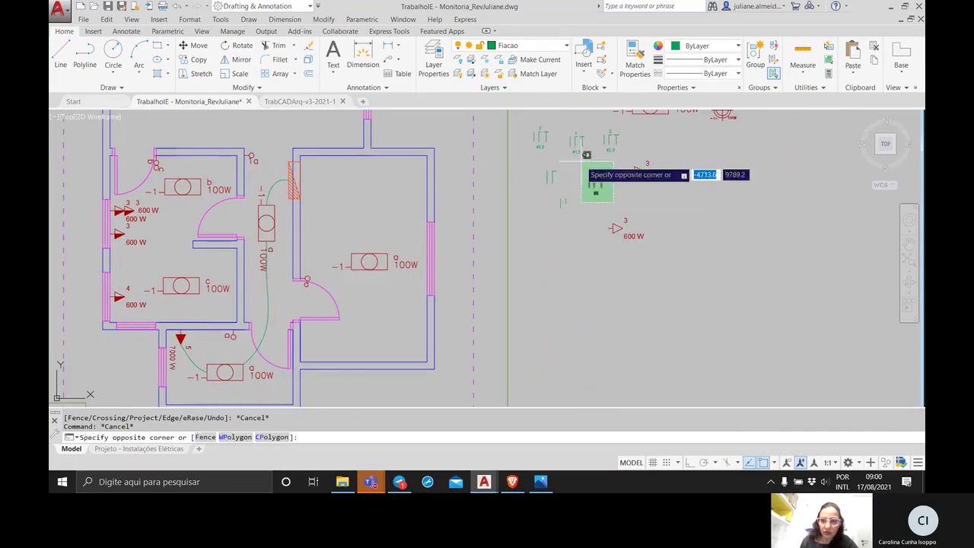
{"action": "left_click", "coordinate": [584, 180]}
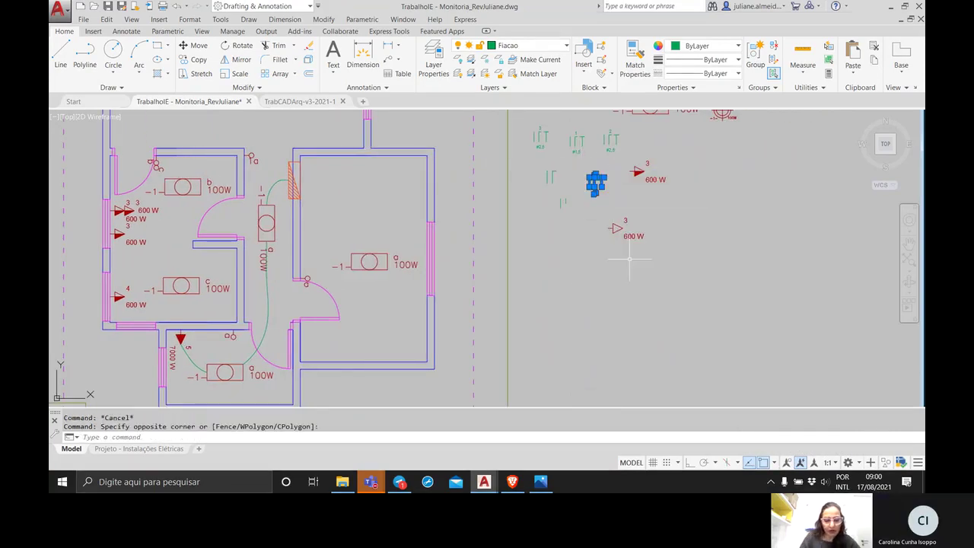
{"action": "key", "text": "Return"}
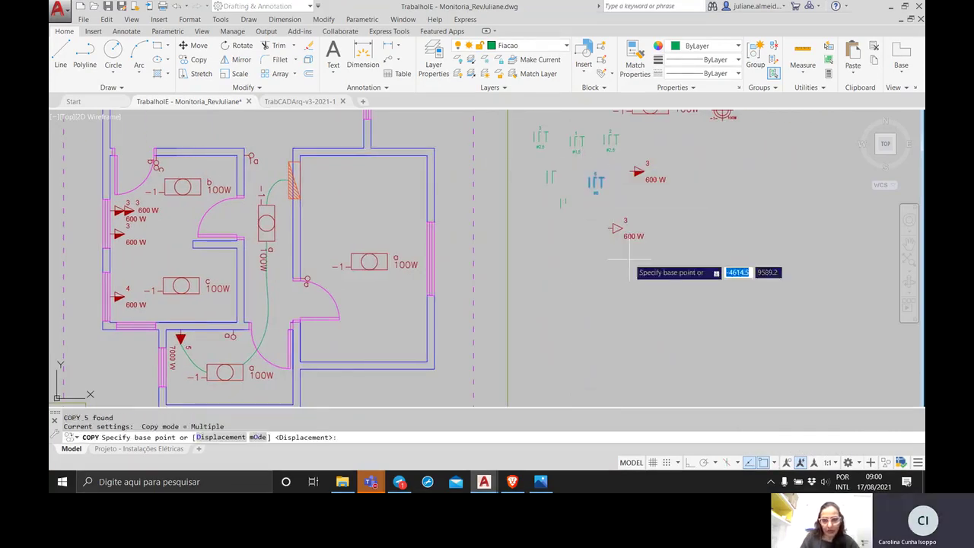
{"action": "left_click", "coordinate": [596, 182]}
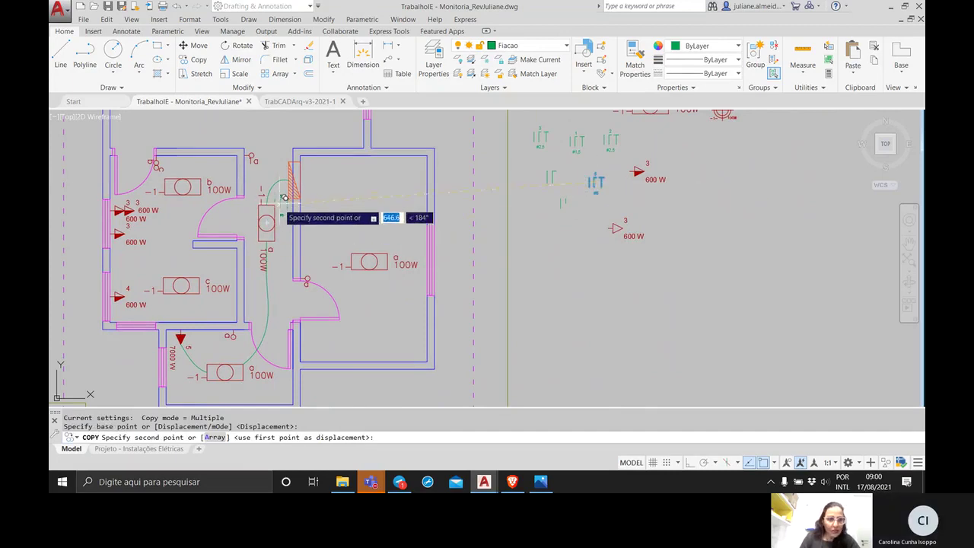
{"action": "middle_click_drag", "start_coordinate": [278, 206], "coordinate": [372, 229]}
{"action": "scroll", "coordinate": [374, 227], "scroll_direction": "up", "scroll_amount": 3}
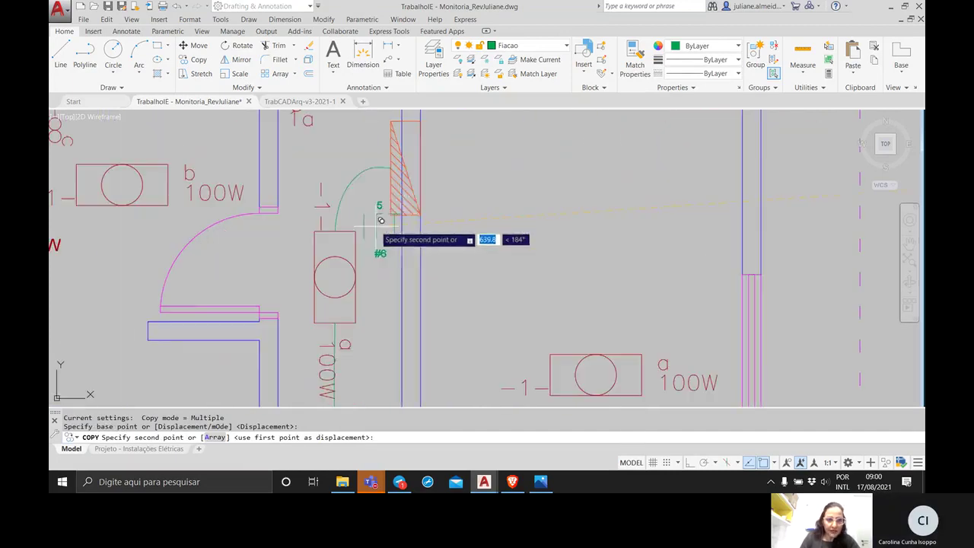
{"action": "left_click", "coordinate": [354, 179]}
Place two more copies of the symbol, on the conduit below the hallway light and between the bathroom light and 7000 W outlet.
{"action": "mouse_move", "coordinate": [374, 312]}
{"action": "middle_mouse_down"}
{"action": "mouse_move", "coordinate": [385, 307]}
{"action": "mouse_move", "coordinate": [409, 175]}
{"action": "middle_mouse_up"}
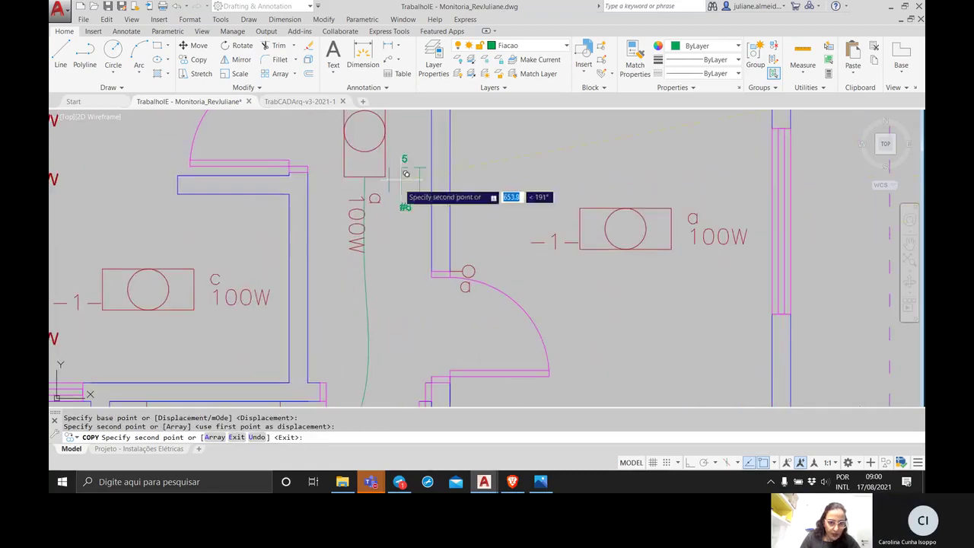
{"action": "left_click", "coordinate": [371, 329]}
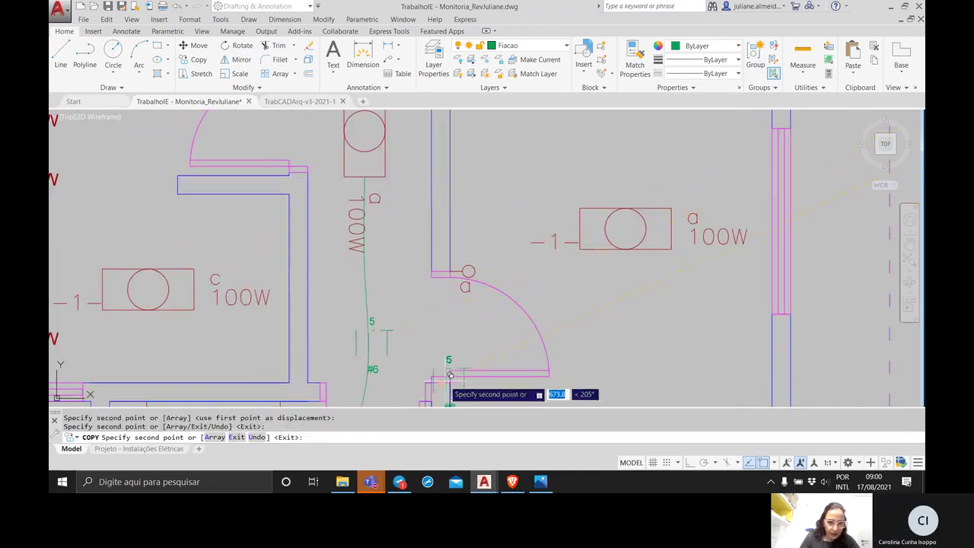
{"action": "mouse_move", "coordinate": [370, 338]}
{"action": "middle_mouse_down"}
{"action": "mouse_move", "coordinate": [417, 270]}
{"action": "mouse_move", "coordinate": [502, 186]}
{"action": "middle_mouse_up"}
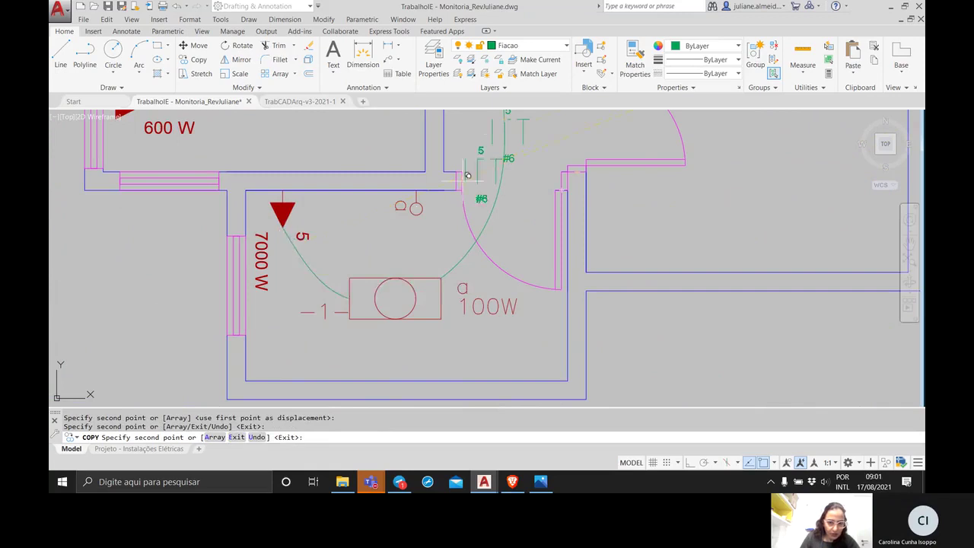
{"action": "left_click", "coordinate": [311, 265]}
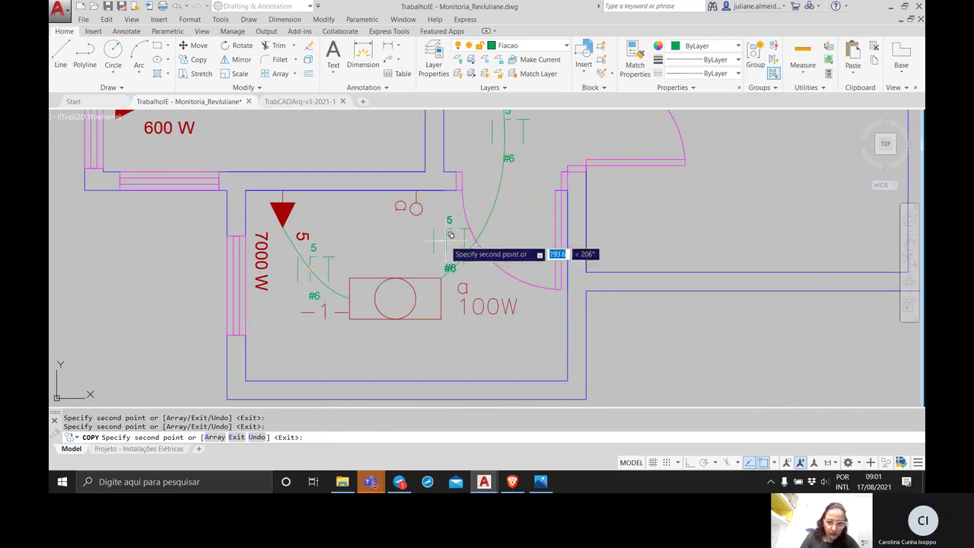
{"action": "key", "text": "Escape"}
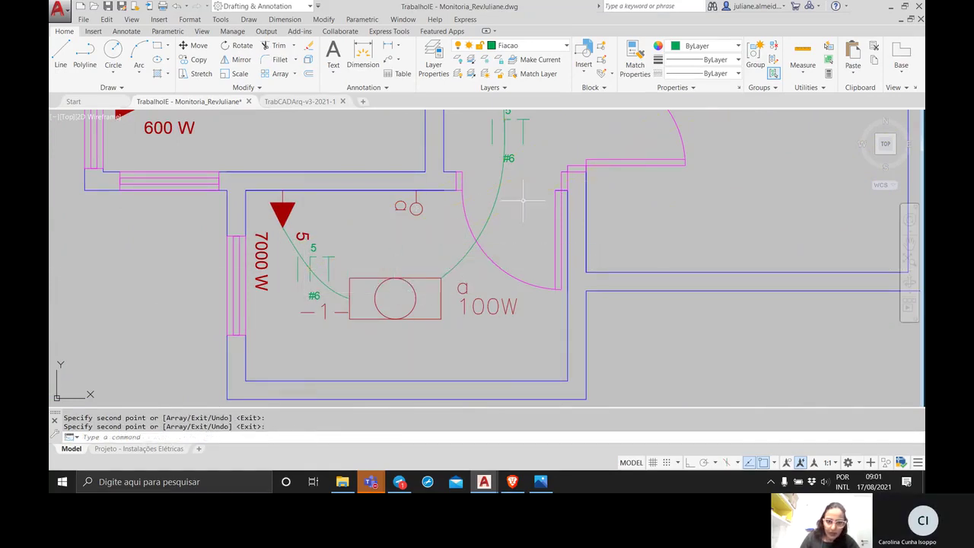
Rotate the circuit 5 wiring symbol on the conduit below the hallway light by -90 degrees about a point on the symbol.
{"action": "scroll", "coordinate": [495, 220], "scroll_direction": "down", "scroll_amount": 3}
{"action": "scroll", "coordinate": [404, 272], "scroll_direction": "up", "scroll_amount": 2}
{"action": "left_click", "coordinate": [385, 223]}
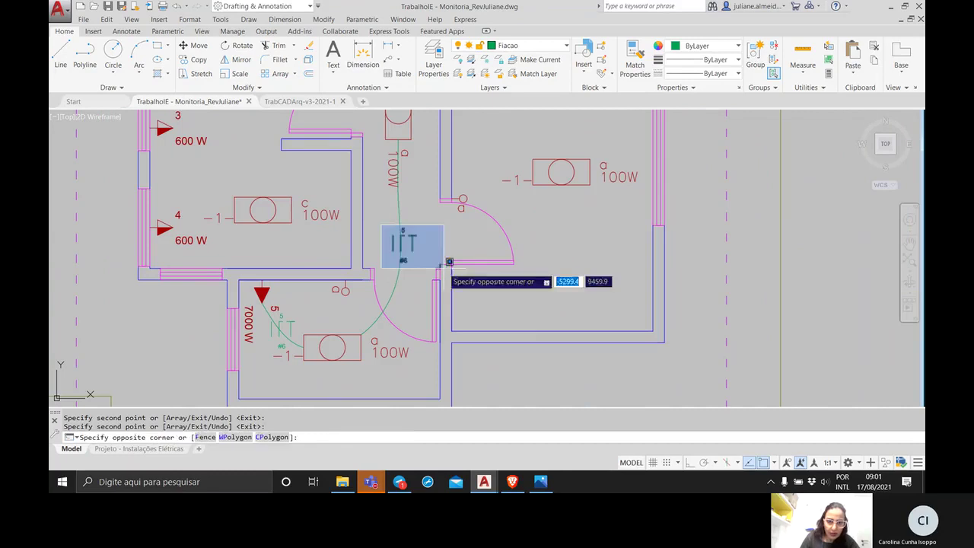
{"action": "left_click", "coordinate": [445, 267]}
{"action": "type", "text": "ROTATE"}
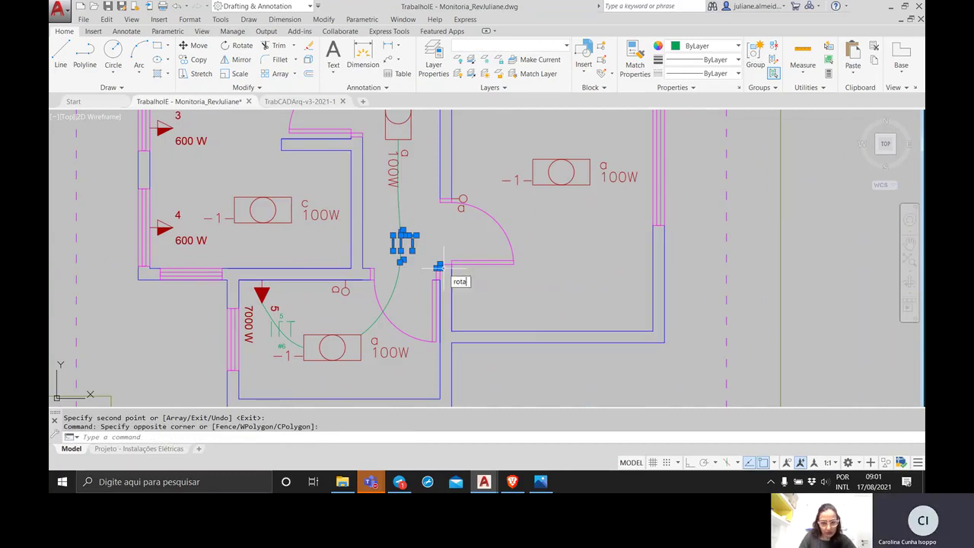
{"action": "key", "text": "Return"}
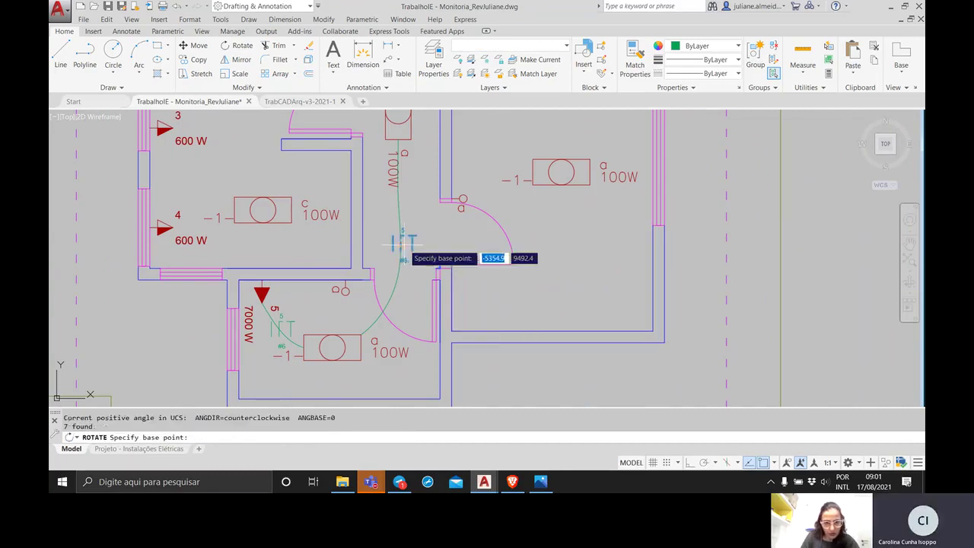
{"action": "left_click", "coordinate": [397, 244]}
{"action": "type", "text": "-"}
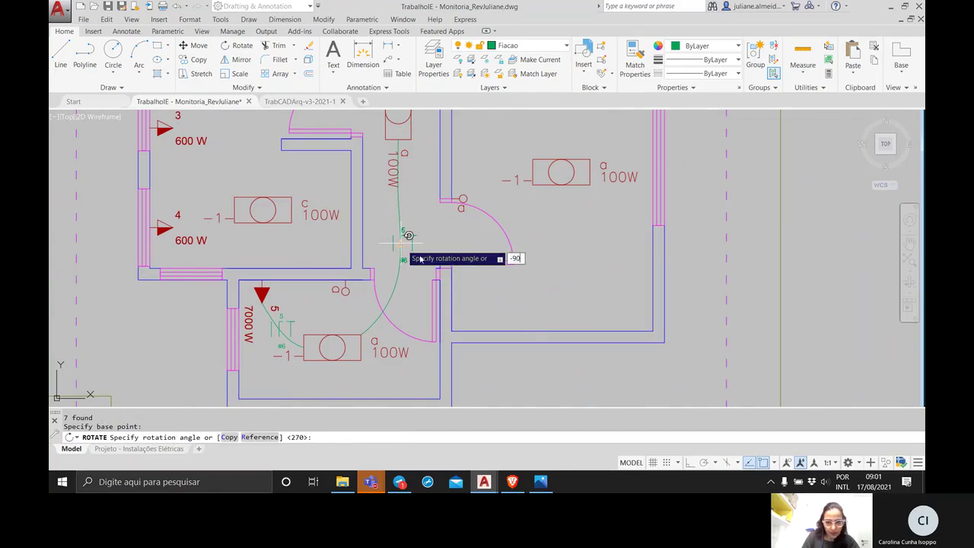
{"action": "type", "text": "90"}
{"action": "key", "text": "Return"}
{"action": "scroll", "coordinate": [278, 364], "scroll_direction": "up", "scroll_amount": 4}
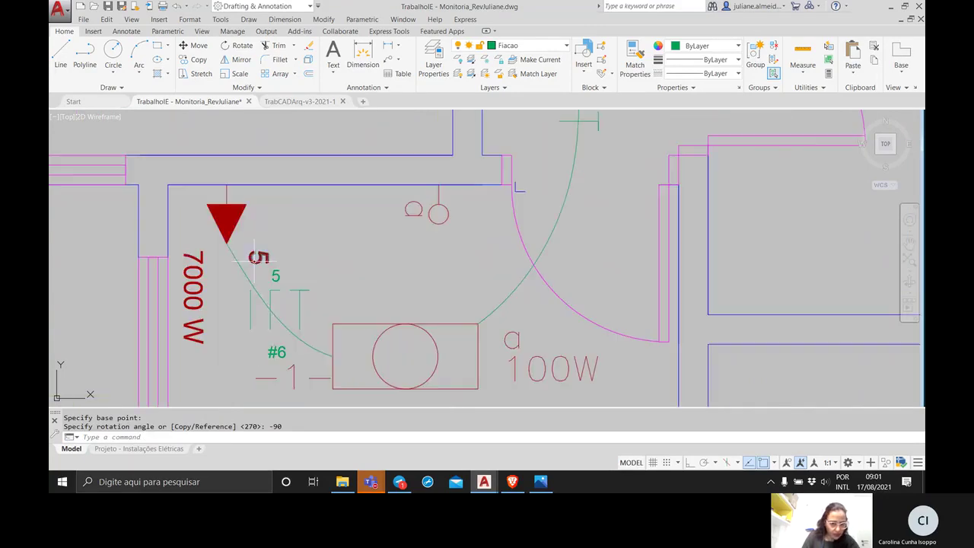
Rotate the circuit 5 wiring symbol beside the 7000 W outlet by about 313 degrees so it sits across the conduit.
{"action": "left_click", "coordinate": [222, 265]}
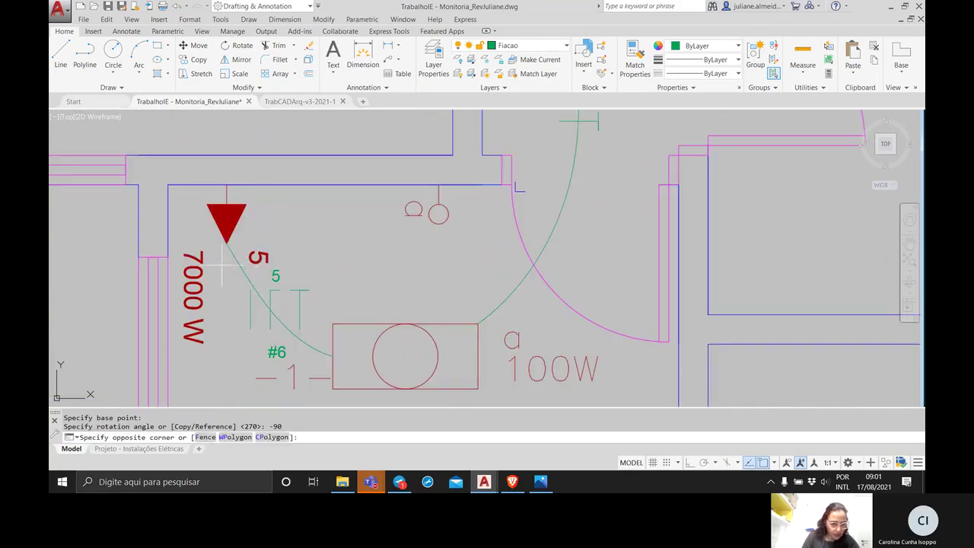
{"action": "left_click", "coordinate": [315, 362]}
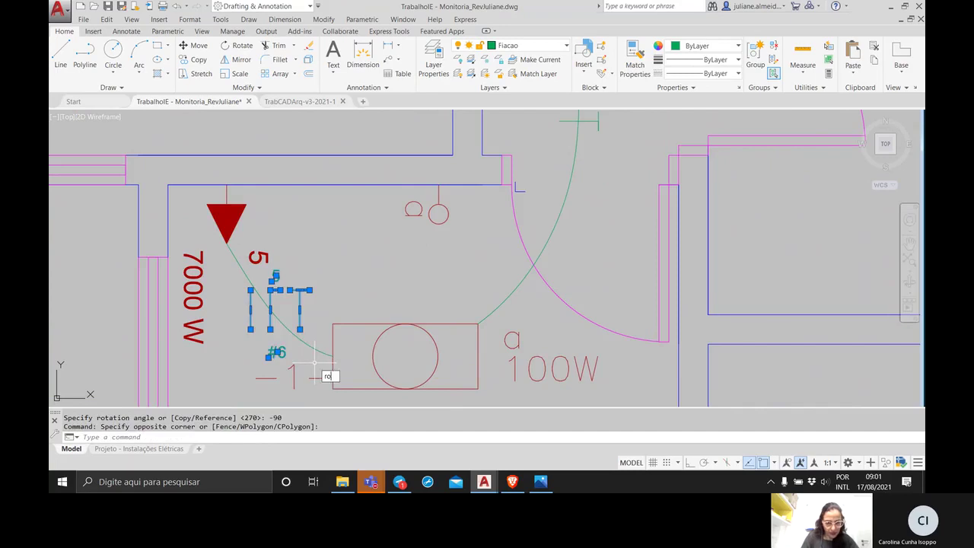
{"action": "type", "text": "rotat"}
{"action": "key", "text": "Return"}
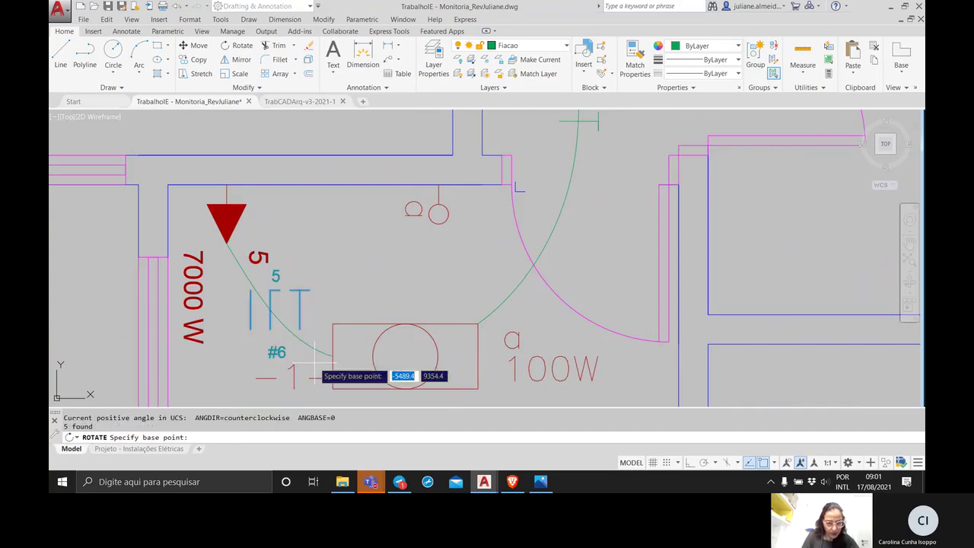
{"action": "left_click", "coordinate": [270, 318]}
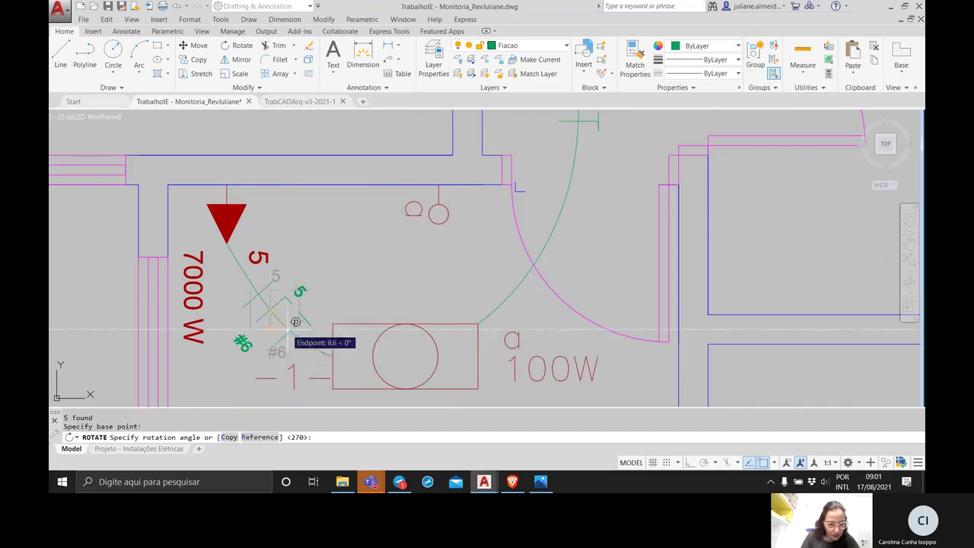
{"action": "left_click", "coordinate": [296, 323]}
{"action": "scroll", "coordinate": [441, 228], "scroll_direction": "down", "scroll_amount": 6}
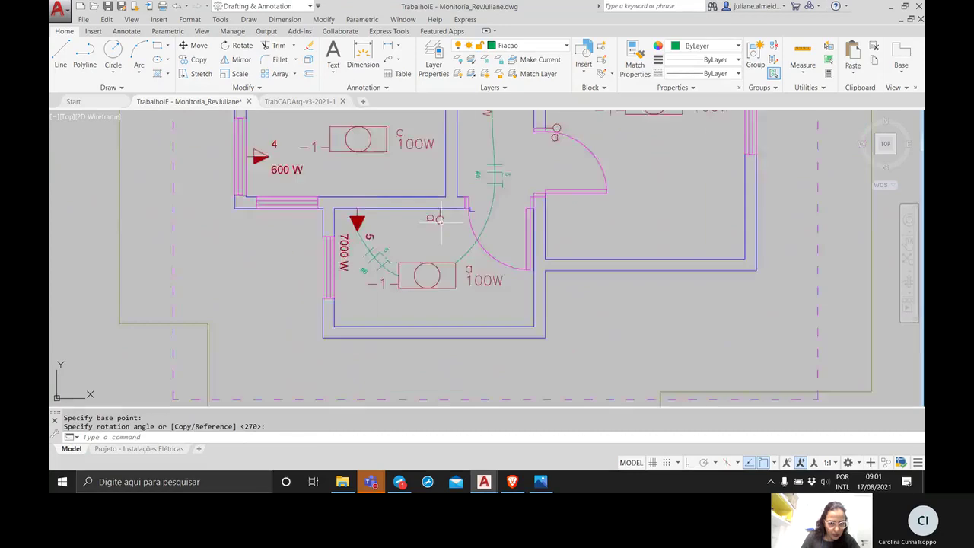
Rotate the circuit 5, #6 wiring symbol between the distribution panel and the hallway light to follow the curve of the conduit.
{"action": "scroll", "coordinate": [443, 220], "scroll_direction": "up", "scroll_amount": 8}
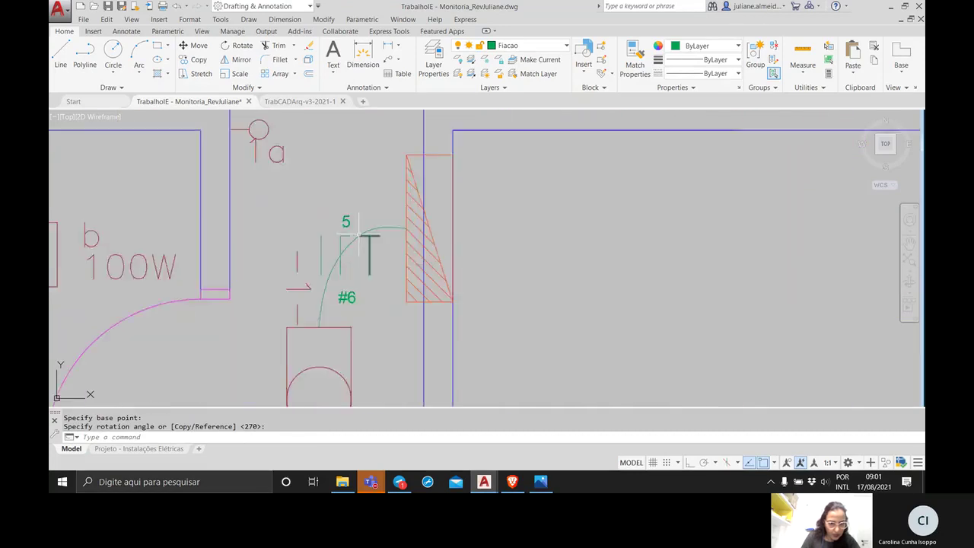
{"action": "left_click", "coordinate": [278, 225]}
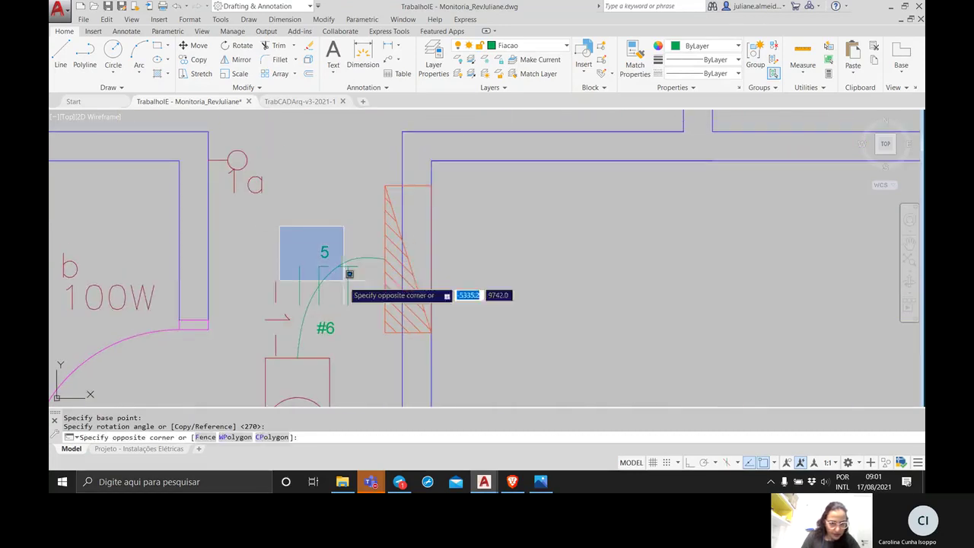
{"action": "left_click", "coordinate": [369, 346]}
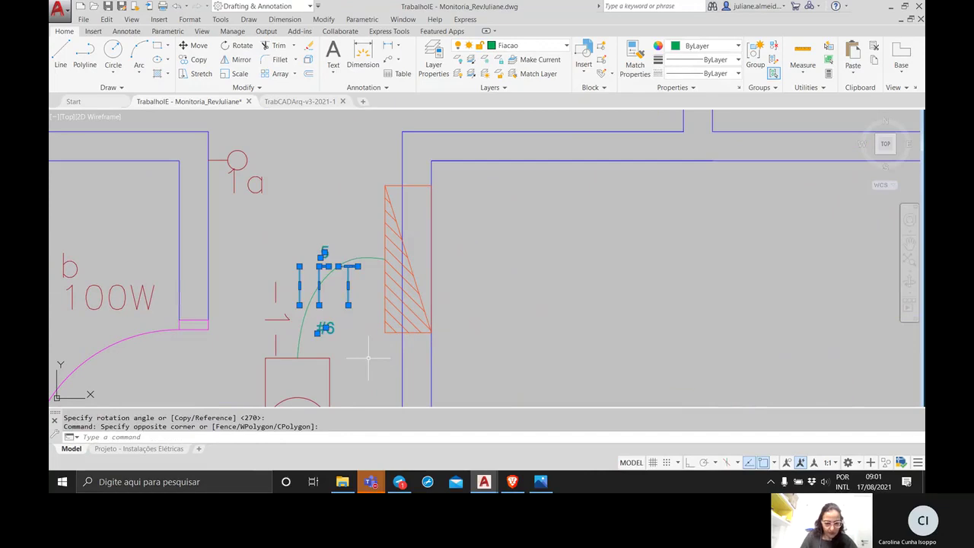
{"action": "type", "text": "rotate"}
{"action": "key", "text": "Return"}
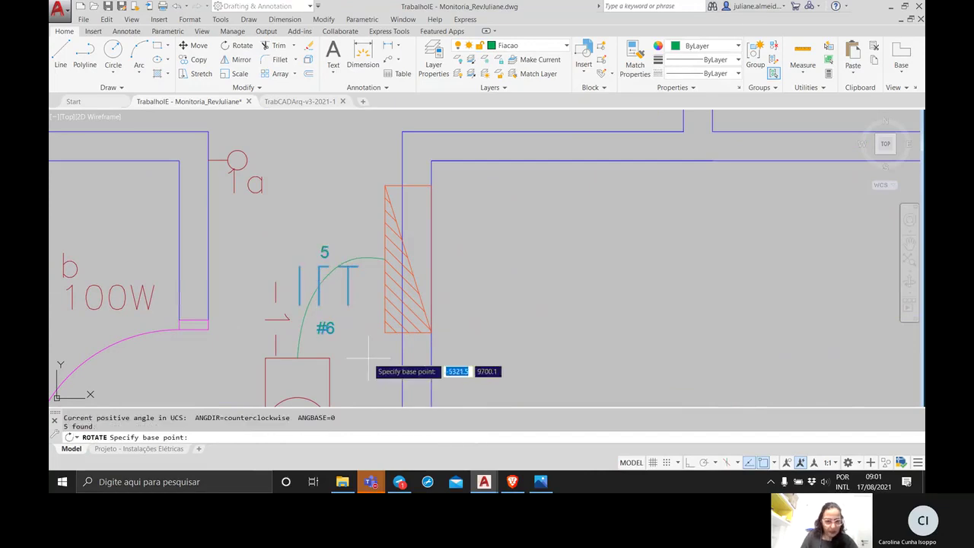
{"action": "left_click", "coordinate": [325, 283]}
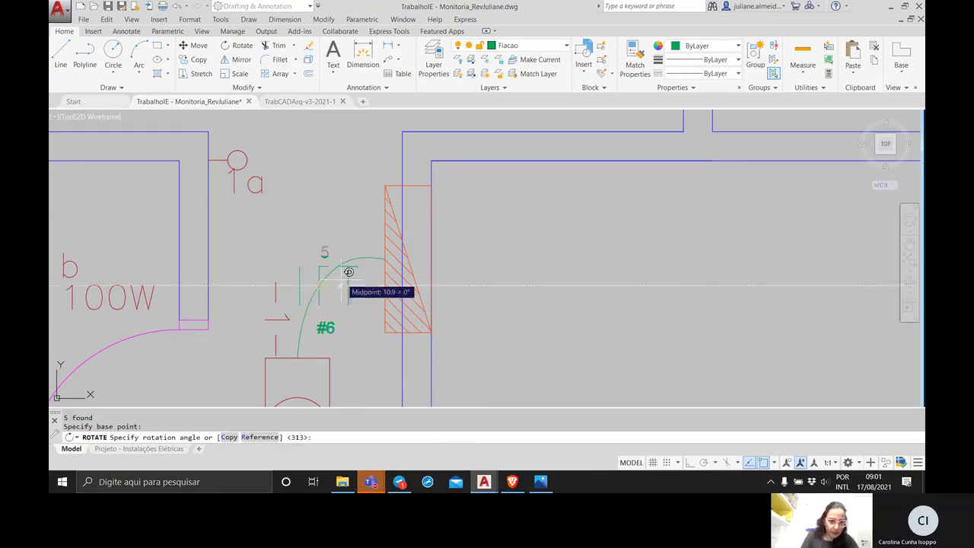
{"action": "left_click", "coordinate": [357, 225]}
{"action": "scroll", "coordinate": [388, 288], "scroll_direction": "down", "scroll_amount": 5}
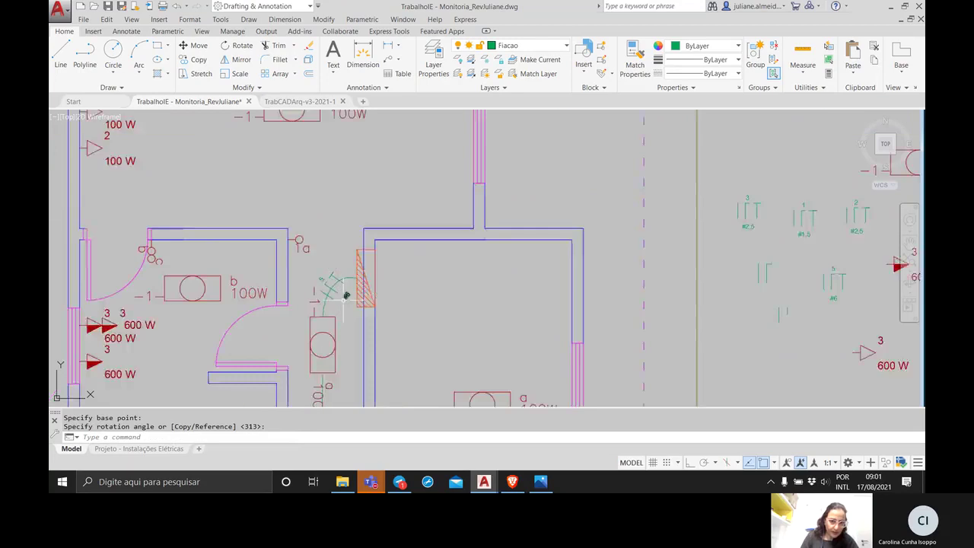
{"action": "scroll", "coordinate": [397, 217], "scroll_direction": "down", "scroll_amount": 4}
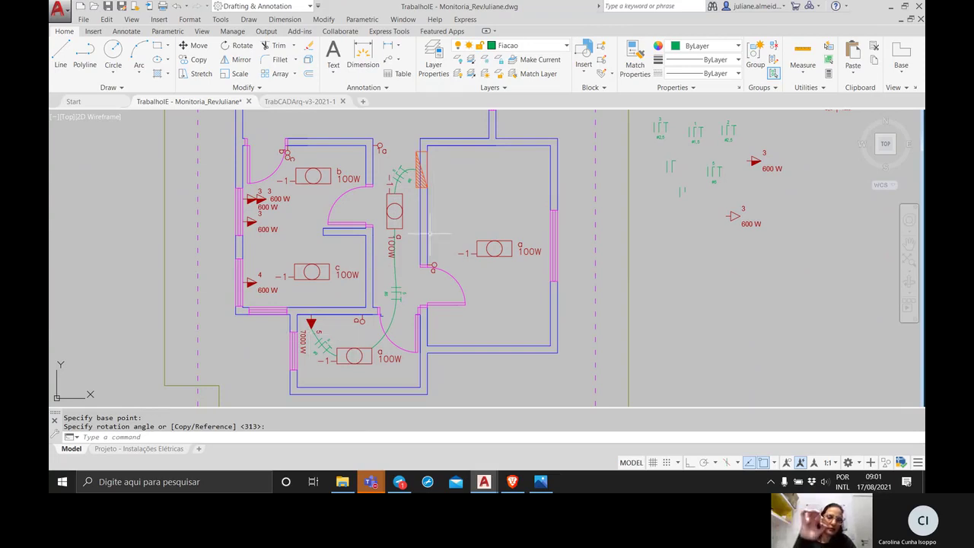
{"action": "middle_click_drag", "start_coordinate": [434, 229], "coordinate": [460, 268]}
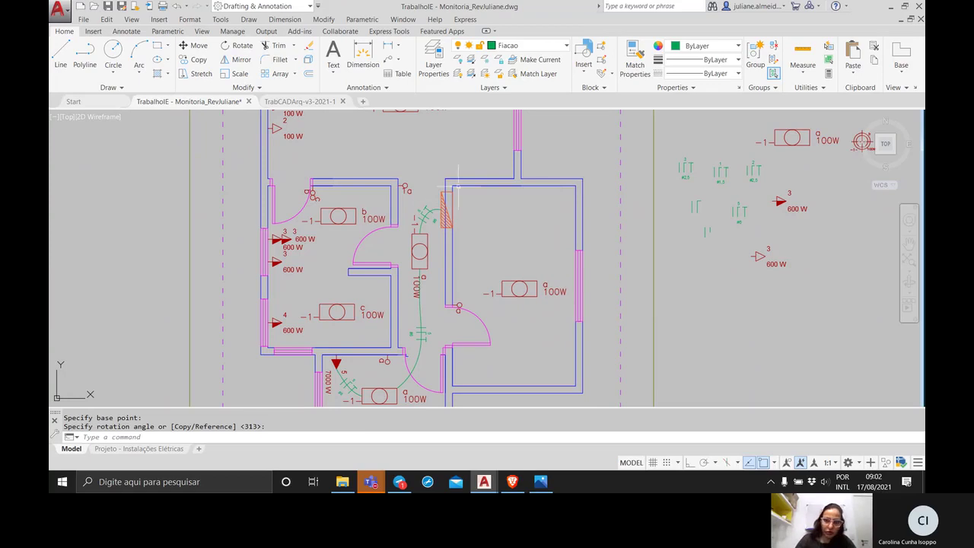
{"action": "middle_click_drag", "start_coordinate": [521, 164], "coordinate": [513, 191]}
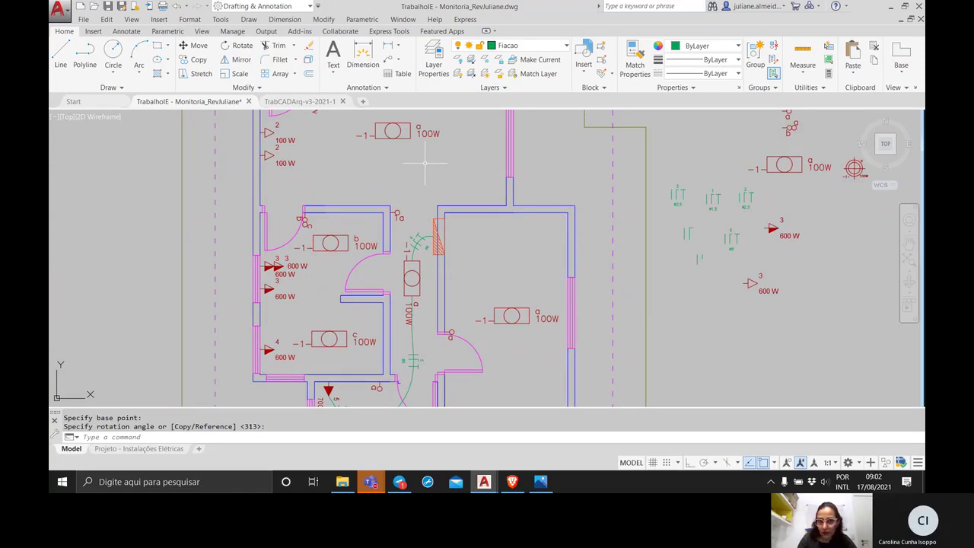
{"action": "middle_click_drag", "start_coordinate": [434, 218], "coordinate": [444, 228]}
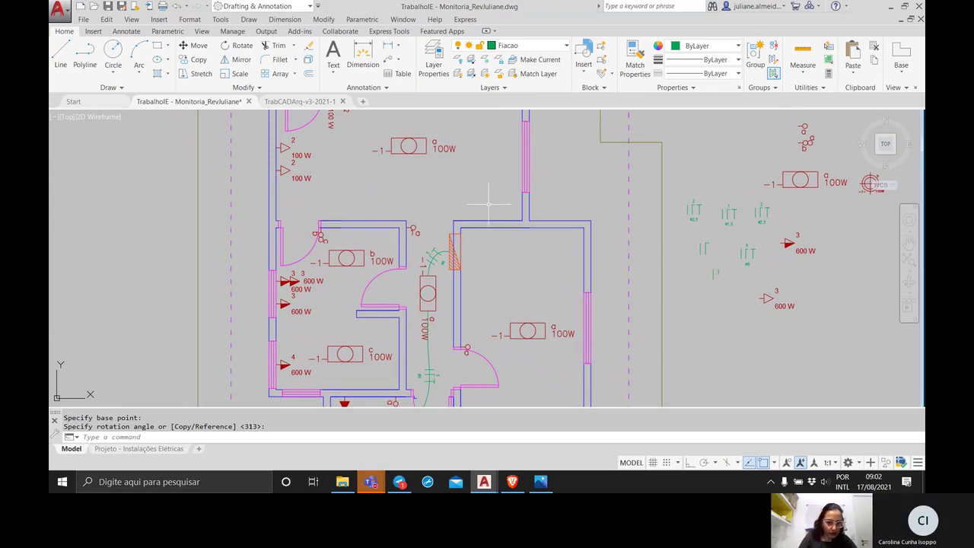
{"action": "key", "text": "Return"}
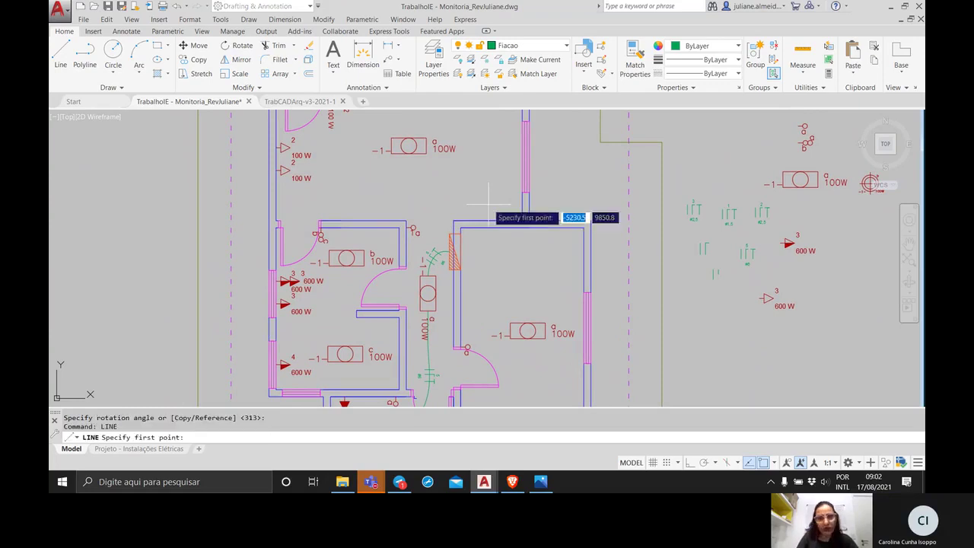
{"action": "left_click", "coordinate": [450, 235]}
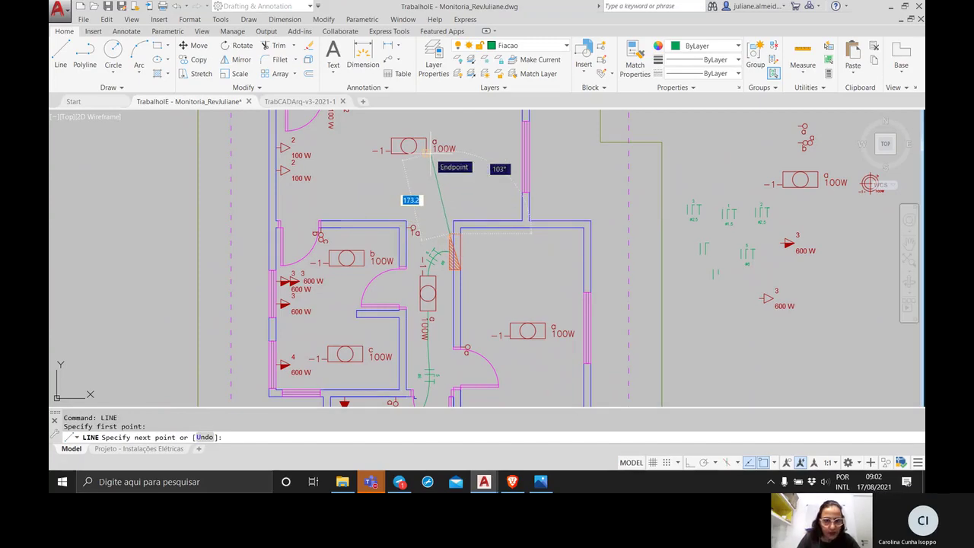
{"action": "key", "text": "Escape"}
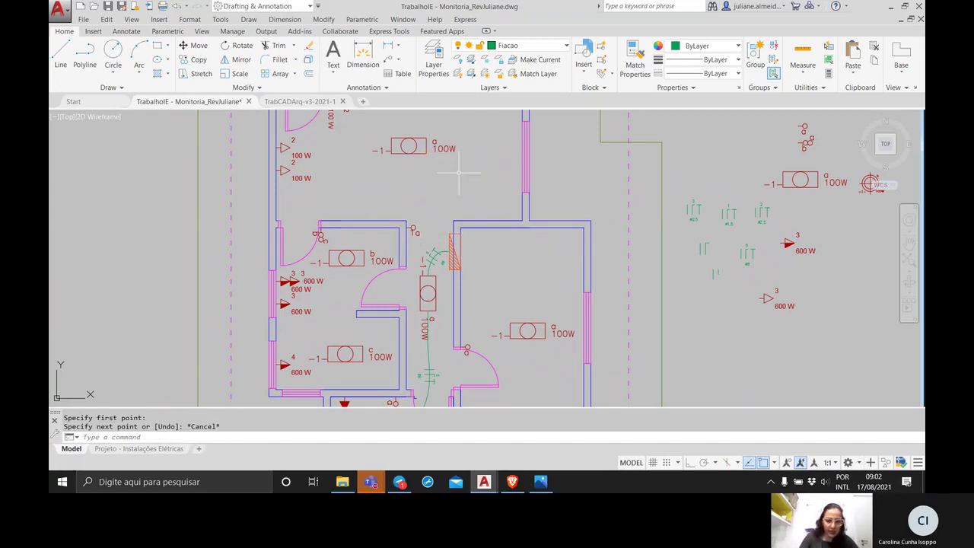
Draw a conduit polyline from the distribution panel's upper corner through light a above it and light b to the paired 600 W outlets.
{"action": "key", "text": "Return"}
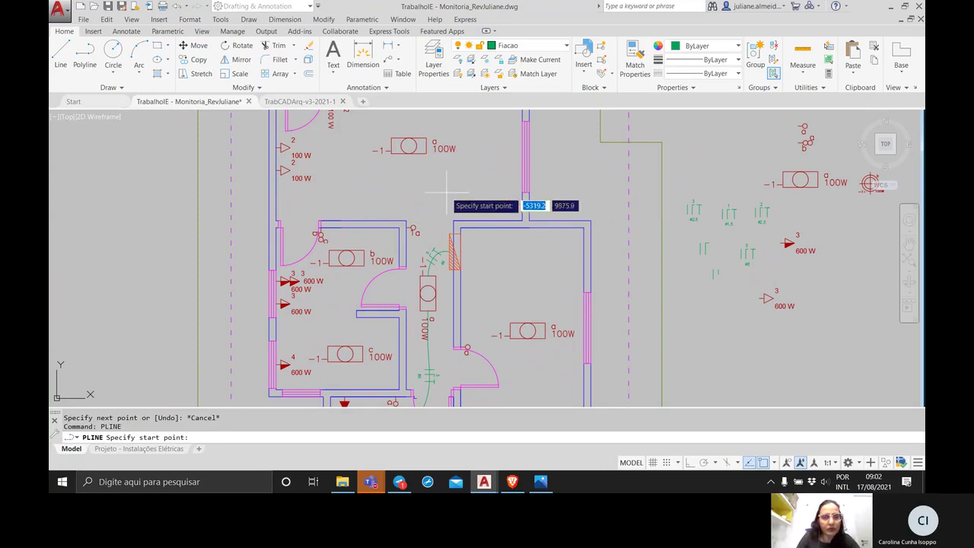
{"action": "left_click", "coordinate": [451, 237]}
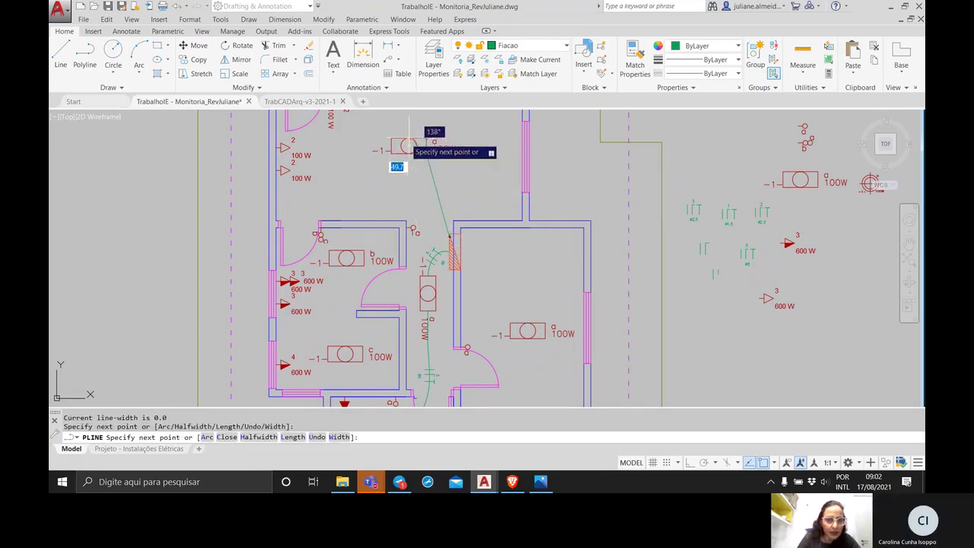
{"action": "left_click", "coordinate": [408, 144]}
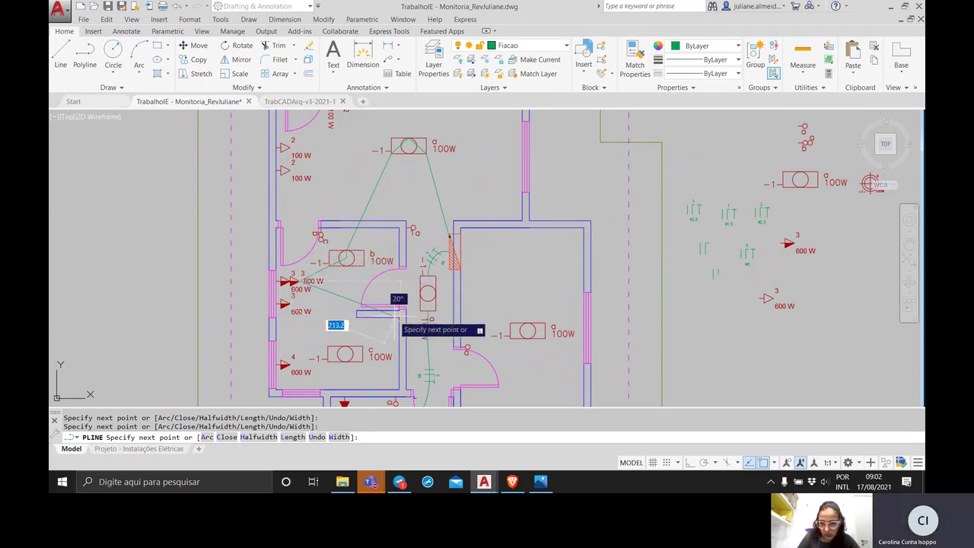
{"action": "key", "text": "Escape"}
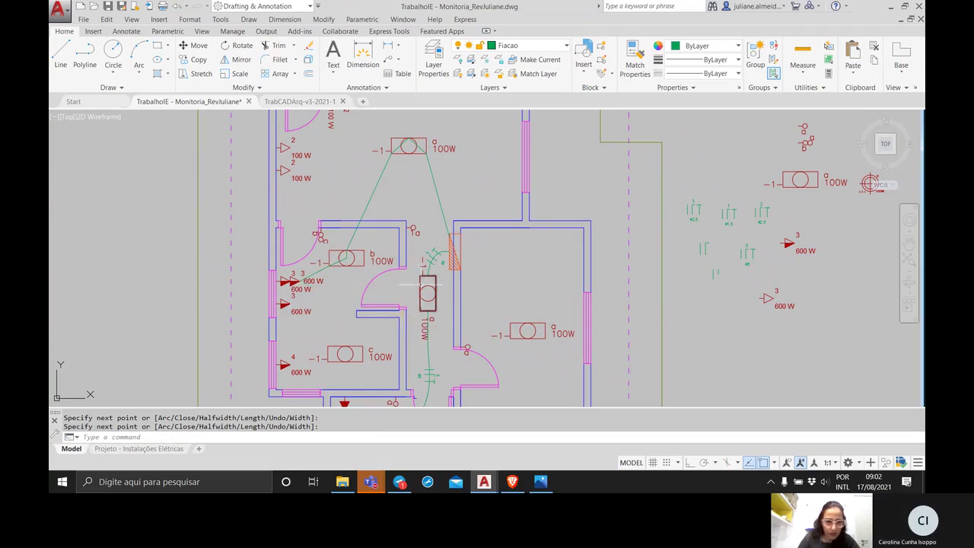
Draw an orthogonal conduit polyline inside the wall, linking the paired 600 W outlets to the circuit 3 outlet just below them.
{"action": "scroll", "coordinate": [295, 311], "scroll_direction": "up", "scroll_amount": 4}
{"action": "middle_click_drag", "start_coordinate": [293, 308], "coordinate": [428, 260]}
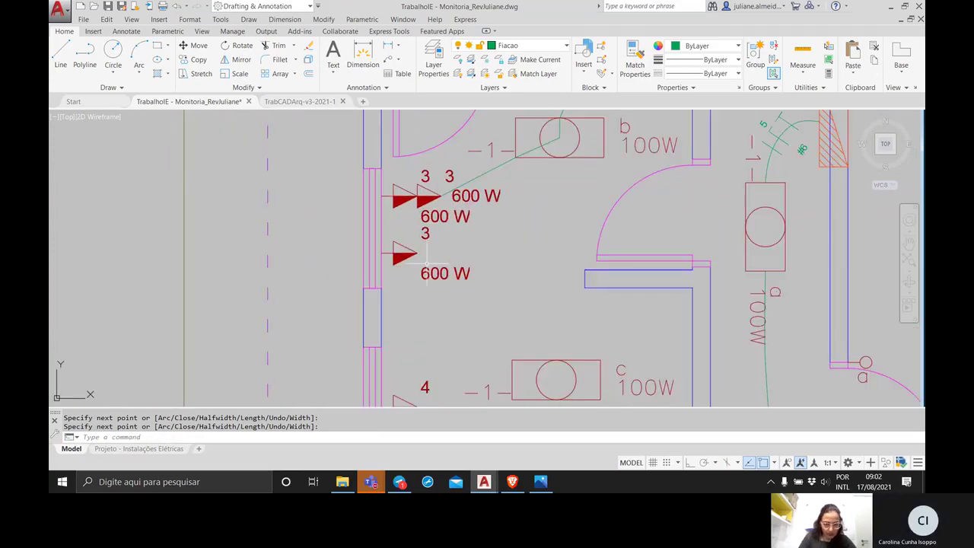
{"action": "type", "text": "pline"}
{"action": "key", "text": "Return"}
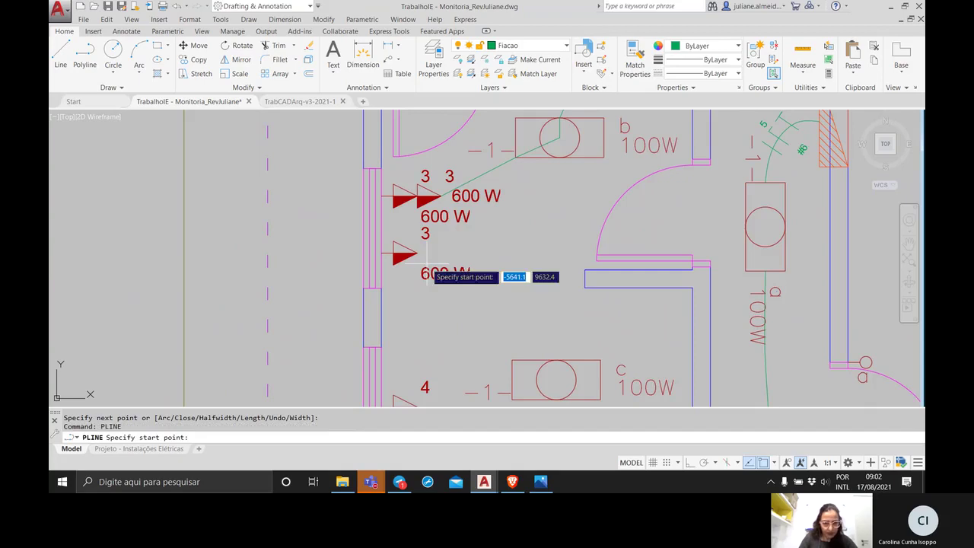
{"action": "scroll", "coordinate": [392, 221], "scroll_direction": "up", "scroll_amount": 2}
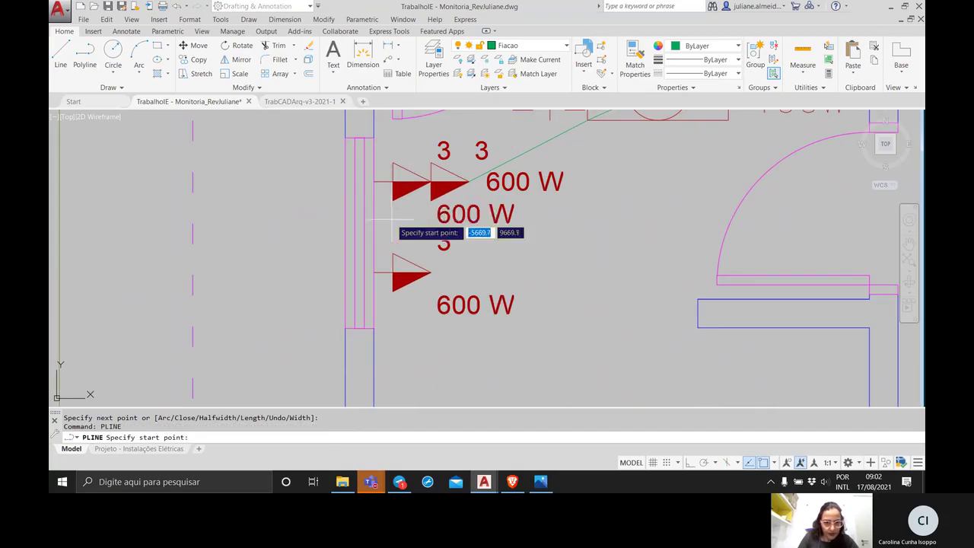
{"action": "left_click", "coordinate": [378, 182]}
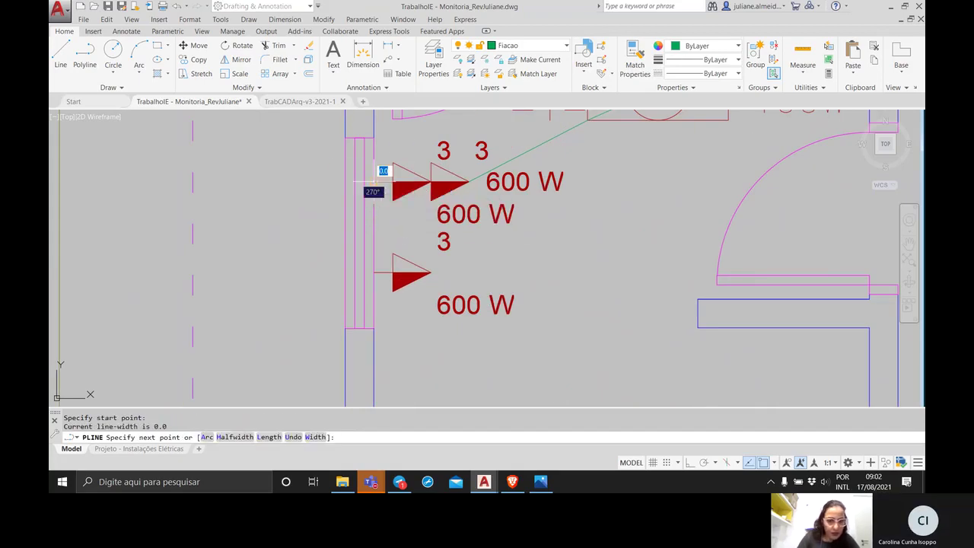
{"action": "key", "text": "F8"}
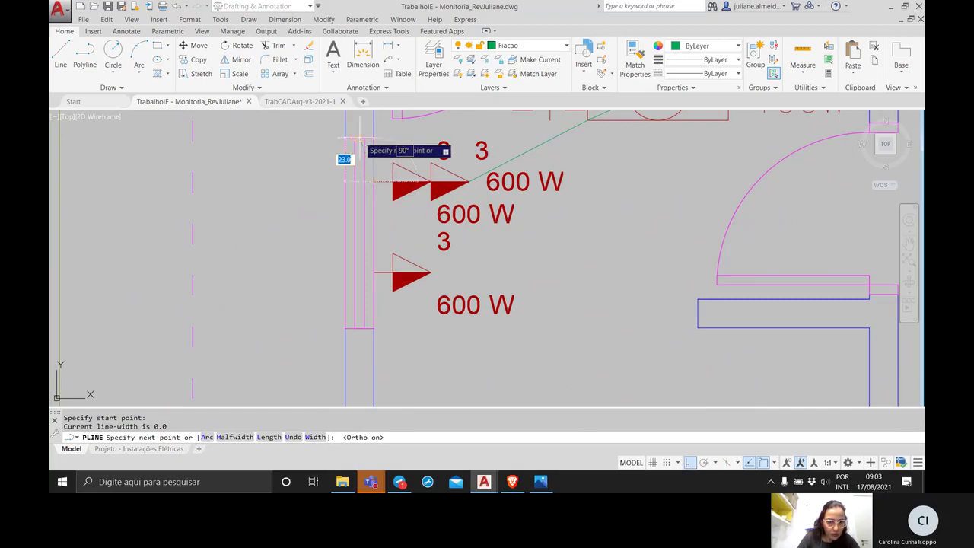
{"action": "left_click", "coordinate": [359, 183]}
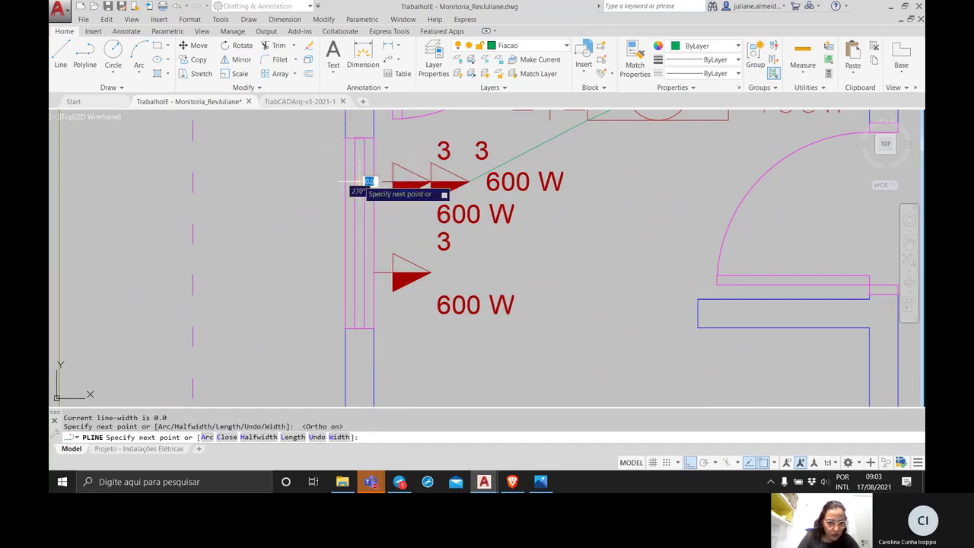
{"action": "left_click", "coordinate": [360, 272]}
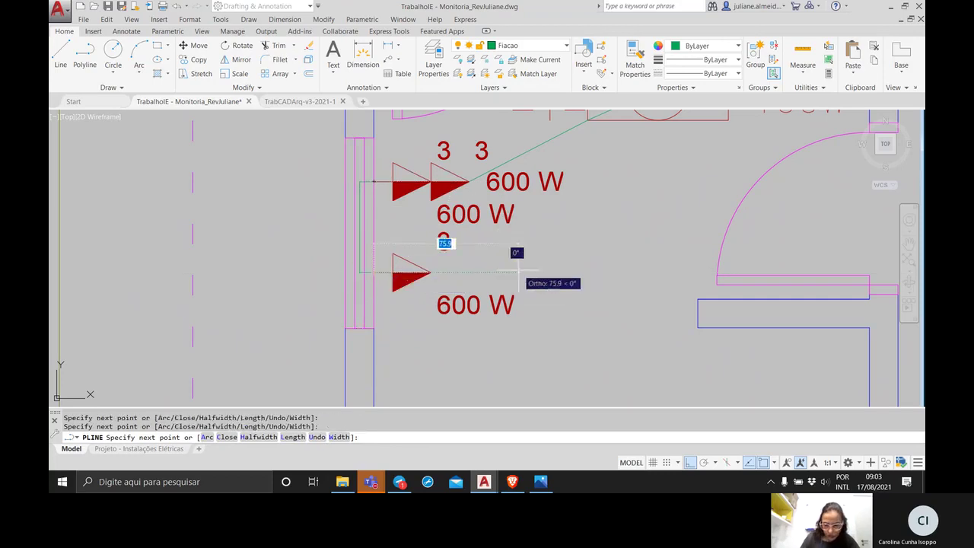
{"action": "key", "text": "Return"}
Trim the conduit segments that cross inside the symbol of light a in the upper room.
{"action": "scroll", "coordinate": [514, 267], "scroll_direction": "down", "scroll_amount": 5}
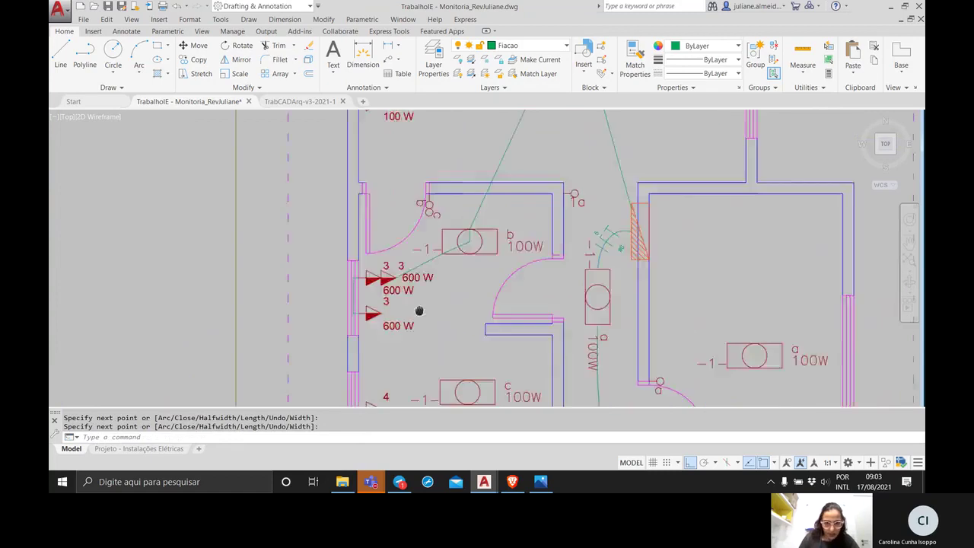
{"action": "middle_click_drag", "start_coordinate": [417, 291], "coordinate": [343, 303]}
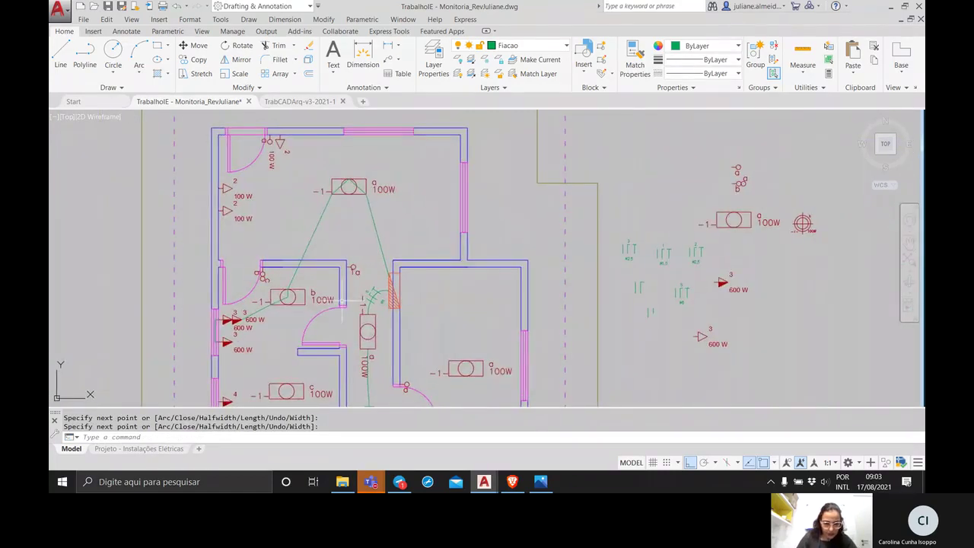
{"action": "type", "text": "trim"}
{"action": "key", "text": "Return"}
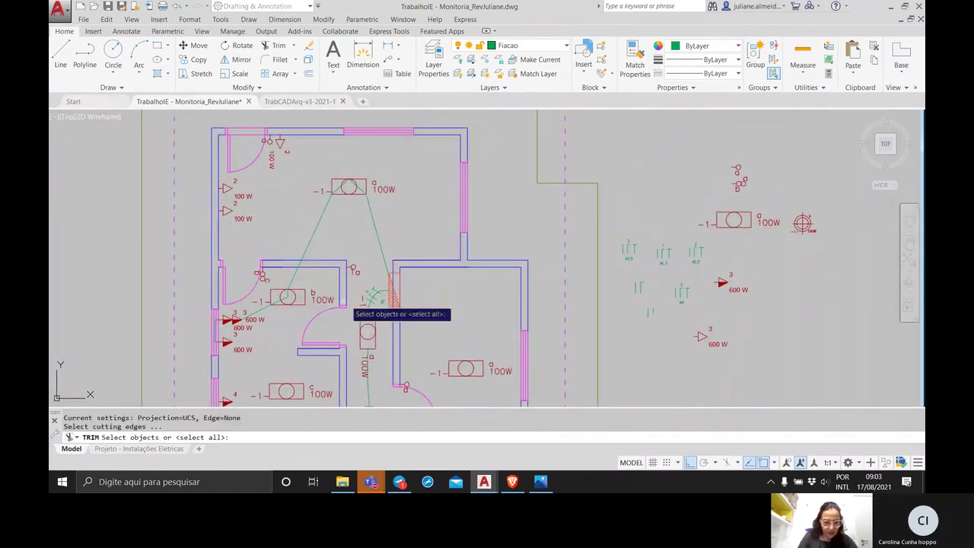
{"action": "left_click", "coordinate": [411, 311]}
{"action": "left_click", "coordinate": [218, 187]}
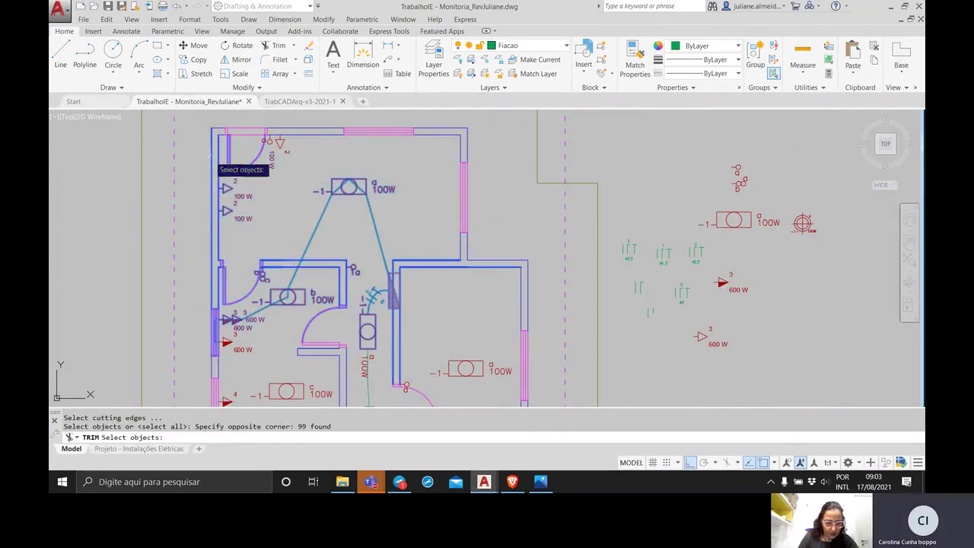
{"action": "key", "text": "Return"}
{"action": "scroll", "coordinate": [360, 181], "scroll_direction": "up", "scroll_amount": 3}
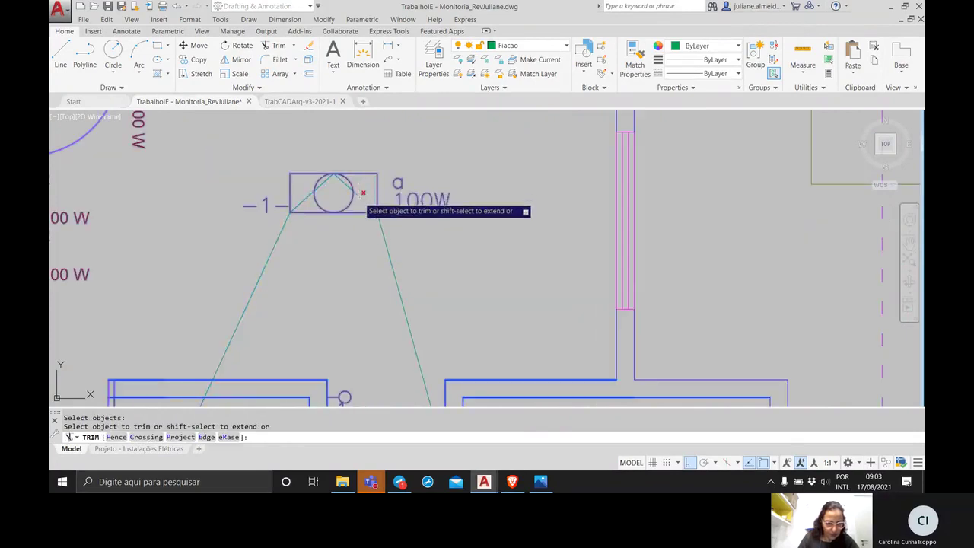
{"action": "left_click", "coordinate": [357, 178]}
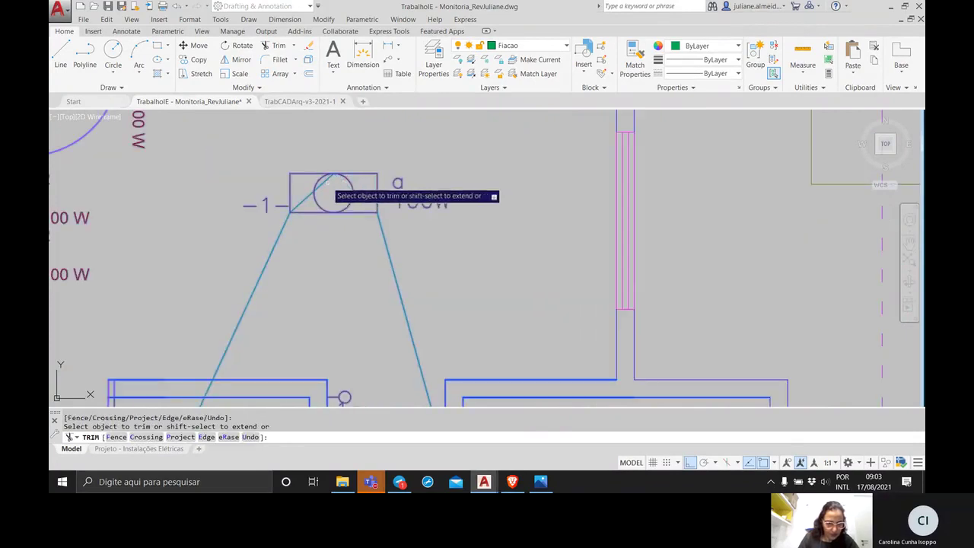
{"action": "left_click", "coordinate": [314, 194]}
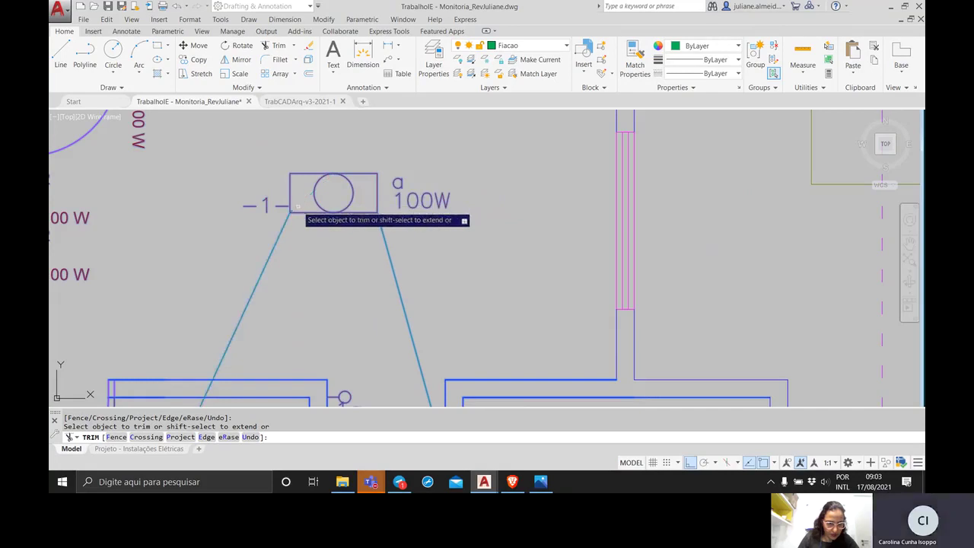
Trim the conduit segments inside the symbol of light b, up to the edges of its rectangle.
{"action": "scroll", "coordinate": [297, 205], "scroll_direction": "down", "scroll_amount": 7}
{"action": "scroll", "coordinate": [331, 259], "scroll_direction": "up", "scroll_amount": 5}
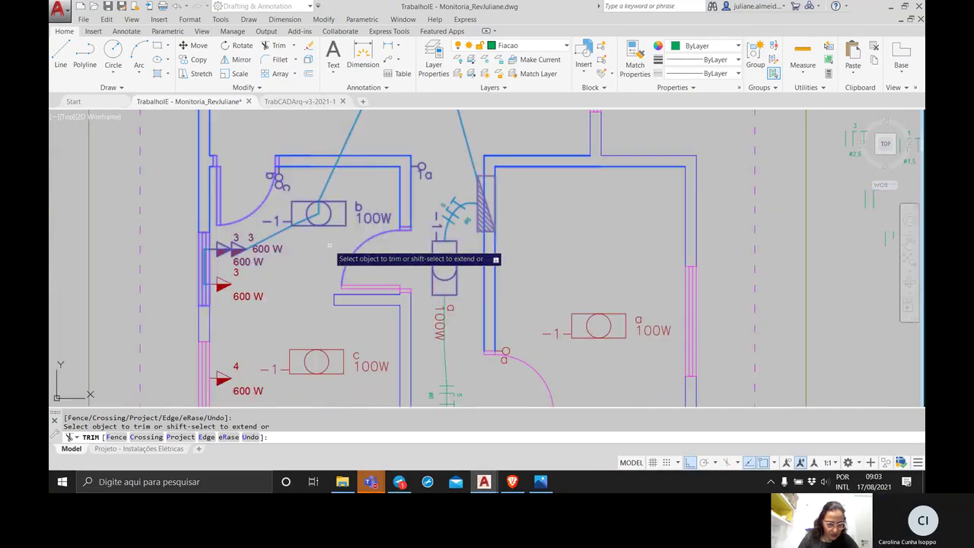
{"action": "left_click", "coordinate": [315, 217]}
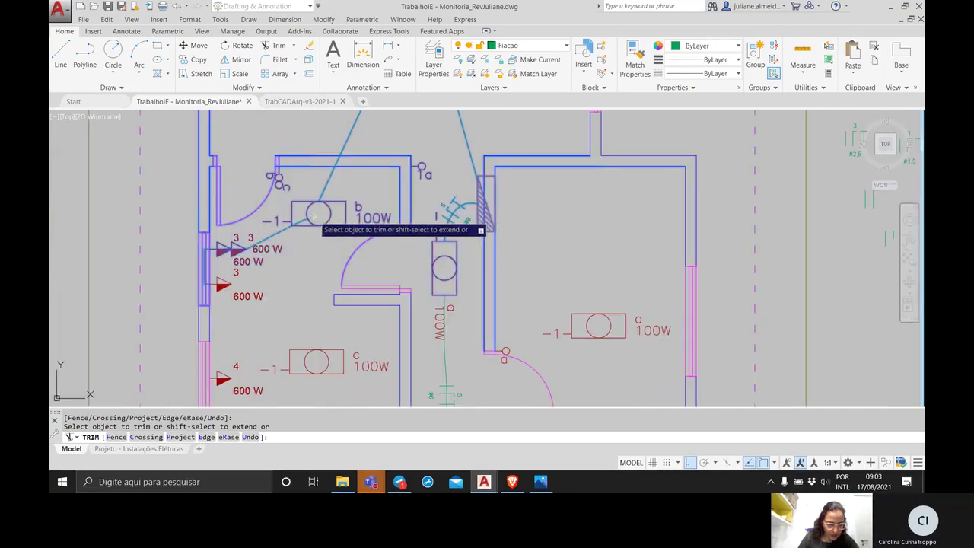
{"action": "left_click", "coordinate": [303, 221]}
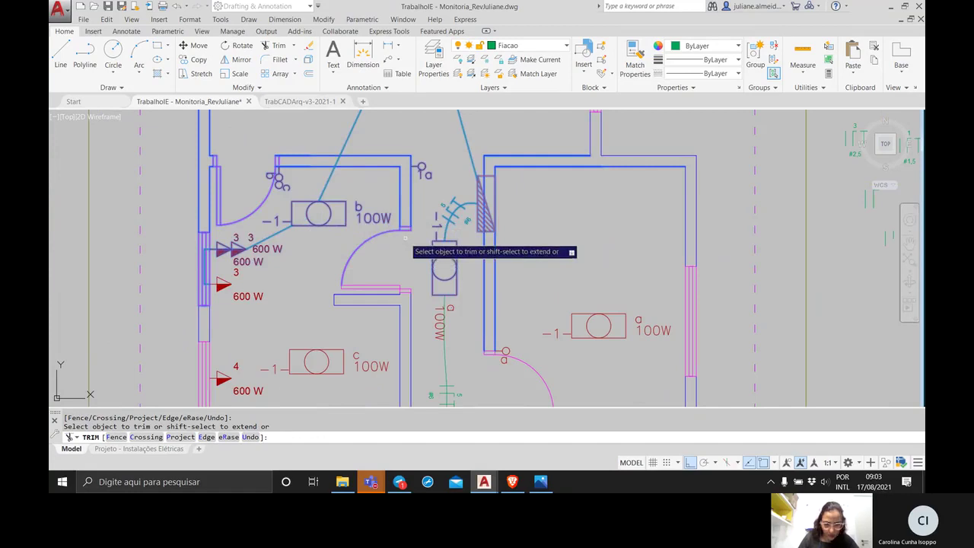
{"action": "key", "text": "Escape"}
{"action": "scroll", "coordinate": [328, 255], "scroll_direction": "down", "scroll_amount": 6}
{"action": "scroll", "coordinate": [297, 305], "scroll_direction": "up", "scroll_amount": 2}
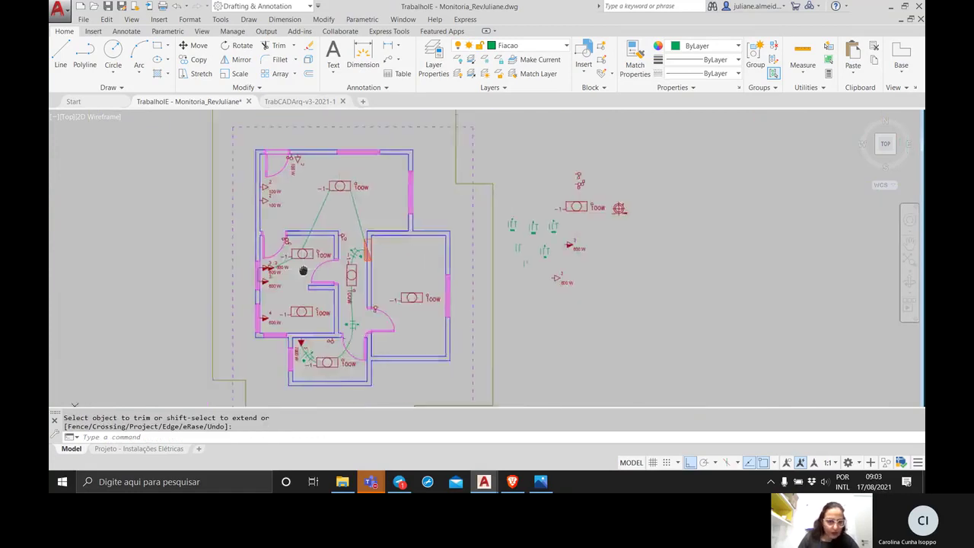
{"action": "scroll", "coordinate": [298, 305], "scroll_direction": "up", "scroll_amount": 1}
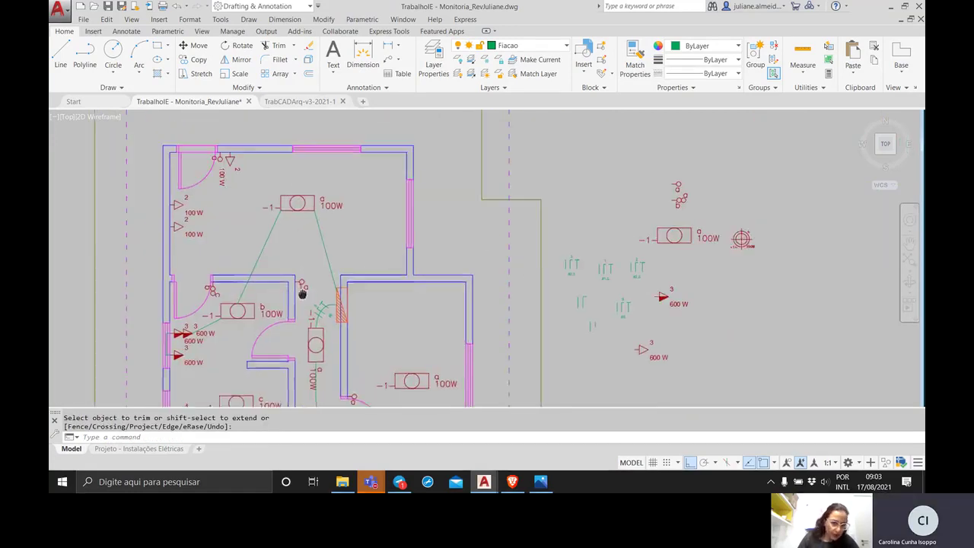
{"action": "scroll", "coordinate": [299, 280], "scroll_direction": "up", "scroll_amount": 1}
{"action": "middle_click_drag", "start_coordinate": [298, 280], "coordinate": [314, 235]}
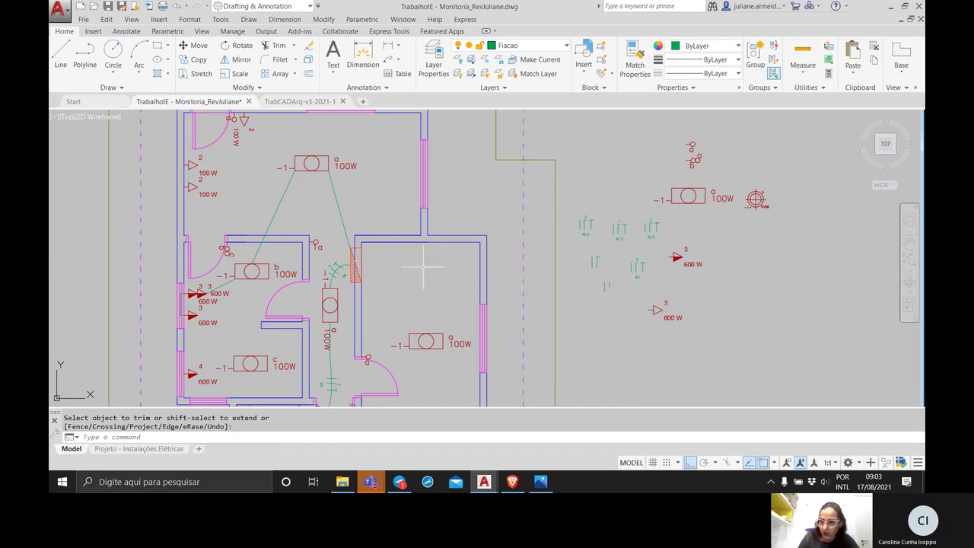
Copy the circuit 3, #2,5 wiring symbol from the legend onto the conduit between the distribution panel and light a.
{"action": "scroll", "coordinate": [590, 225], "scroll_direction": "up", "scroll_amount": 4}
{"action": "key", "text": "Escape"}
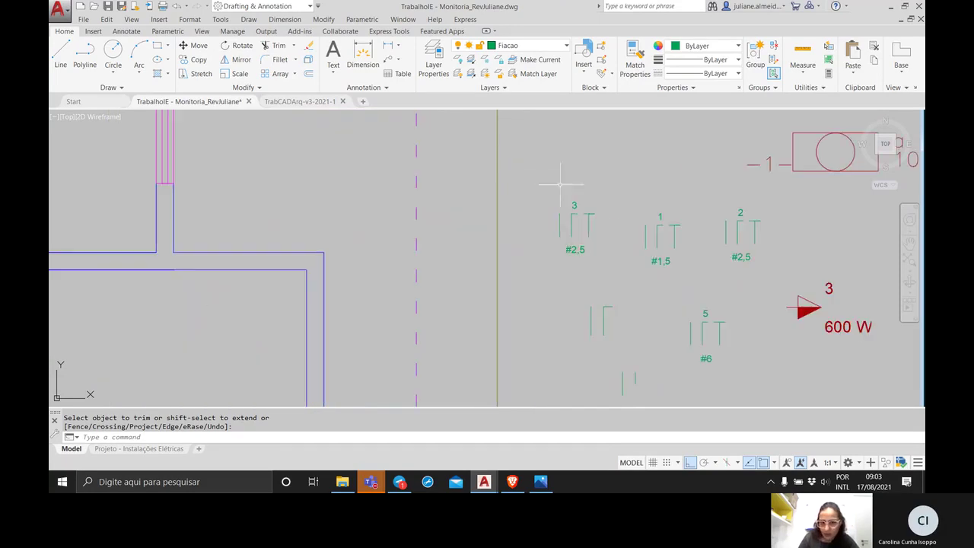
{"action": "left_click", "coordinate": [543, 182]}
{"action": "left_click", "coordinate": [618, 276]}
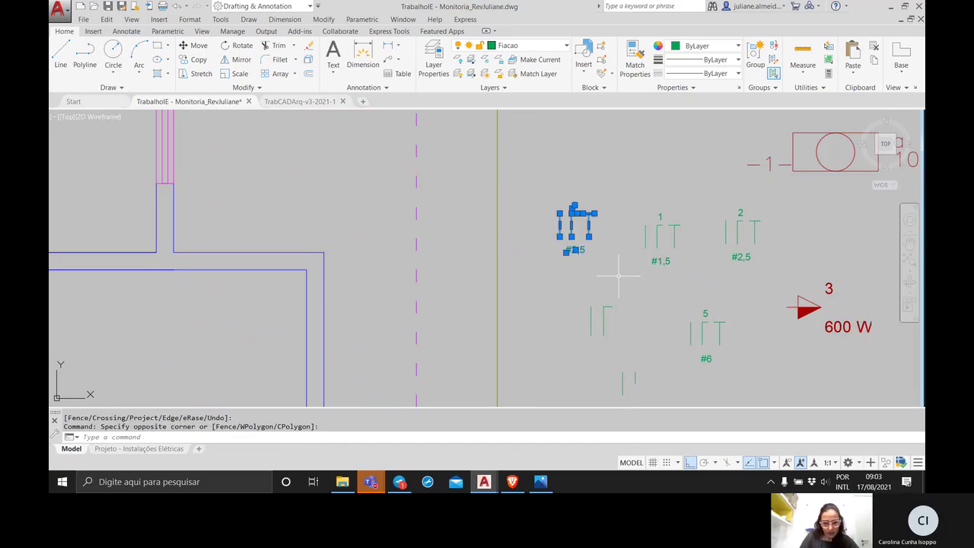
{"action": "type", "text": "co"}
{"action": "key", "text": "Return"}
{"action": "left_click", "coordinate": [576, 239]}
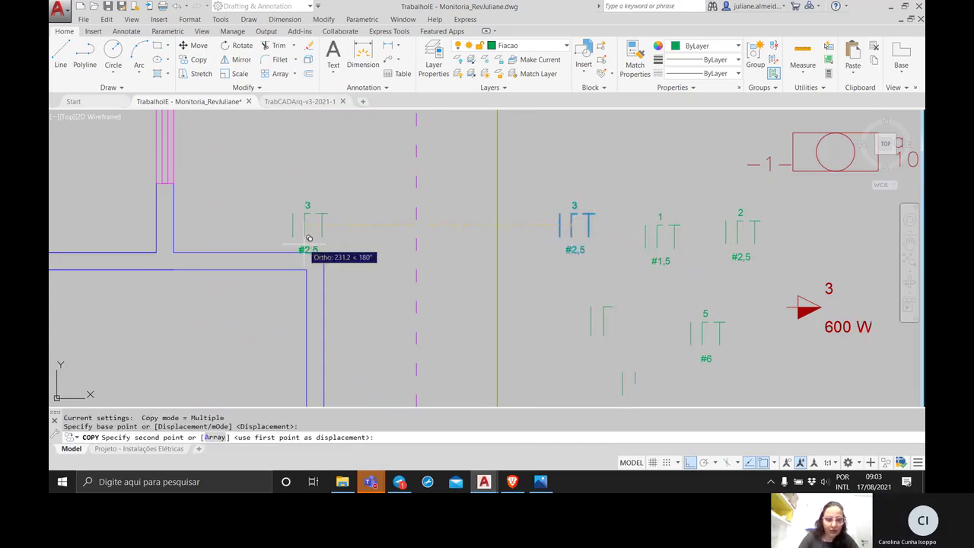
{"action": "key", "text": "F8"}
{"action": "scroll", "coordinate": [647, 325], "scroll_direction": "down", "scroll_amount": 4}
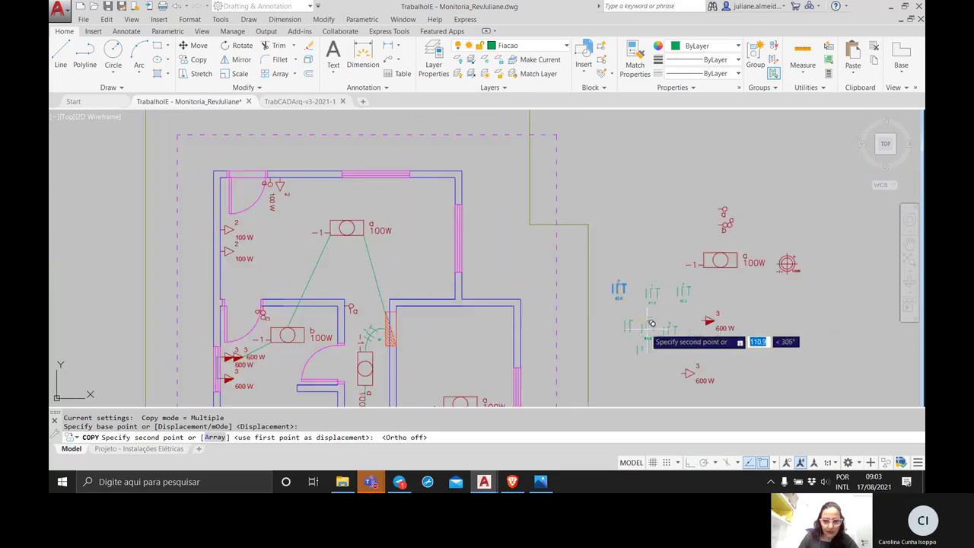
{"action": "middle_click_drag", "start_coordinate": [426, 292], "coordinate": [562, 324]}
{"action": "scroll", "coordinate": [542, 320], "scroll_direction": "up", "scroll_amount": 5}
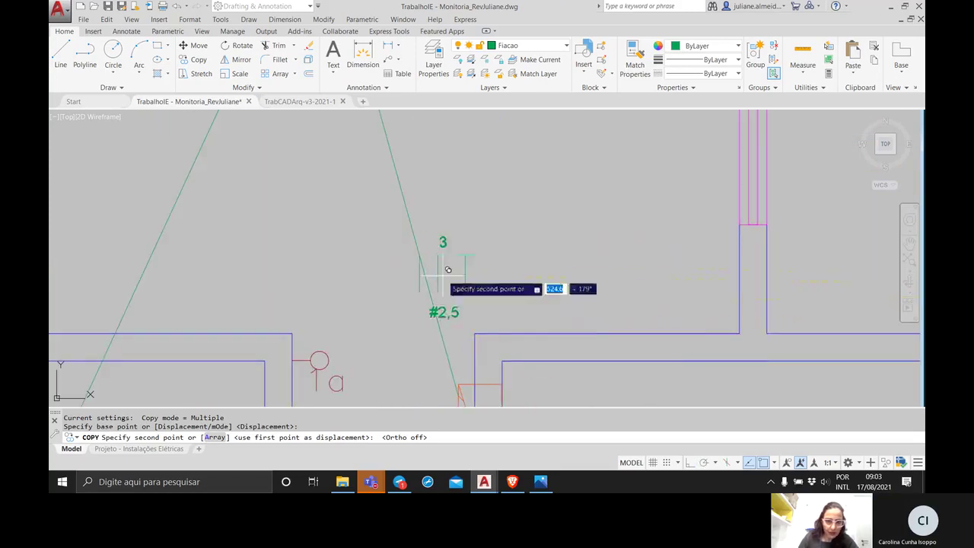
{"action": "left_click", "coordinate": [419, 229]}
Place copies of the circuit 3, #2,5 symbol on the conduits from light a to light b and from light b to the paired 600 W outlets.
{"action": "scroll", "coordinate": [285, 267], "scroll_direction": "down", "scroll_amount": 3}
{"action": "middle_click_drag", "start_coordinate": [292, 257], "coordinate": [441, 274]}
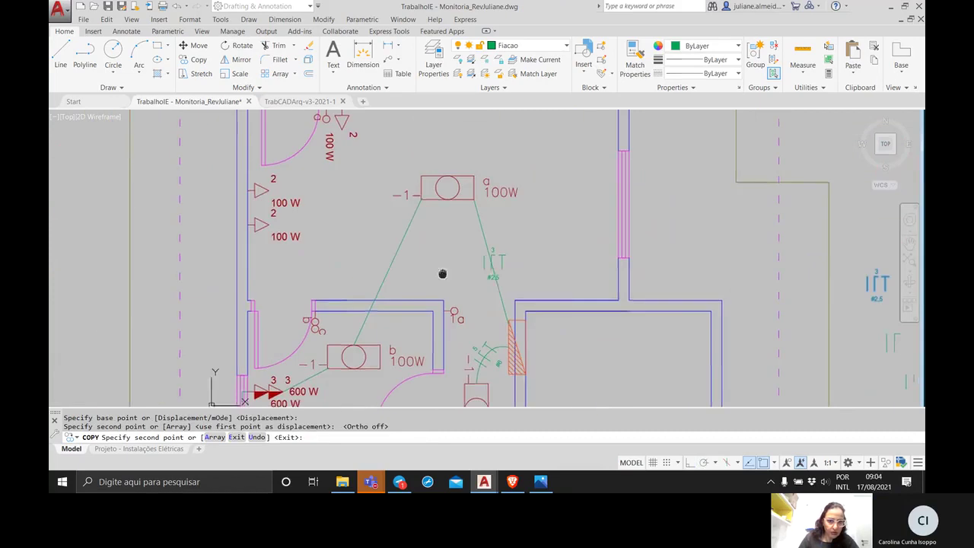
{"action": "left_click", "coordinate": [395, 266]}
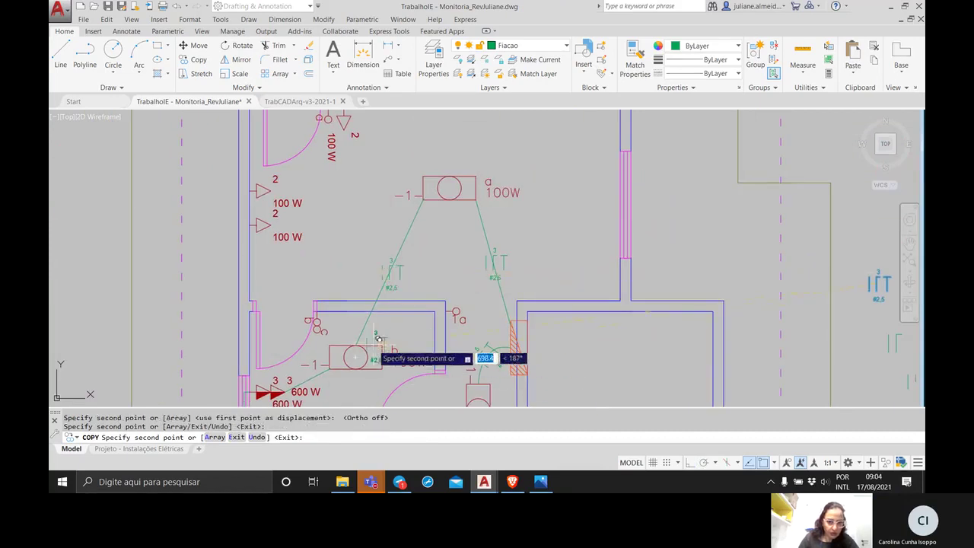
{"action": "middle_click_drag", "start_coordinate": [386, 331], "coordinate": [492, 227]}
{"action": "scroll", "coordinate": [430, 302], "scroll_direction": "up", "scroll_amount": 6}
{"action": "scroll", "coordinate": [425, 299], "scroll_direction": "down", "scroll_amount": 4}
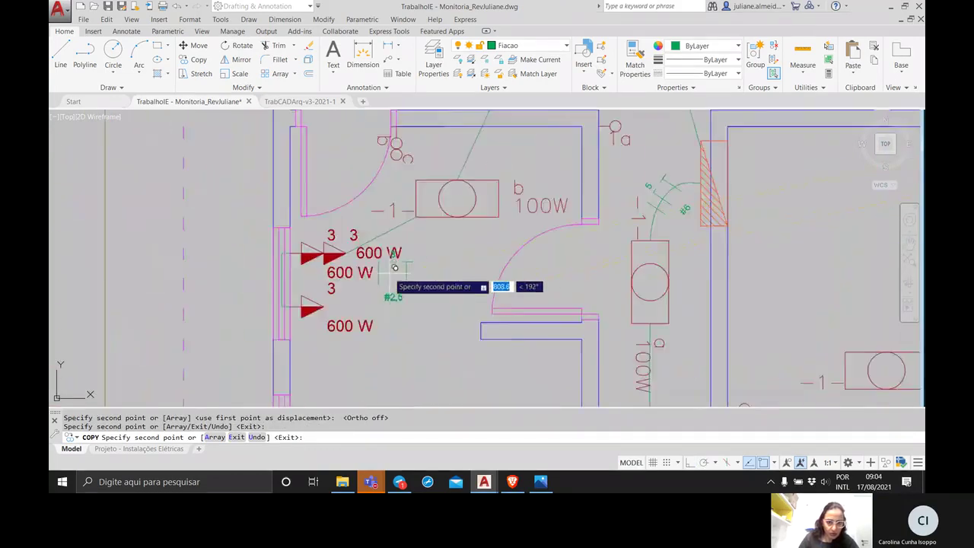
{"action": "middle_click_drag", "start_coordinate": [394, 264], "coordinate": [430, 304]}
{"action": "left_click", "coordinate": [429, 281]}
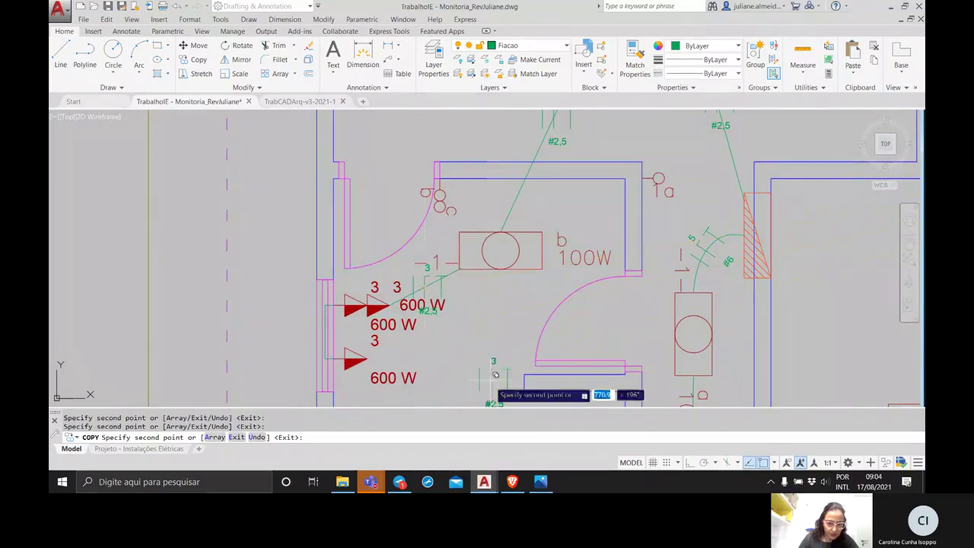
Place one more copy of the circuit 3, #2,5 symbol outside the exterior wall beside the 600 W outlets and end the copying.
{"action": "left_click", "coordinate": [267, 323]}
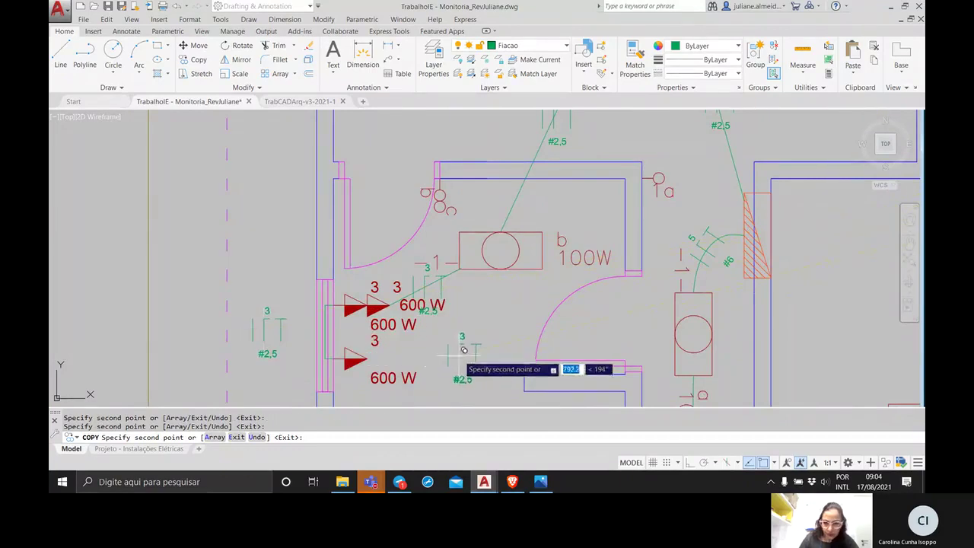
{"action": "key", "text": "Return"}
{"action": "scroll", "coordinate": [289, 336], "scroll_direction": "down", "scroll_amount": 2}
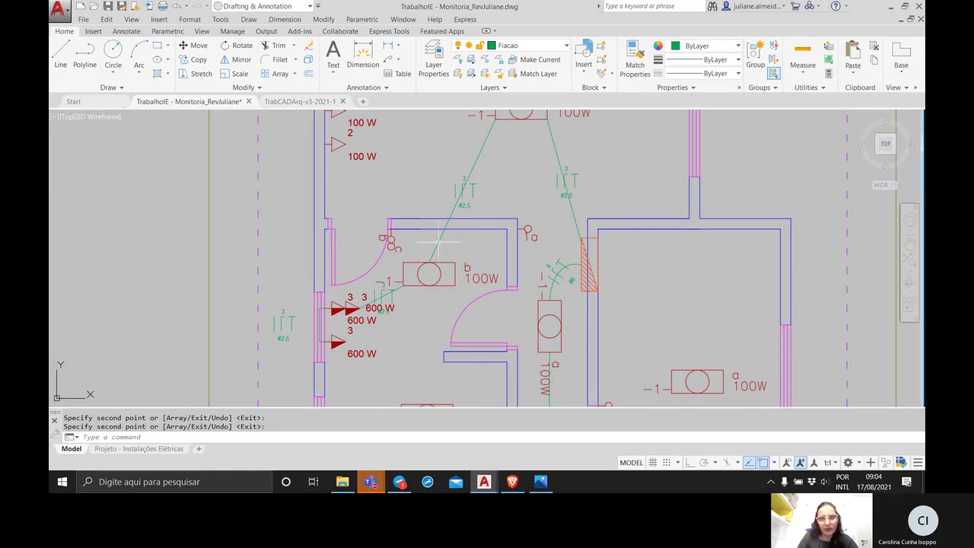
Make layer 0 current and turn it on, keeping the Fiacao layer on.
{"action": "left_click", "coordinate": [555, 47]}
{"action": "left_click", "coordinate": [460, 176]}
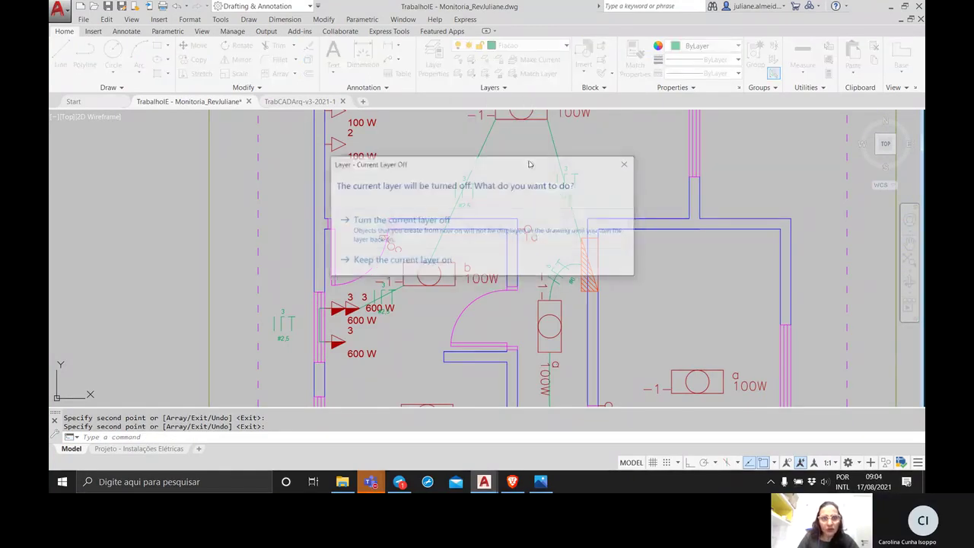
{"action": "left_click", "coordinate": [493, 236]}
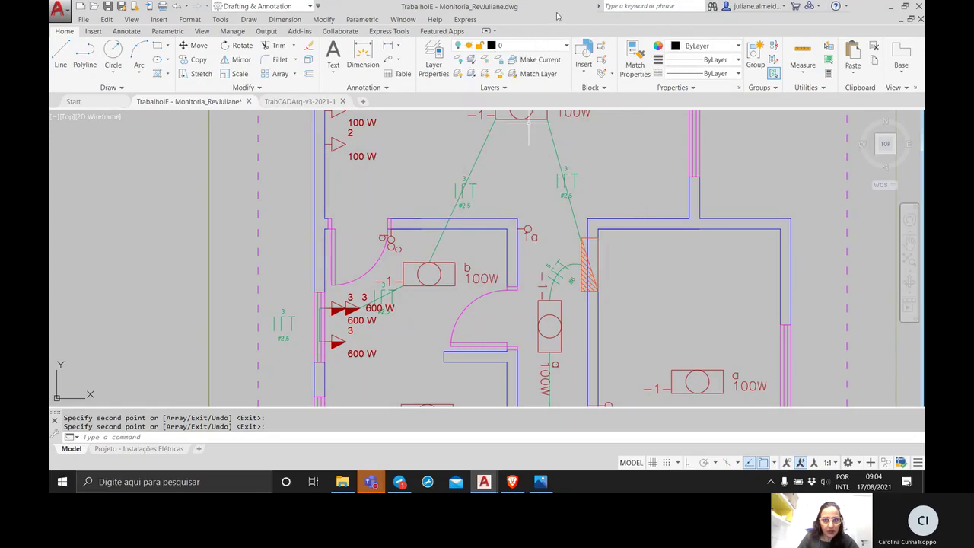
{"action": "left_click", "coordinate": [533, 46]}
{"action": "left_click", "coordinate": [459, 59]}
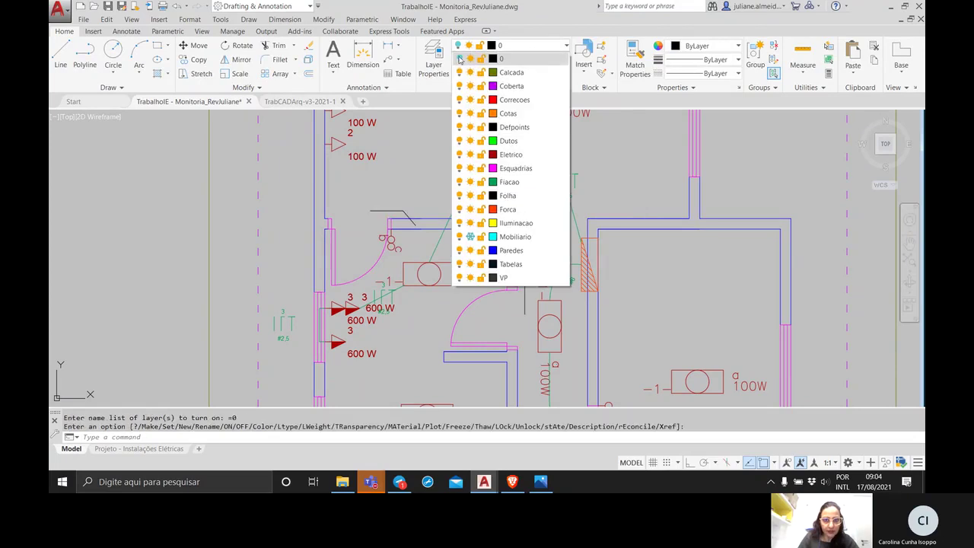
{"action": "left_click", "coordinate": [567, 48]}
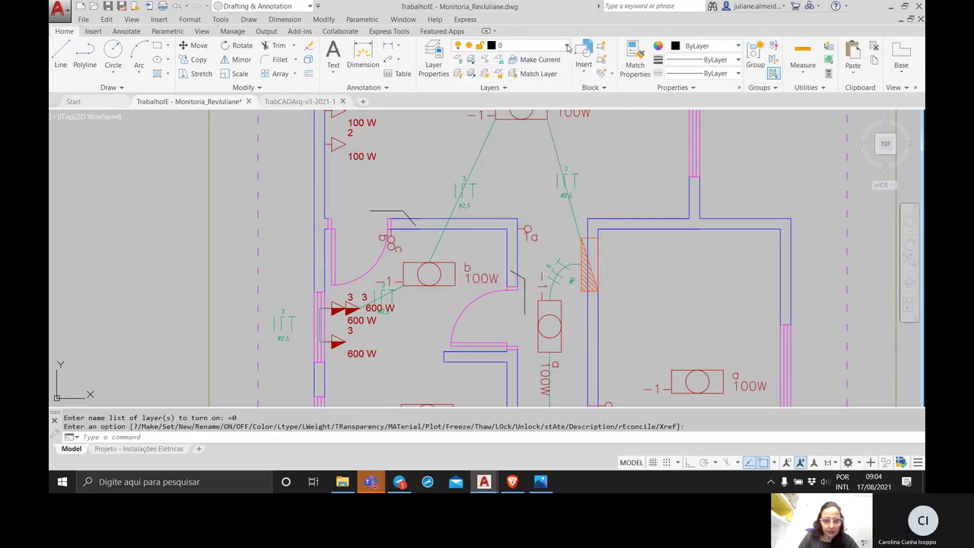
Copy the leader line above the switches near light b to link the circuit 3 symbol outside the wall with the conduit inside it.
{"action": "left_click_drag", "start_coordinate": [411, 213], "coordinate": [387, 199]}
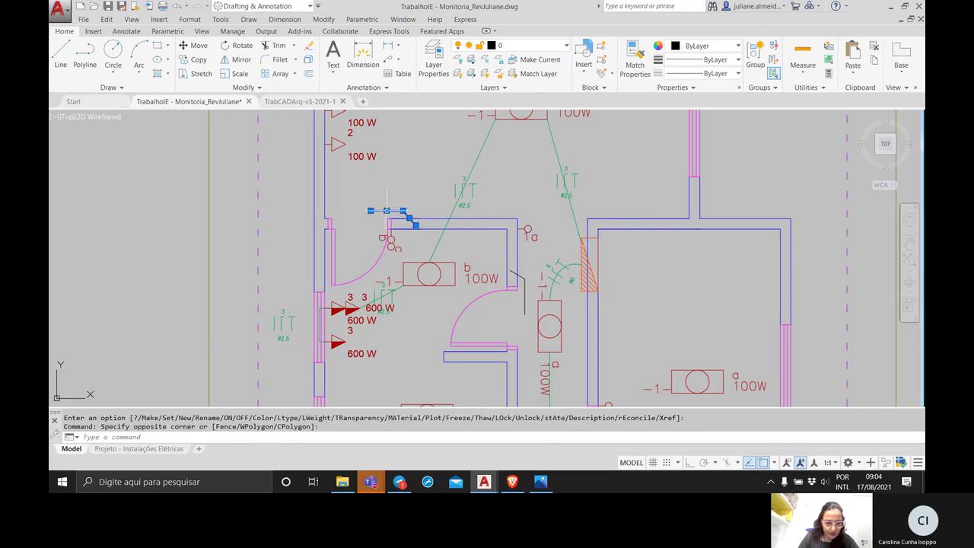
{"action": "type", "text": "co"}
{"action": "key", "text": "Return"}
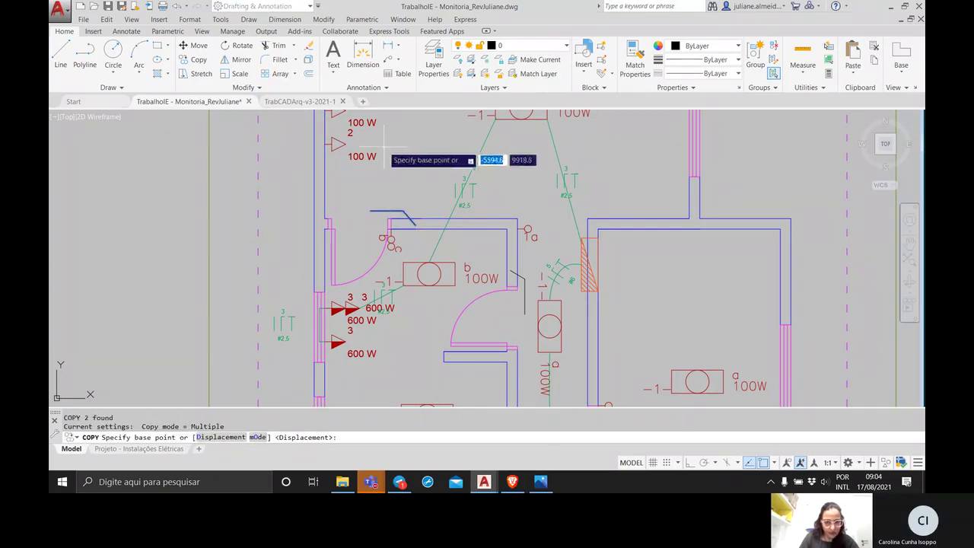
{"action": "left_click", "coordinate": [415, 223]}
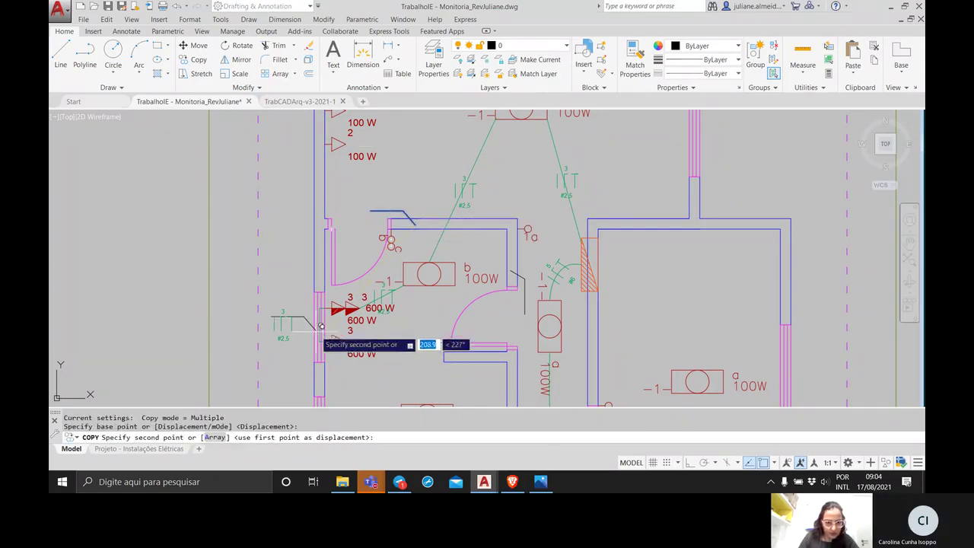
{"action": "left_click", "coordinate": [319, 322]}
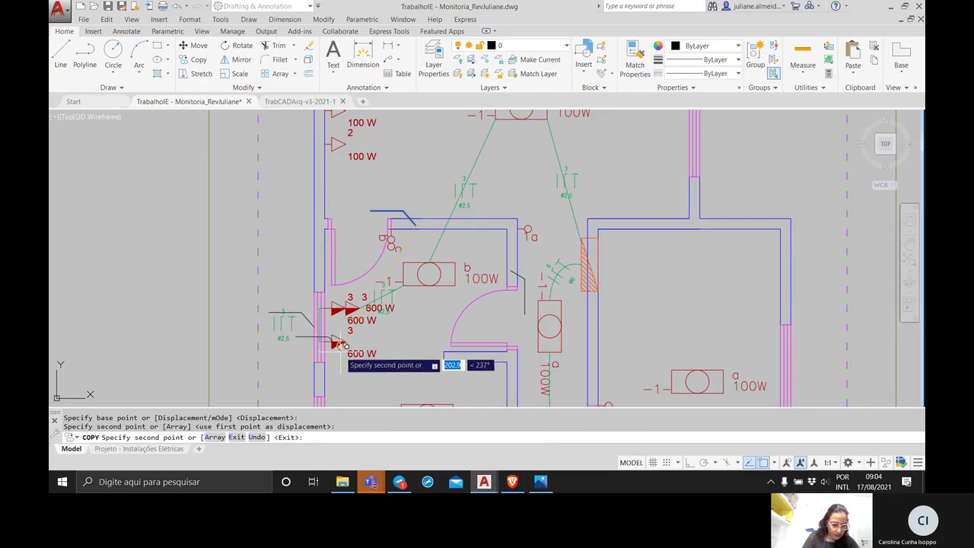
{"action": "key", "text": "ctrl+z"}
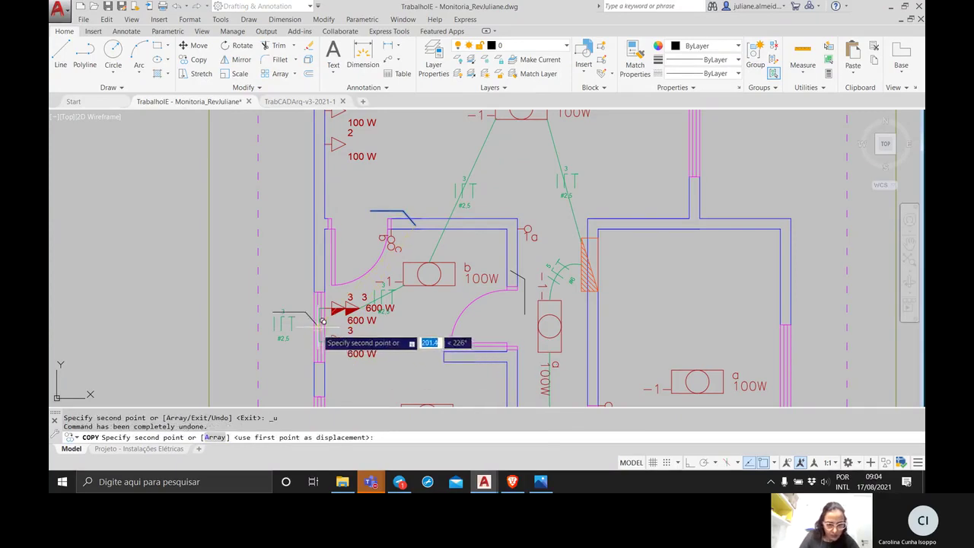
{"action": "left_click", "coordinate": [319, 322]}
{"action": "key", "text": "Return"}
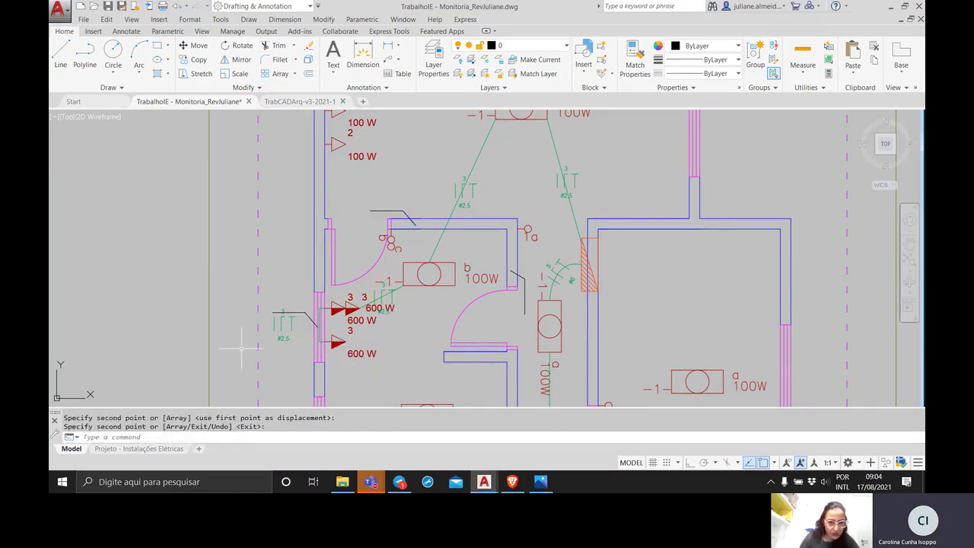
Move the circuit 3, #2,5 symbol outside the exterior wall onto the horizontal part of its leader line.
{"action": "left_click", "coordinate": [268, 298]}
{"action": "left_click", "coordinate": [303, 355]}
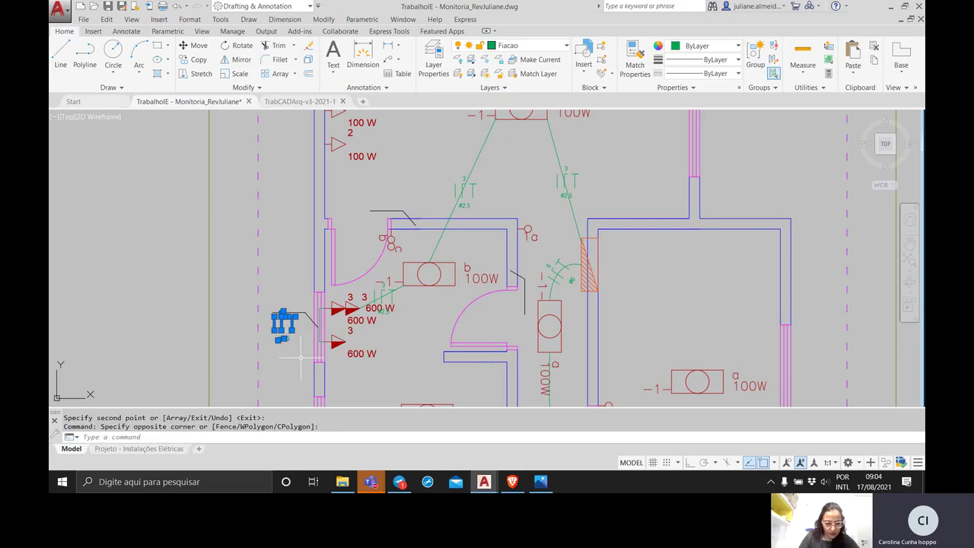
{"action": "type", "text": "mov"}
{"action": "key", "text": "space"}
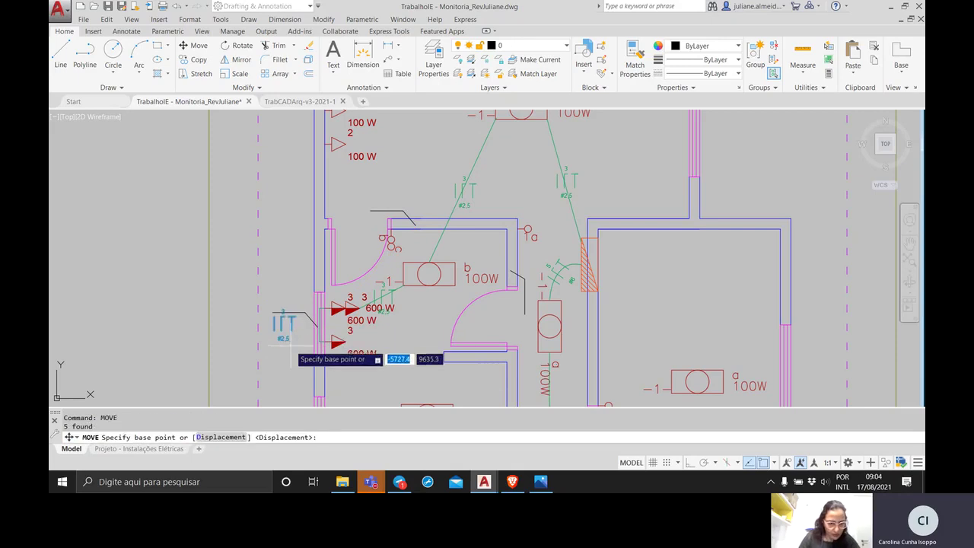
{"action": "left_click", "coordinate": [290, 315]}
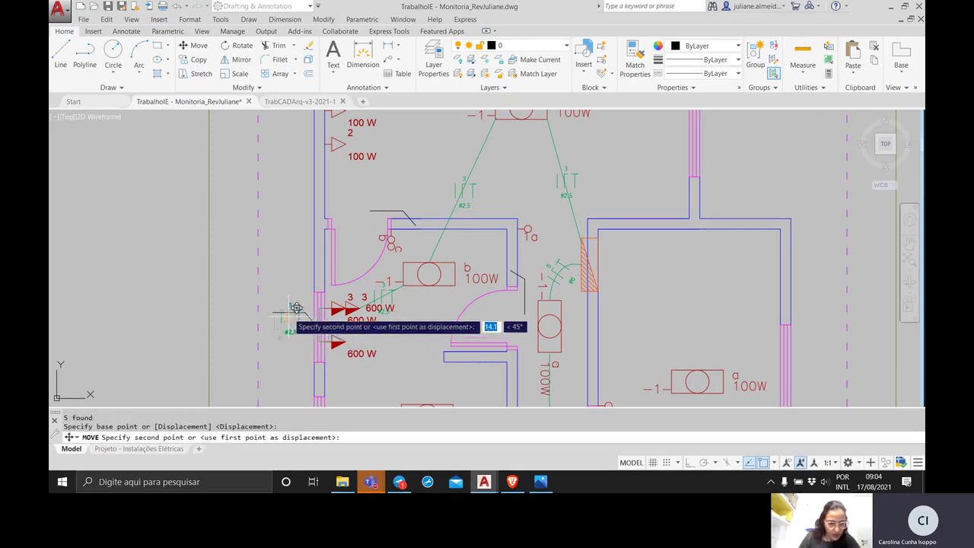
{"action": "left_click", "coordinate": [294, 309]}
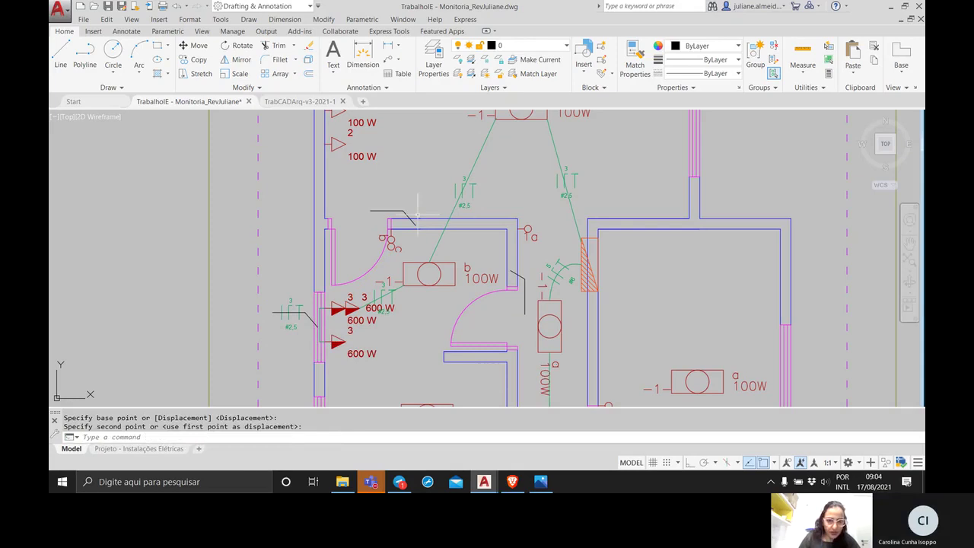
Erase the leader line above the switches near light b and the one at the wall beside the 100W label.
{"action": "left_click_drag", "start_coordinate": [411, 207], "coordinate": [384, 212]}
{"action": "key", "text": "Delete"}
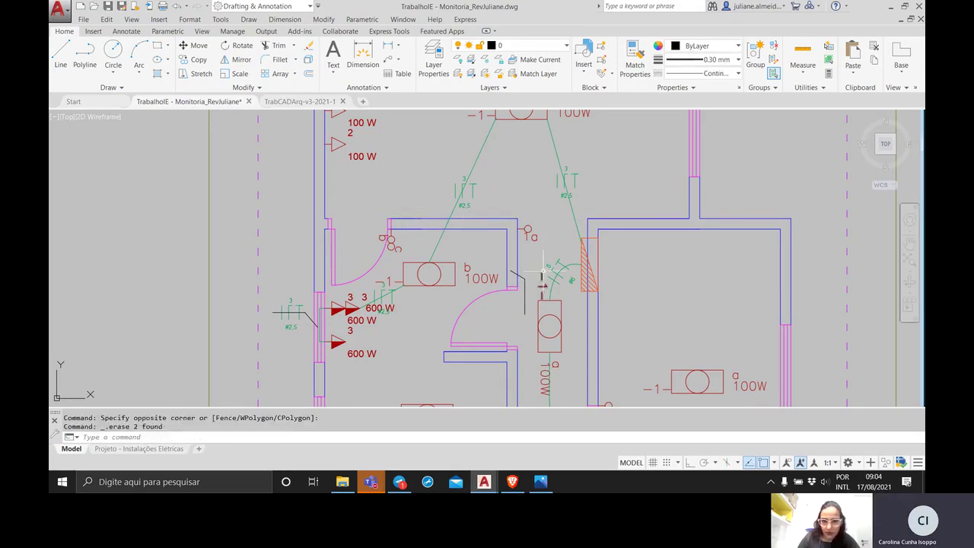
{"action": "left_click_drag", "start_coordinate": [530, 280], "coordinate": [525, 276]}
{"action": "key", "text": "Delete"}
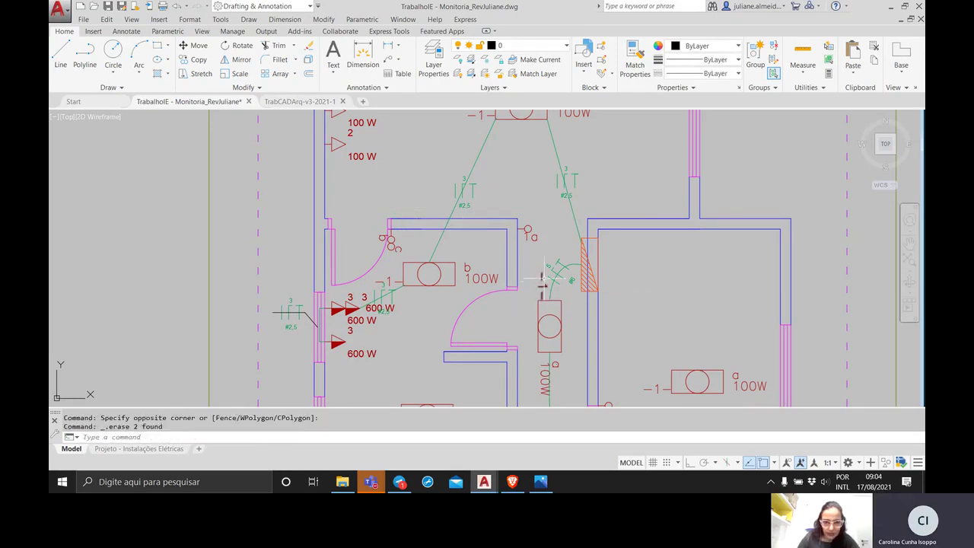
Move the 600 W labels of the paired outlets slightly towards the exterior wall, away from the #2,5 text.
{"action": "scroll", "coordinate": [545, 275], "scroll_direction": "down", "scroll_amount": 2}
{"action": "mouse_move", "coordinate": [546, 276]}
{"action": "middle_mouse_down"}
{"action": "mouse_move", "coordinate": [391, 233]}
{"action": "mouse_move", "coordinate": [293, 270]}
{"action": "mouse_move", "coordinate": [317, 260]}
{"action": "mouse_move", "coordinate": [378, 275]}
{"action": "middle_mouse_up"}
{"action": "scroll", "coordinate": [293, 270], "scroll_direction": "up", "scroll_amount": 3}
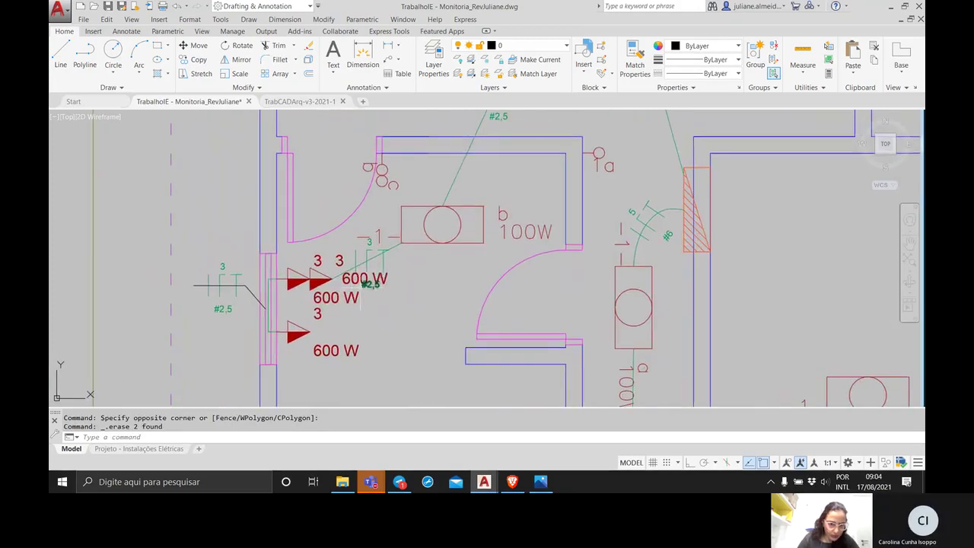
{"action": "left_click", "coordinate": [336, 301]}
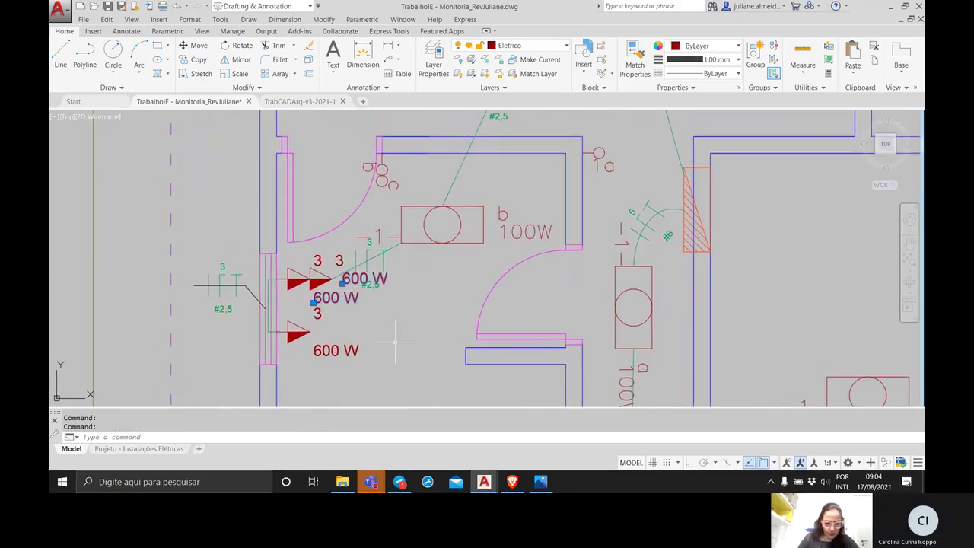
{"action": "key", "text": "Return"}
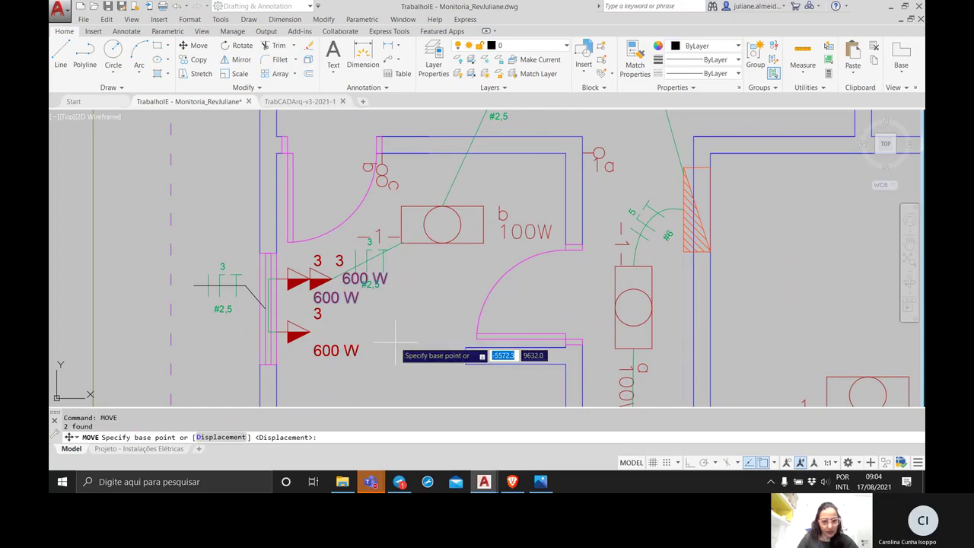
{"action": "left_click", "coordinate": [355, 278]}
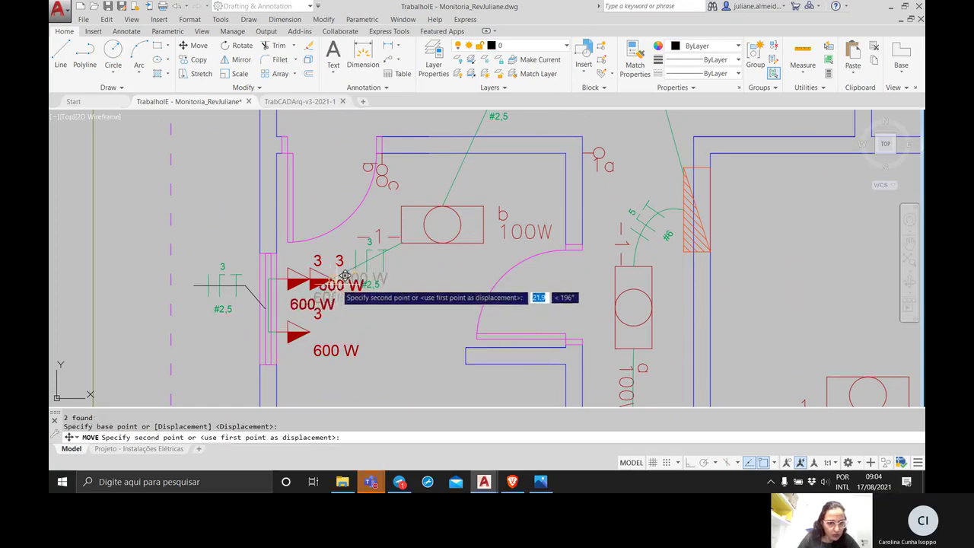
{"action": "left_click", "coordinate": [345, 275]}
With object snap off, move the paired outlets' two 600 W labels slightly down, clear of the #2,5 text.
{"action": "scroll", "coordinate": [342, 304], "scroll_direction": "up", "scroll_amount": 4}
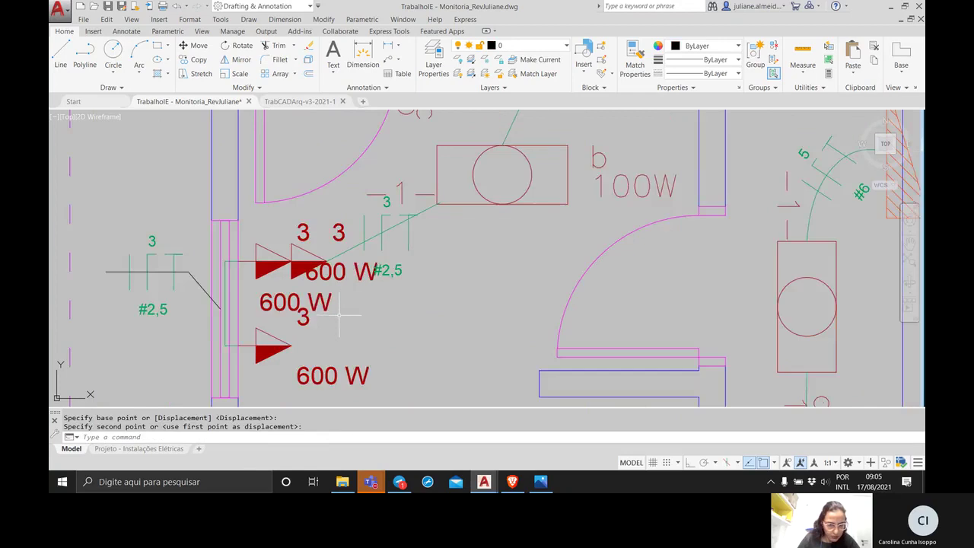
{"action": "left_click", "coordinate": [310, 304]}
{"action": "left_click", "coordinate": [355, 257]}
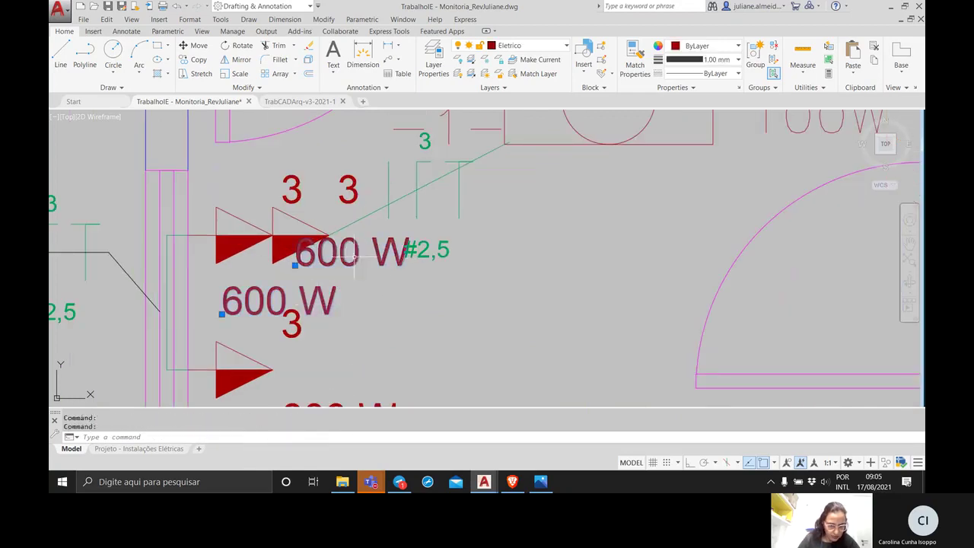
{"action": "key", "text": "Return"}
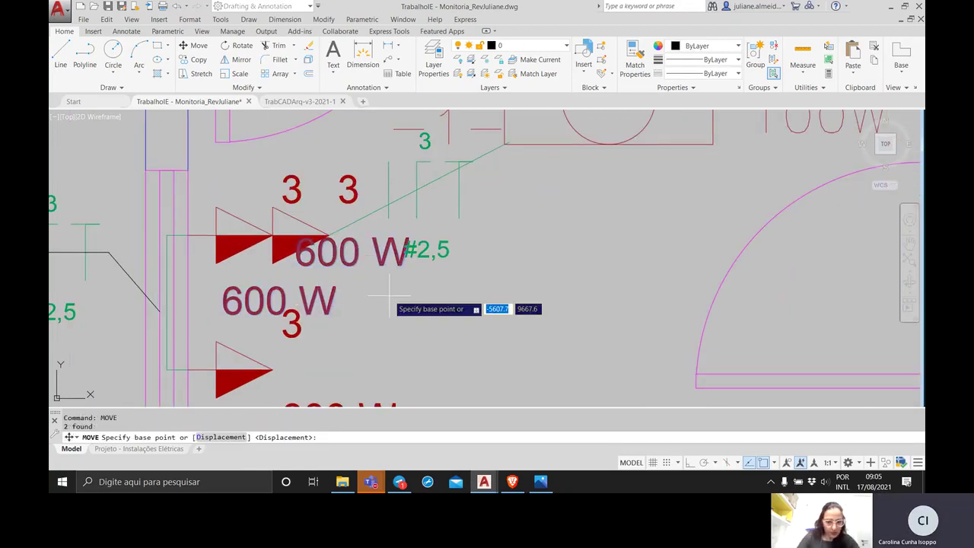
{"action": "key", "text": "F3"}
{"action": "left_click", "coordinate": [354, 248]}
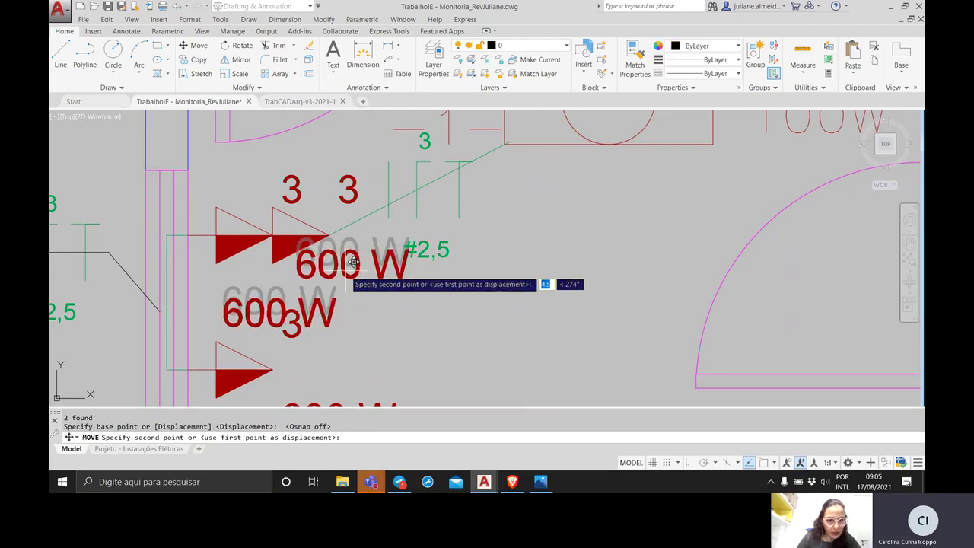
{"action": "left_click", "coordinate": [344, 265]}
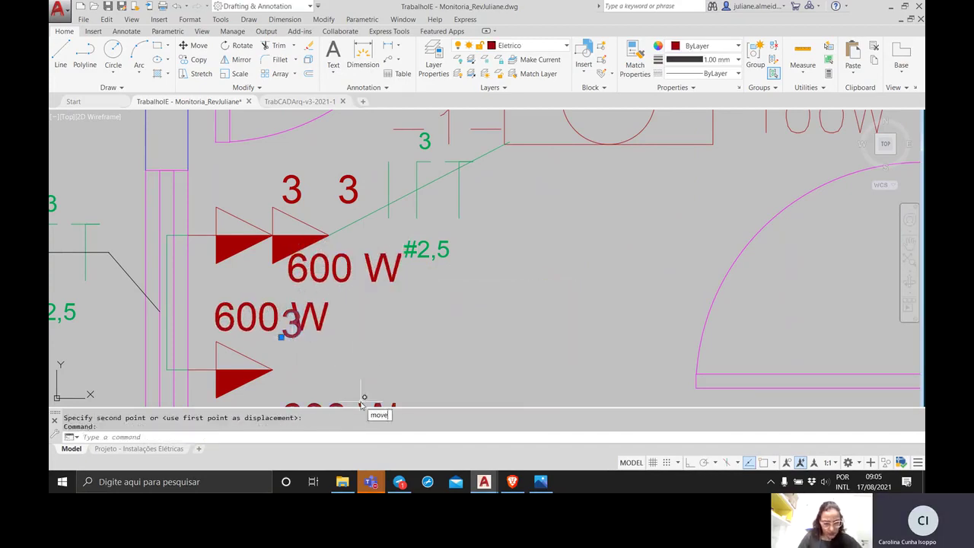
Move the circuit number 3 of the lower 600 W outlet beside the tip of its triangle.
{"action": "key", "text": "Return"}
{"action": "left_click", "coordinate": [293, 335]}
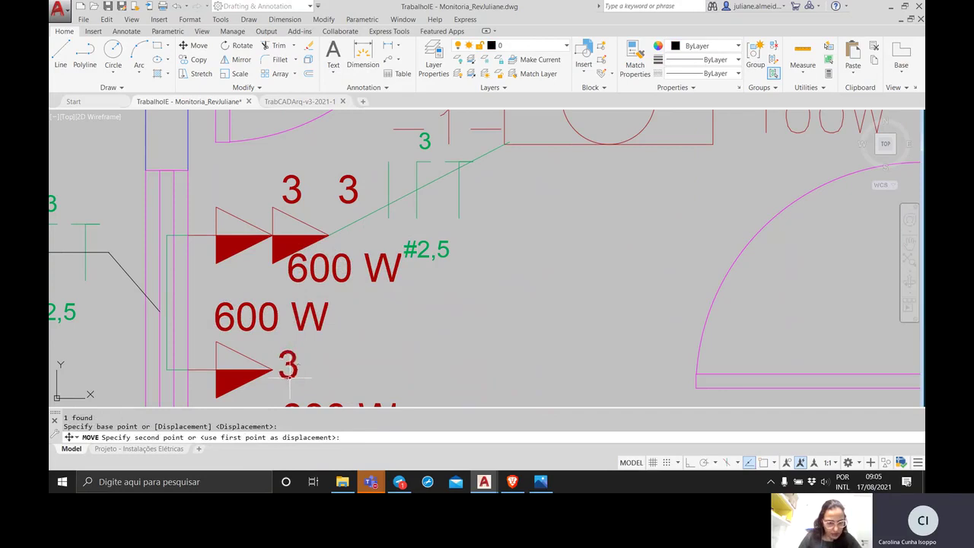
{"action": "left_click", "coordinate": [289, 376]}
Move the two circuit numbers 3 above the paired 600 W outlets towards the exterior wall, over their triangles.
{"action": "left_click", "coordinate": [350, 217]}
{"action": "left_click", "coordinate": [278, 182]}
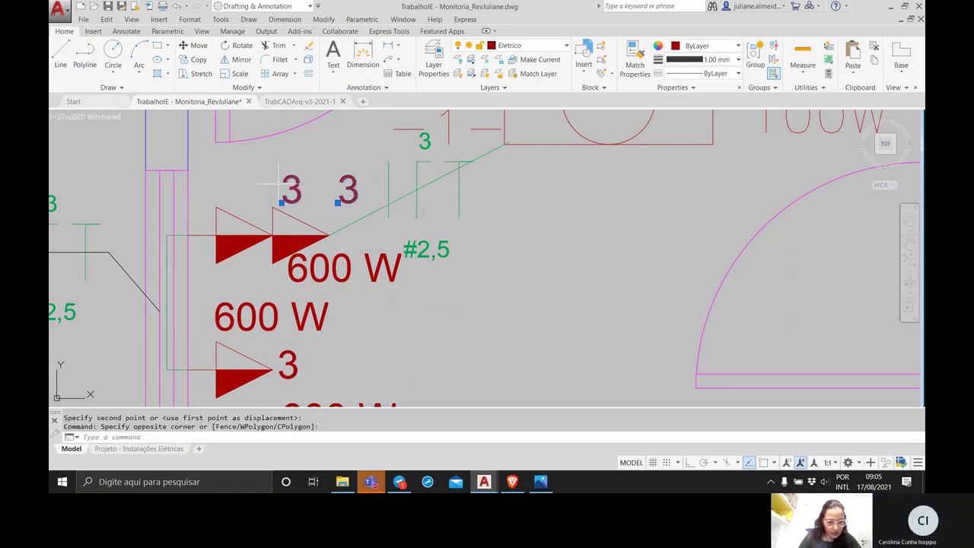
{"action": "key", "text": "Return"}
{"action": "left_click", "coordinate": [298, 173]}
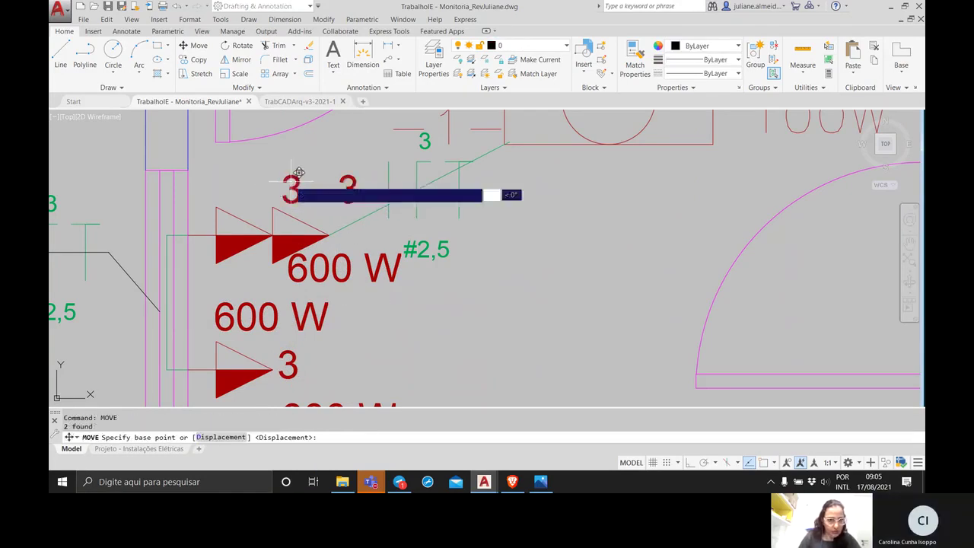
{"action": "left_click", "coordinate": [239, 168]}
Examine the conduits and wiring symbols between the distribution panel, the lights and the 600 W outlets across the plan.
{"action": "scroll", "coordinate": [518, 244], "scroll_direction": "down", "scroll_amount": 4}
{"action": "middle_click_drag", "start_coordinate": [517, 228], "coordinate": [435, 307]}
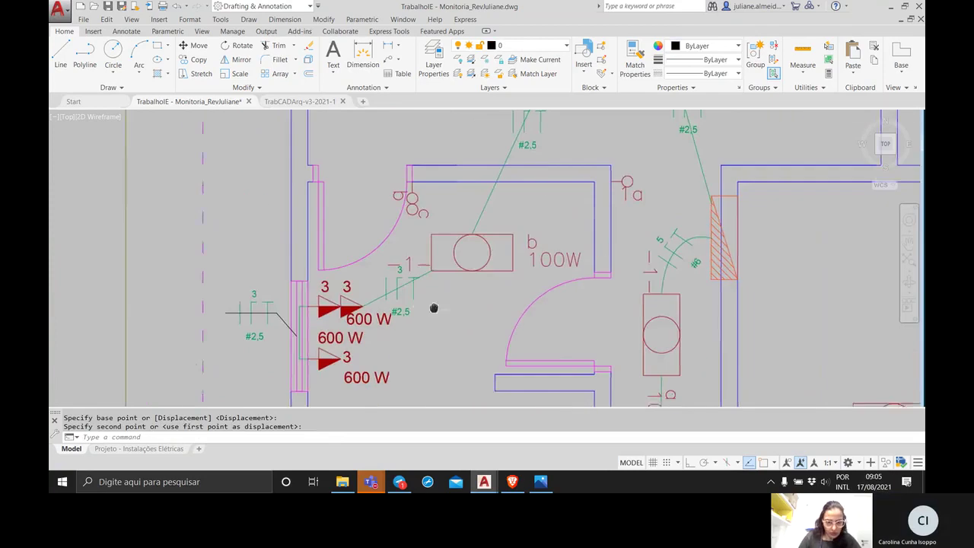
{"action": "middle_click_drag", "start_coordinate": [544, 295], "coordinate": [446, 368]}
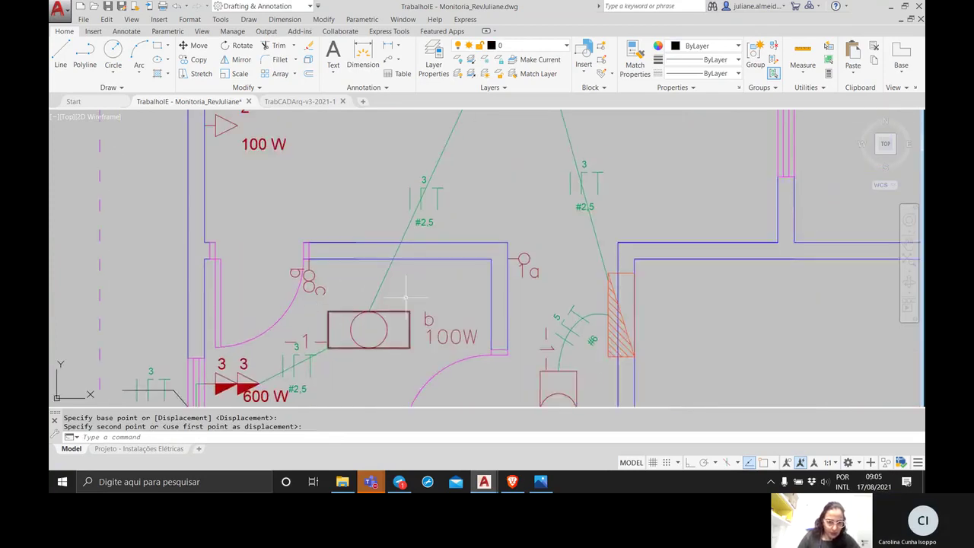
{"action": "scroll", "coordinate": [405, 299], "scroll_direction": "down", "scroll_amount": 2}
{"action": "middle_click_drag", "start_coordinate": [402, 314], "coordinate": [364, 218]}
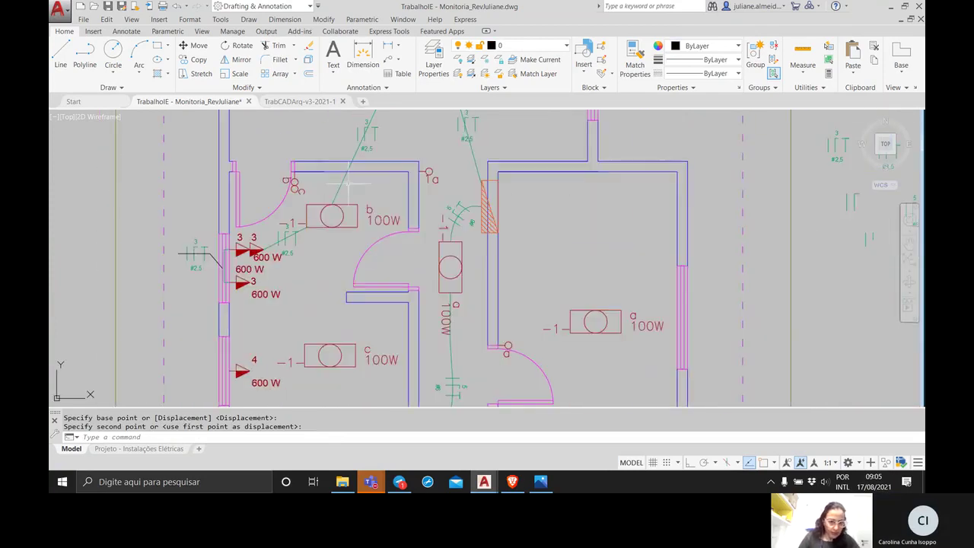
{"action": "middle_click_drag", "start_coordinate": [348, 183], "coordinate": [268, 340]}
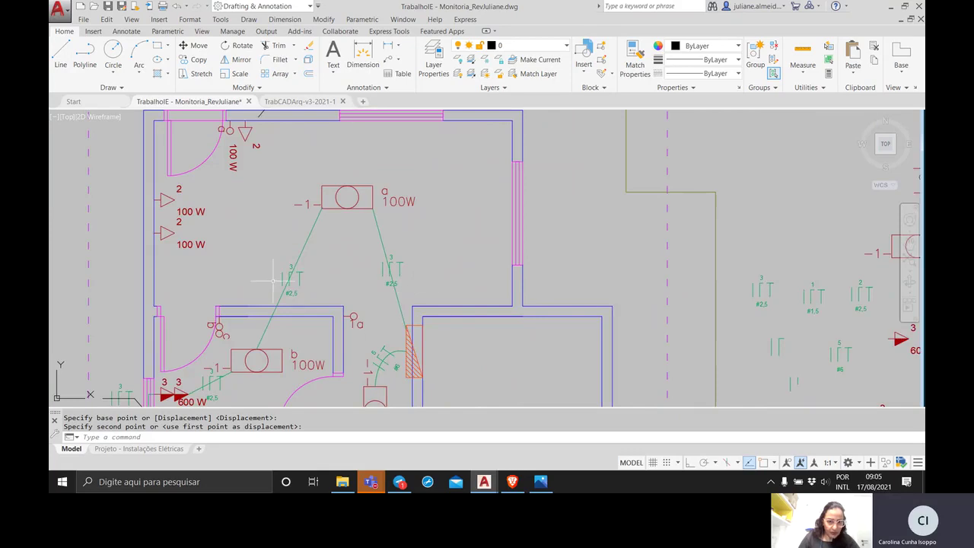
{"action": "mouse_move", "coordinate": [436, 325]}
{"action": "middle_mouse_down"}
{"action": "mouse_move", "coordinate": [490, 240]}
{"action": "mouse_move", "coordinate": [464, 261]}
{"action": "middle_mouse_up"}
{"action": "scroll", "coordinate": [491, 239], "scroll_direction": "down", "scroll_amount": 2}
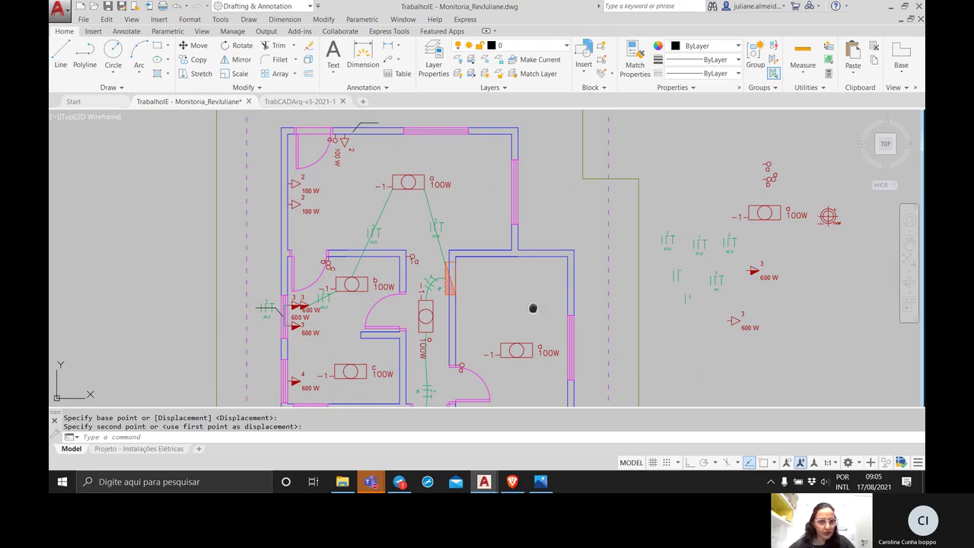
{"action": "middle_click_drag", "start_coordinate": [533, 307], "coordinate": [535, 325]}
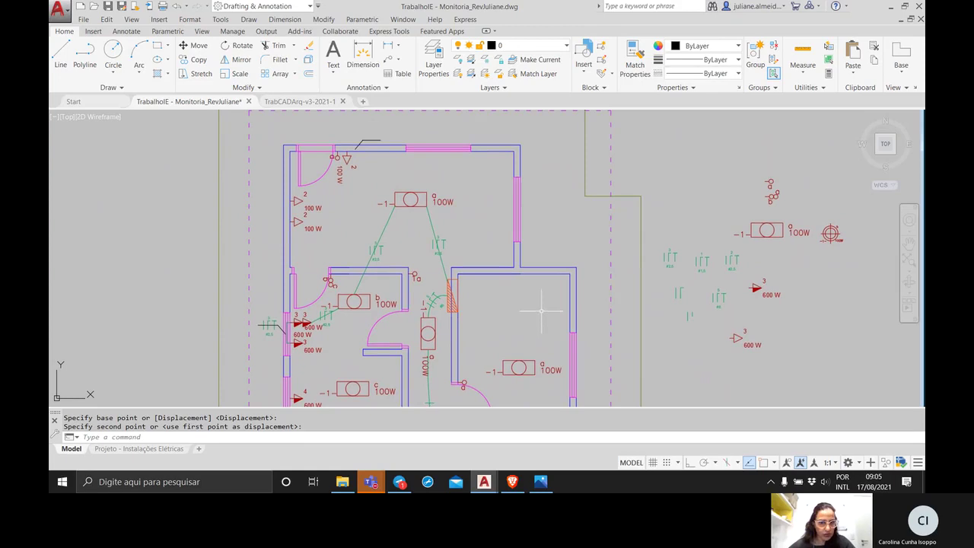
{"action": "scroll", "coordinate": [484, 338], "scroll_direction": "up", "scroll_amount": 4}
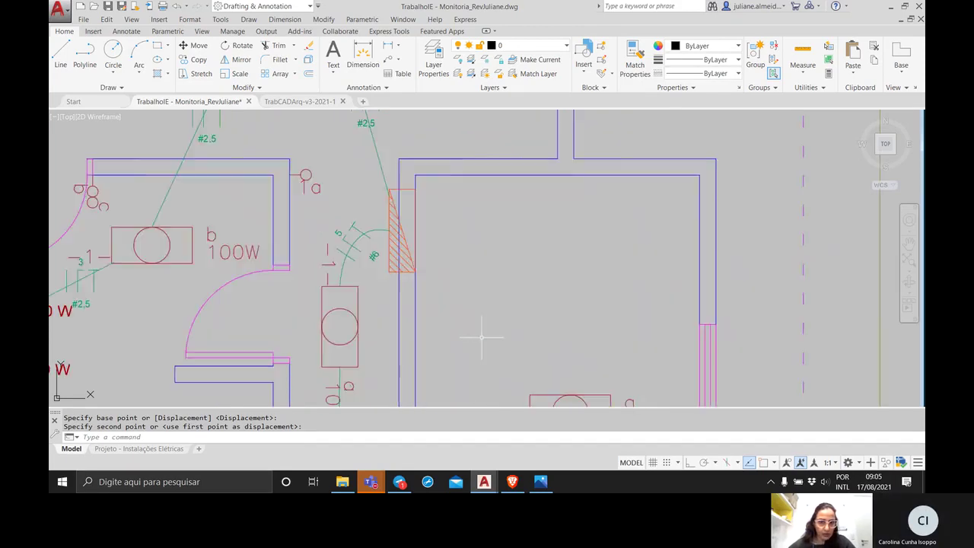
{"action": "middle_click_drag", "start_coordinate": [457, 294], "coordinate": [566, 321]}
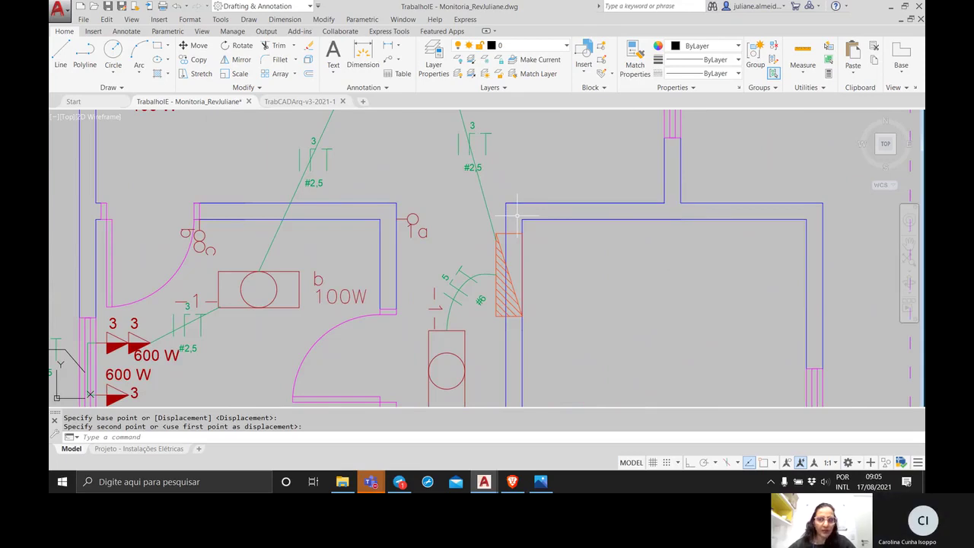
{"action": "scroll", "coordinate": [517, 215], "scroll_direction": "down", "scroll_amount": 2}
{"action": "middle_click_drag", "start_coordinate": [517, 215], "coordinate": [537, 258]}
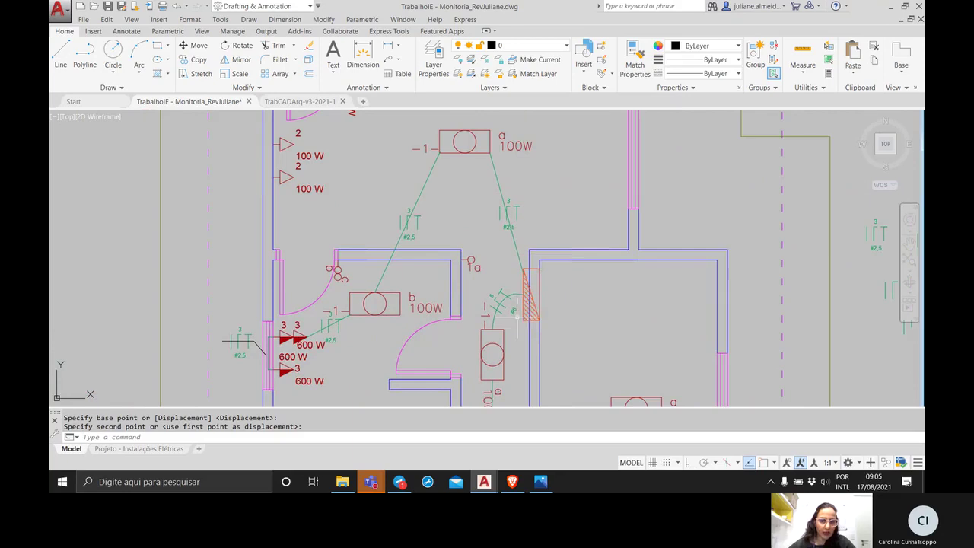
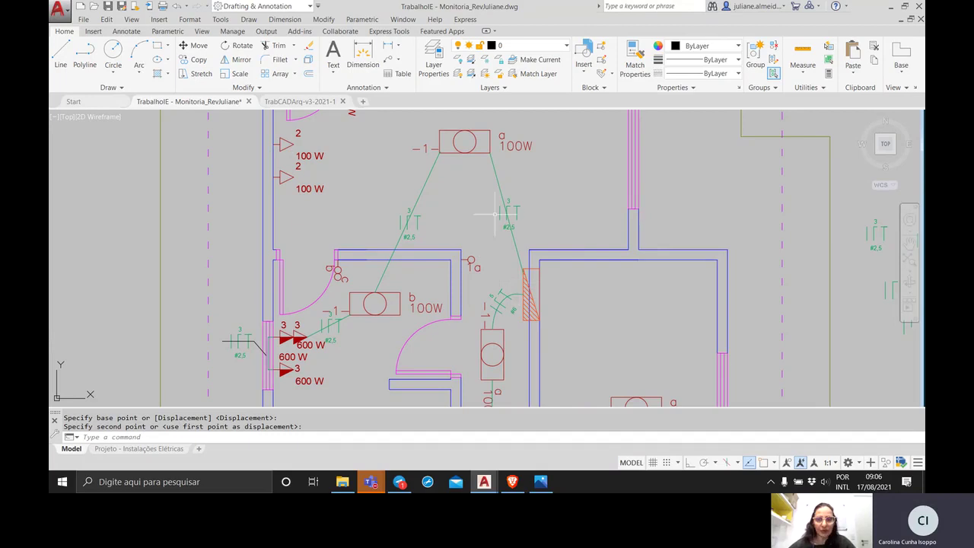
Turn object snap on and try to draw a line from light a in the upper room to the switch by its door.
{"action": "middle_click_drag", "start_coordinate": [509, 279], "coordinate": [520, 304]}
{"action": "middle_click_drag", "start_coordinate": [498, 226], "coordinate": [521, 289]}
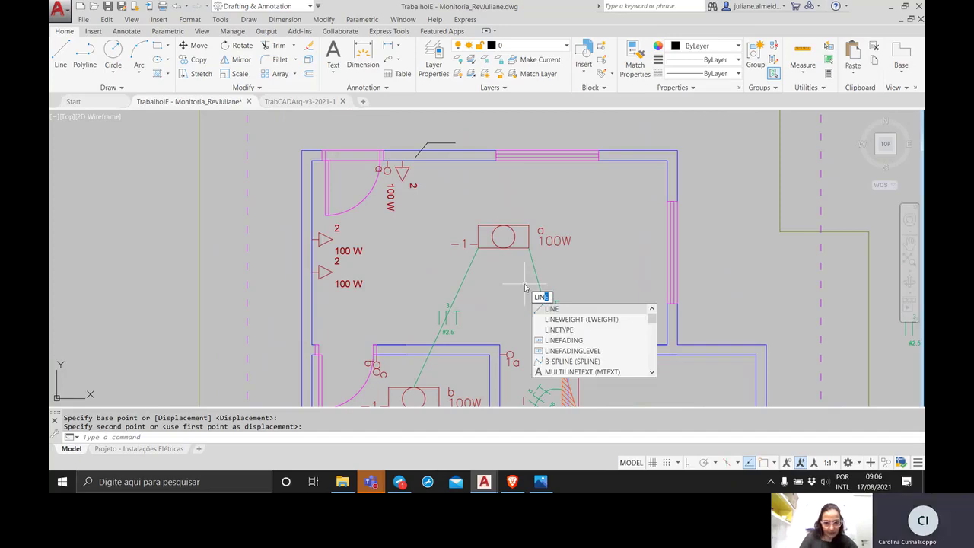
{"action": "key", "text": "Return"}
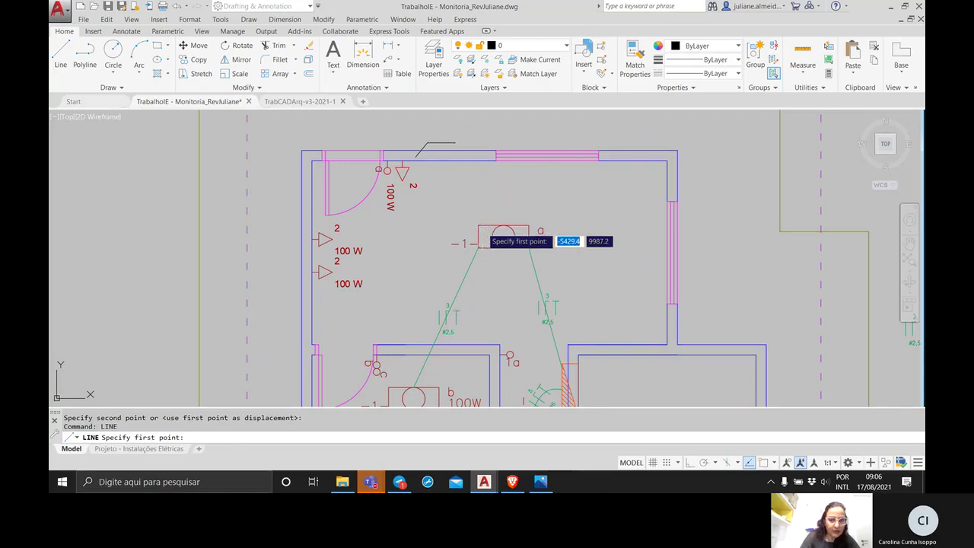
{"action": "key", "text": "F3"}
{"action": "left_click", "coordinate": [478, 225]}
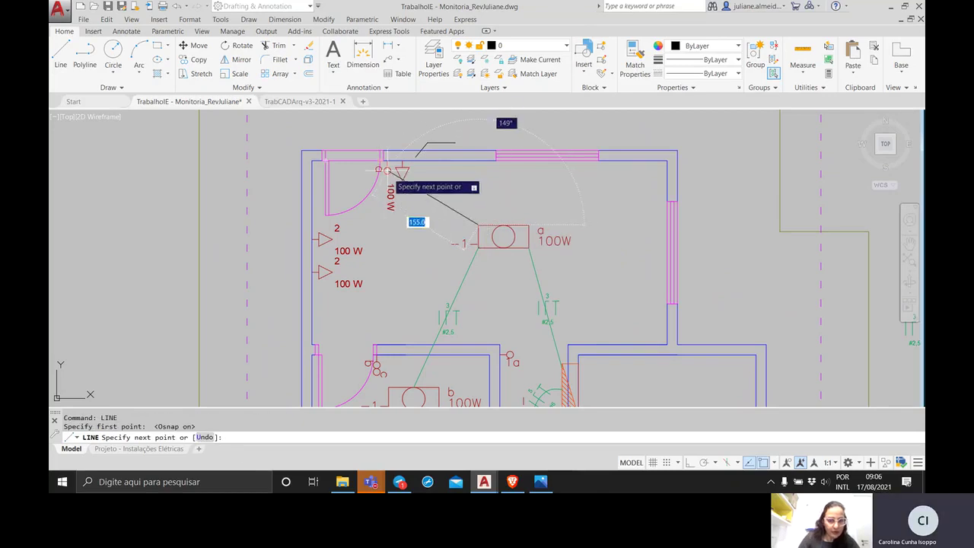
{"action": "key", "text": "Escape"}
On the Fiacao layer, draw a line from light a in the upper room to the switch by its entrance door.
{"action": "left_click", "coordinate": [516, 47]}
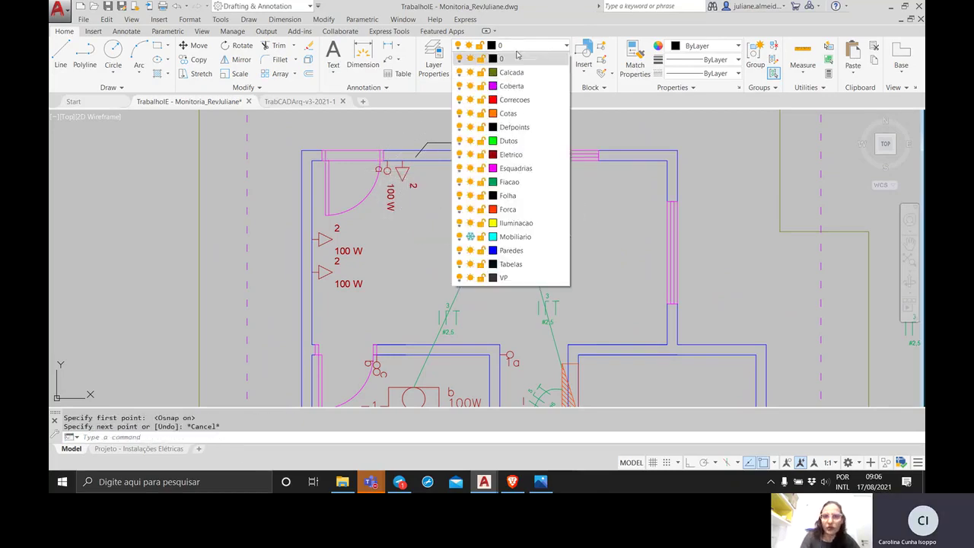
{"action": "left_click", "coordinate": [509, 181]}
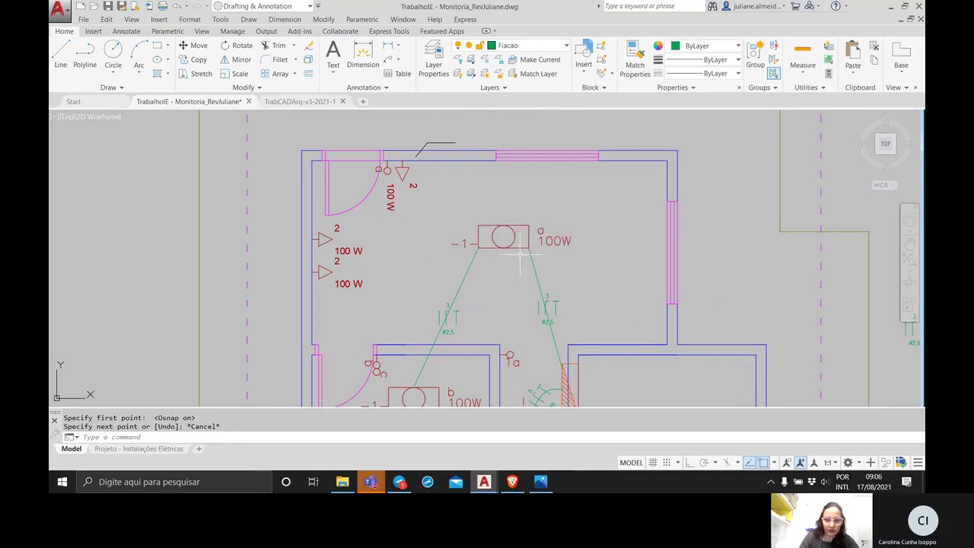
{"action": "key", "text": "Return"}
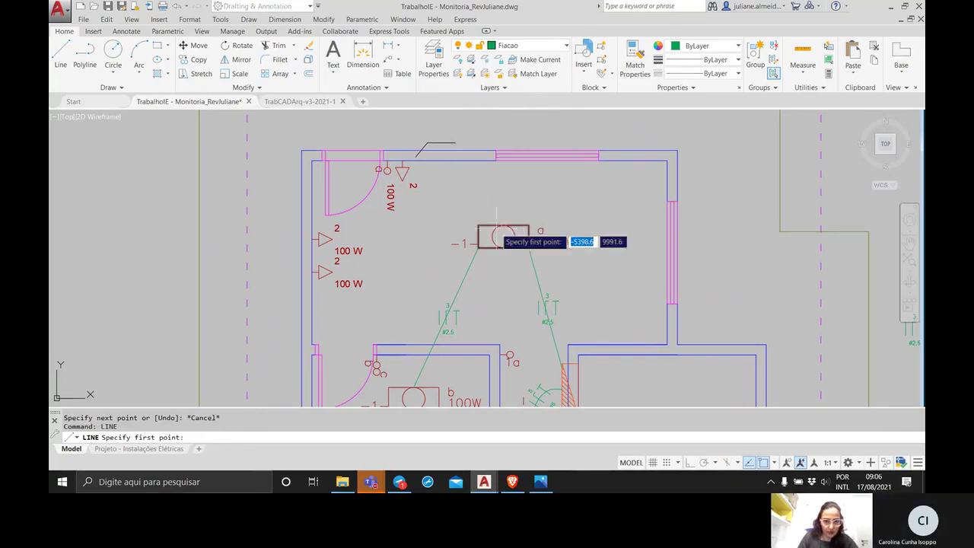
{"action": "left_click", "coordinate": [478, 237]}
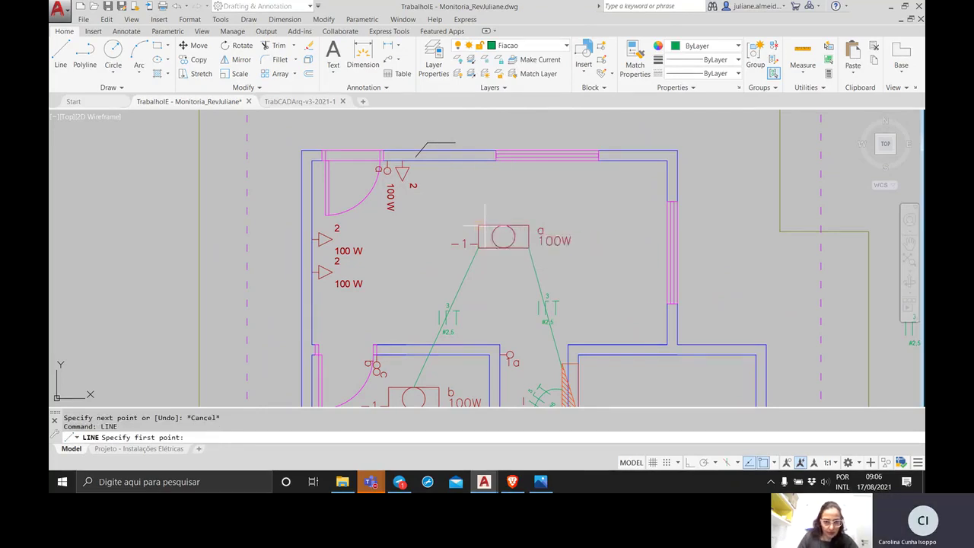
{"action": "left_click", "coordinate": [392, 172]}
{"action": "key", "text": "Return"}
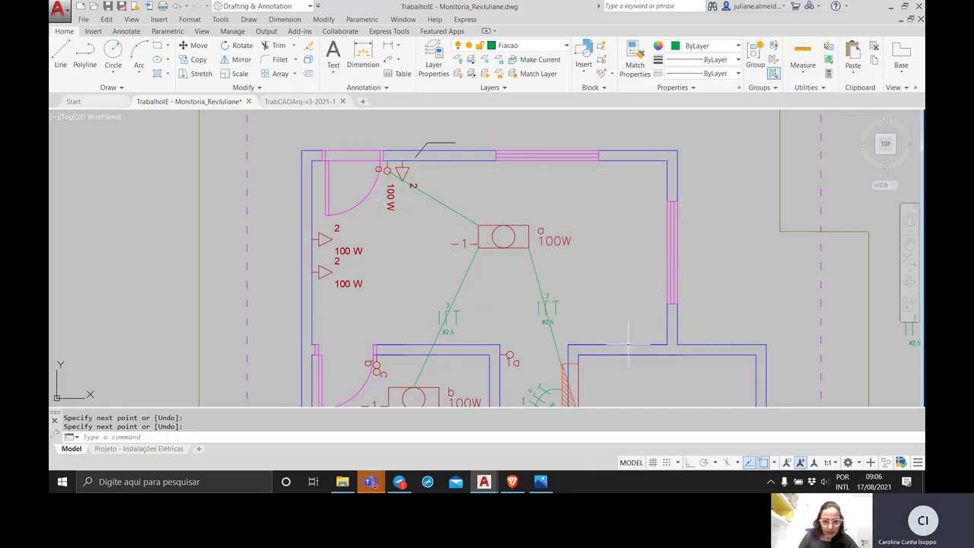
Move the circuit number 2 of the 100 W outlet by the entrance door off the new conduit, beside its triangle.
{"action": "scroll", "coordinate": [625, 341], "scroll_direction": "down", "scroll_amount": 3}
{"action": "middle_click_drag", "start_coordinate": [622, 340], "coordinate": [523, 287]}
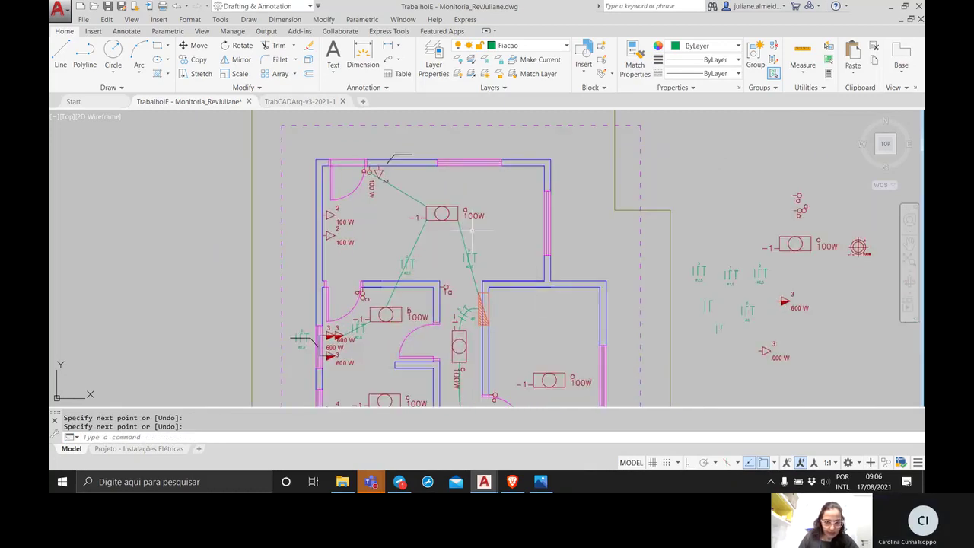
{"action": "scroll", "coordinate": [379, 181], "scroll_direction": "up", "scroll_amount": 4}
{"action": "left_click", "coordinate": [392, 184]}
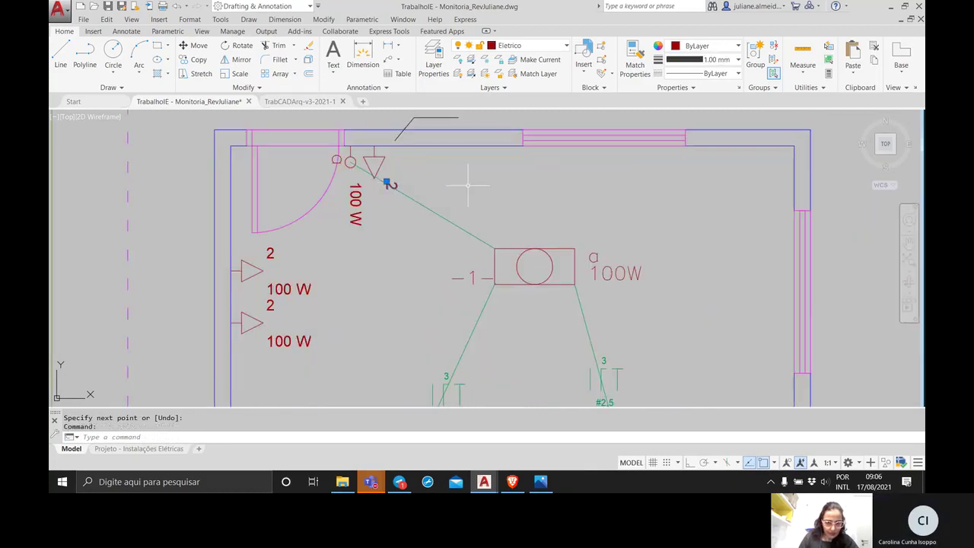
{"action": "type", "text": "mov"}
{"action": "key", "text": "Return"}
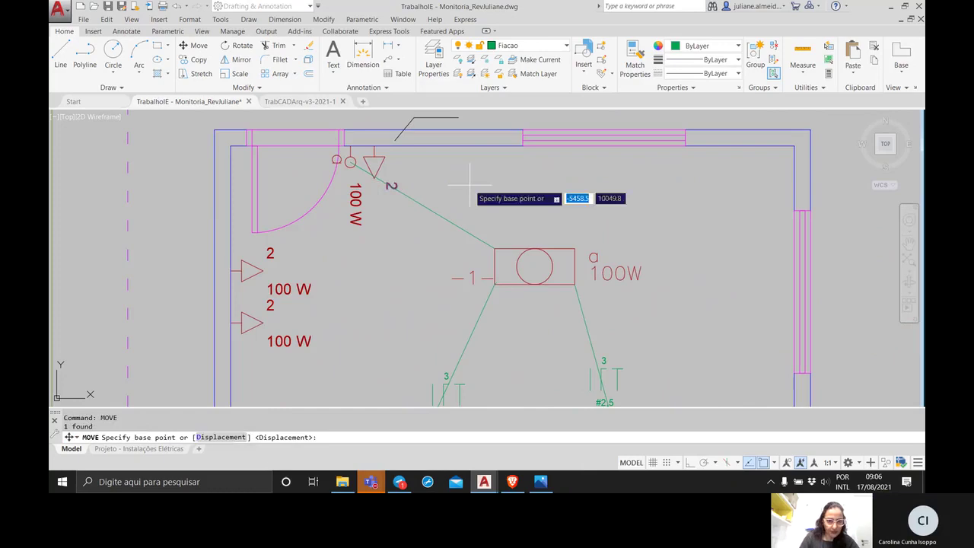
{"action": "left_click", "coordinate": [388, 185]}
{"action": "left_click", "coordinate": [431, 176]}
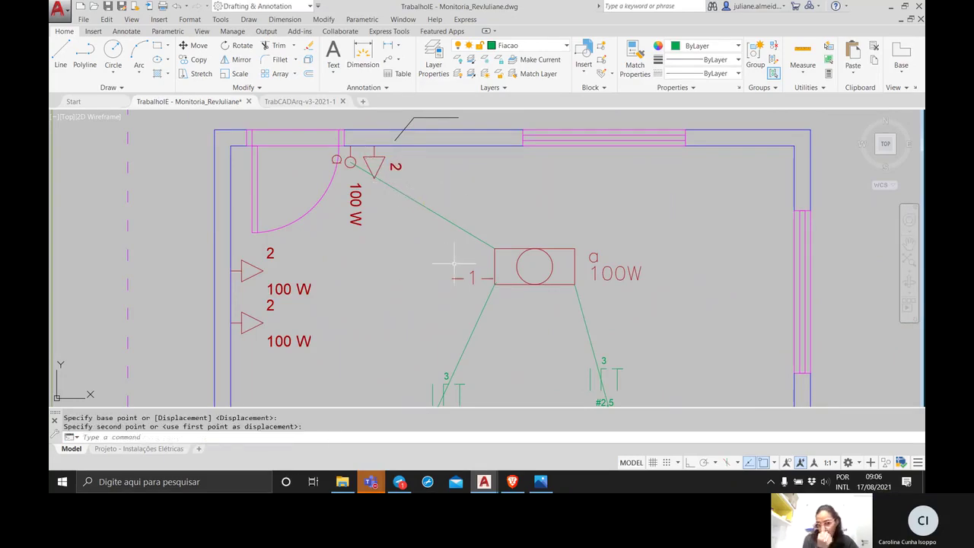
Draw a polyline conduit from light b through light c to light a in the small room with the 7000 W outlet.
{"action": "scroll", "coordinate": [478, 258], "scroll_direction": "down", "scroll_amount": 4}
{"action": "middle_click_drag", "start_coordinate": [497, 264], "coordinate": [429, 164]}
{"action": "middle_click_drag", "start_coordinate": [466, 234], "coordinate": [437, 279]}
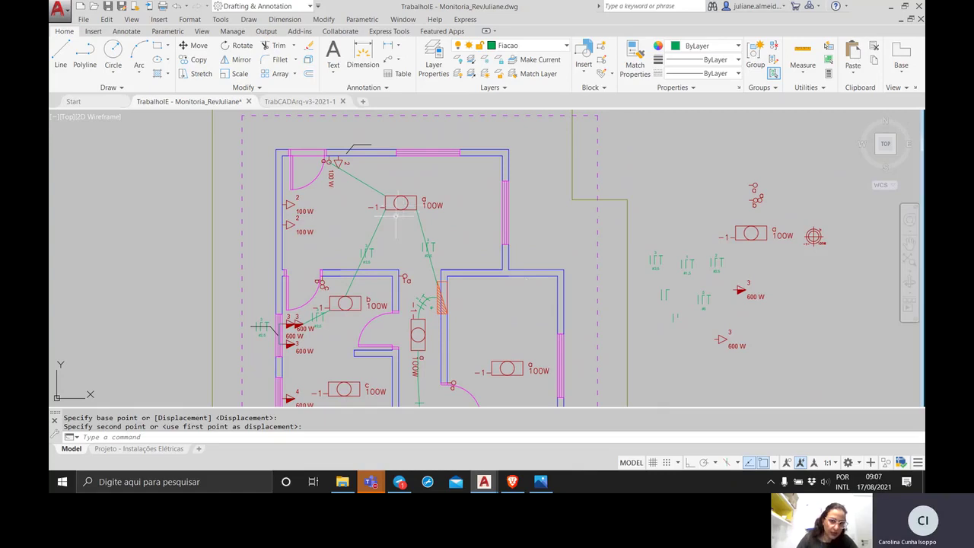
{"action": "left_click", "coordinate": [345, 303]}
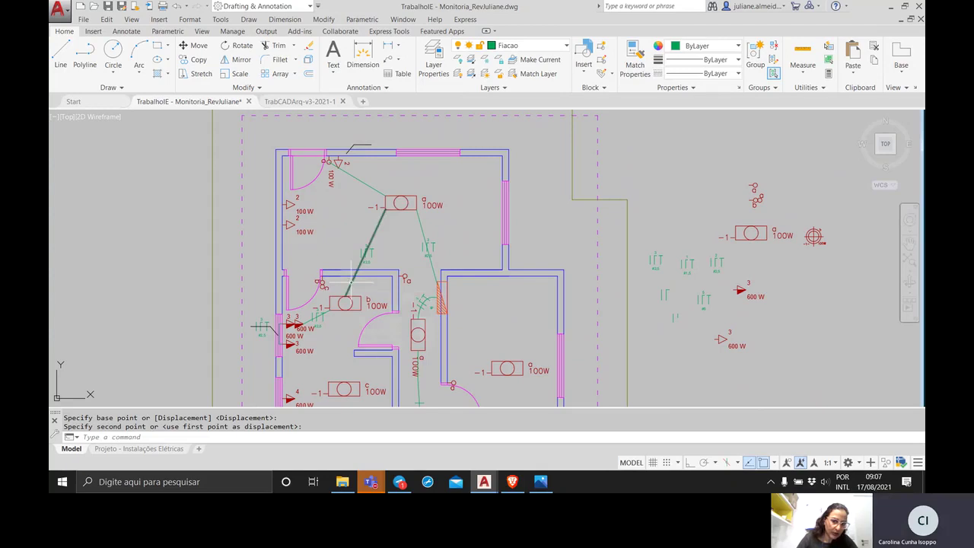
{"action": "middle_click_drag", "start_coordinate": [341, 311], "coordinate": [380, 181]}
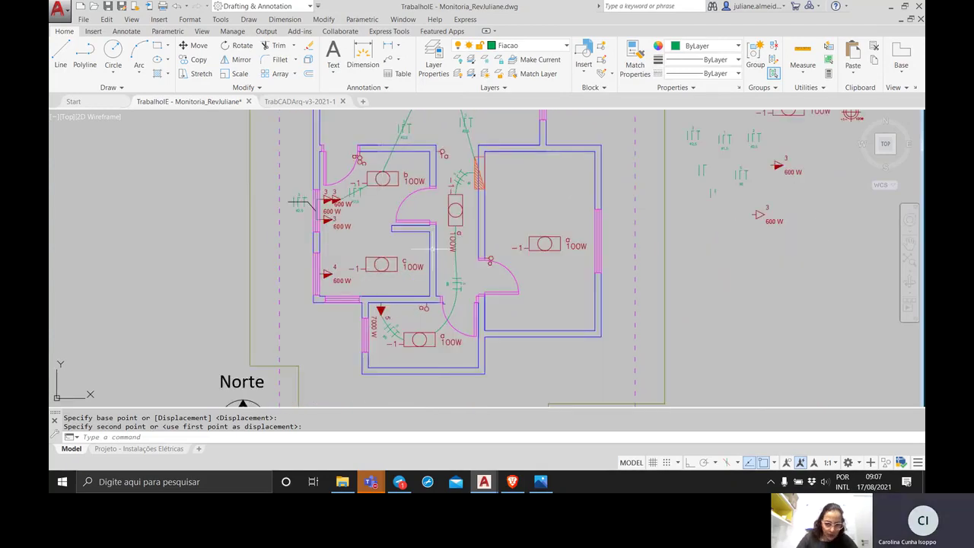
{"action": "key", "text": "Return"}
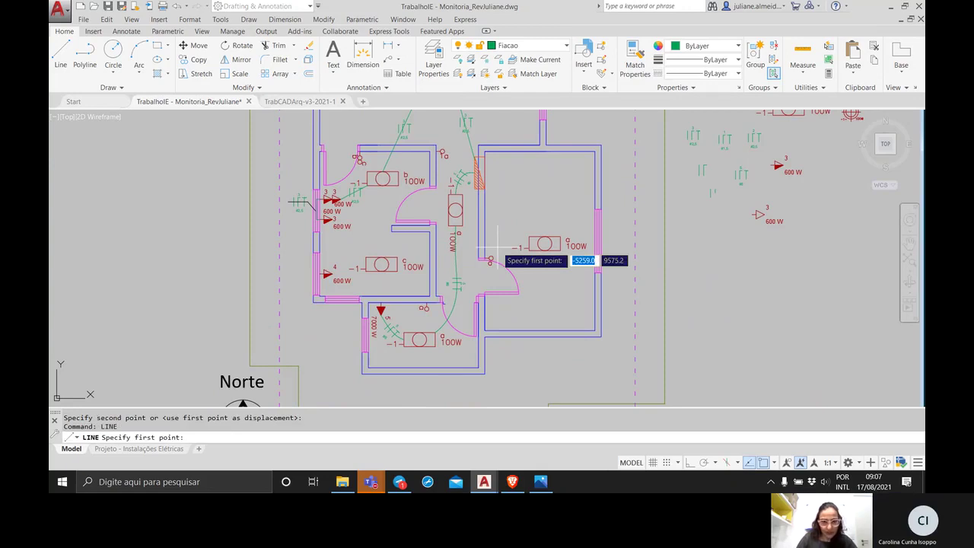
{"action": "key", "text": "Escape"}
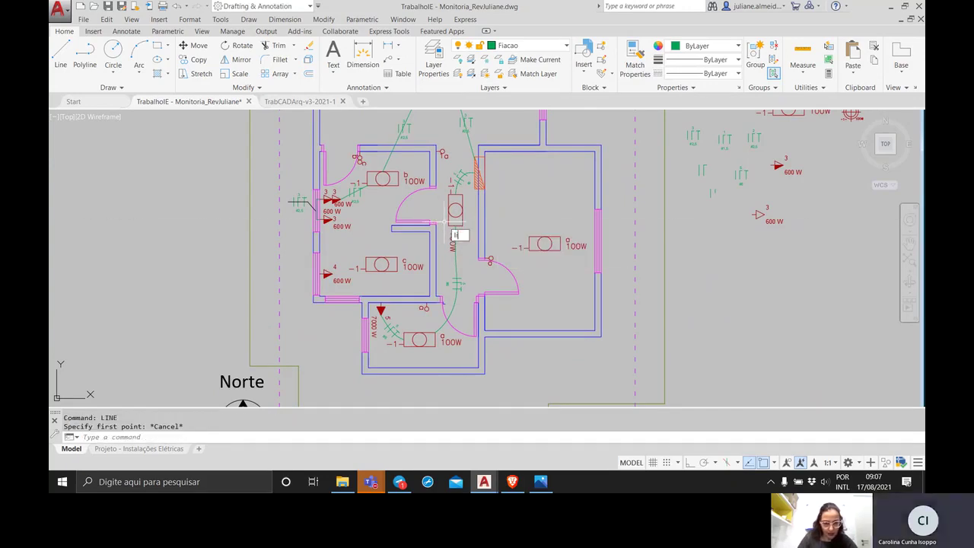
{"action": "key", "text": "Return"}
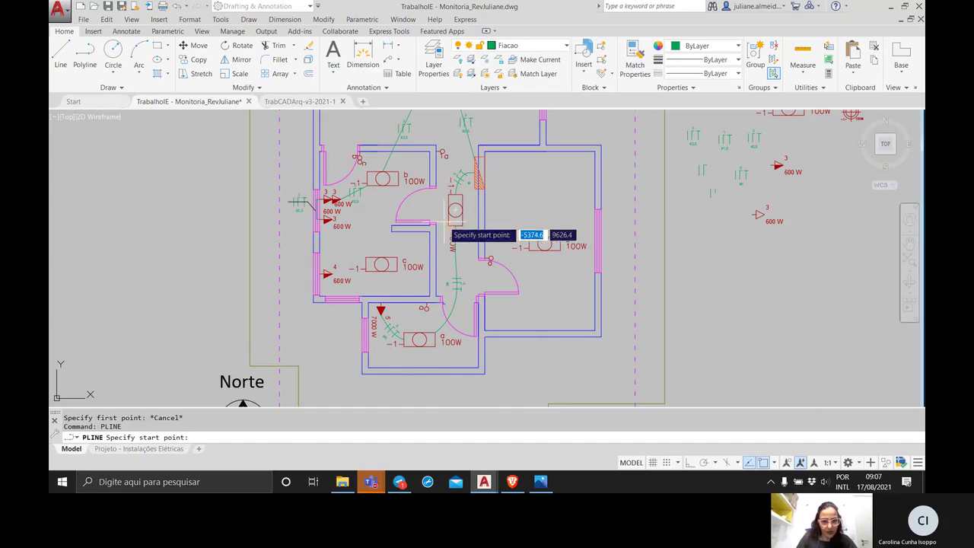
{"action": "left_click", "coordinate": [382, 178]}
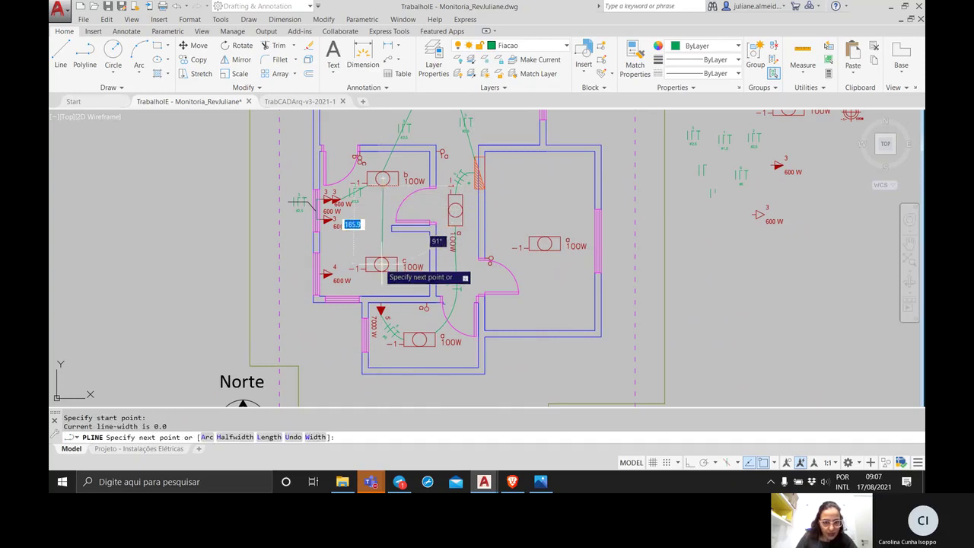
{"action": "left_click", "coordinate": [382, 264]}
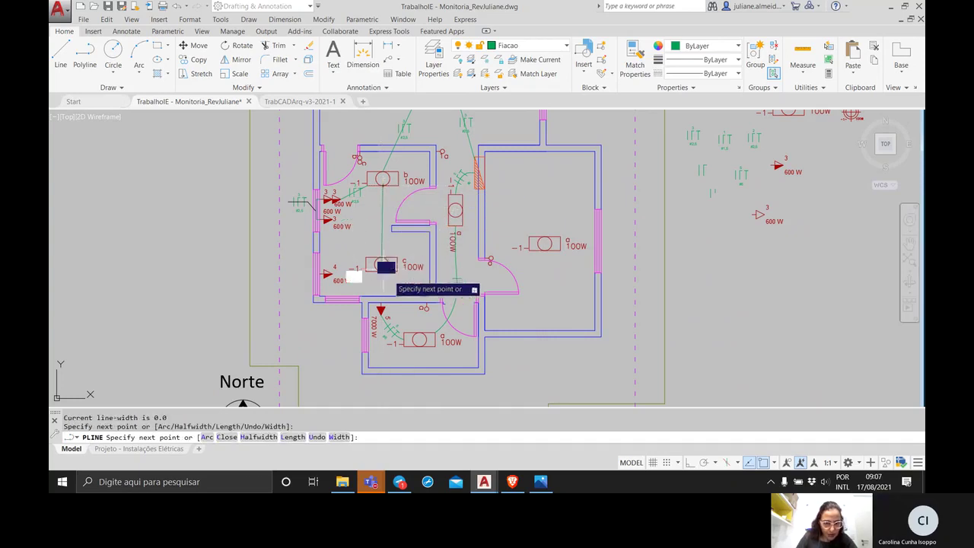
{"action": "left_click", "coordinate": [419, 340]}
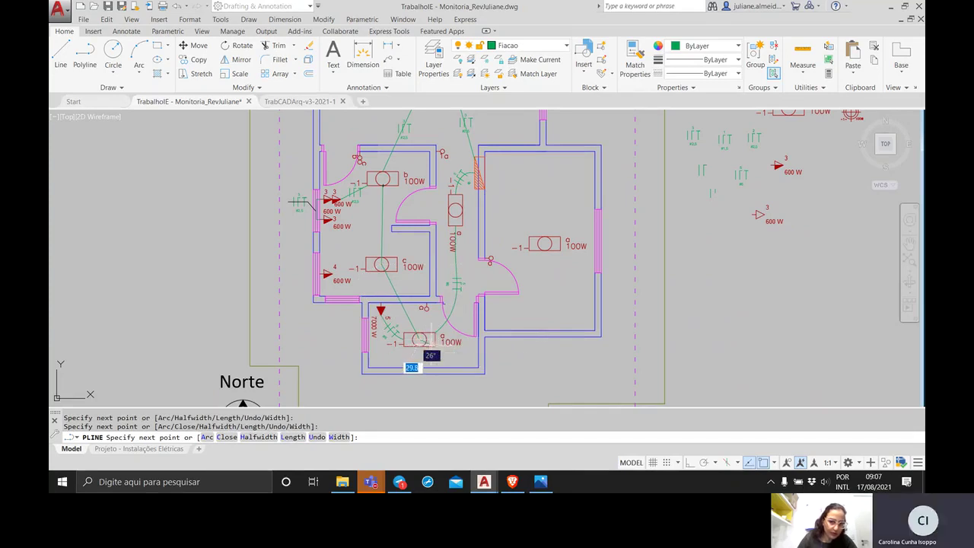
Continue the polyline from the small room's light to light a in the large room and end it at the corridor light.
{"action": "left_click", "coordinate": [435, 352]}
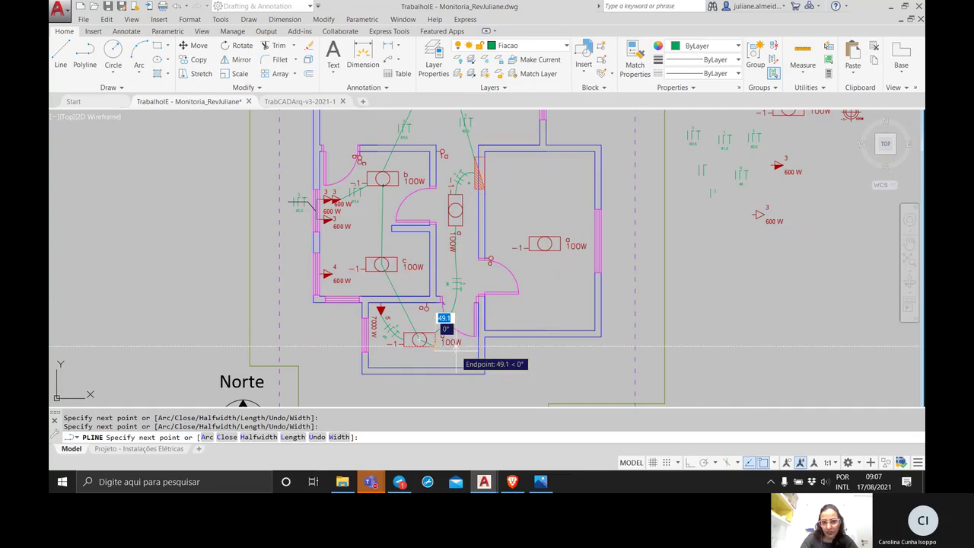
{"action": "left_click", "coordinate": [538, 245]}
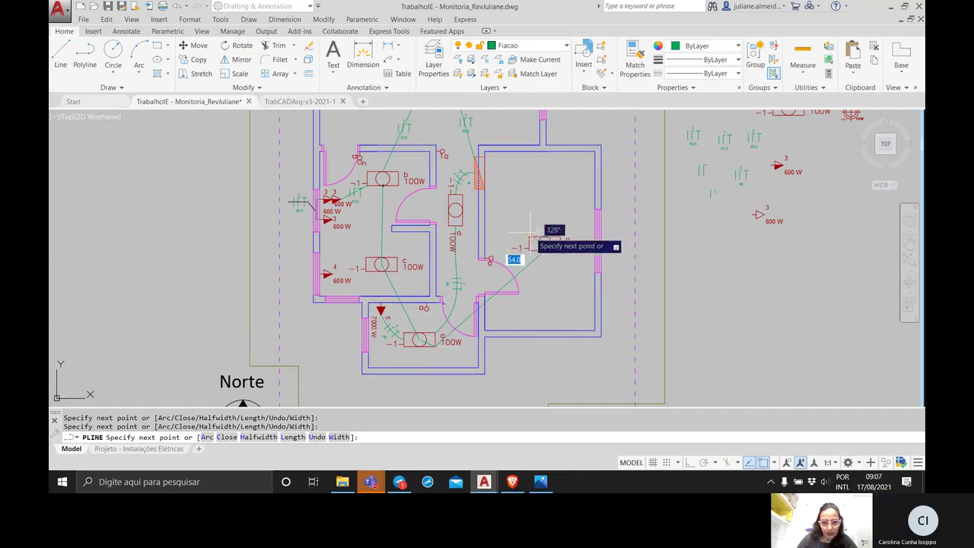
{"action": "left_click", "coordinate": [455, 209]}
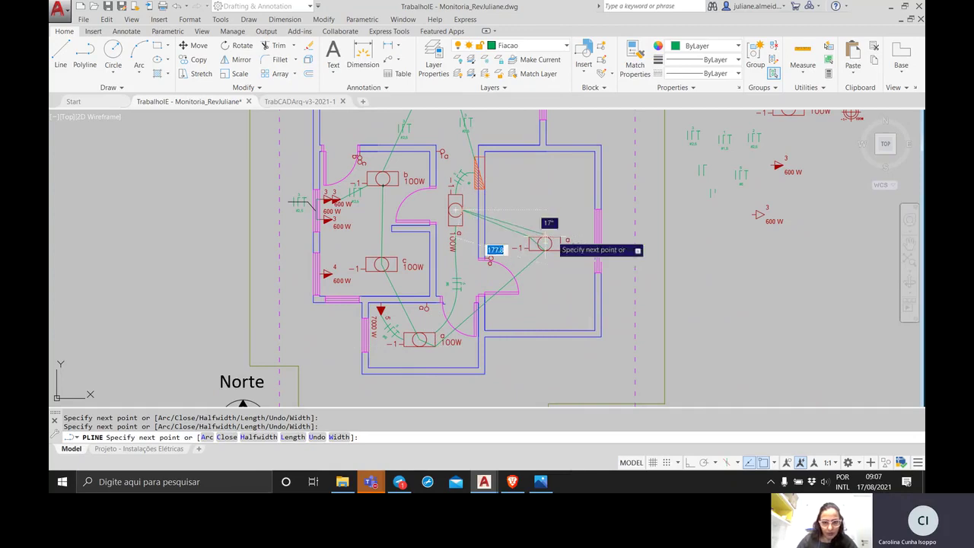
{"action": "key", "text": "Return"}
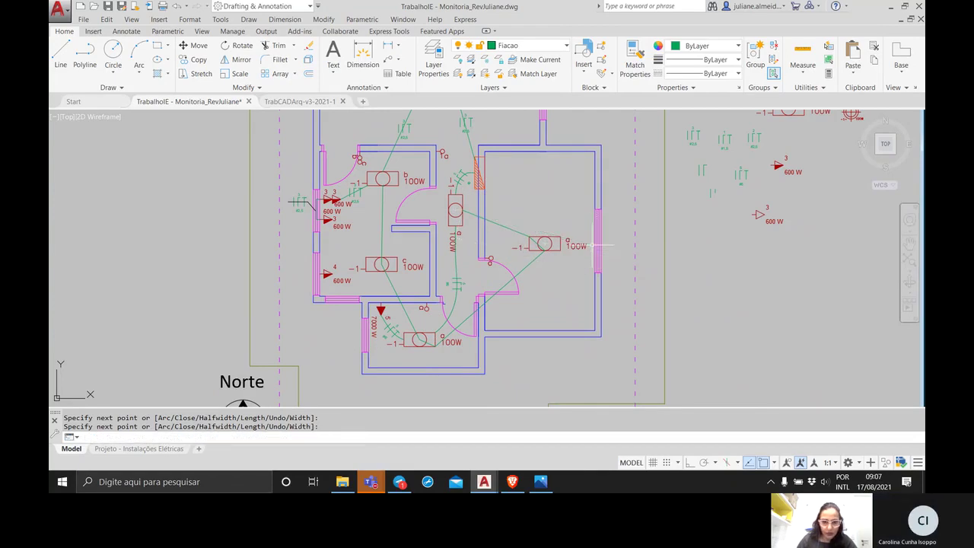
Copy the circuit 1 #1,5 wiring symbol, with object snap off, onto the conduits from the upper room's light a to the panel and to light b.
{"action": "middle_click_drag", "start_coordinate": [572, 196], "coordinate": [563, 251]}
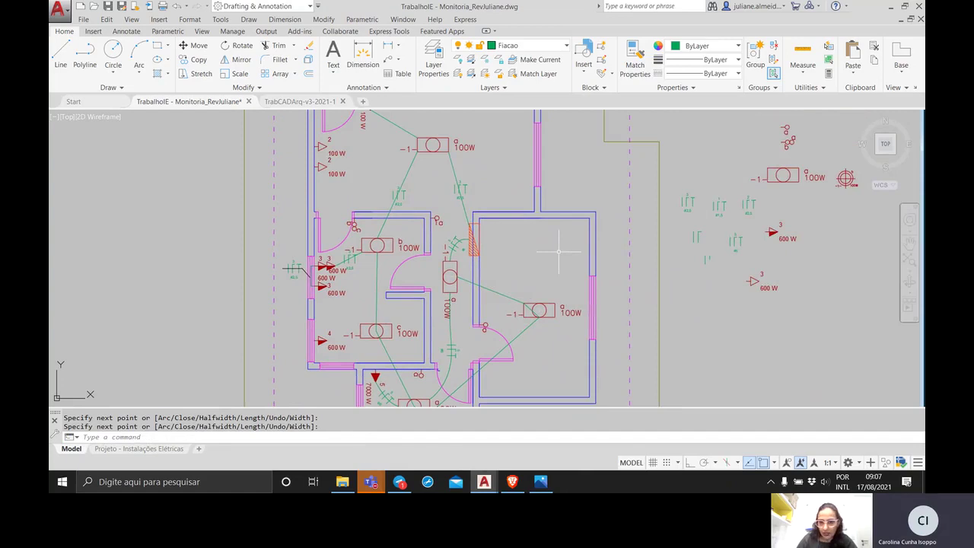
{"action": "middle_click_drag", "start_coordinate": [736, 228], "coordinate": [682, 297]}
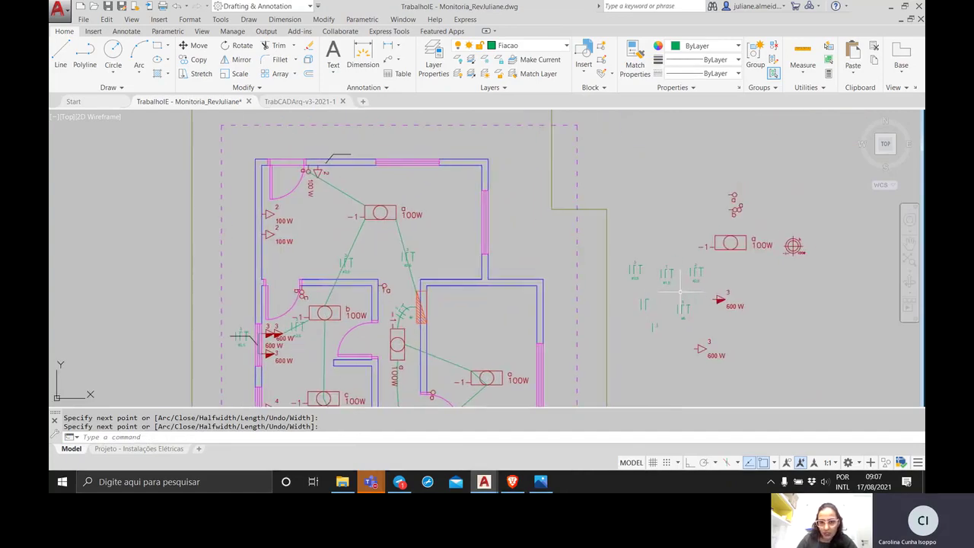
{"action": "scroll", "coordinate": [682, 287], "scroll_direction": "up", "scroll_amount": 2}
{"action": "left_click", "coordinate": [671, 288]}
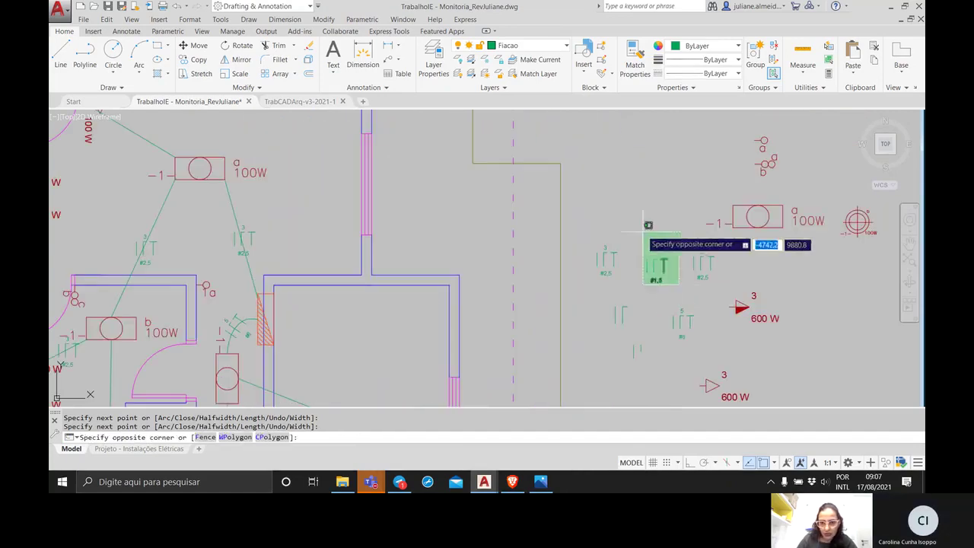
{"action": "left_click", "coordinate": [640, 226]}
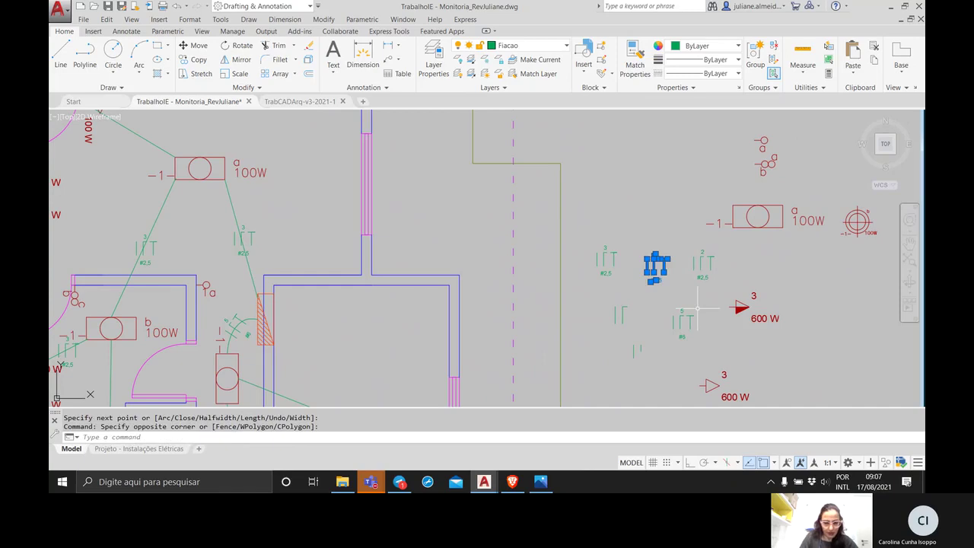
{"action": "type", "text": "o"}
{"action": "key", "text": "Return"}
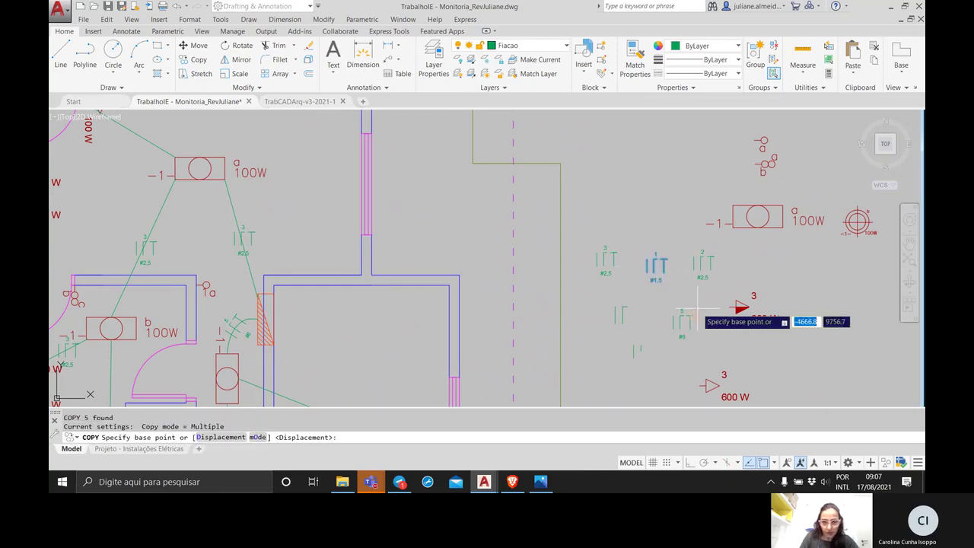
{"action": "left_click", "coordinate": [654, 261]}
{"action": "middle_click_drag", "start_coordinate": [194, 253], "coordinate": [355, 255]}
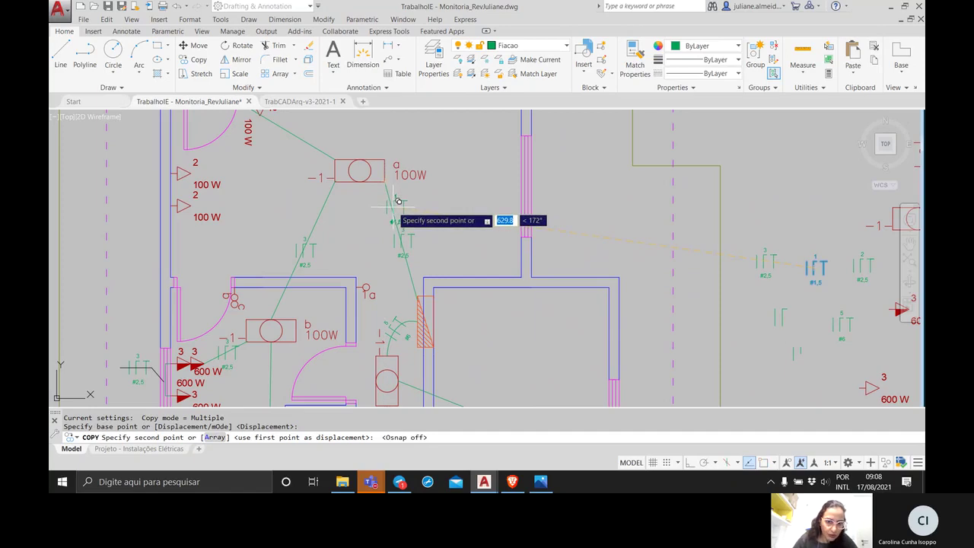
{"action": "left_click", "coordinate": [397, 200]}
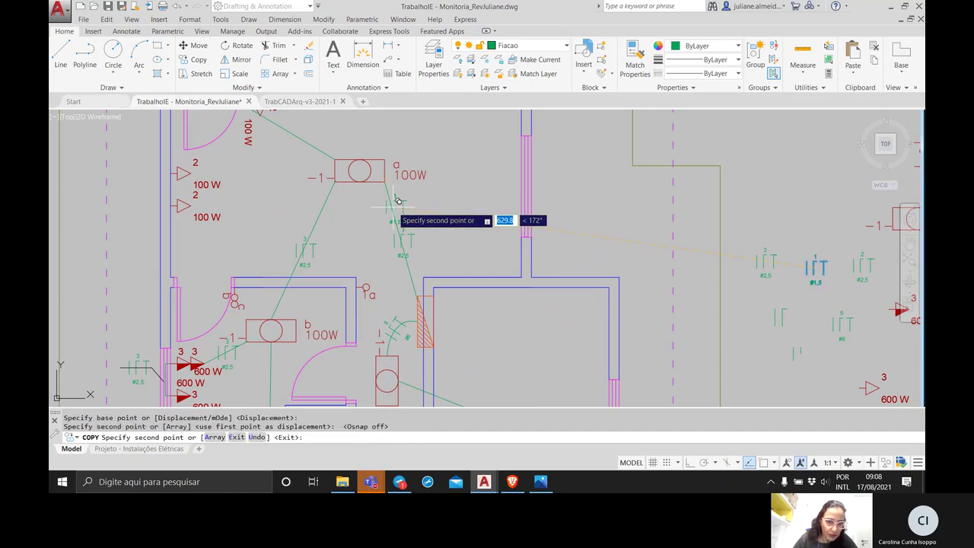
{"action": "left_click", "coordinate": [328, 207]}
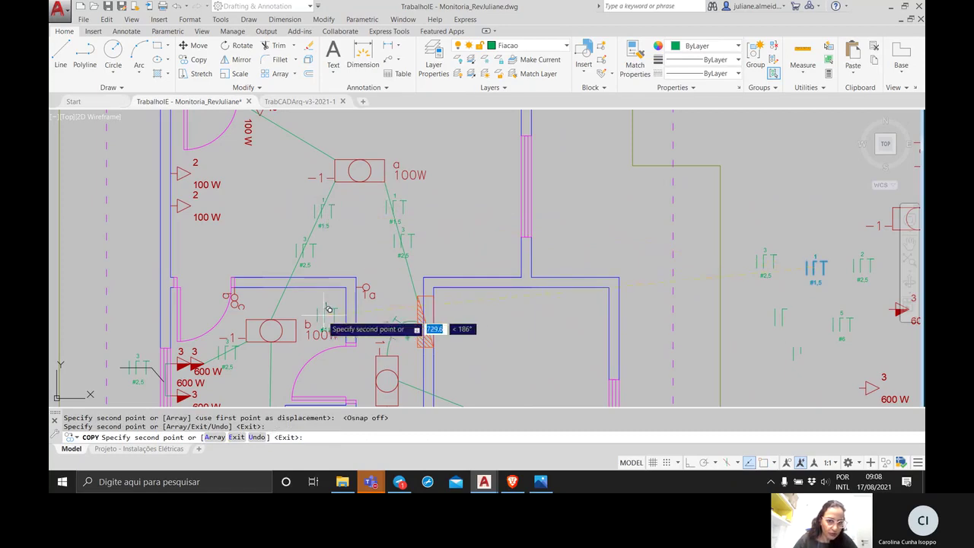
Copy the circuit 1 #1,5 wiring symbol onto the conduits from light b through c to the small room's light and onto both conduits of the large room's light.
{"action": "middle_click_drag", "start_coordinate": [318, 308], "coordinate": [358, 106]}
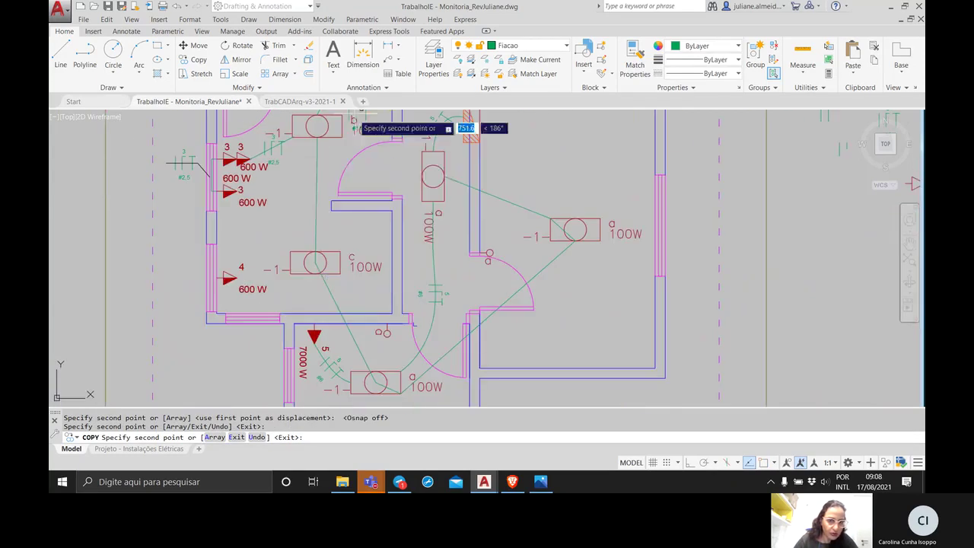
{"action": "left_click", "coordinate": [316, 191]}
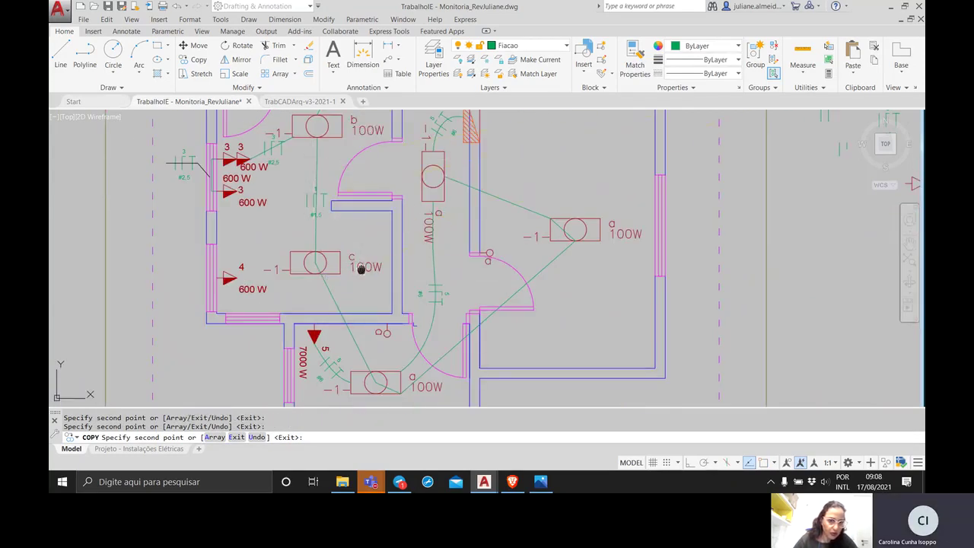
{"action": "middle_click_drag", "start_coordinate": [361, 267], "coordinate": [358, 150]}
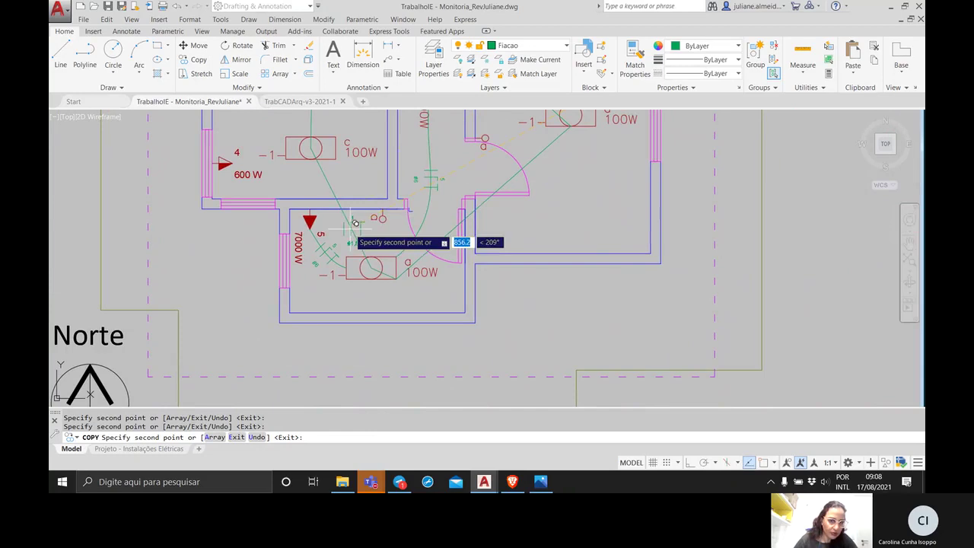
{"action": "left_click", "coordinate": [355, 223]}
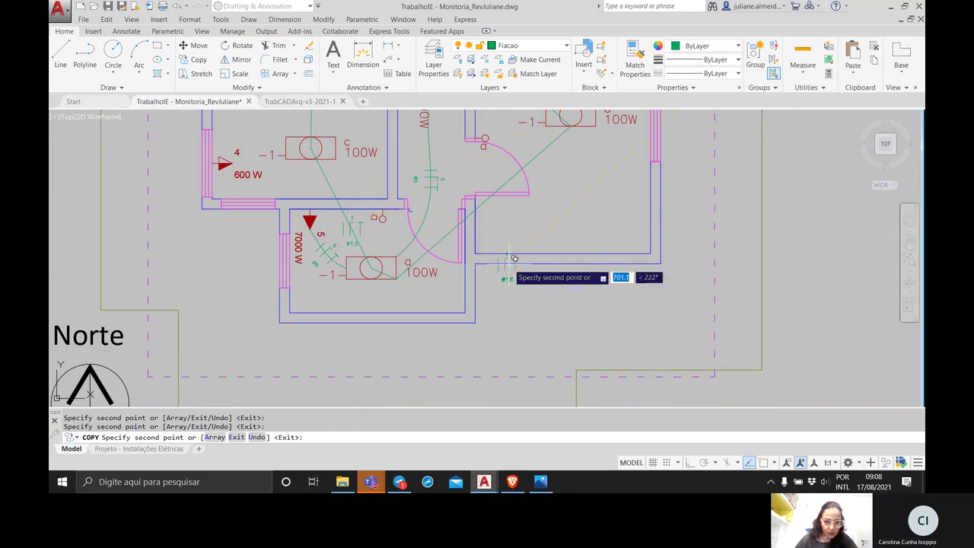
{"action": "middle_click_drag", "start_coordinate": [616, 195], "coordinate": [515, 288]}
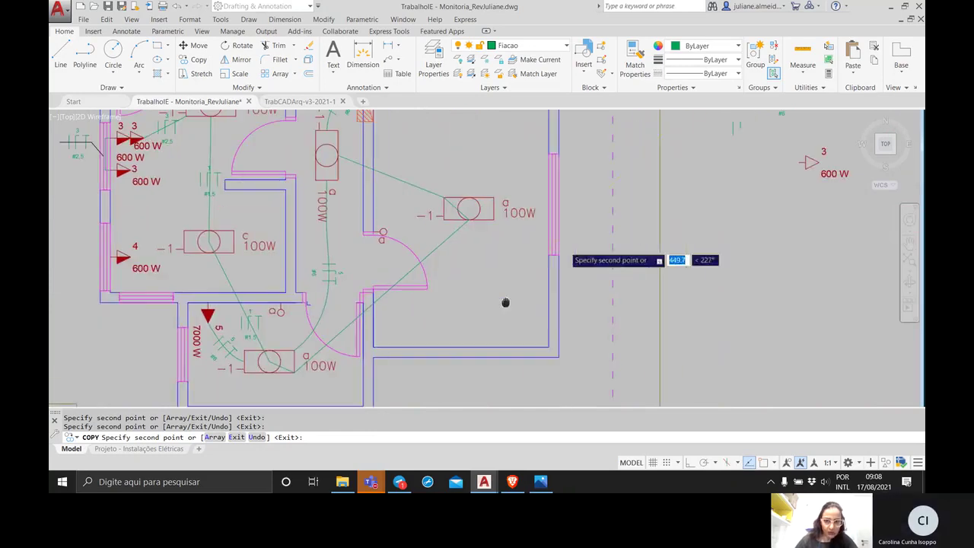
{"action": "left_click", "coordinate": [438, 240]}
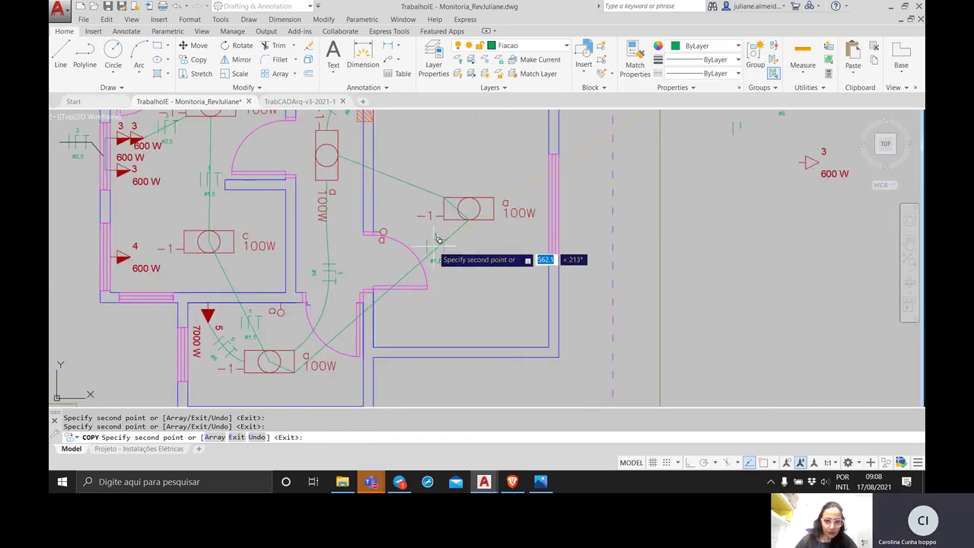
{"action": "left_click", "coordinate": [398, 169]}
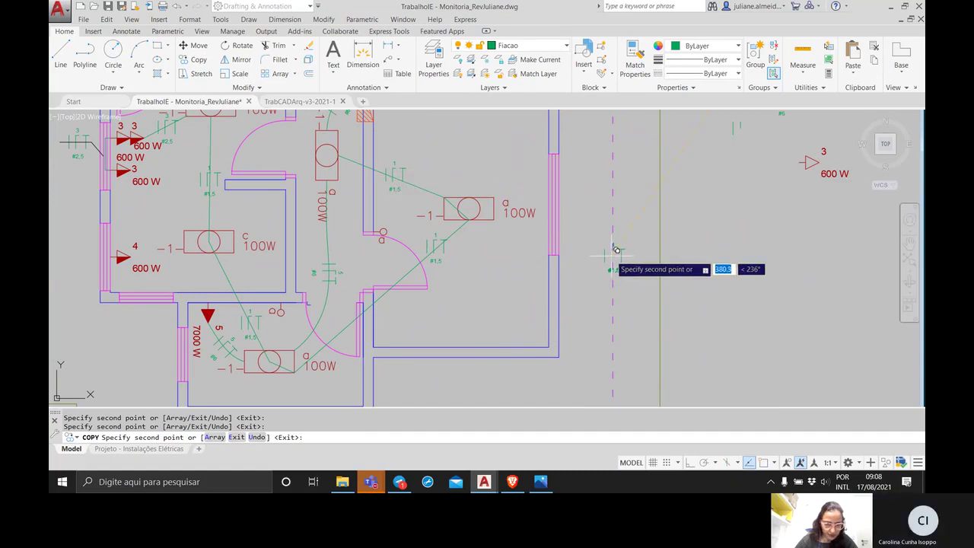
{"action": "key", "text": "Return"}
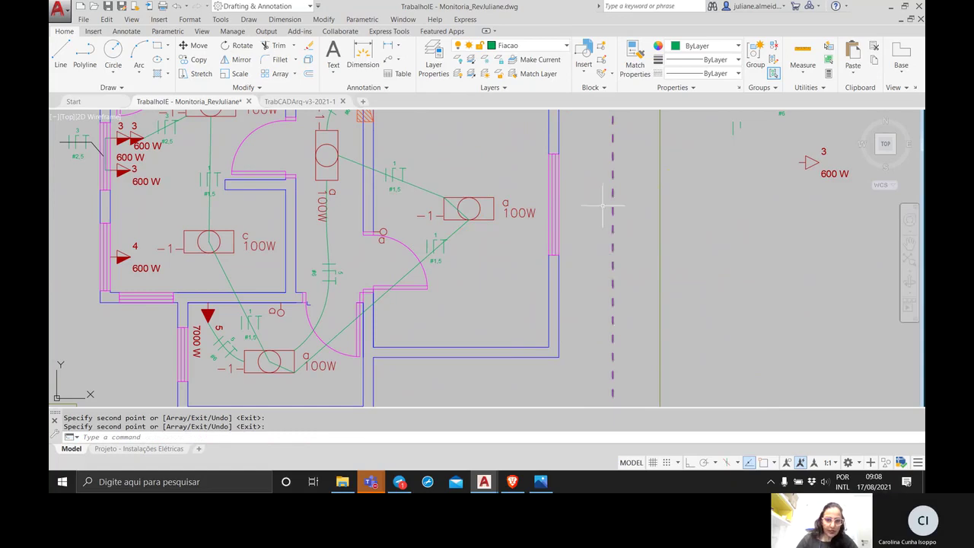
Copy the 1 and #1,5 labels from the three-conductor symbol beside the plan onto the two unlabelled two-conductor symbols below it.
{"action": "scroll", "coordinate": [590, 191], "scroll_direction": "down", "scroll_amount": 2}
{"action": "middle_click_drag", "start_coordinate": [589, 191], "coordinate": [615, 307]}
{"action": "middle_click_drag", "start_coordinate": [690, 271], "coordinate": [549, 278]}
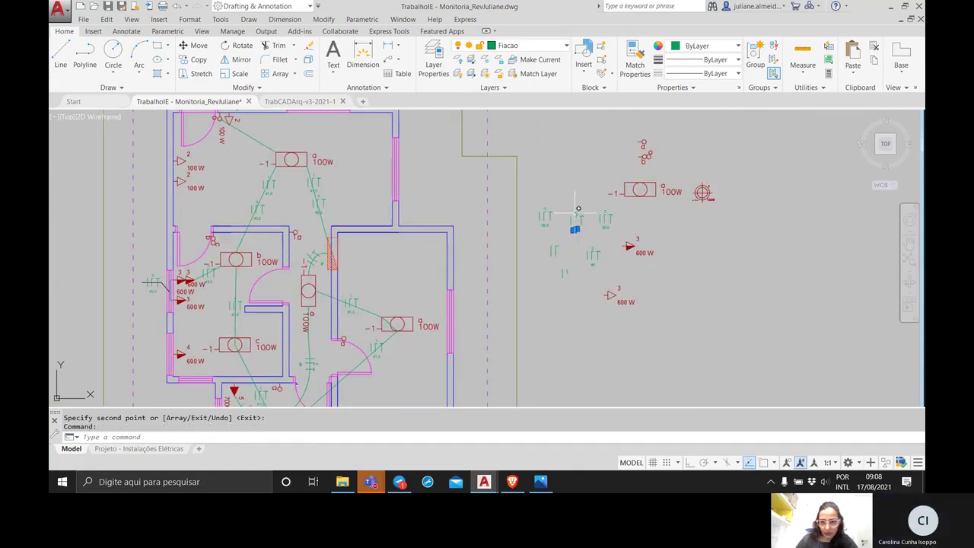
{"action": "left_click", "coordinate": [576, 213]}
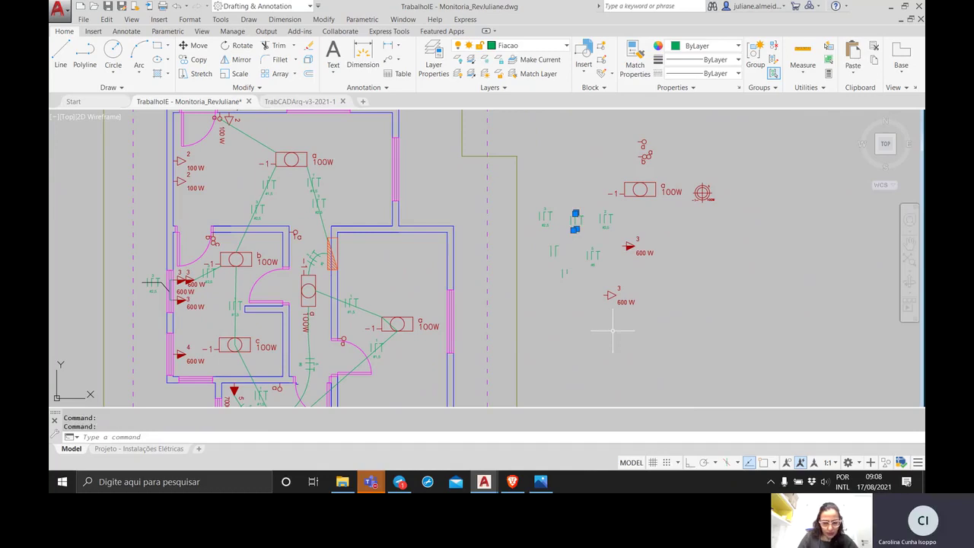
{"action": "type", "text": "co"}
{"action": "key", "text": "Return"}
{"action": "scroll", "coordinate": [549, 216], "scroll_direction": "up", "scroll_amount": 6}
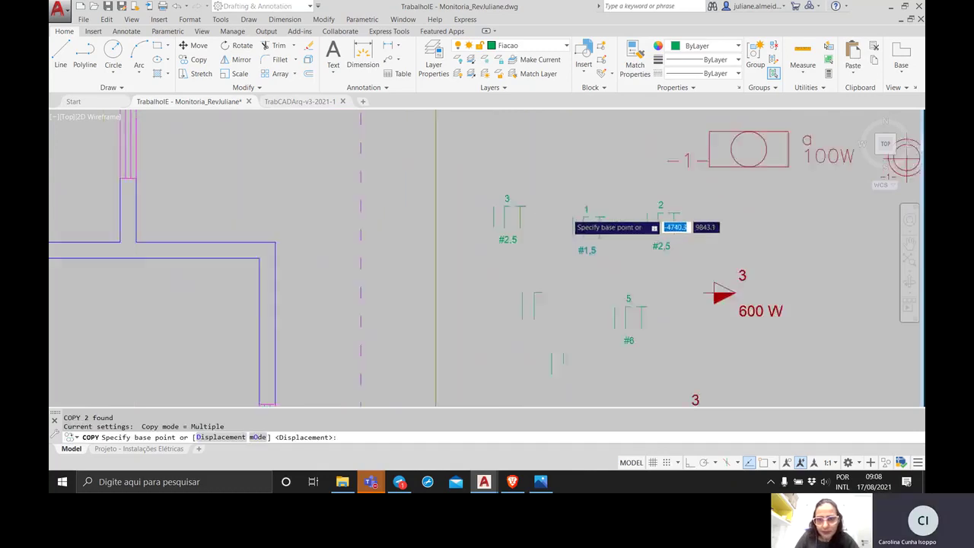
{"action": "left_click", "coordinate": [594, 210]}
{"action": "mouse_move", "coordinate": [486, 355]}
{"action": "middle_mouse_down"}
{"action": "mouse_move", "coordinate": [467, 305]}
{"action": "mouse_move", "coordinate": [437, 280]}
{"action": "middle_mouse_up"}
{"action": "left_click", "coordinate": [453, 263]}
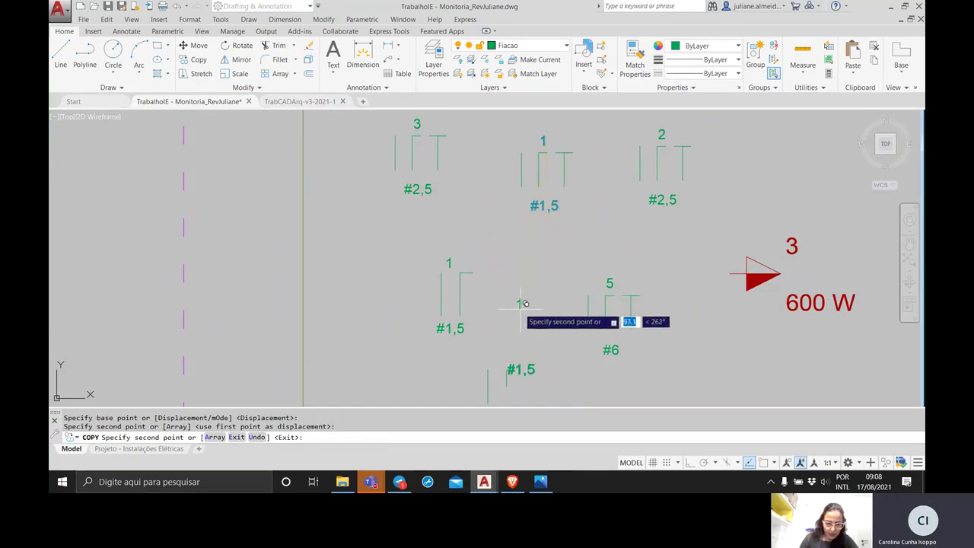
{"action": "middle_click_drag", "start_coordinate": [518, 301], "coordinate": [430, 140]}
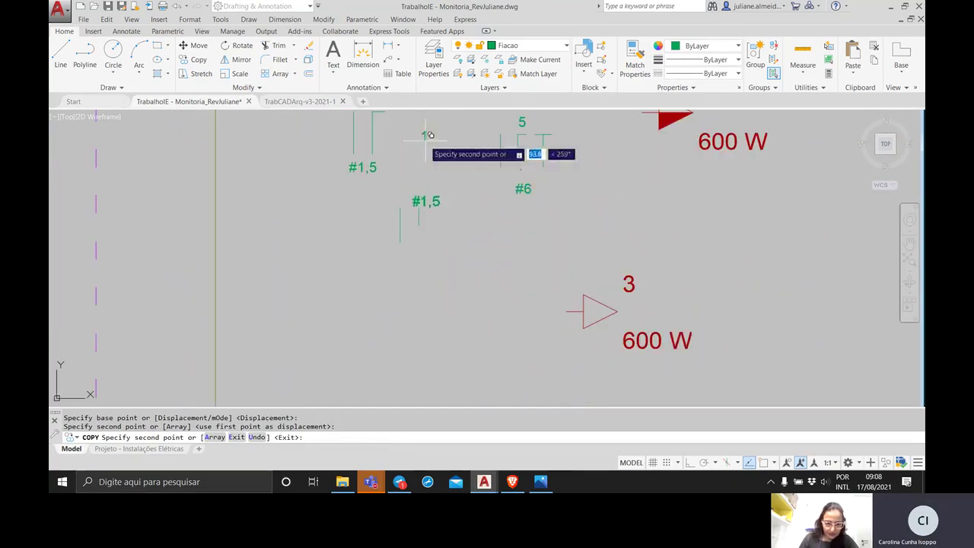
{"action": "left_click", "coordinate": [410, 194]}
{"action": "key", "text": "Return"}
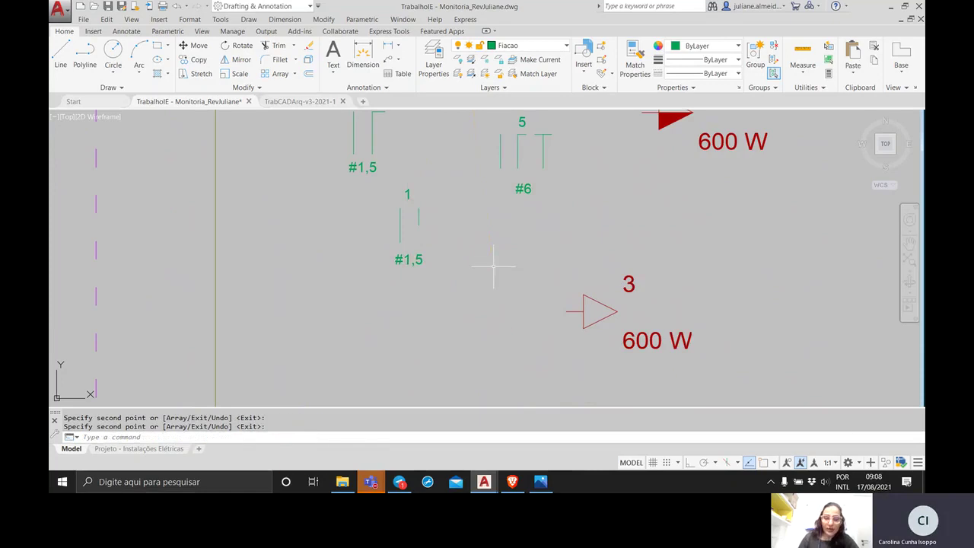
Copy the labelled switch-wiring symbol, with one long and one short stroke, onto the conduit between the entrance door's switch a and the upper room's light a.
{"action": "left_click", "coordinate": [432, 282]}
{"action": "left_click", "coordinate": [387, 190]}
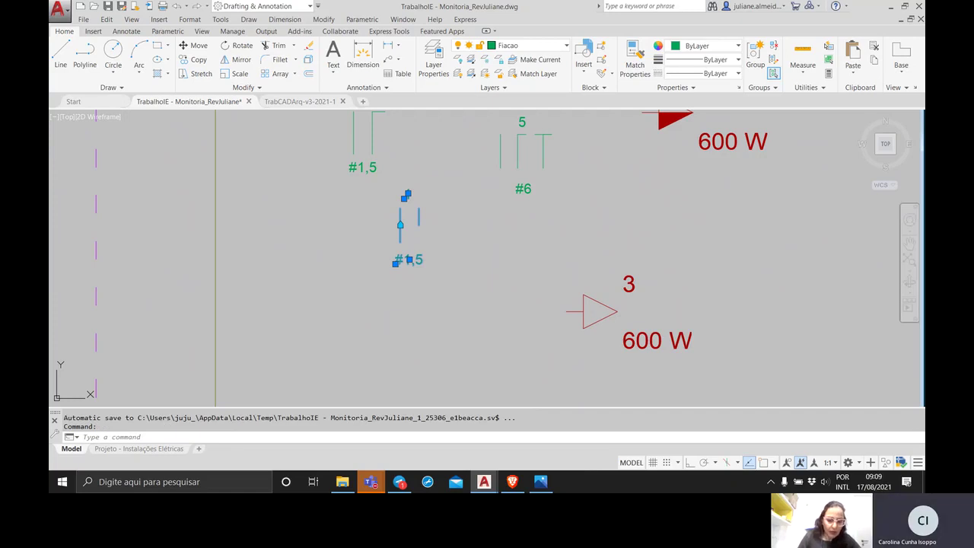
{"action": "type", "text": "co"}
{"action": "key", "text": "Return"}
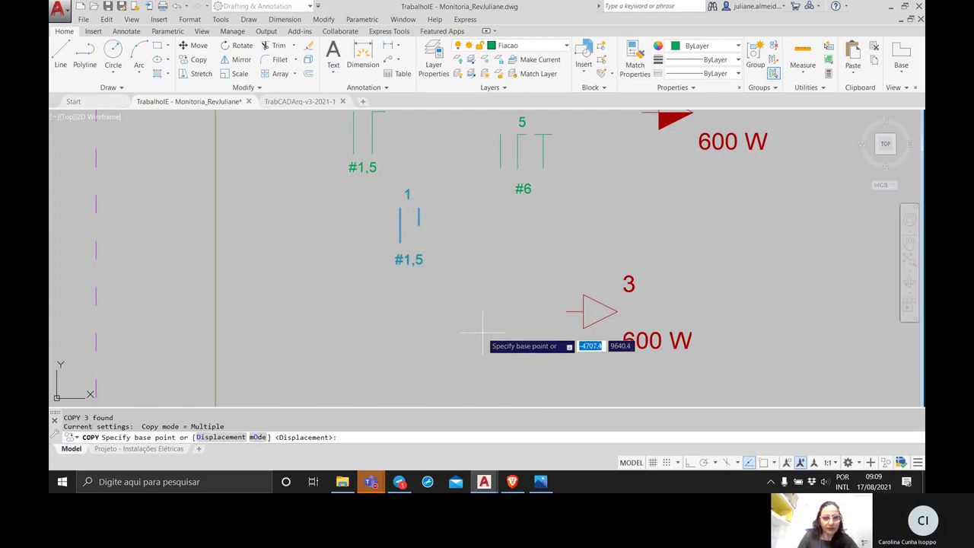
{"action": "left_click", "coordinate": [414, 225]}
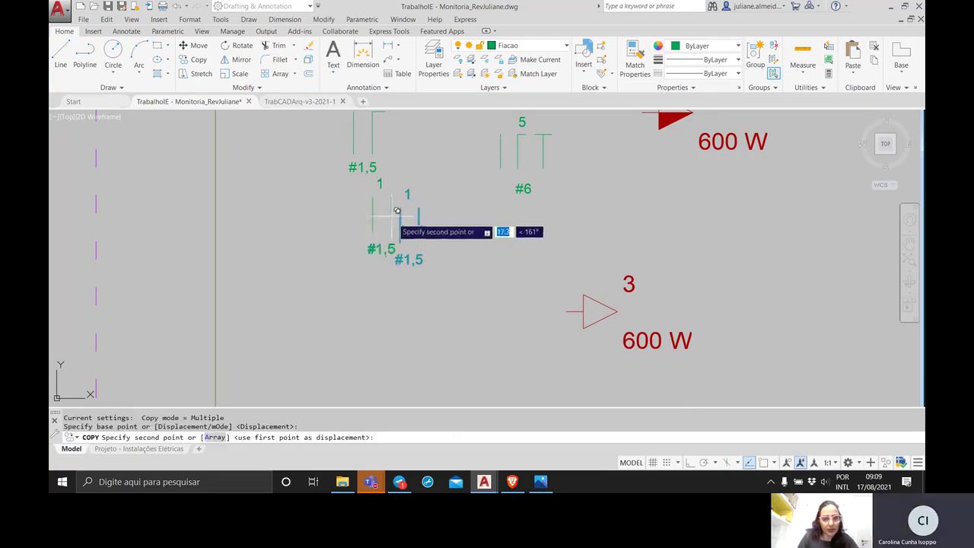
{"action": "middle_click_drag", "start_coordinate": [377, 160], "coordinate": [446, 261]}
{"action": "scroll", "coordinate": [362, 325], "scroll_direction": "down", "scroll_amount": 4}
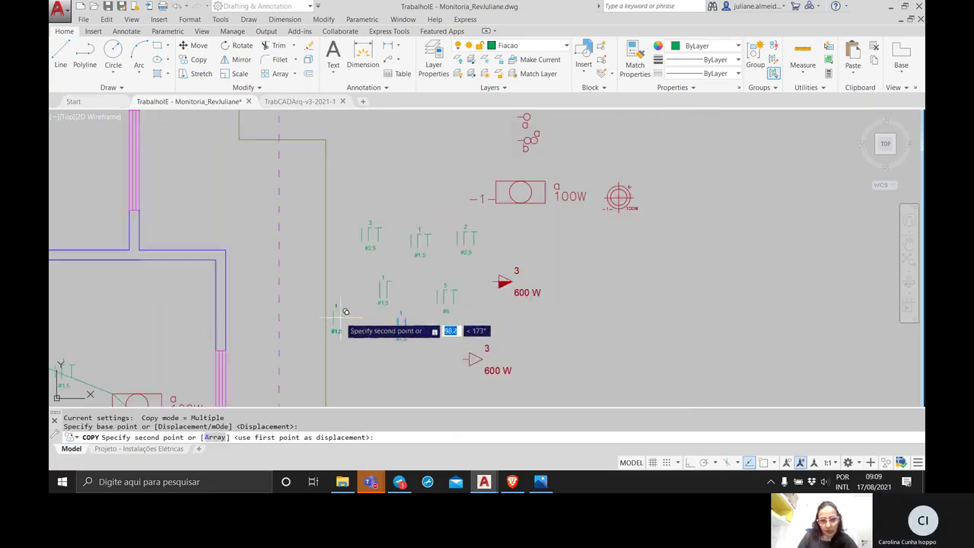
{"action": "middle_click_drag", "start_coordinate": [350, 314], "coordinate": [577, 276]}
{"action": "scroll", "coordinate": [282, 241], "scroll_direction": "down", "scroll_amount": 3}
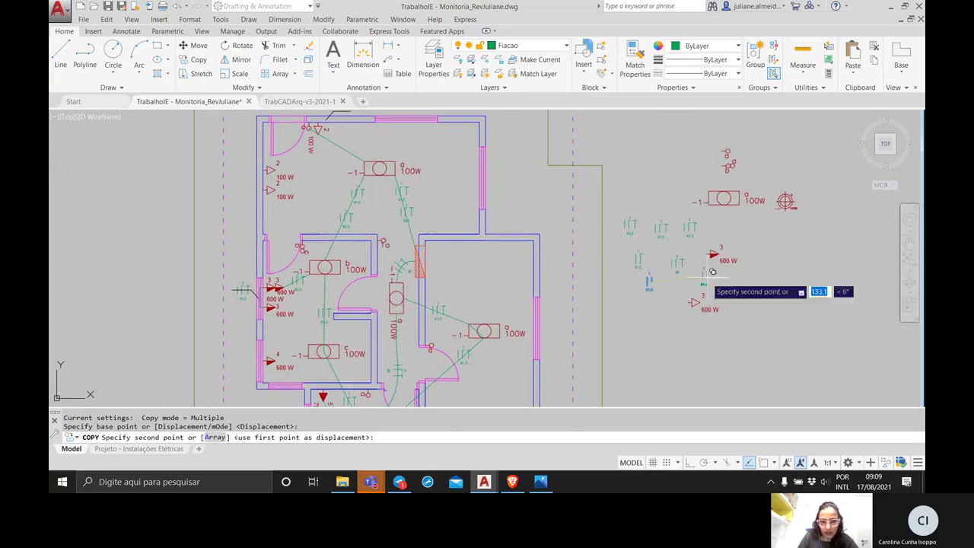
{"action": "scroll", "coordinate": [390, 169], "scroll_direction": "up", "scroll_amount": 5}
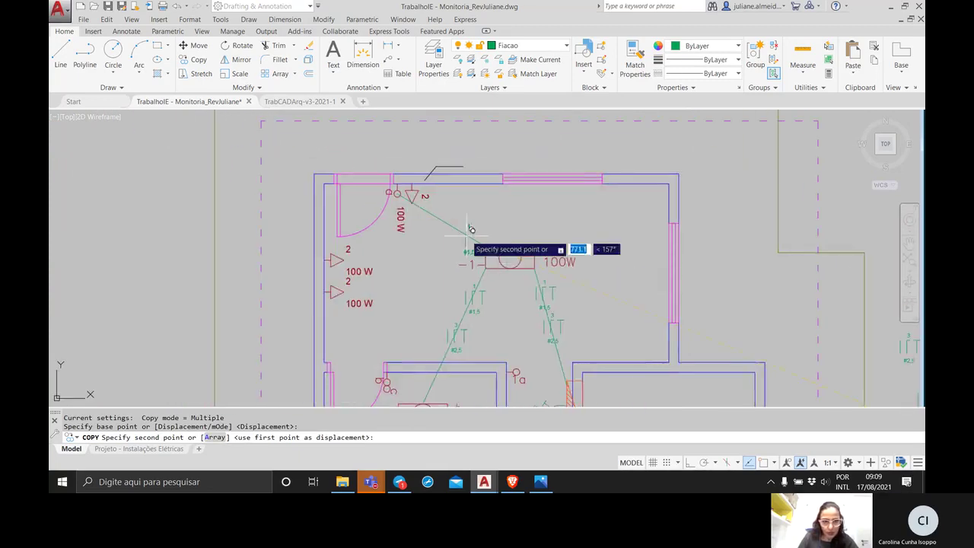
{"action": "middle_click_drag", "start_coordinate": [425, 176], "coordinate": [427, 241]}
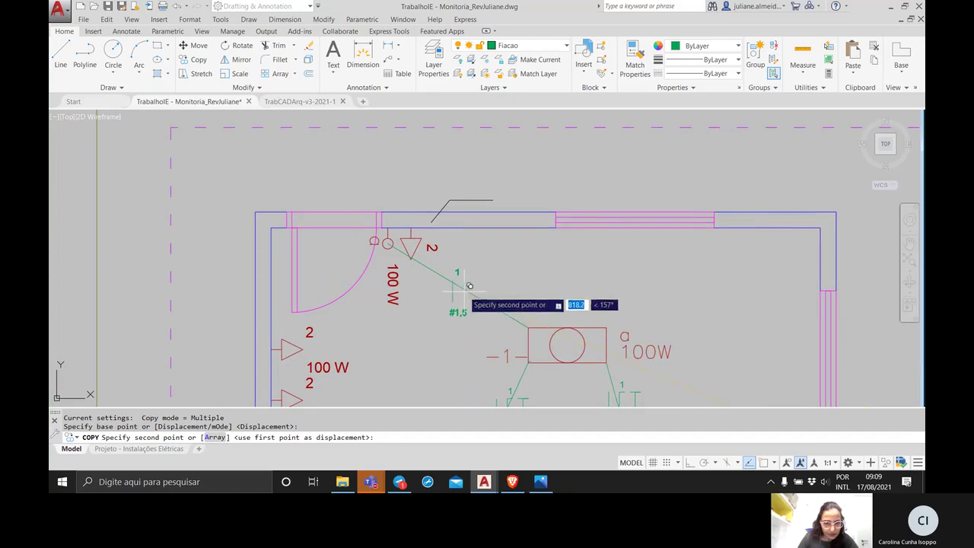
{"action": "left_click", "coordinate": [469, 285]}
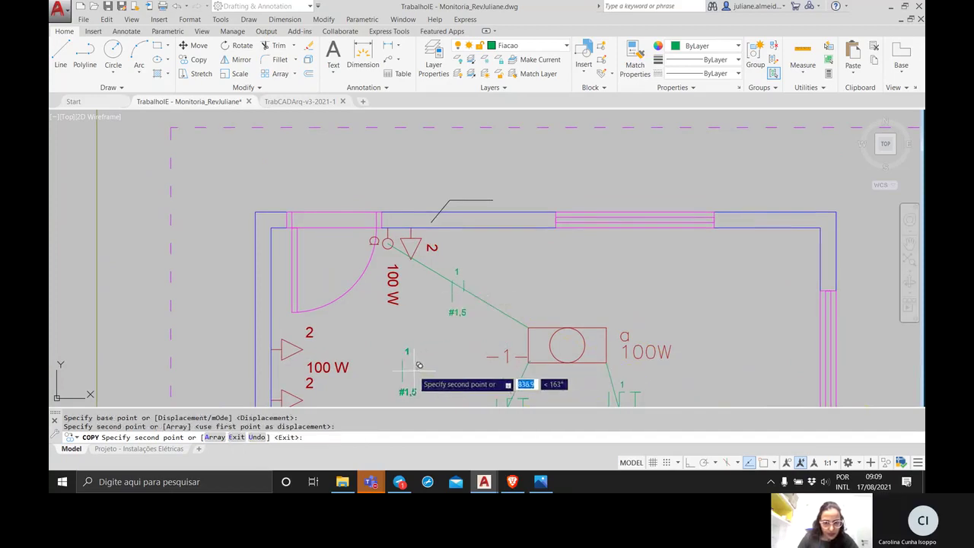
{"action": "middle_click_drag", "start_coordinate": [419, 365], "coordinate": [401, 325]}
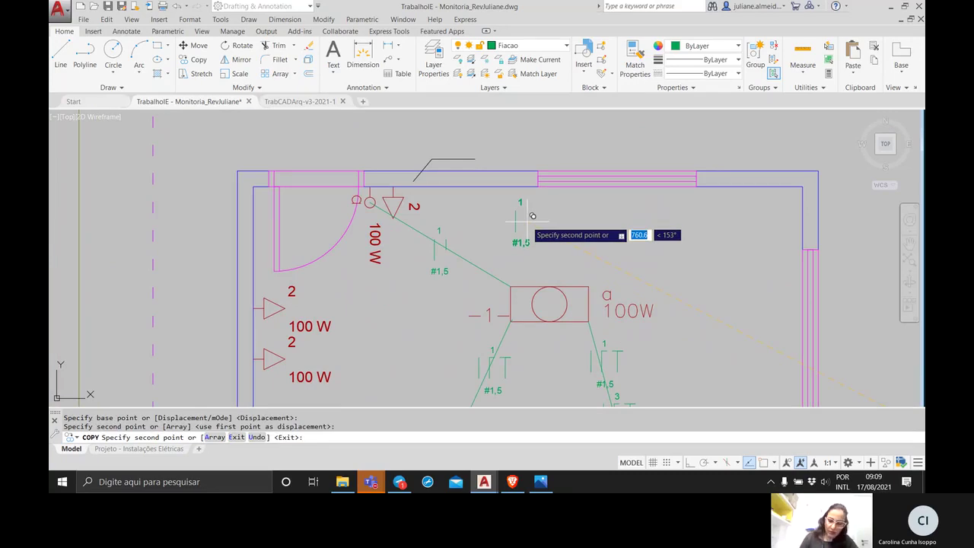
{"action": "key", "text": "Return"}
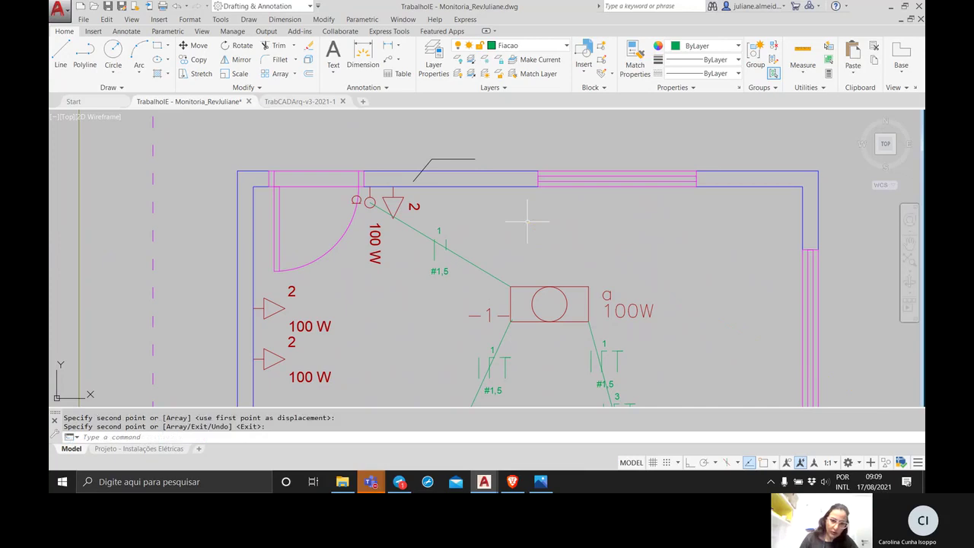
Change the circuit label of the wiring symbol on the entrance switch's conduit to 1a.
{"action": "double_click", "coordinate": [439, 230]}
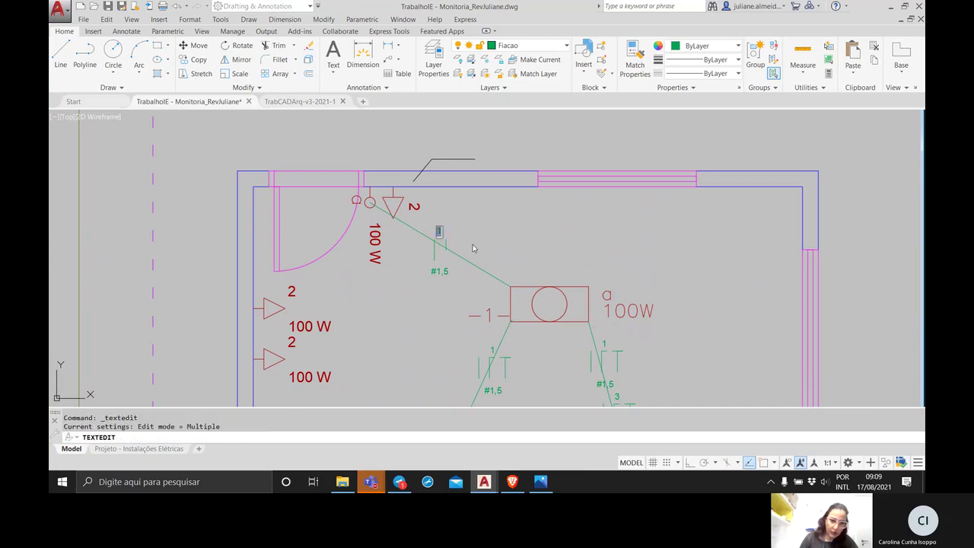
{"action": "type", "text": "a"}
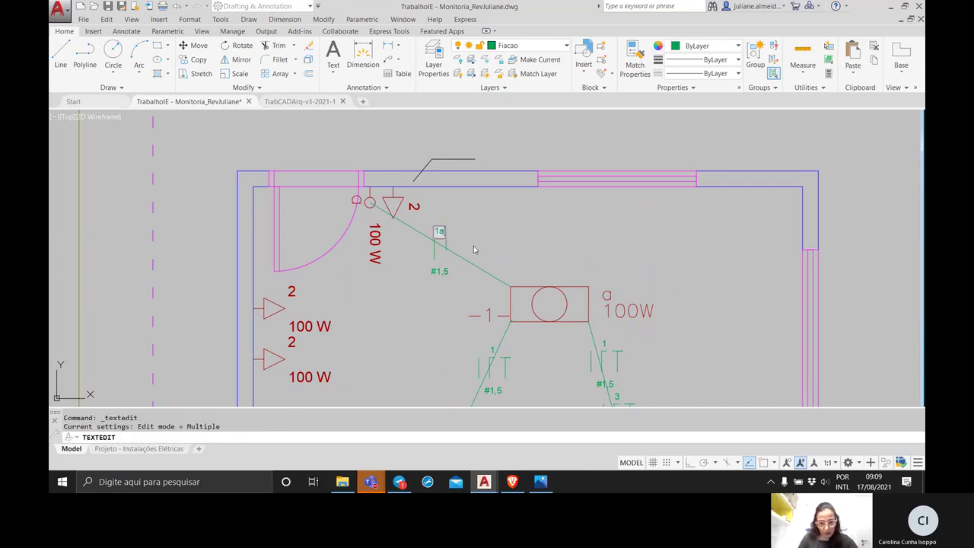
{"action": "key", "text": "Return"}
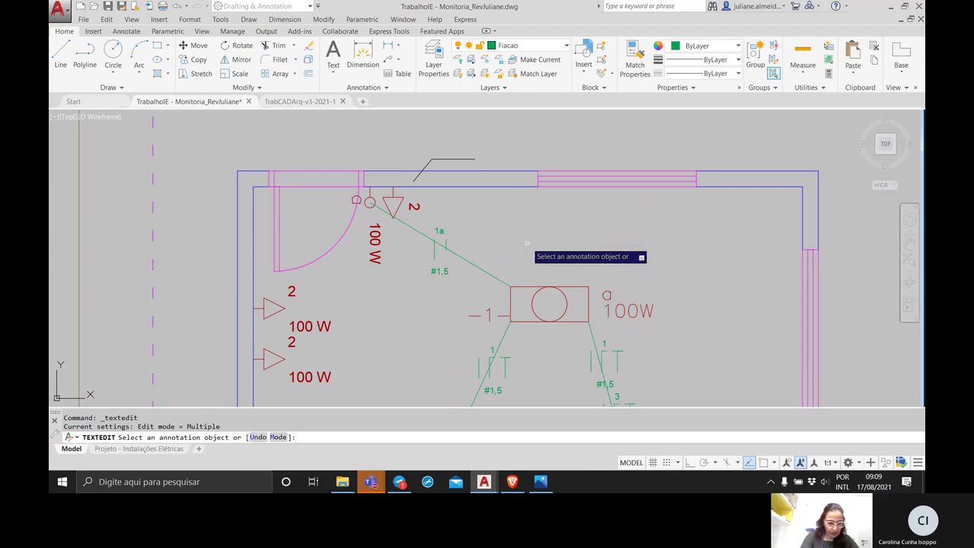
{"action": "key", "text": "Escape"}
{"action": "mouse_move", "coordinate": [525, 243]}
{"action": "middle_mouse_down"}
{"action": "mouse_move", "coordinate": [402, 223]}
{"action": "mouse_move", "coordinate": [354, 170]}
{"action": "middle_mouse_up"}
{"action": "scroll", "coordinate": [406, 226], "scroll_direction": "down", "scroll_amount": 3}
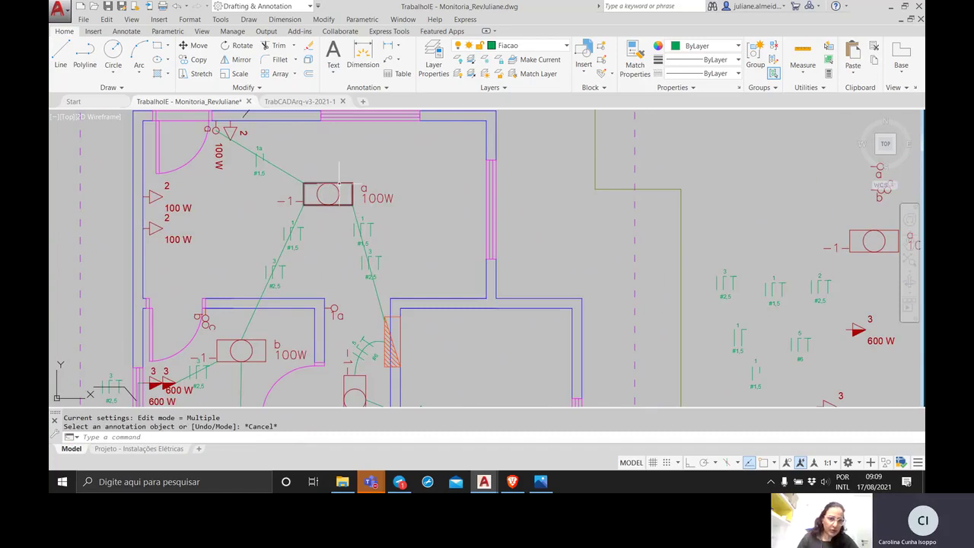
{"action": "middle_click_drag", "start_coordinate": [319, 275], "coordinate": [368, 290]}
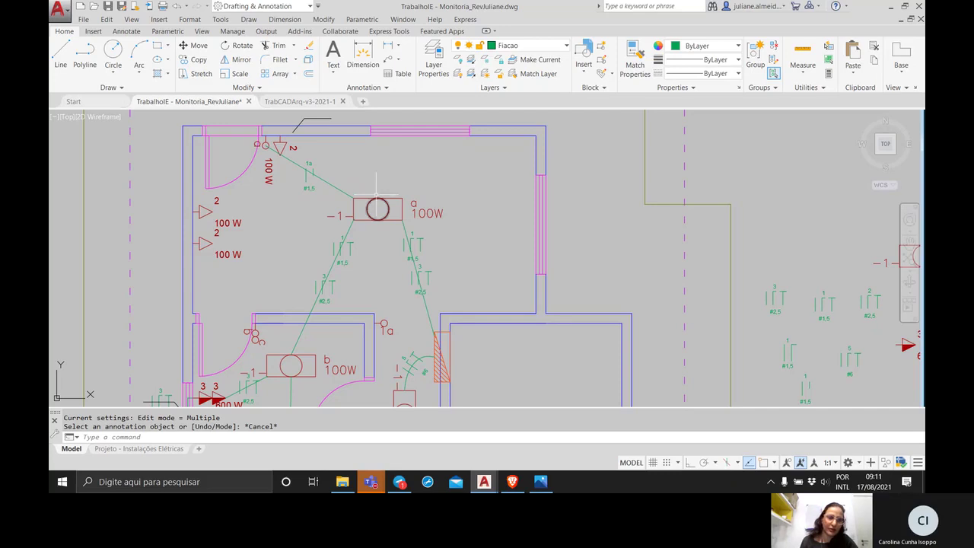
{"action": "mouse_move", "coordinate": [257, 144]}
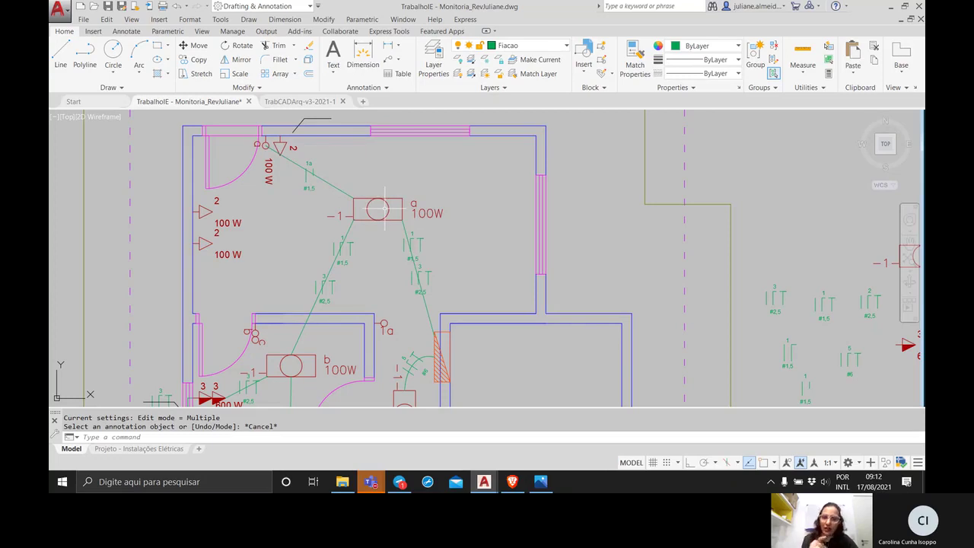
{"action": "mouse_move", "coordinate": [387, 204]}
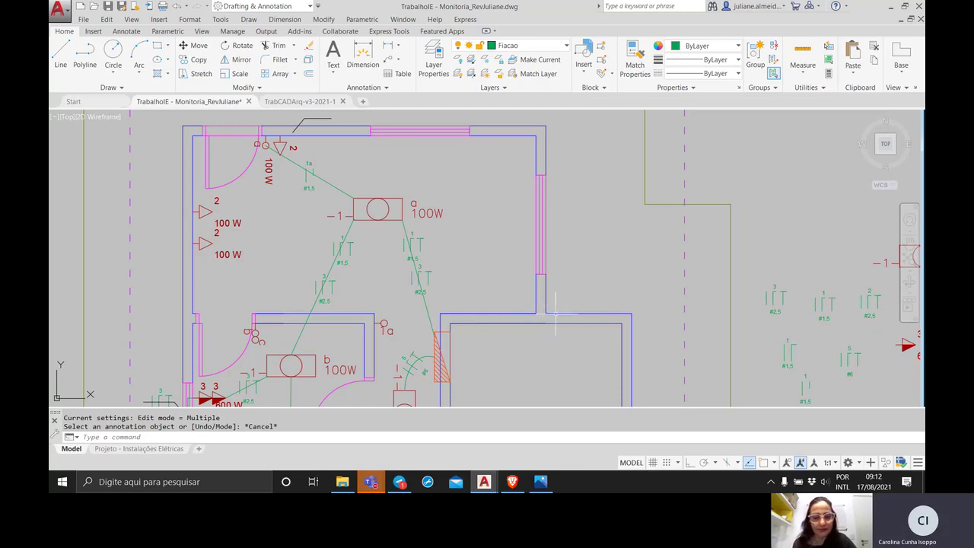
Switch to the Microsoft Teams meeting window and end the meeting for everyone.
{"action": "mouse_move", "coordinate": [377, 486]}
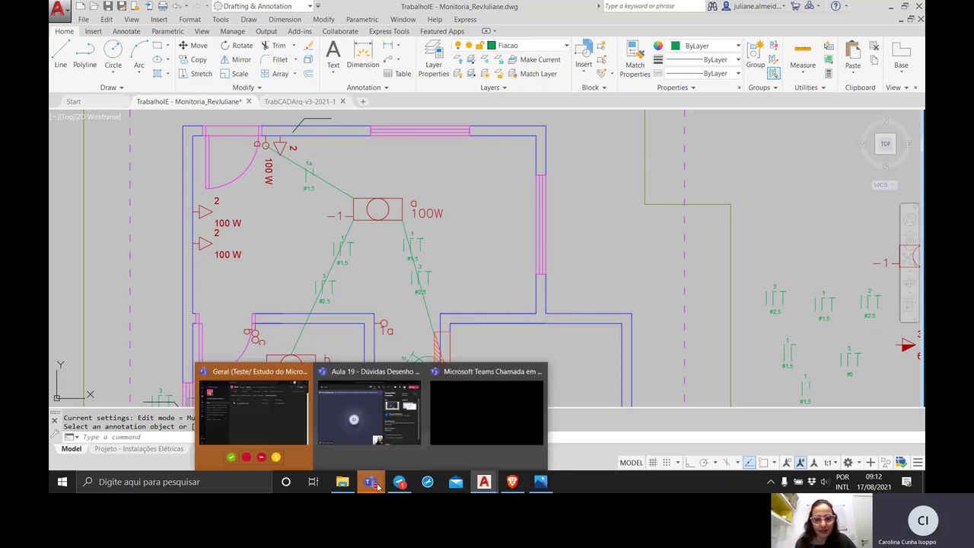
{"action": "left_click", "coordinate": [371, 411]}
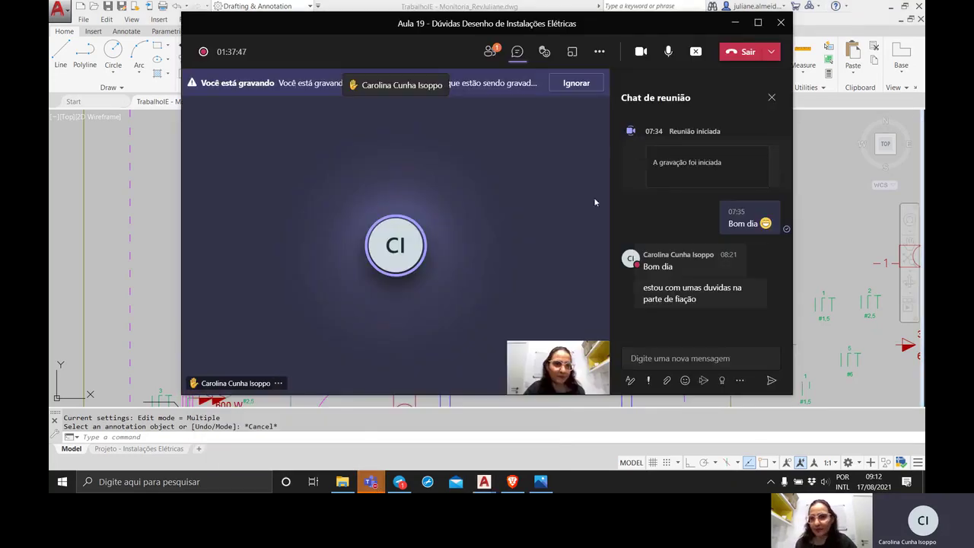
{"action": "left_click", "coordinate": [772, 52]}
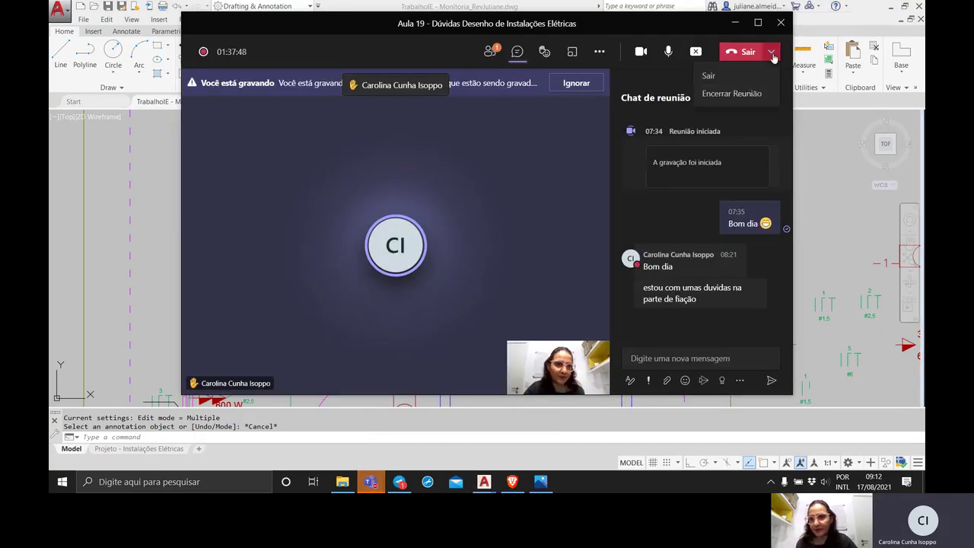
{"action": "left_click", "coordinate": [757, 95]}
{"action": "left_click", "coordinate": [547, 228]}
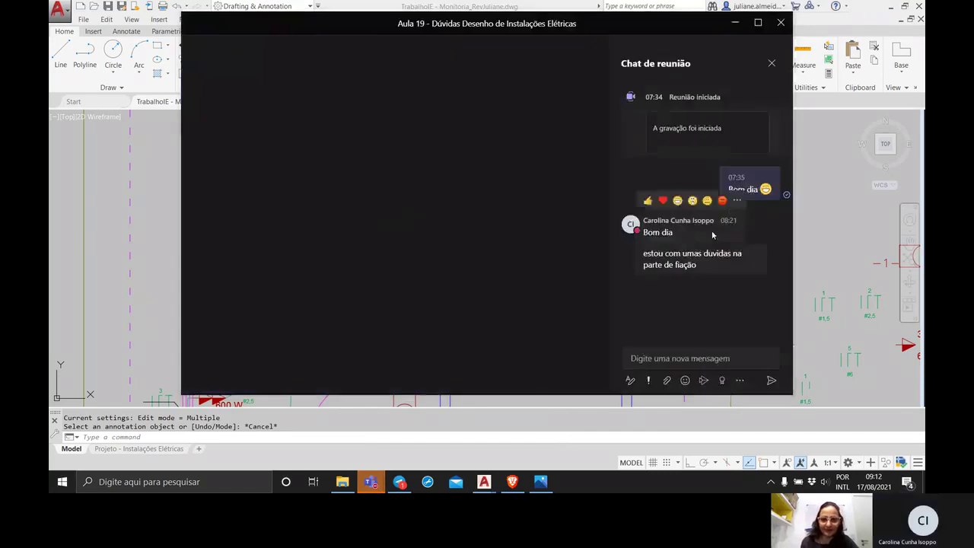